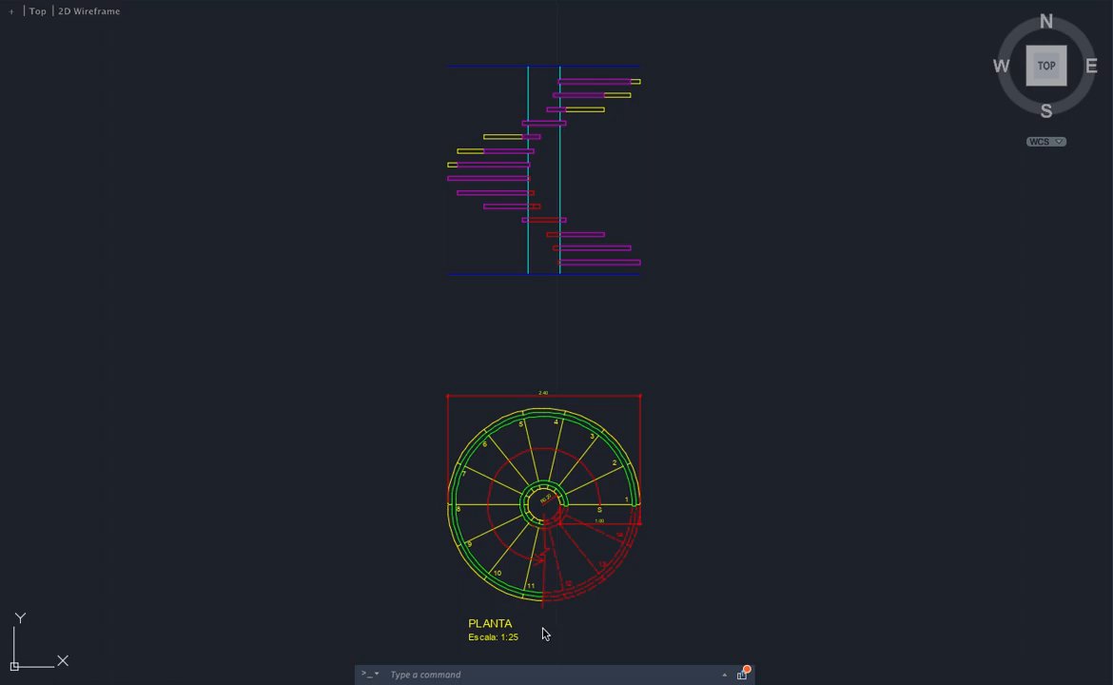
# Step: Copy the PLANTA title and its scale text straight up about 4.22 units, placing it just below the elevation
pyautogui.click(521, 649)
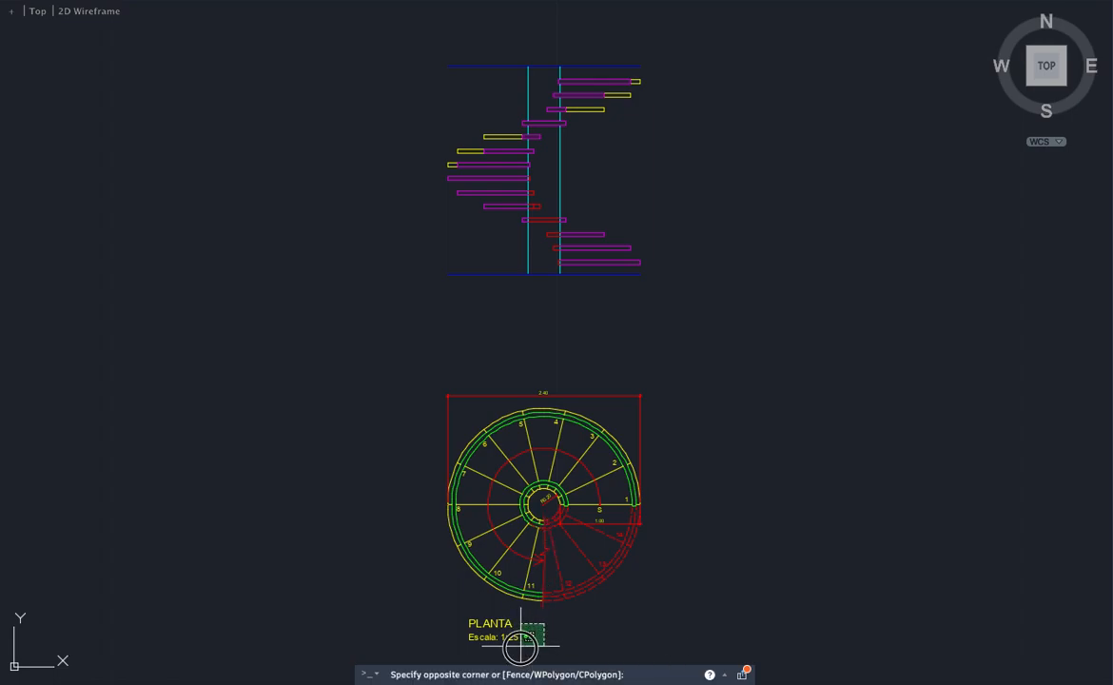
pyautogui.click(476, 617)
pyautogui.write('co')
pyautogui.press('Return')
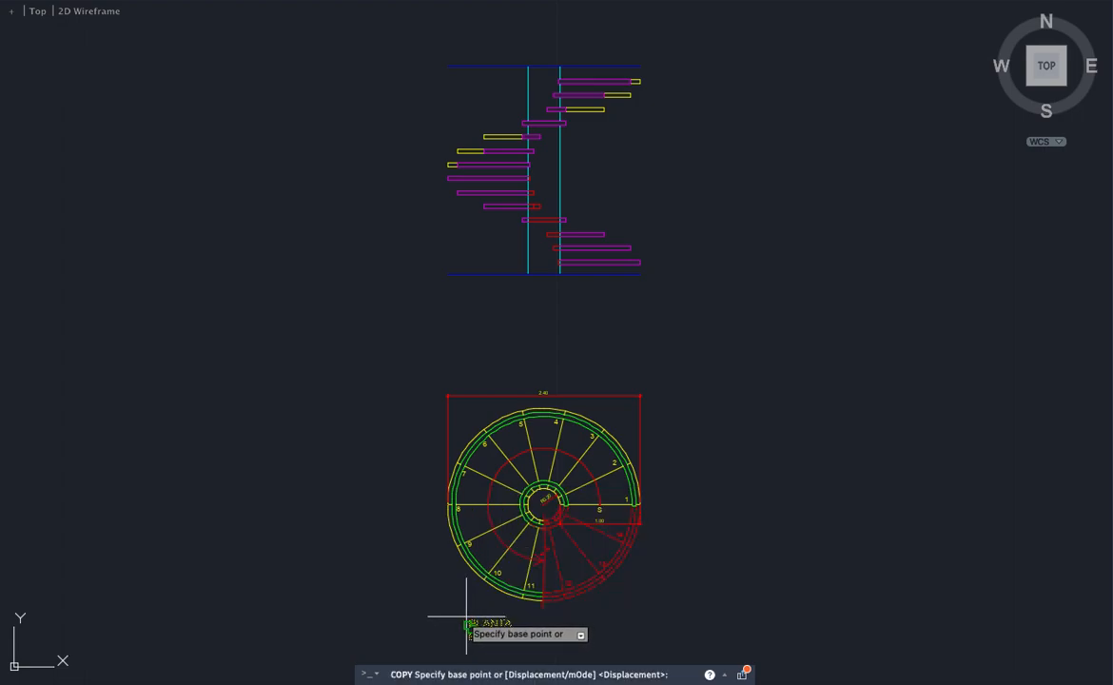
pyautogui.click(436, 626)
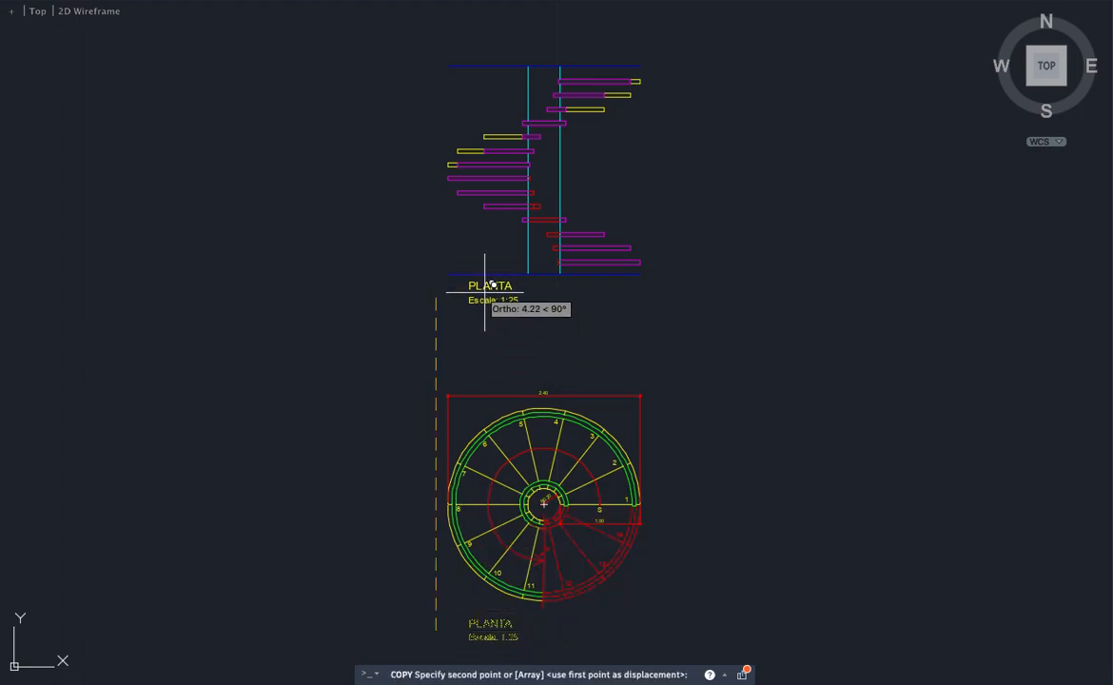
pyautogui.click(483, 289)
# Step: Change the copied title below the elevation to VISTA
pyautogui.write('E')
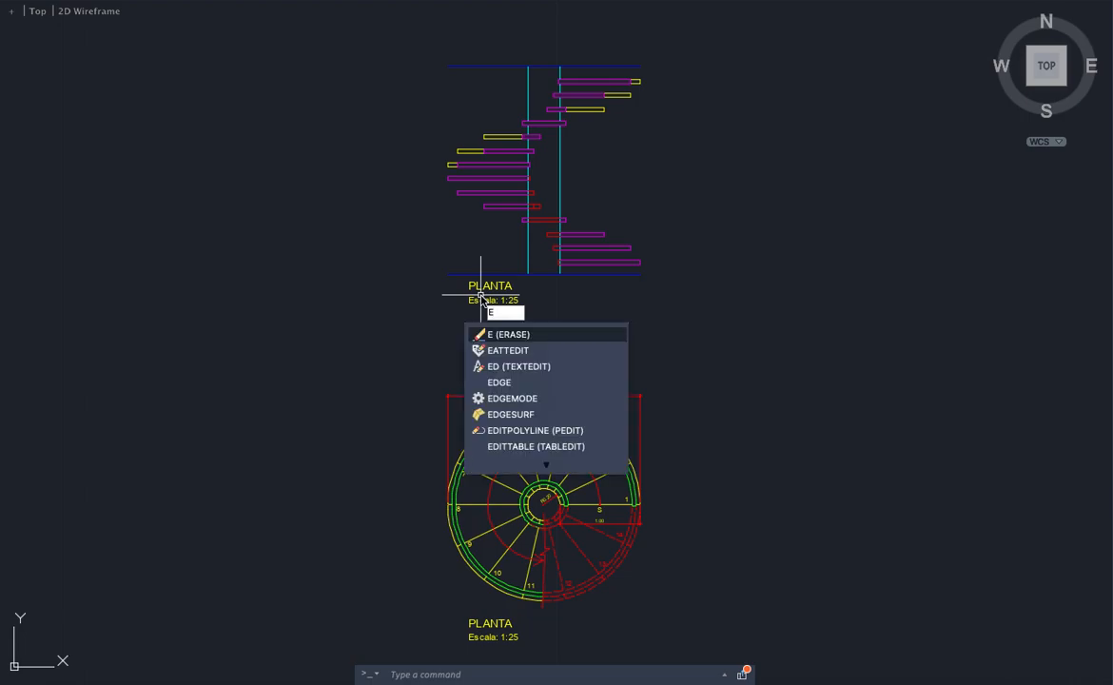
pyautogui.write('D')
pyautogui.press('Return')
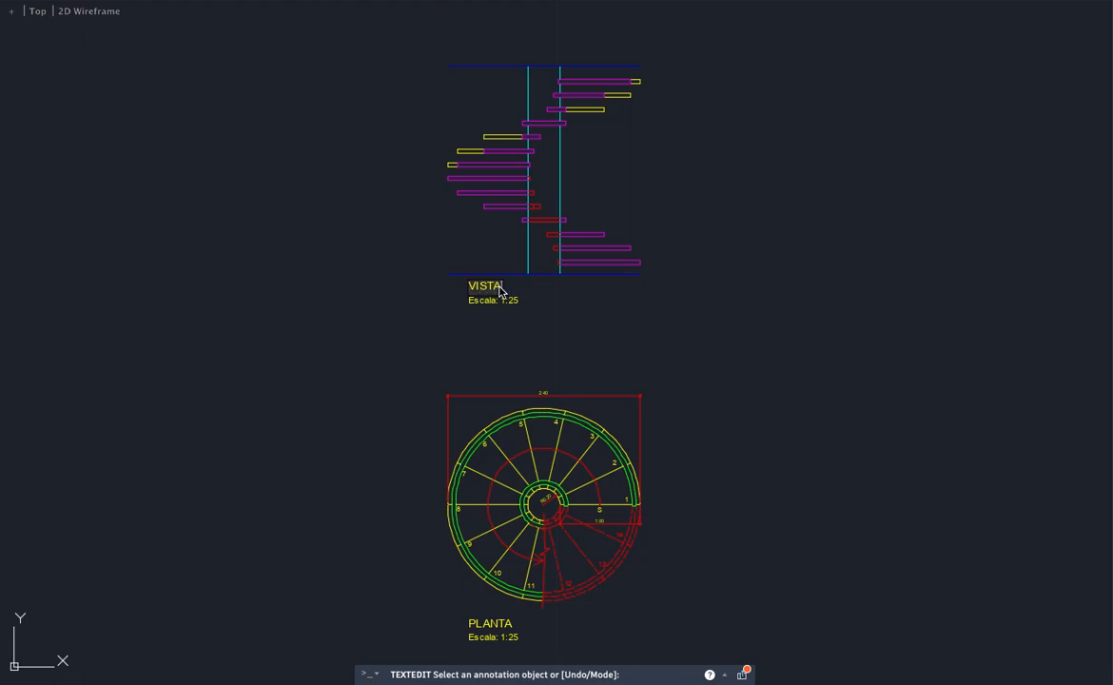
pyautogui.press('Escape')
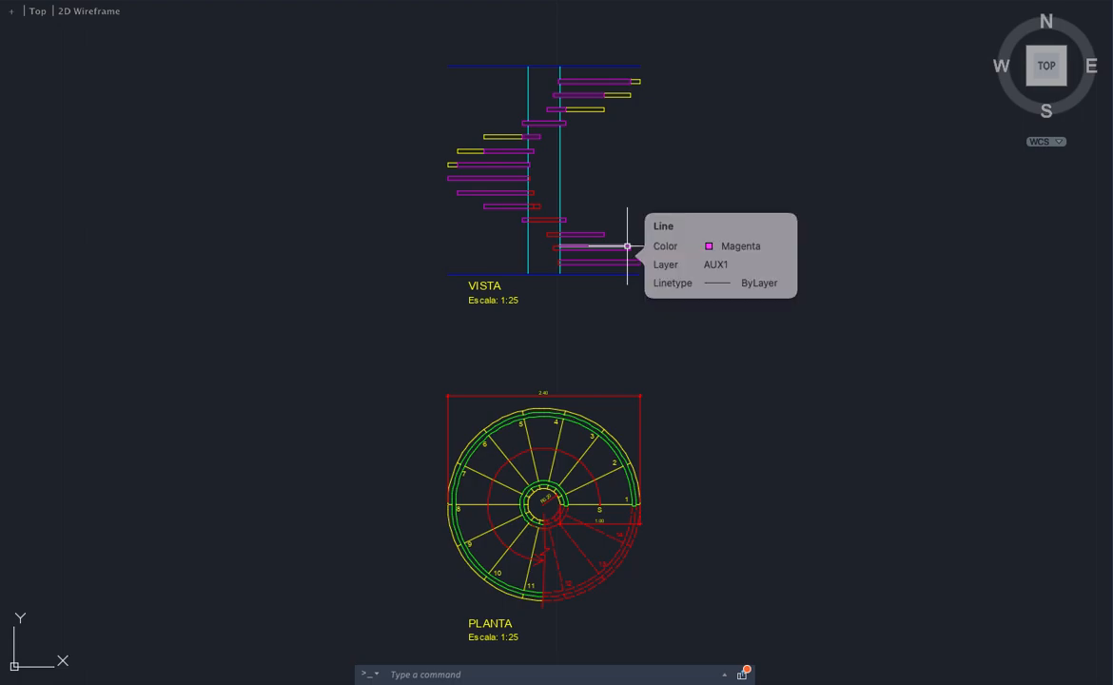
# Step: Examine the red hidden portions of the lower treads between the central column's lines in the elevation
pyautogui.scroll(2, 626, 244)
pyautogui.scroll(3, 626, 244)
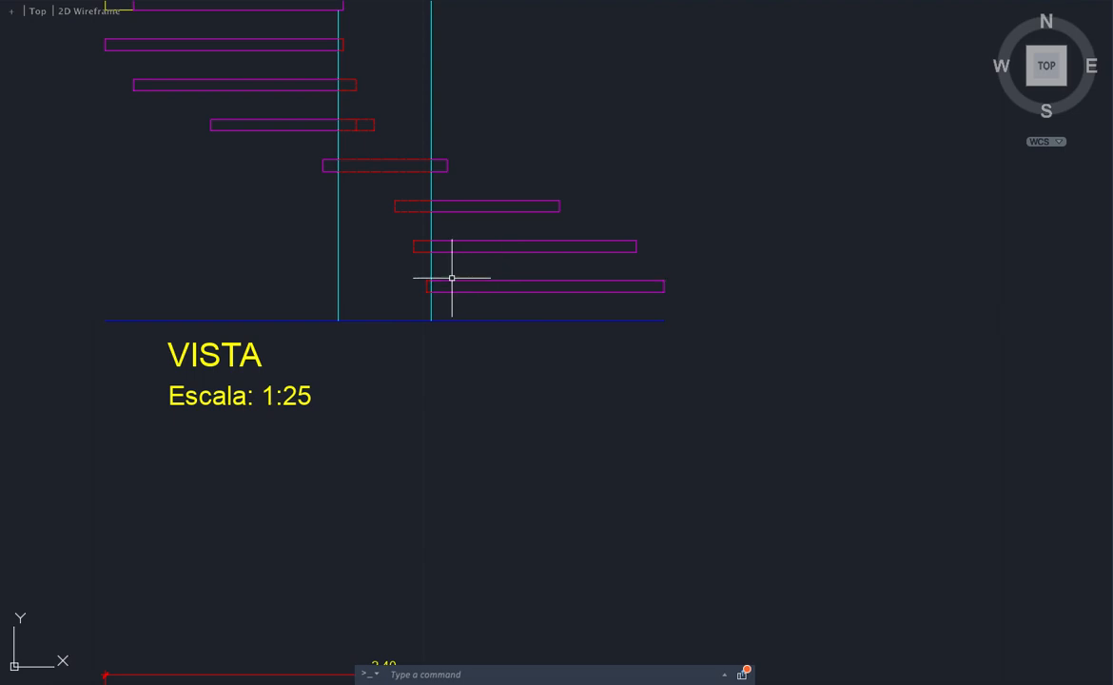
pyautogui.click(416, 277)
pyautogui.click(434, 281)
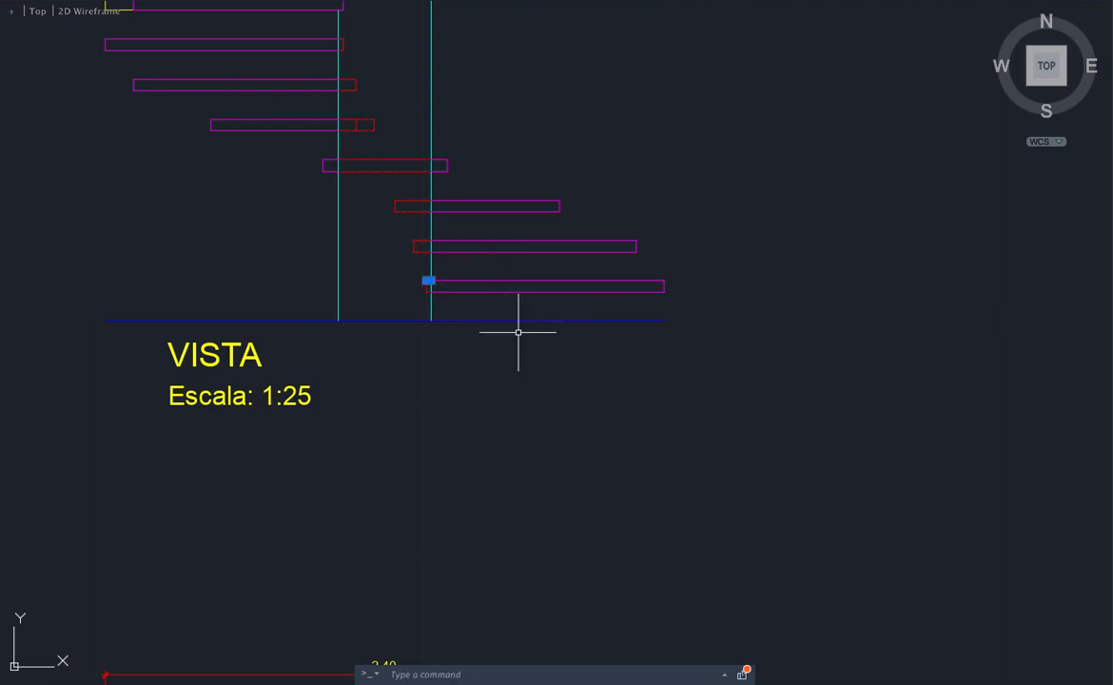
pyautogui.scroll(-1, 521, 339)
pyautogui.press('Escape')
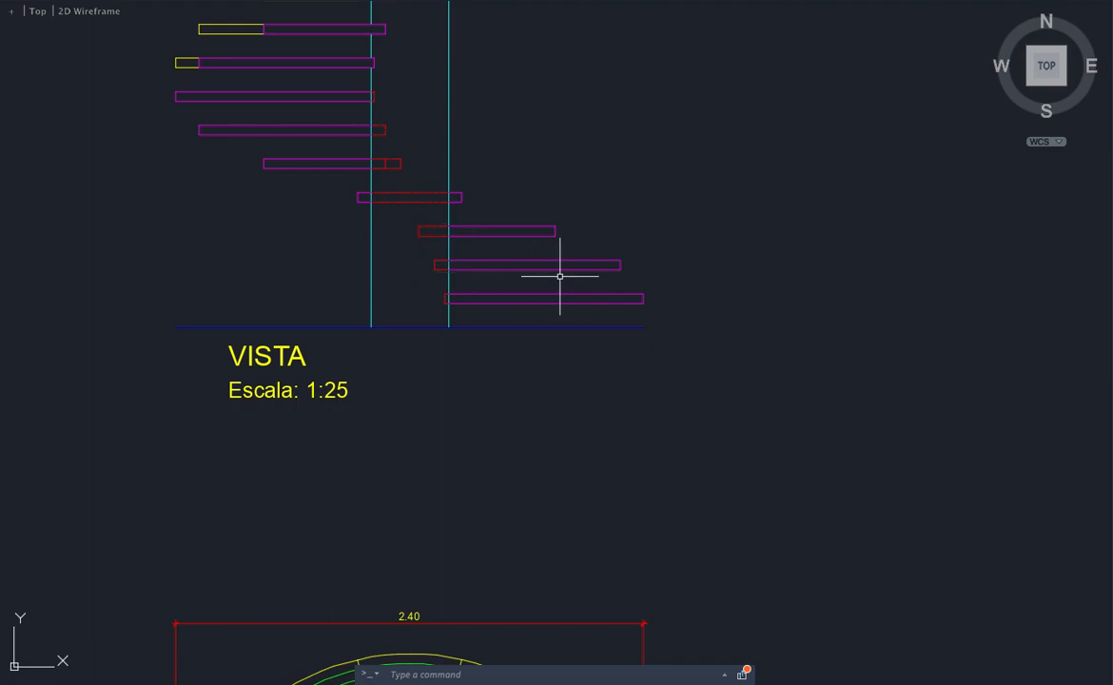
pyautogui.scroll(-4, 619, 267)
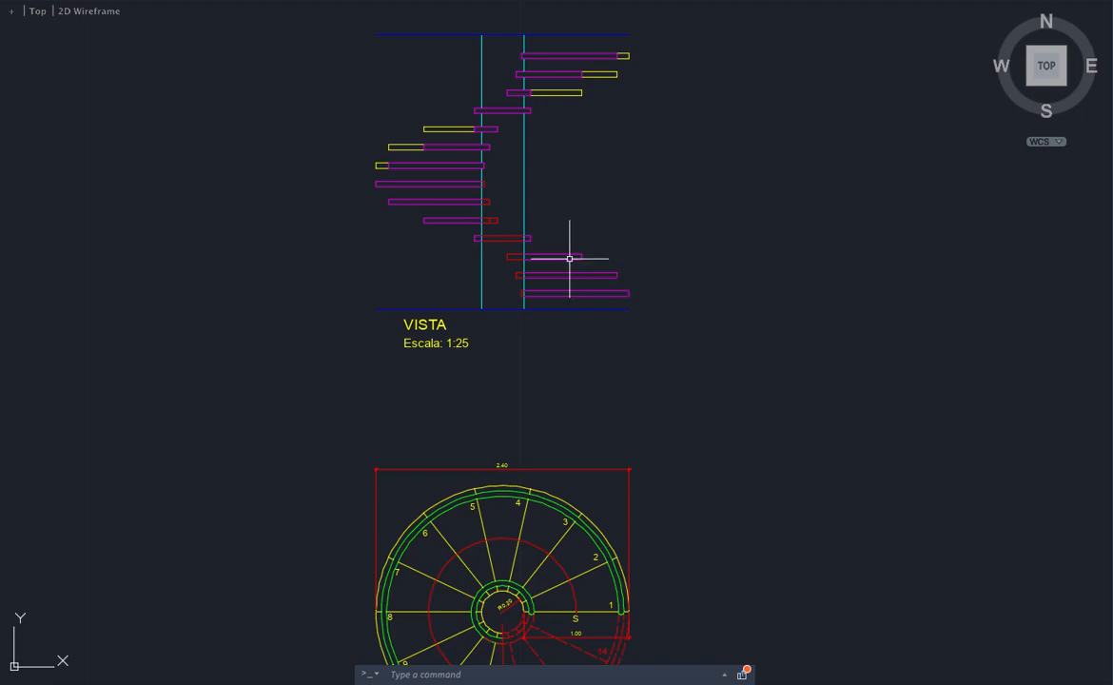
pyautogui.click(476, 175)
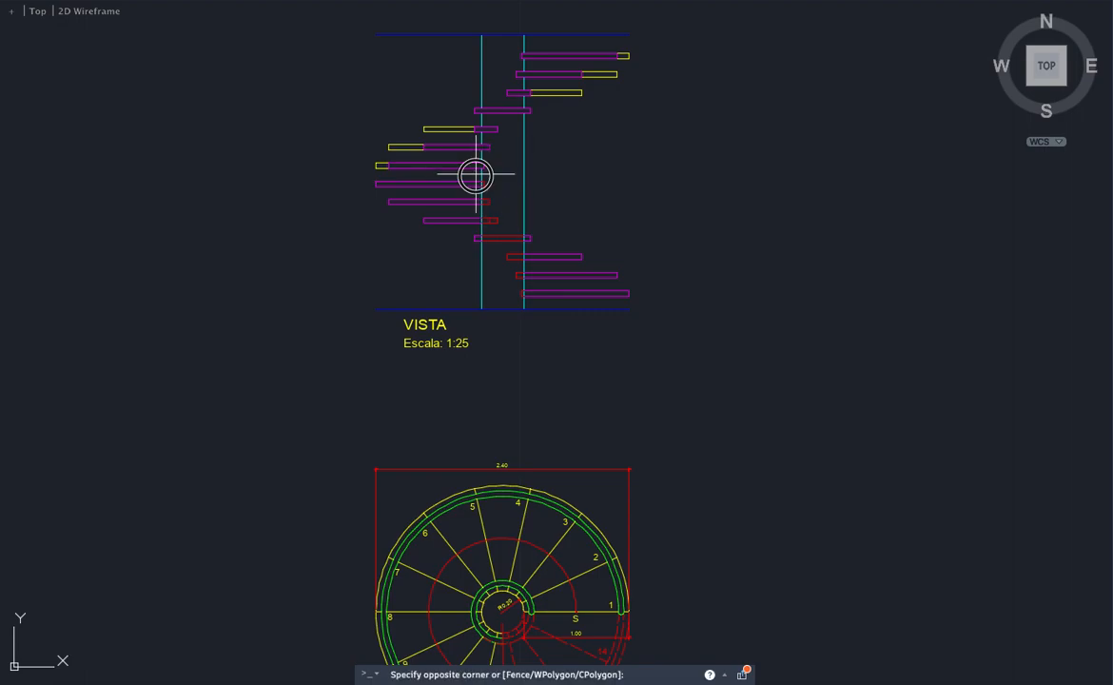
pyautogui.click(527, 302)
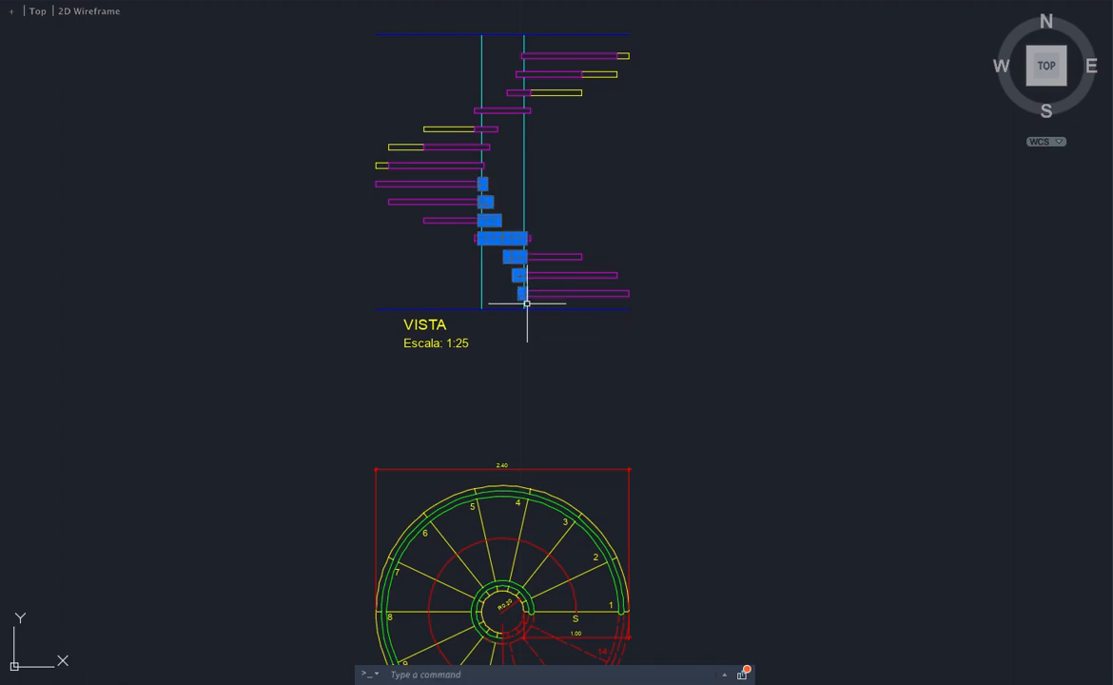
pyautogui.scroll(5, 518, 228)
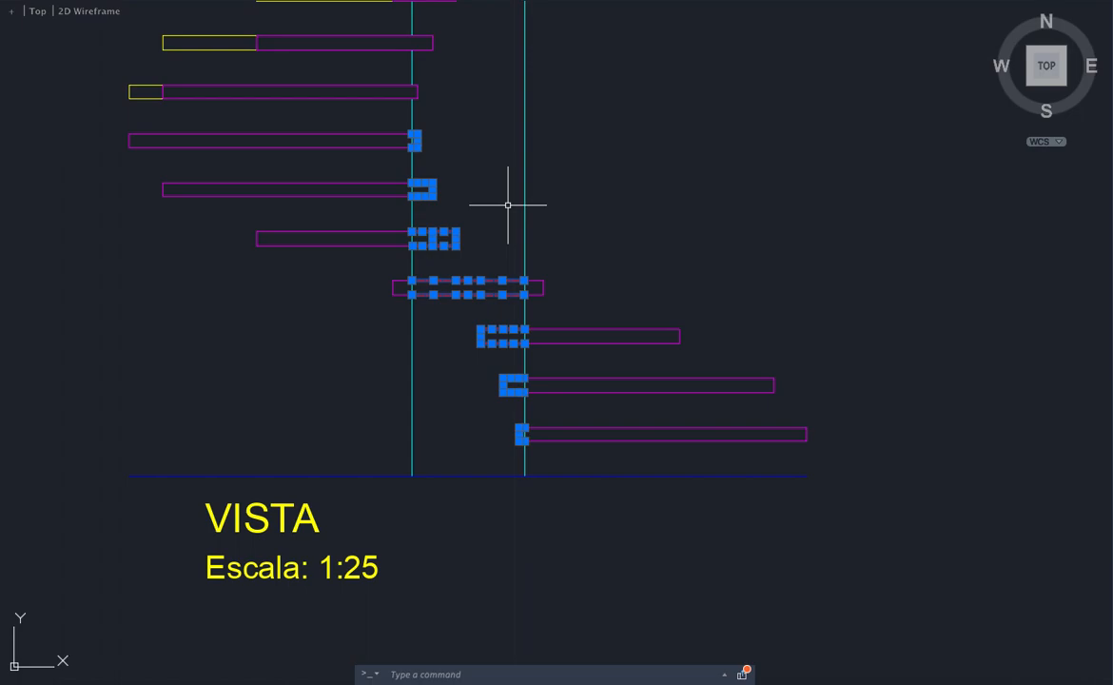
pyautogui.press('Escape')
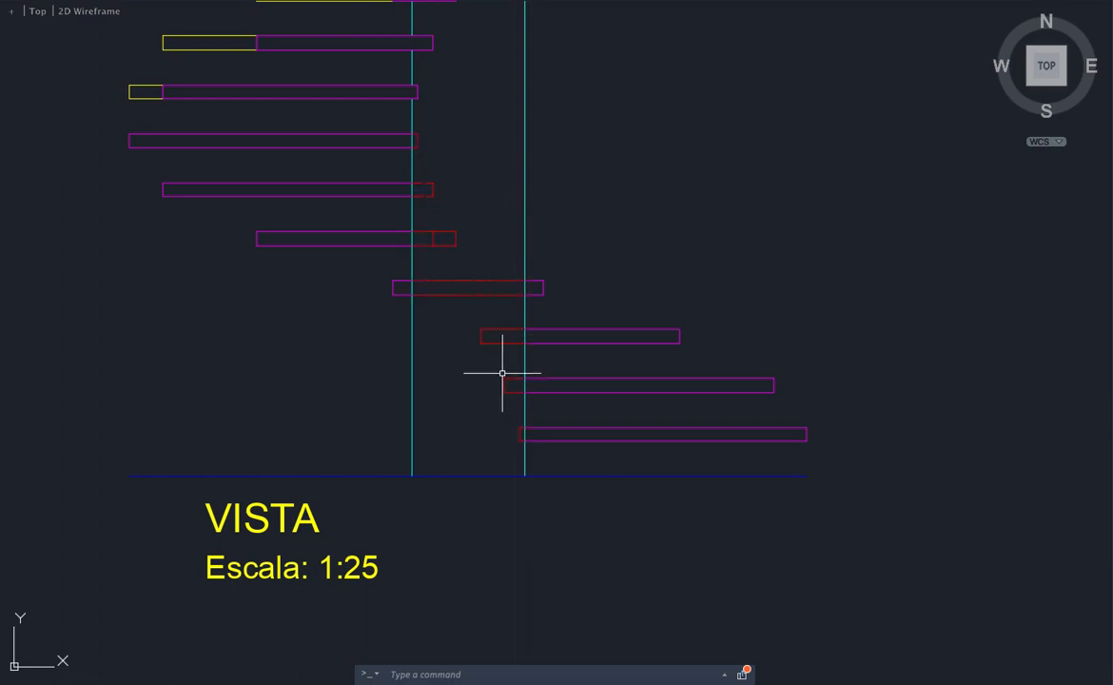
pyautogui.scroll(-3, 500, 371)
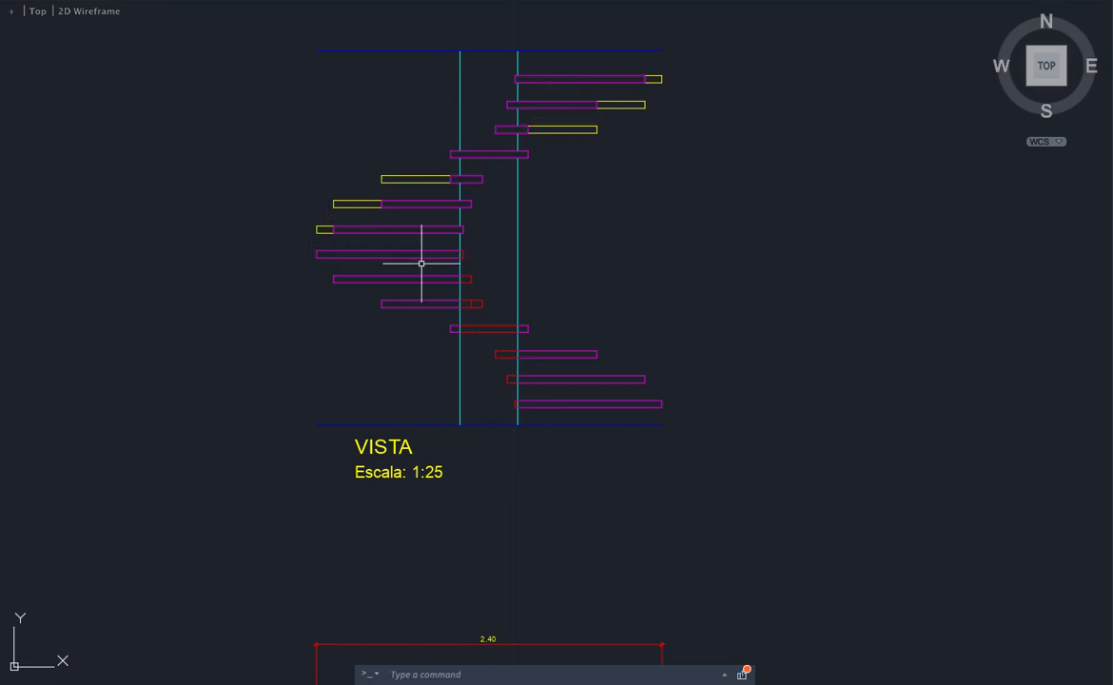
# Step: Compare the elevation's lower treads and column edge with the numbered treads in the plan
pyautogui.scroll(-3, 425, 264)
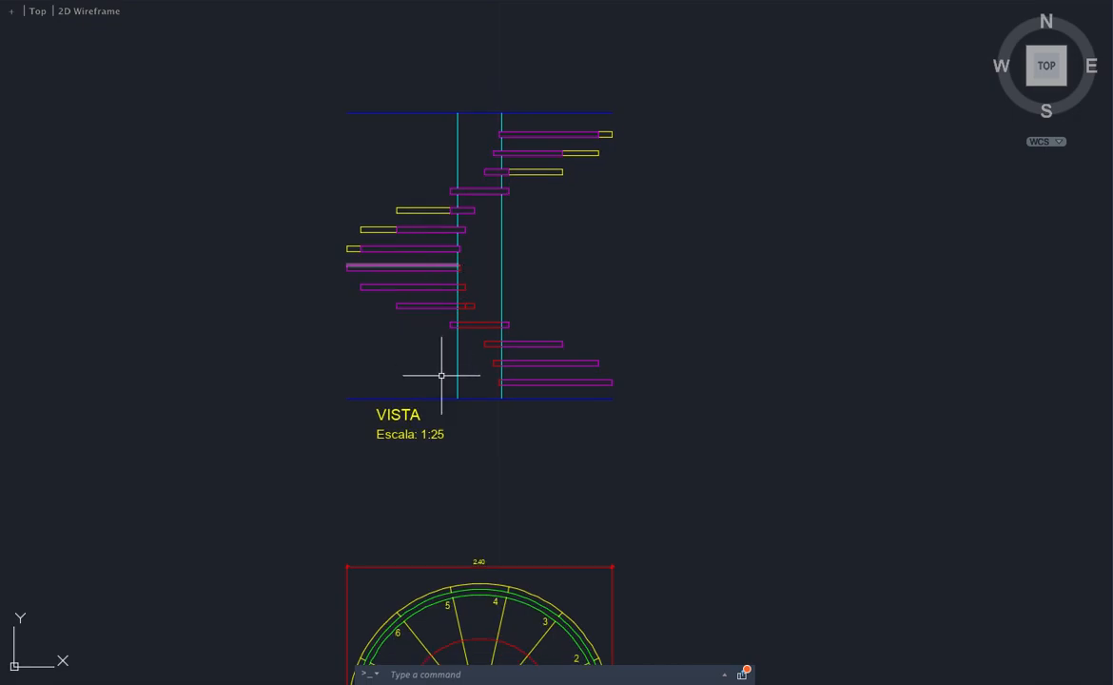
pyautogui.scroll(-1, 514, 409)
pyautogui.scroll(-2, 566, 330)
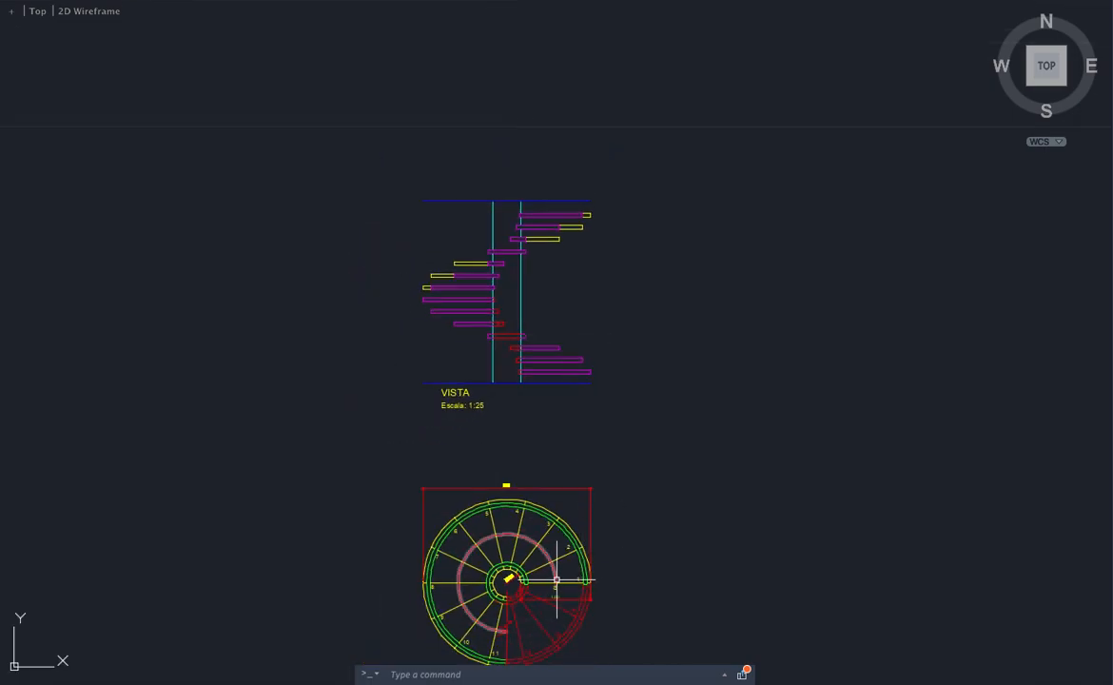
pyautogui.scroll(-1, 513, 586)
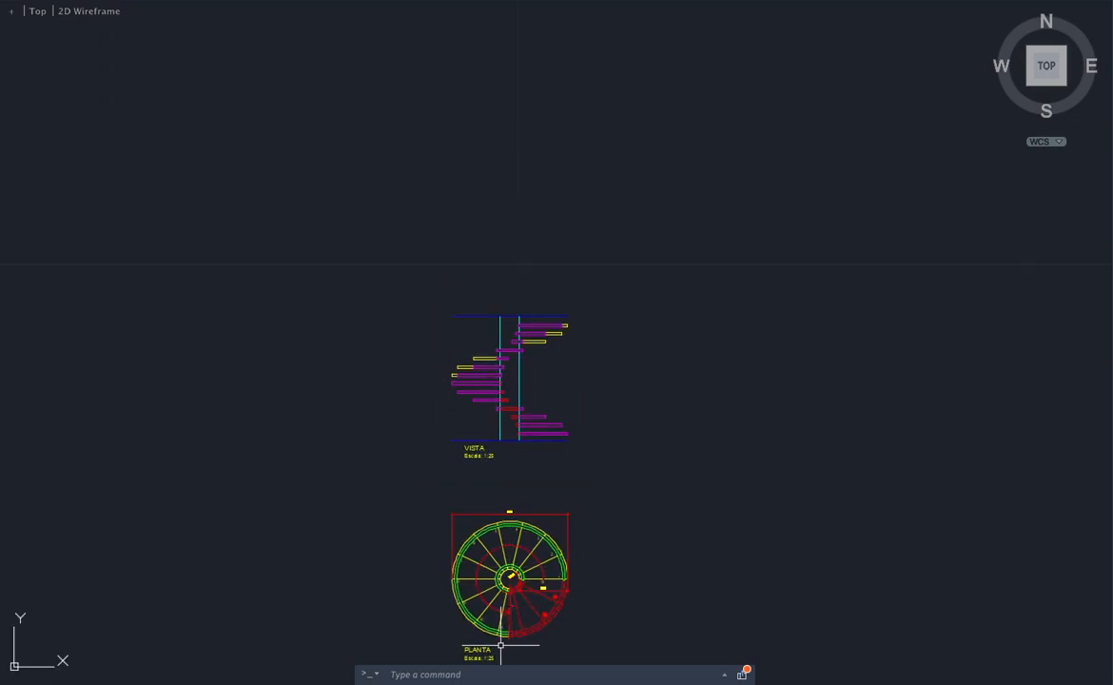
pyautogui.scroll(1, 527, 639)
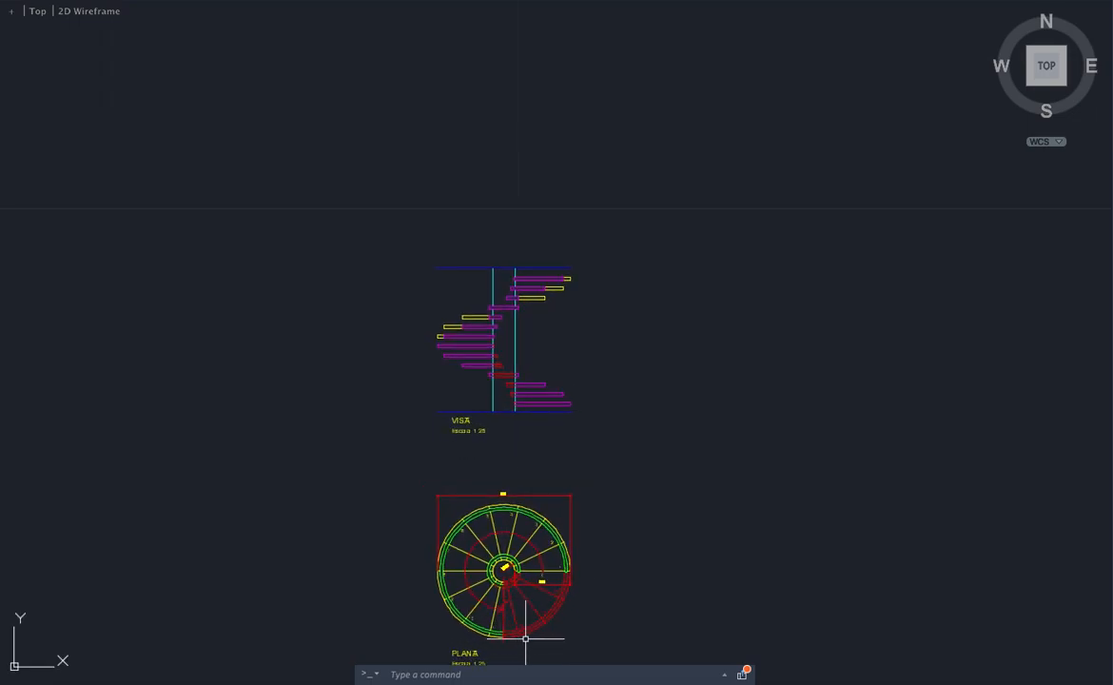
pyautogui.scroll(1, 526, 639)
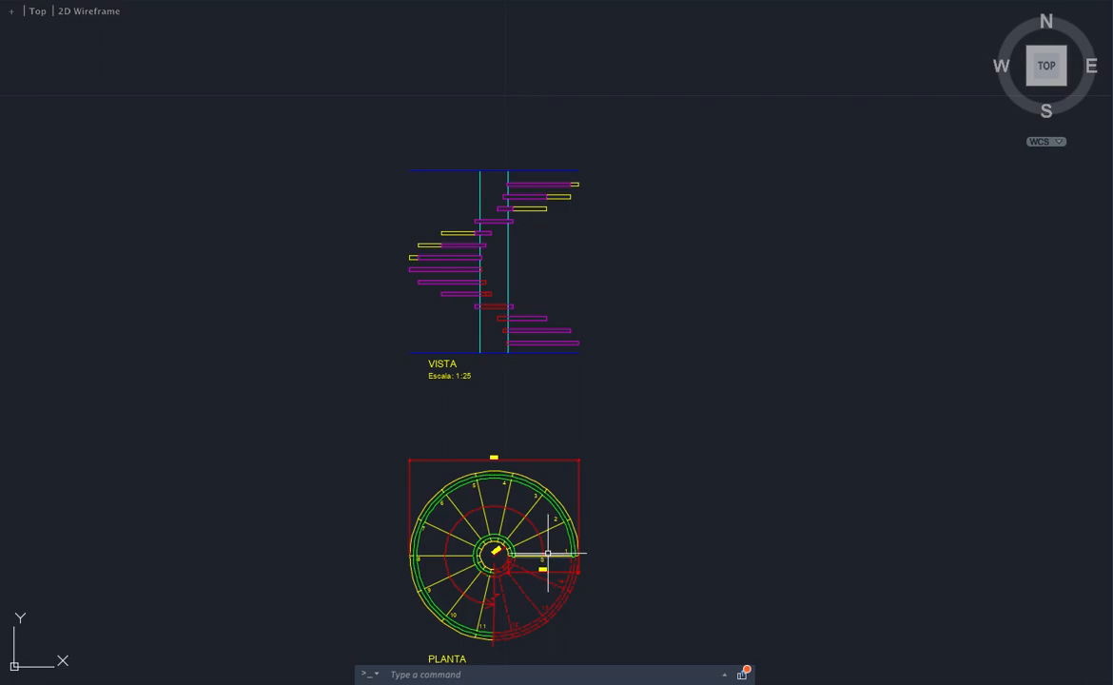
pyautogui.scroll(2, 569, 373)
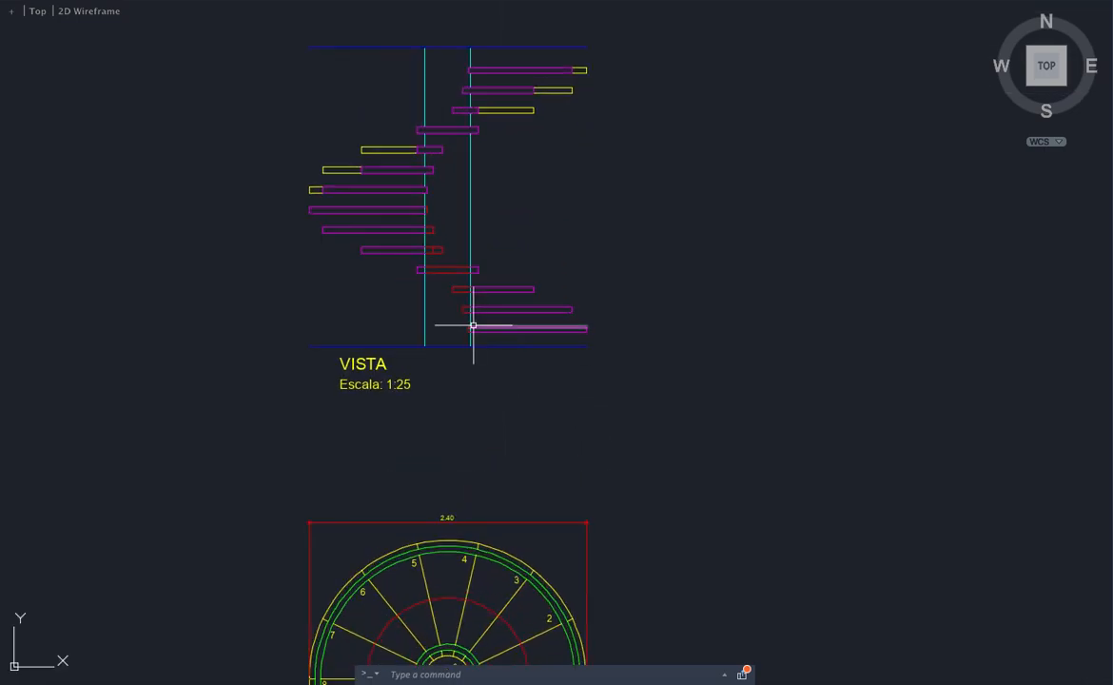
pyautogui.scroll(-2, 524, 293)
pyautogui.scroll(1, 554, 589)
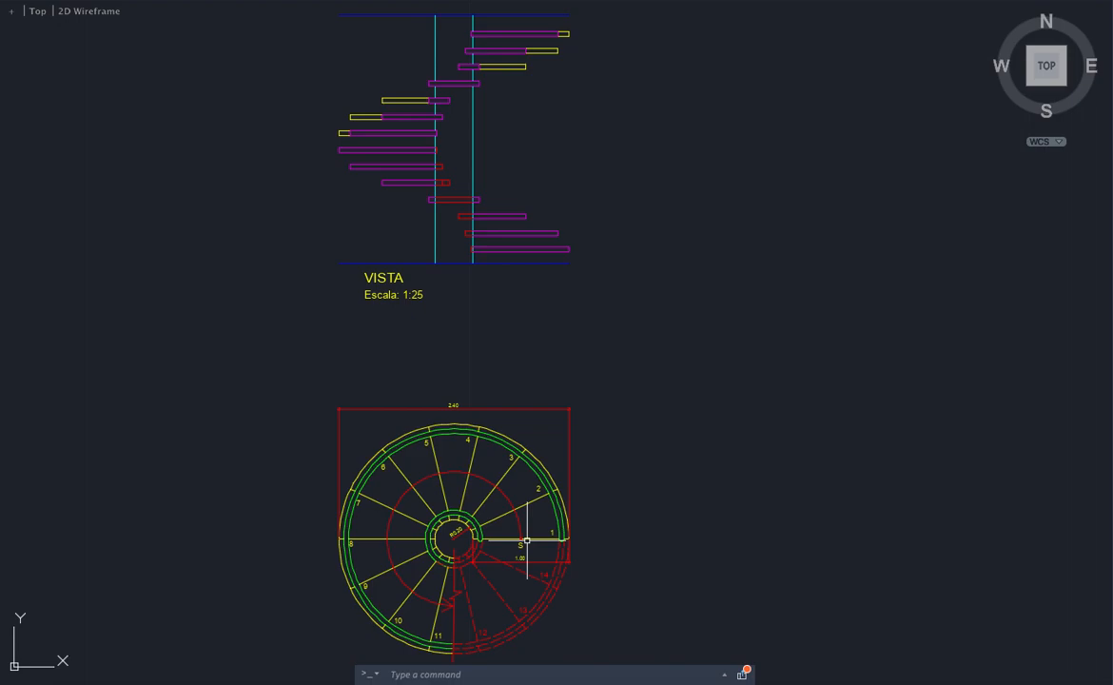
pyautogui.scroll(1, 529, 234)
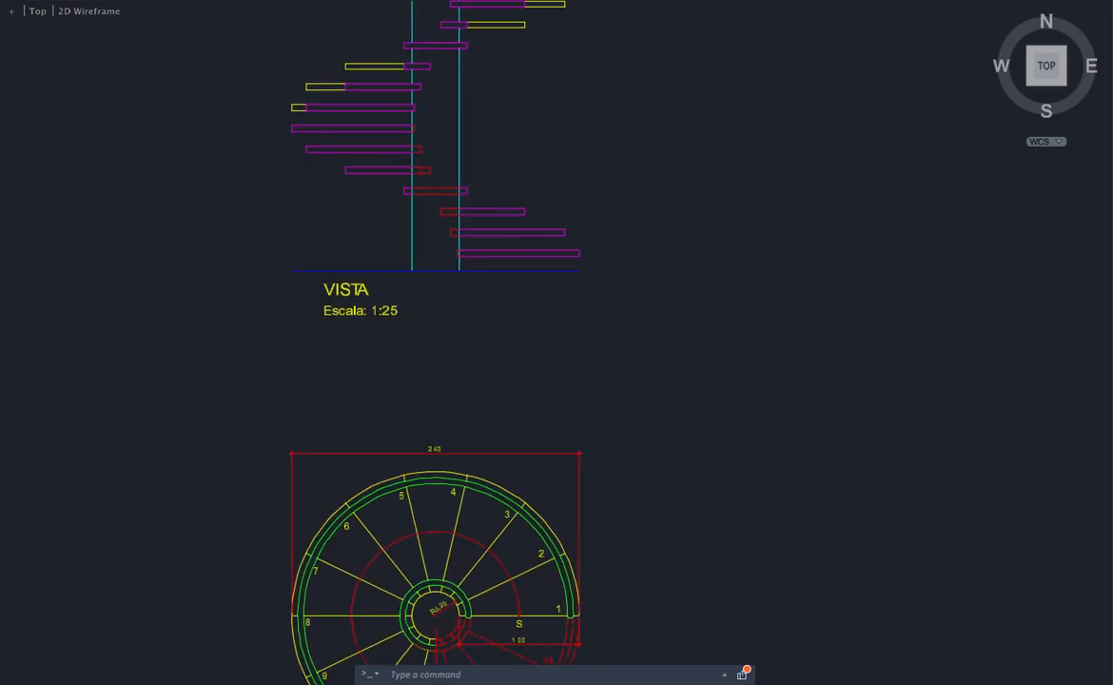
pyautogui.scroll(1, 509, 221)
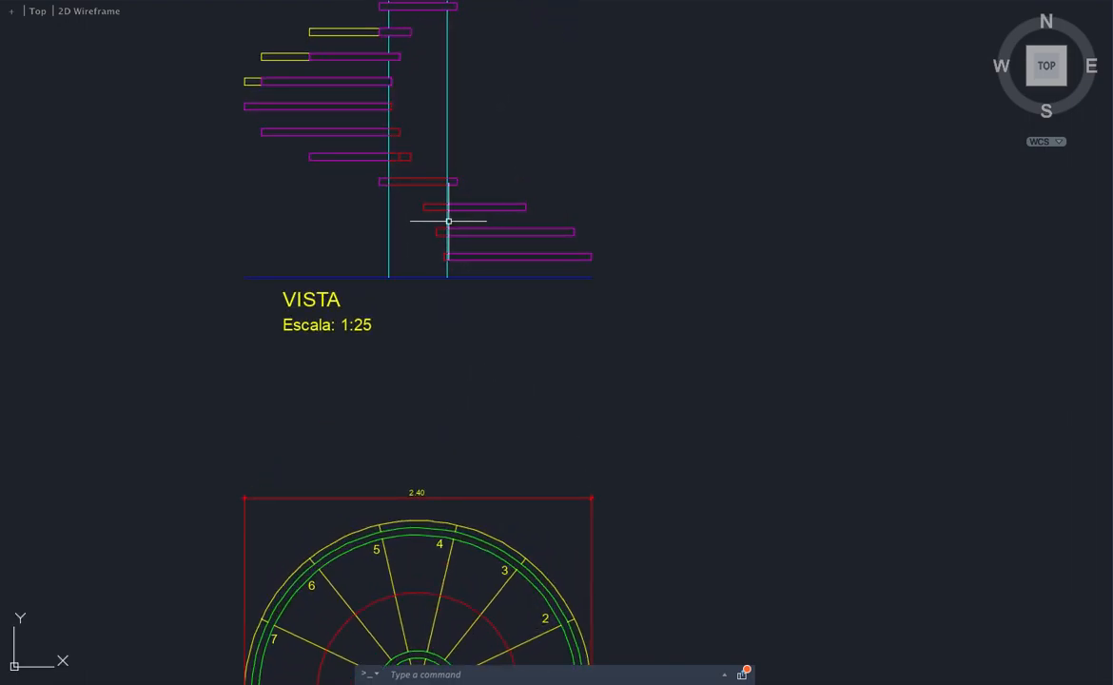
pyautogui.click(447, 221)
pyautogui.press('Escape')
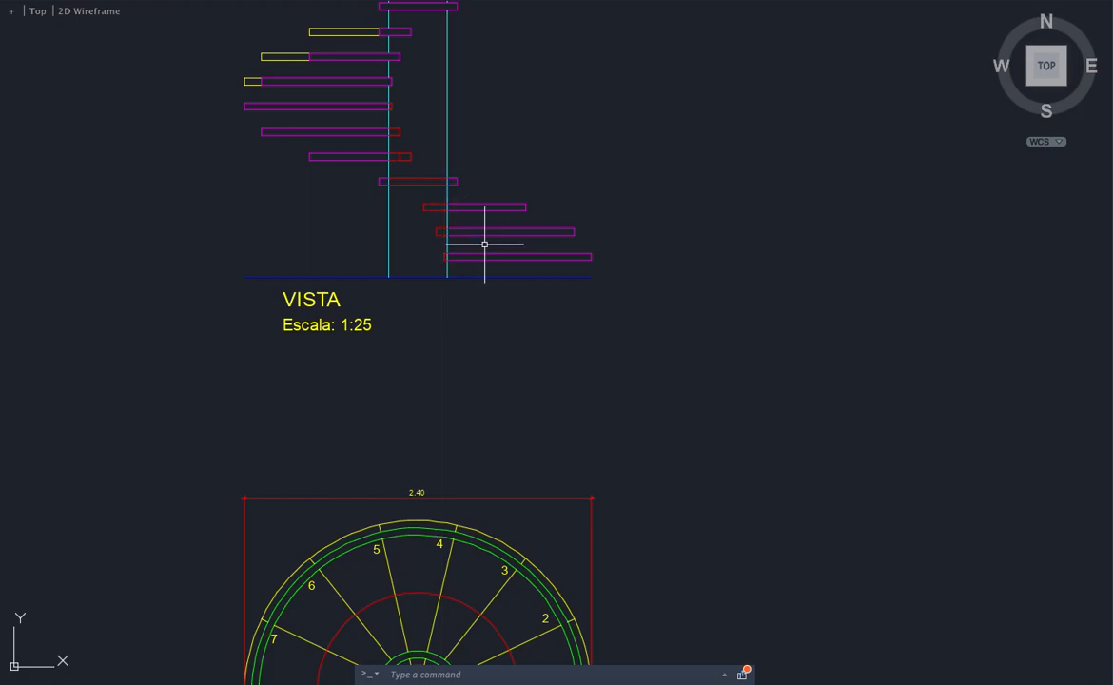
# Step: Change the visible outlines of the three lowest treads in the elevation from the auxiliary layer to green, excluding the red hidden segments at the column
pyautogui.scroll(-2, 530, 228)
pyautogui.scroll(1, 530, 215)
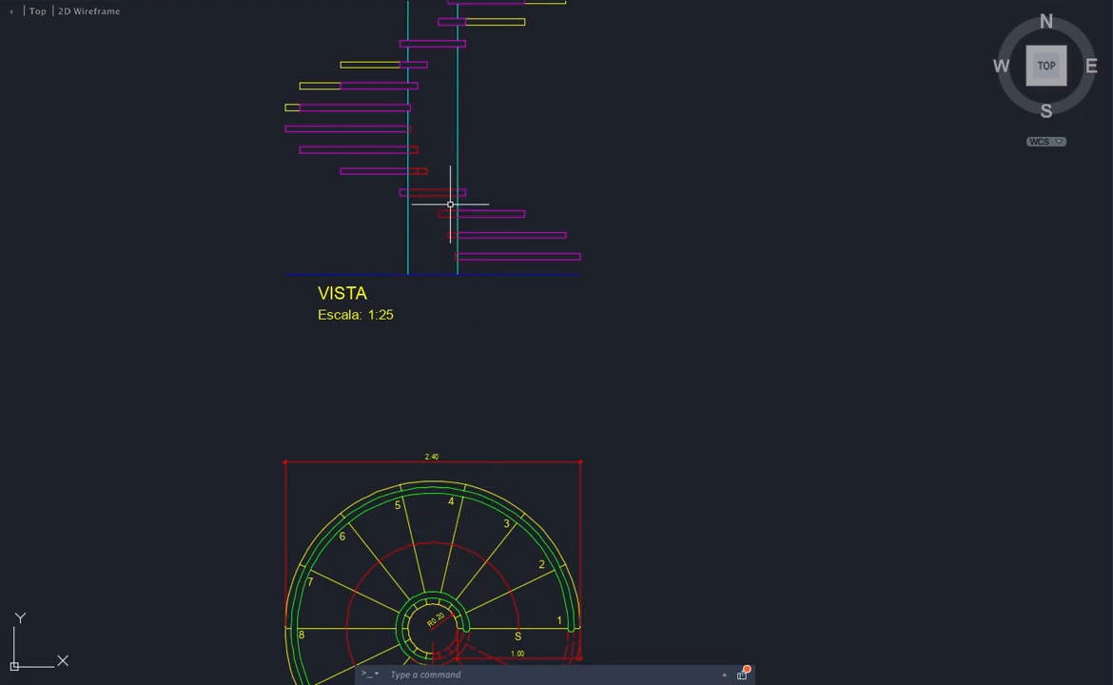
pyautogui.click(450, 203)
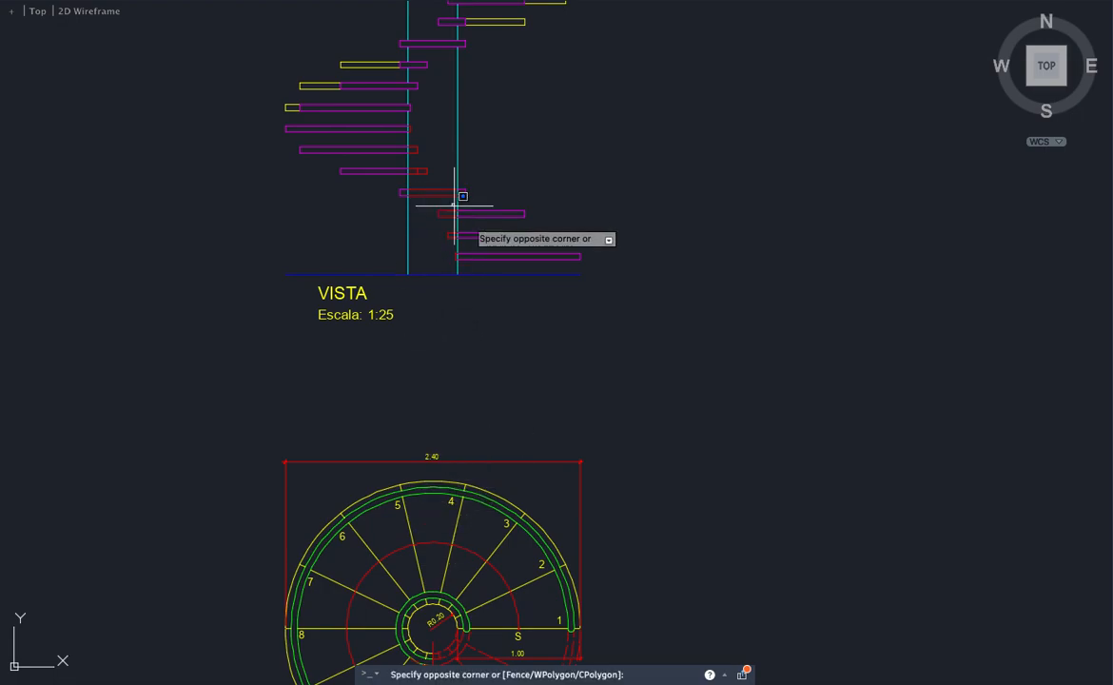
pyautogui.click(593, 263)
pyautogui.scroll(8, 459, 252)
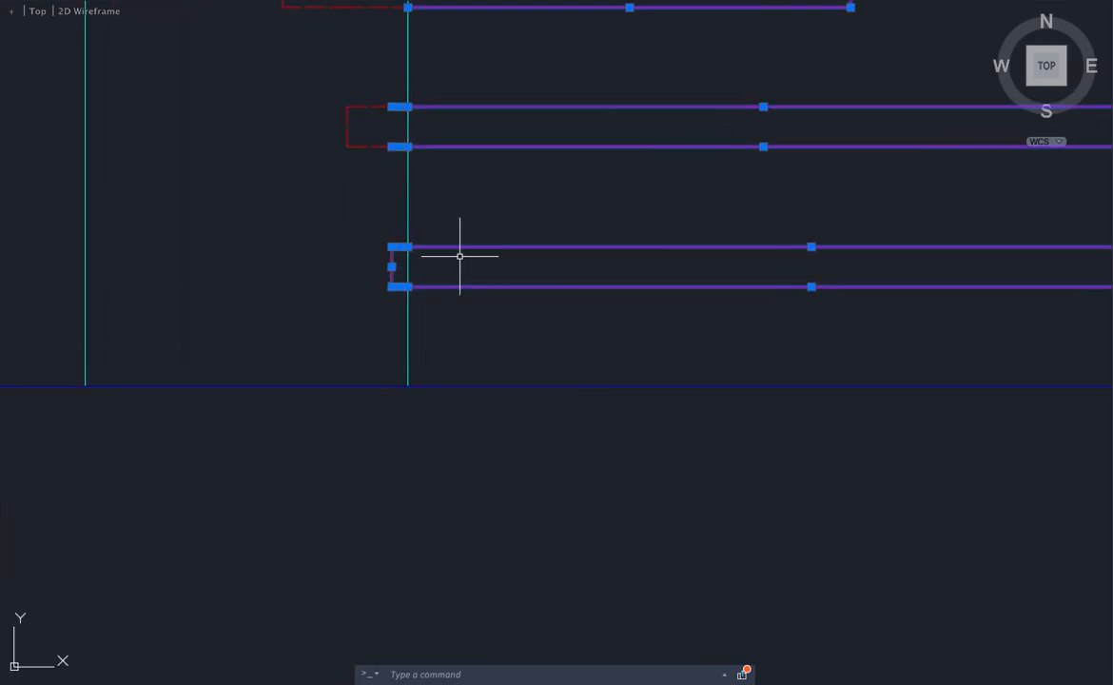
pyautogui.scroll(2, 405, 105)
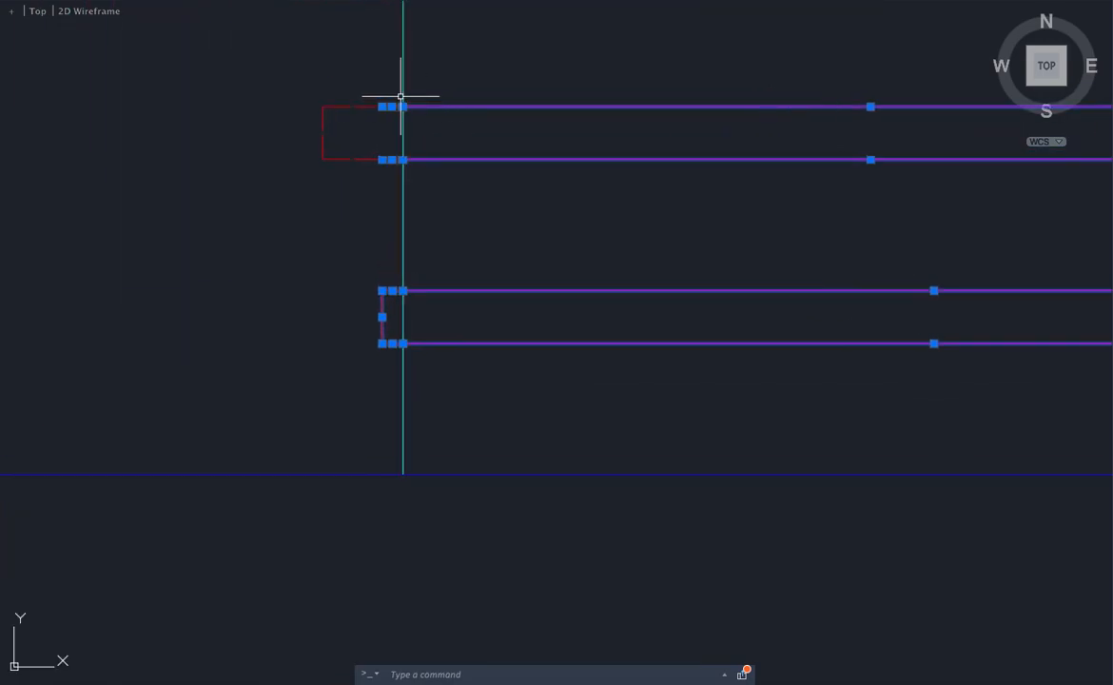
pyautogui.click(396, 85)
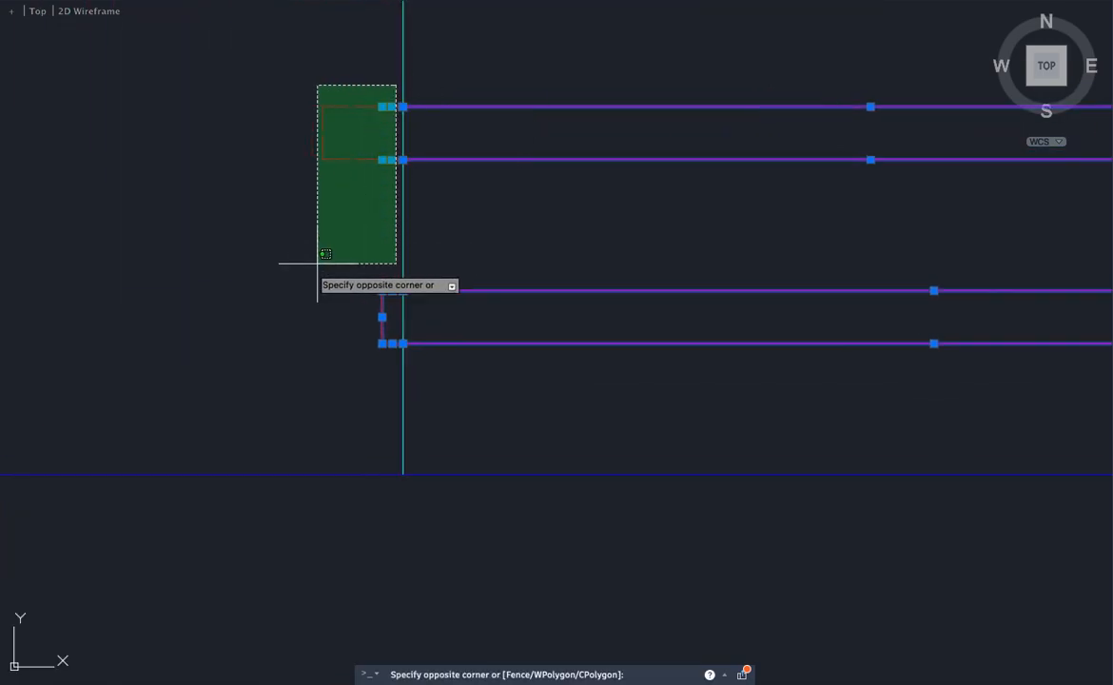
pyautogui.click(235, 367)
pyautogui.scroll(-1, 290, 348)
pyautogui.scroll(-3, 288, 342)
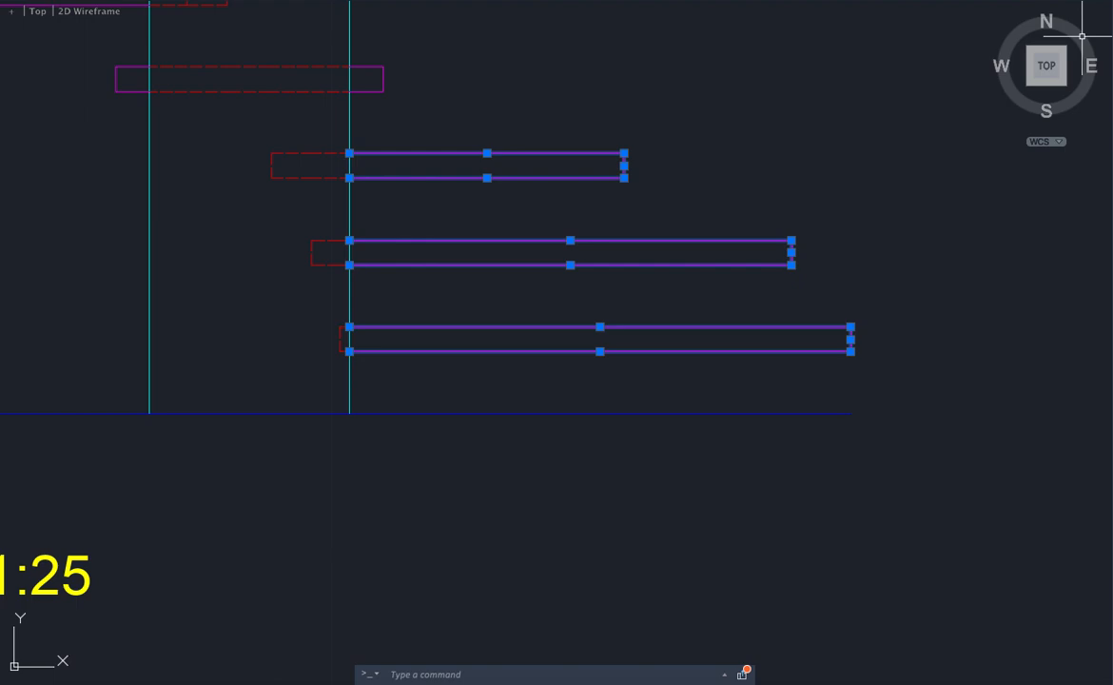
pyautogui.press('Escape')
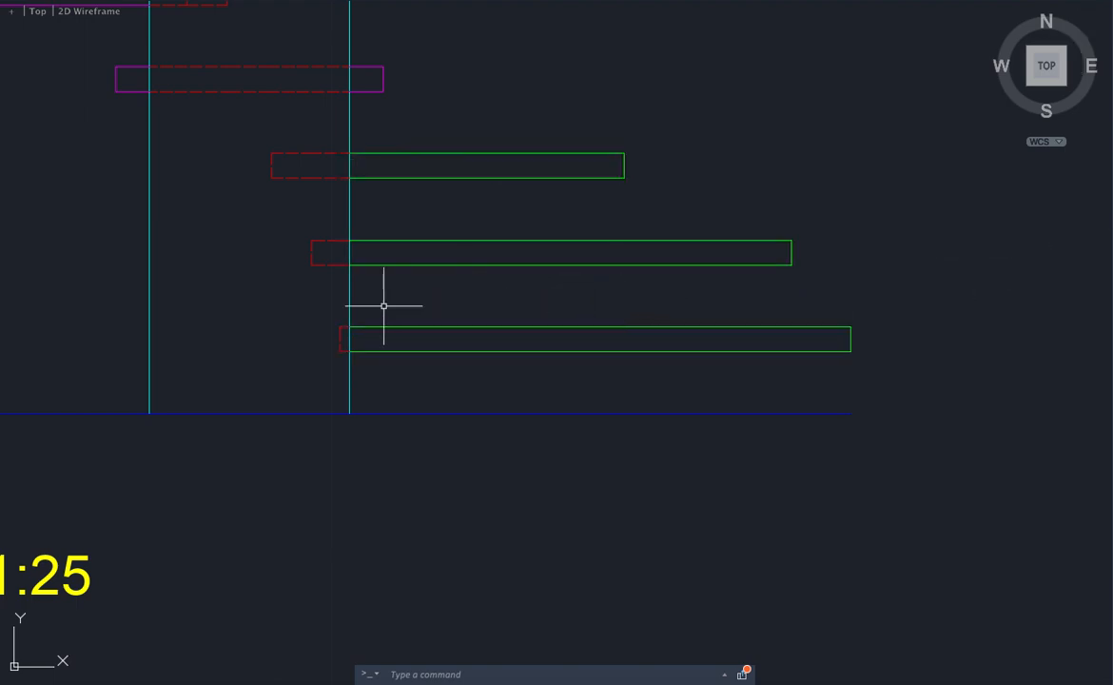
pyautogui.scroll(-8, 387, 304)
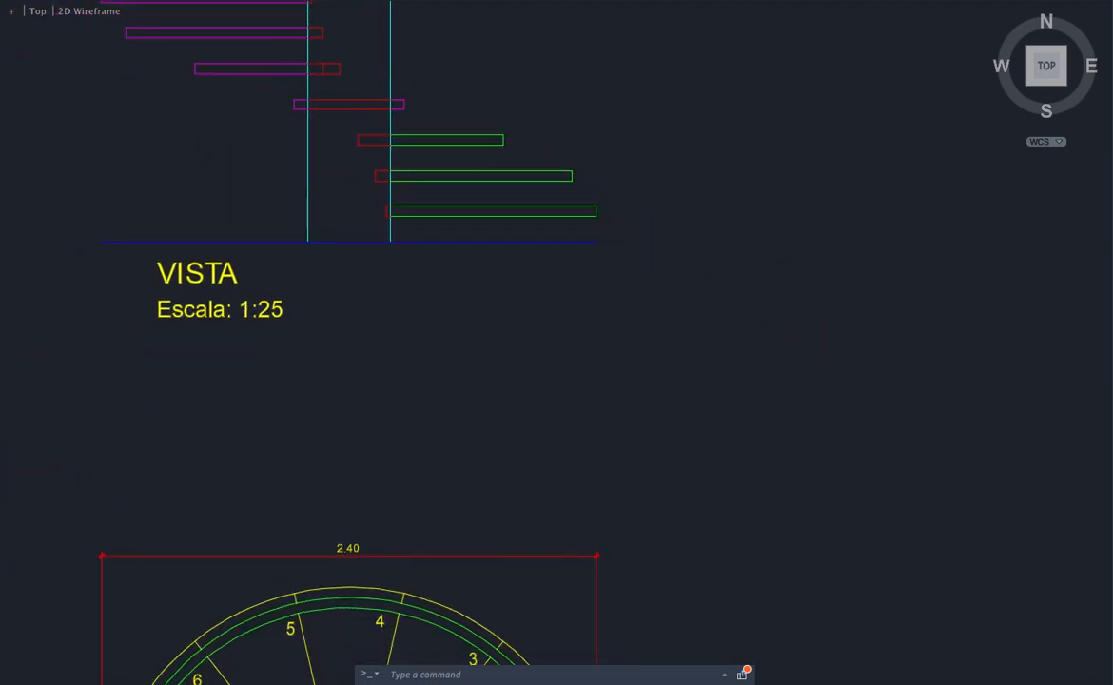
pyautogui.scroll(4, 399, 369)
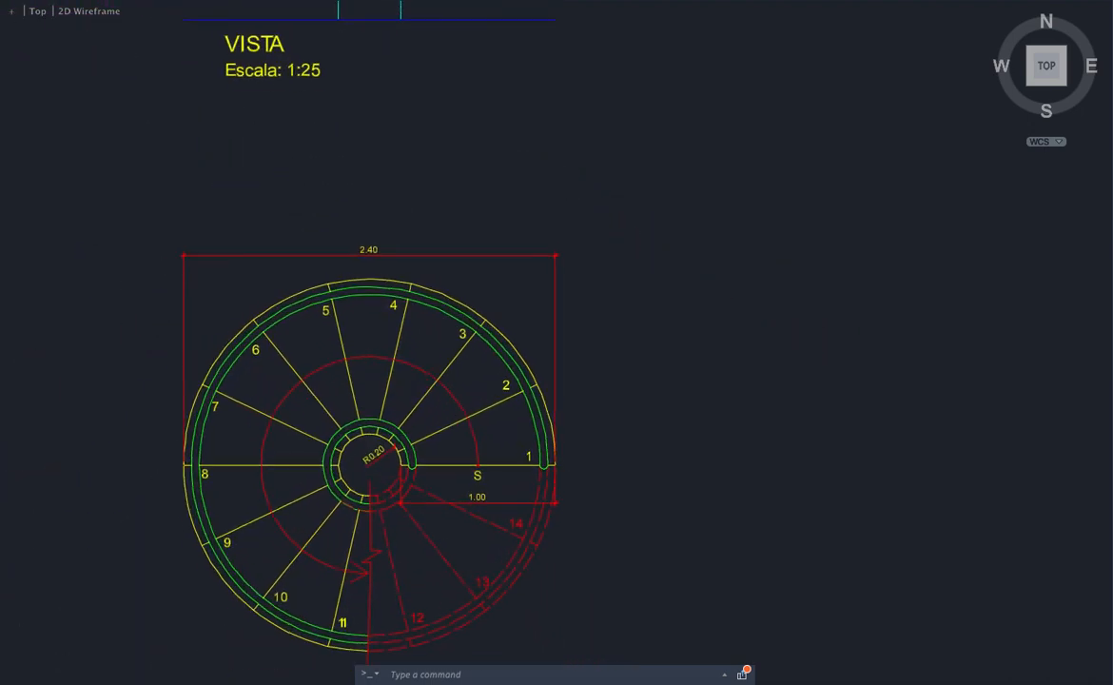
pyautogui.scroll(-2, 402, 366)
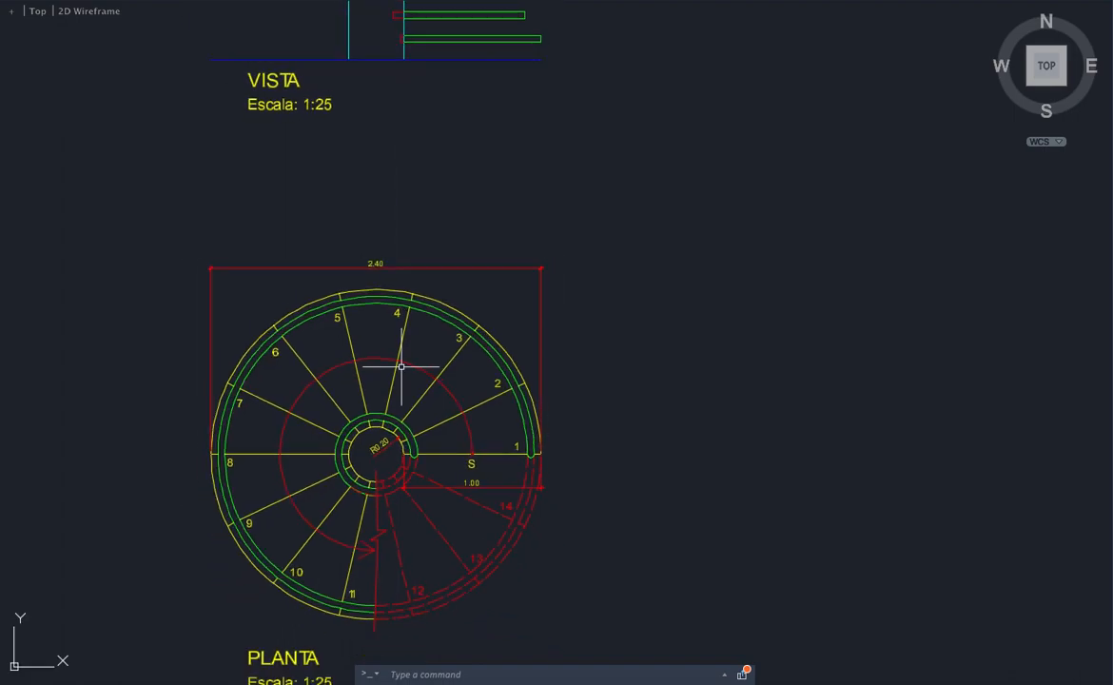
# Step: Change the end of the fourth tread that projects past the column's right line in the elevation from magenta to red
pyautogui.scroll(-2, 401, 366)
pyautogui.scroll(-1, 402, 366)
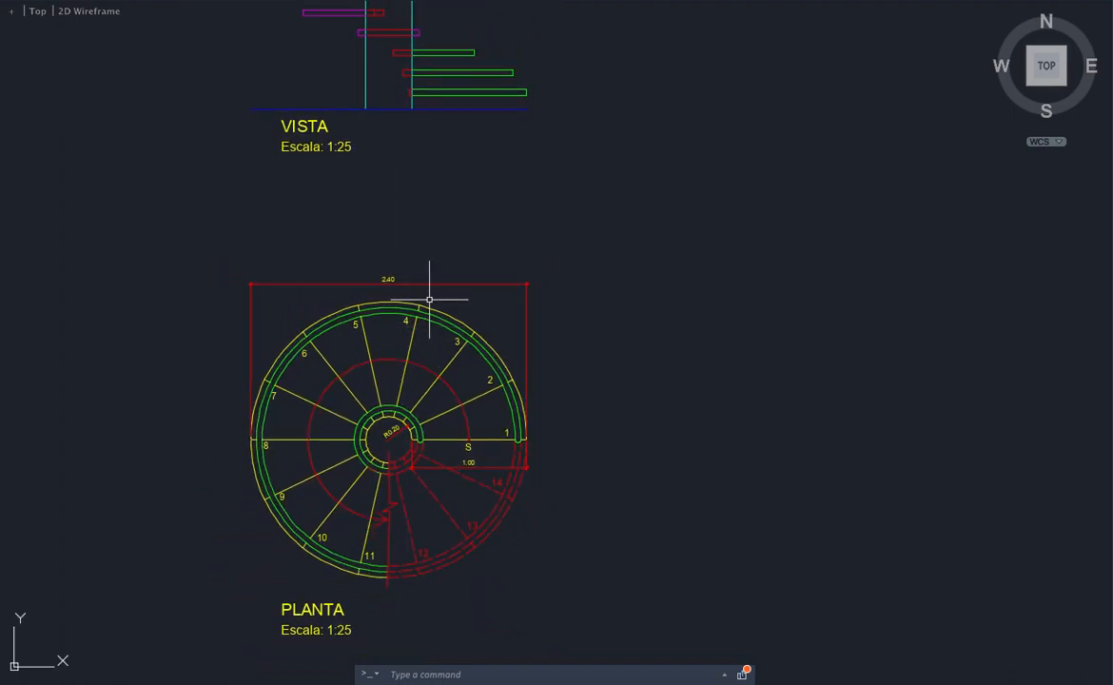
pyautogui.moveTo(362, 304)
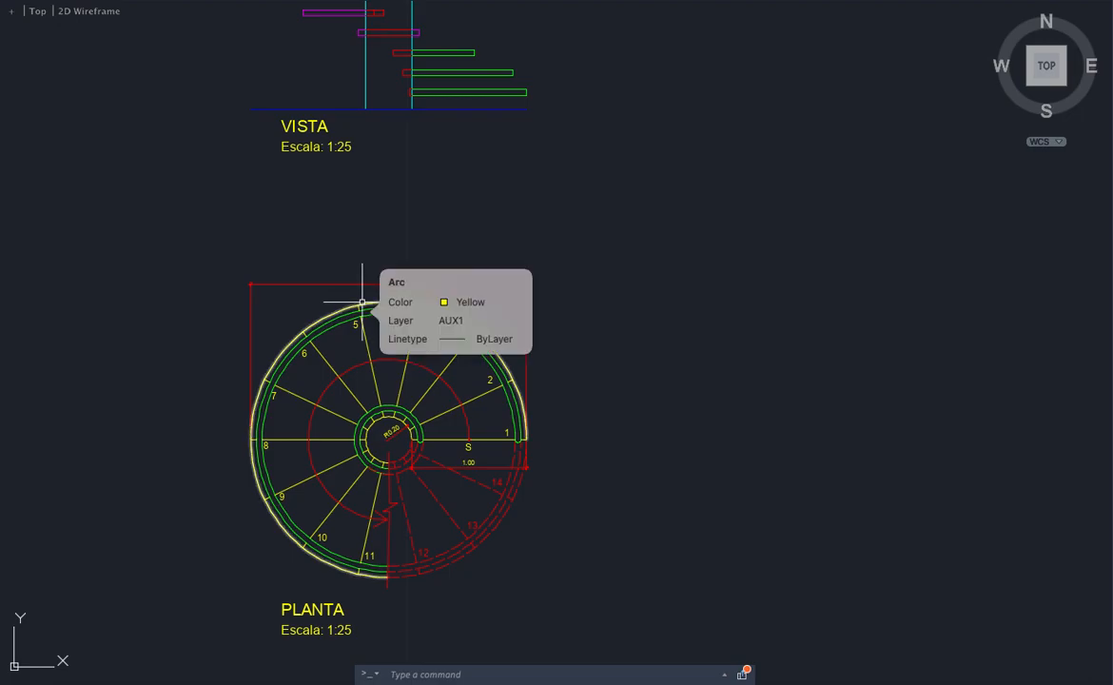
pyautogui.scroll(5, 422, 51)
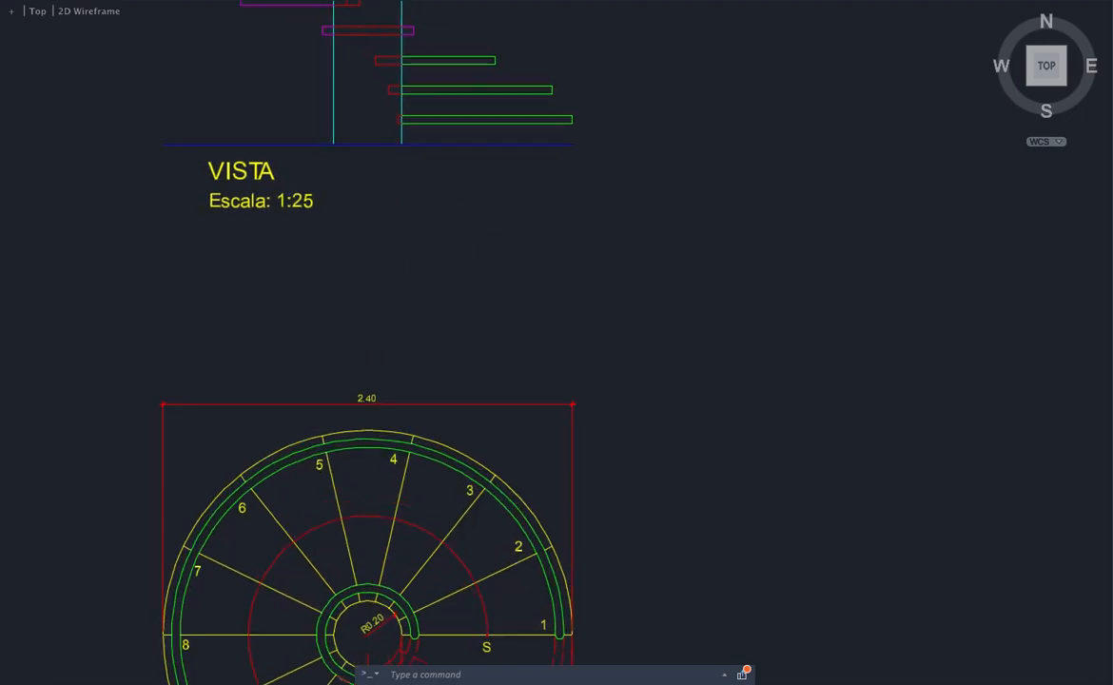
pyautogui.click(408, 23)
pyautogui.click(413, 50)
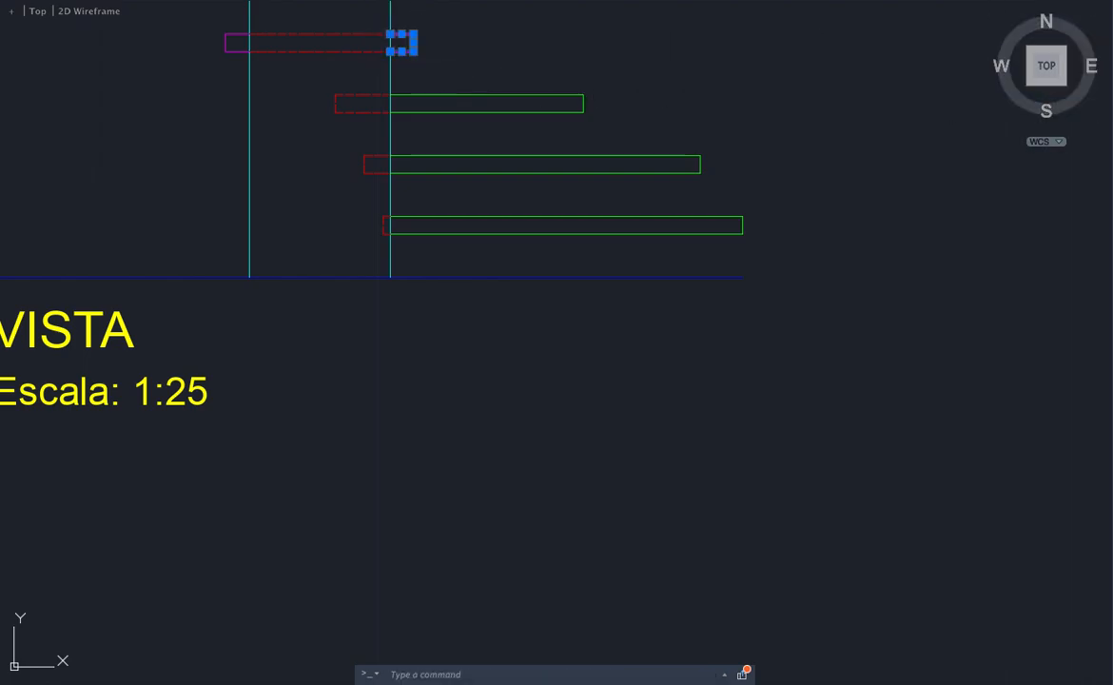
pyautogui.press('Escape')
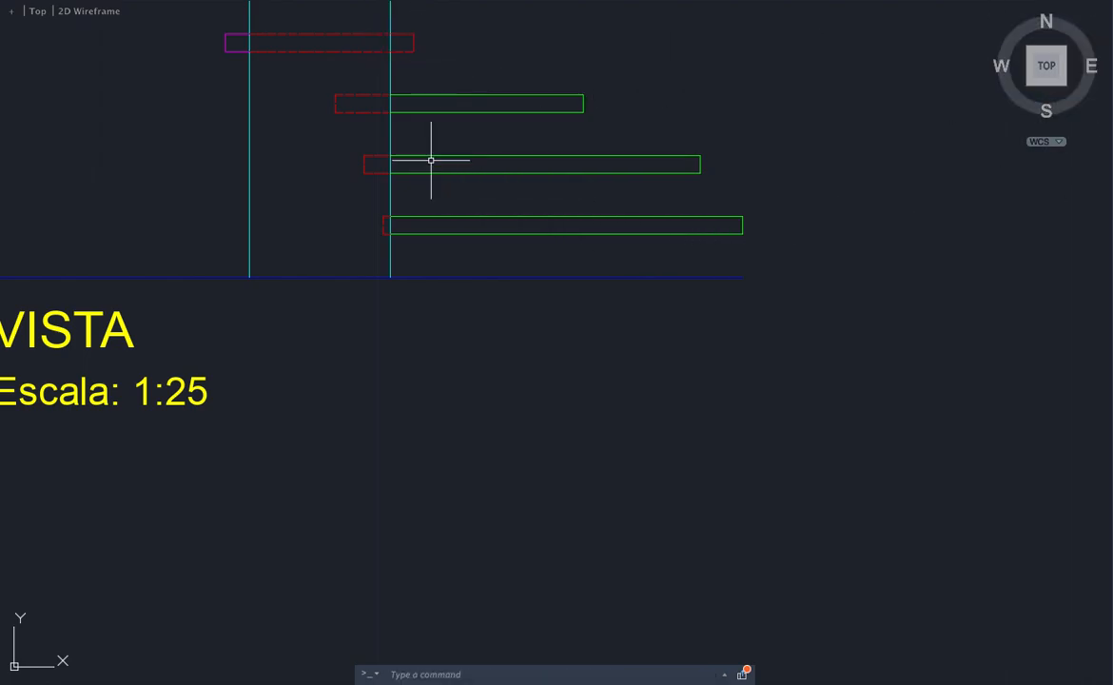
# Step: Delete the short red hidden segments of the second tread next to the column's right line
pyautogui.scroll(5, 399, 159)
pyautogui.click(328, 120)
pyautogui.click(422, 239)
pyautogui.press('Delete')
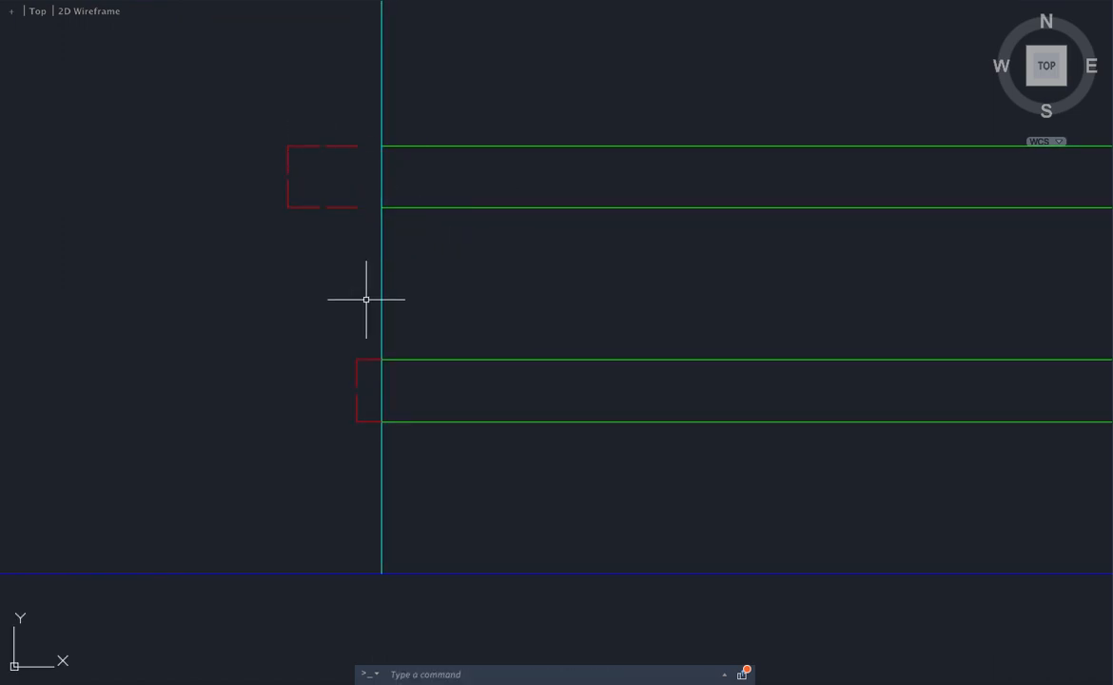
# Step: Check the red hidden segments of the three lowest treads for edges split into separate pieces
pyautogui.click(372, 330)
pyautogui.click(346, 449)
pyautogui.press('Escape')
pyautogui.click(343, 114)
pyautogui.click(318, 248)
pyautogui.press('Escape')
pyautogui.scroll(-2, 328, 82)
pyautogui.click(330, 63)
pyautogui.click(304, 133)
pyautogui.scroll(4, 308, 95)
pyautogui.press('Escape')
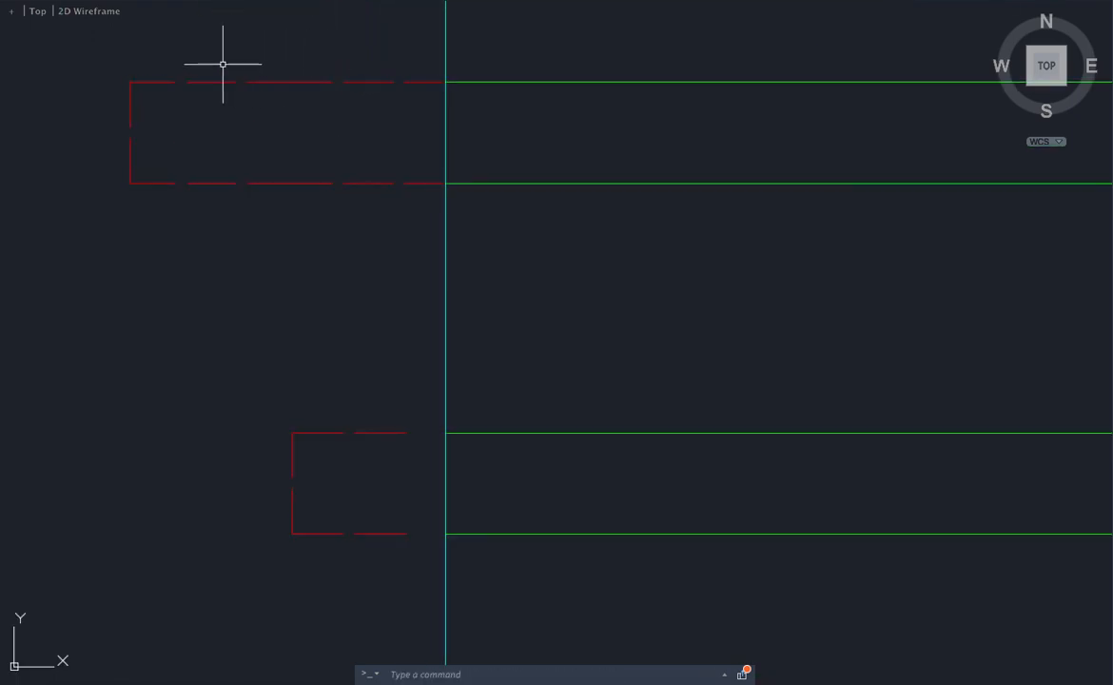
# Step: Delete the split red hidden segments of the third tread next to the column's right line
pyautogui.click(155, 65)
pyautogui.click(420, 243)
pyautogui.click(426, 215)
pyautogui.click(327, 77)
pyautogui.scroll(-1, 346, 94)
pyautogui.click(380, 70)
pyautogui.click(358, 211)
pyautogui.press('Delete')
# Step: Check the remaining red hidden segments of the second and third treads against the column's right line
pyautogui.scroll(-3, 373, 137)
pyautogui.click(342, 99)
pyautogui.click(319, 138)
pyautogui.click(315, 150)
pyautogui.click(293, 217)
pyautogui.click(408, 291)
pyautogui.click(402, 294)
pyautogui.click(383, 393)
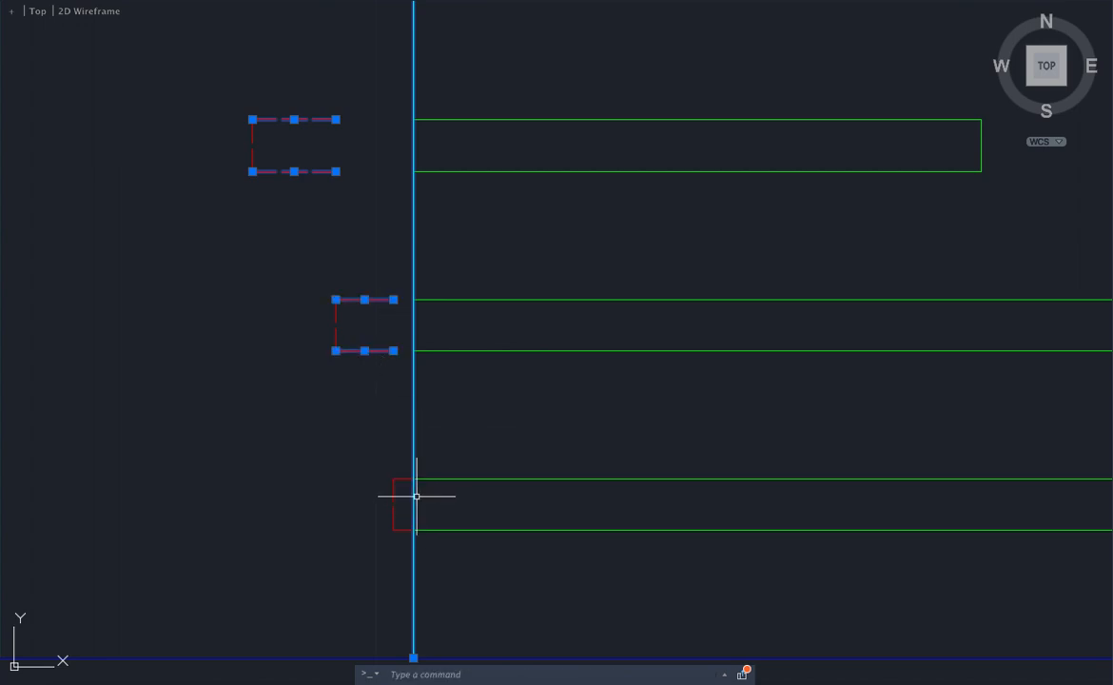
pyautogui.press('Escape')
# Step: Extend the upper and lower red hidden edges of the third and second treads to the column's right line
pyautogui.write('ex')
pyautogui.press('Return')
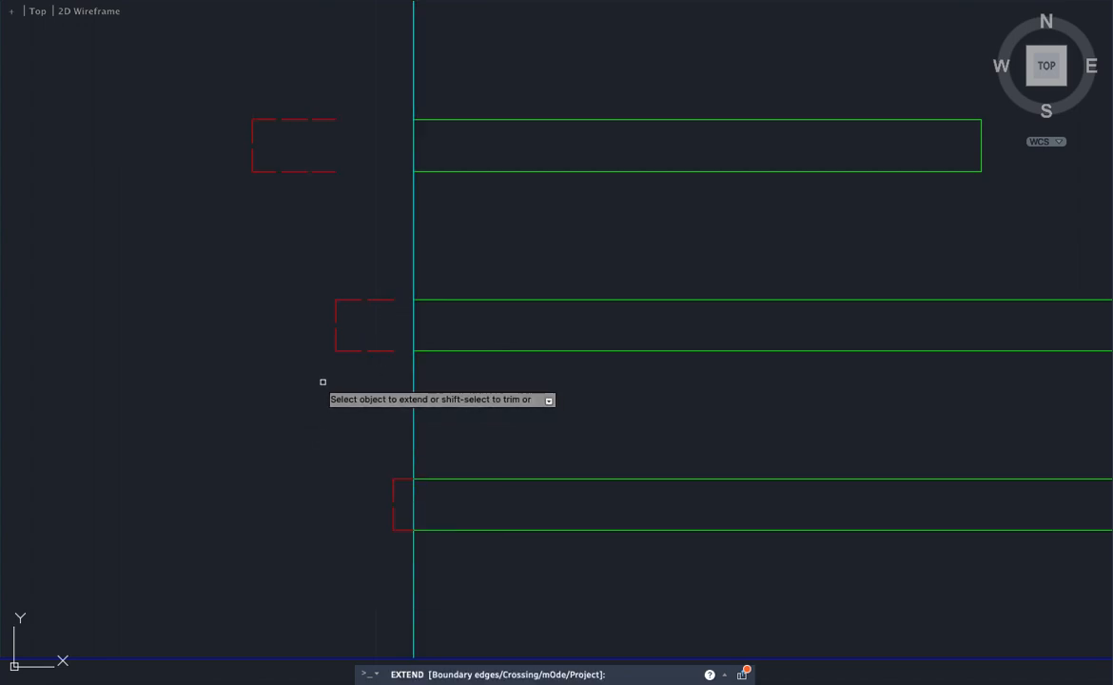
pyautogui.click(361, 105)
pyautogui.click(312, 188)
pyautogui.click(317, 99)
pyautogui.click(322, 163)
pyautogui.click(381, 290)
pyautogui.click(380, 325)
pyautogui.click(381, 407)
pyautogui.click(370, 340)
pyautogui.press('Return')
pyautogui.scroll(-3, 393, 339)
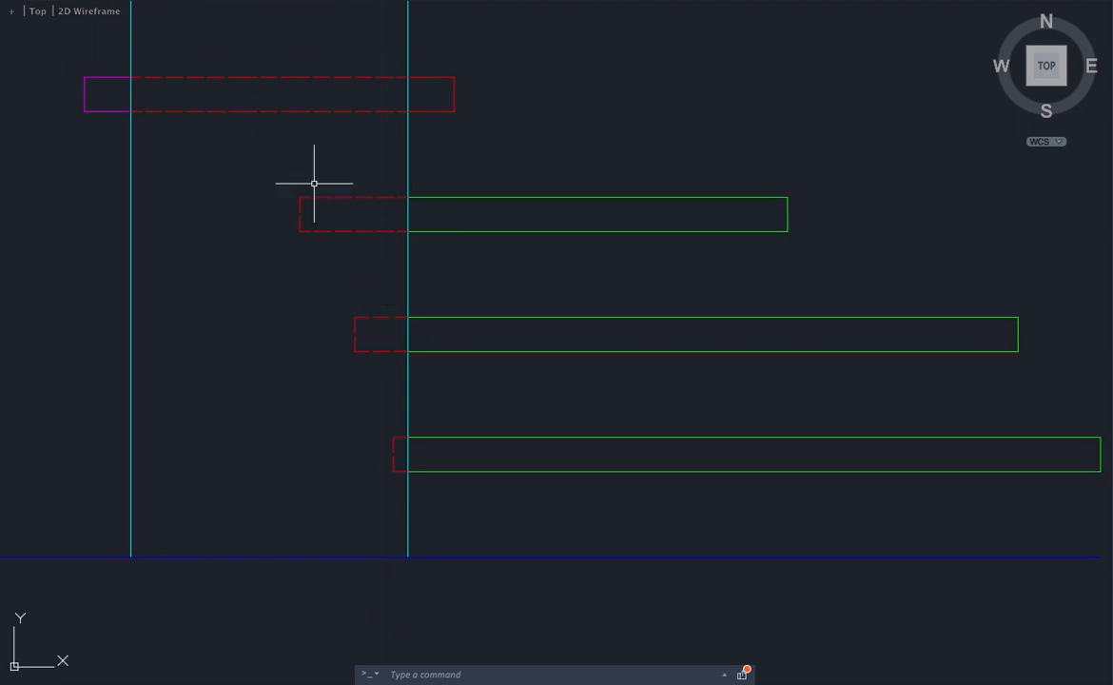
pyautogui.click(226, 99)
pyautogui.click(259, 128)
pyautogui.click(260, 125)
pyautogui.click(234, 93)
pyautogui.scroll(1, 236, 95)
pyautogui.click(237, 116)
pyautogui.click(239, 159)
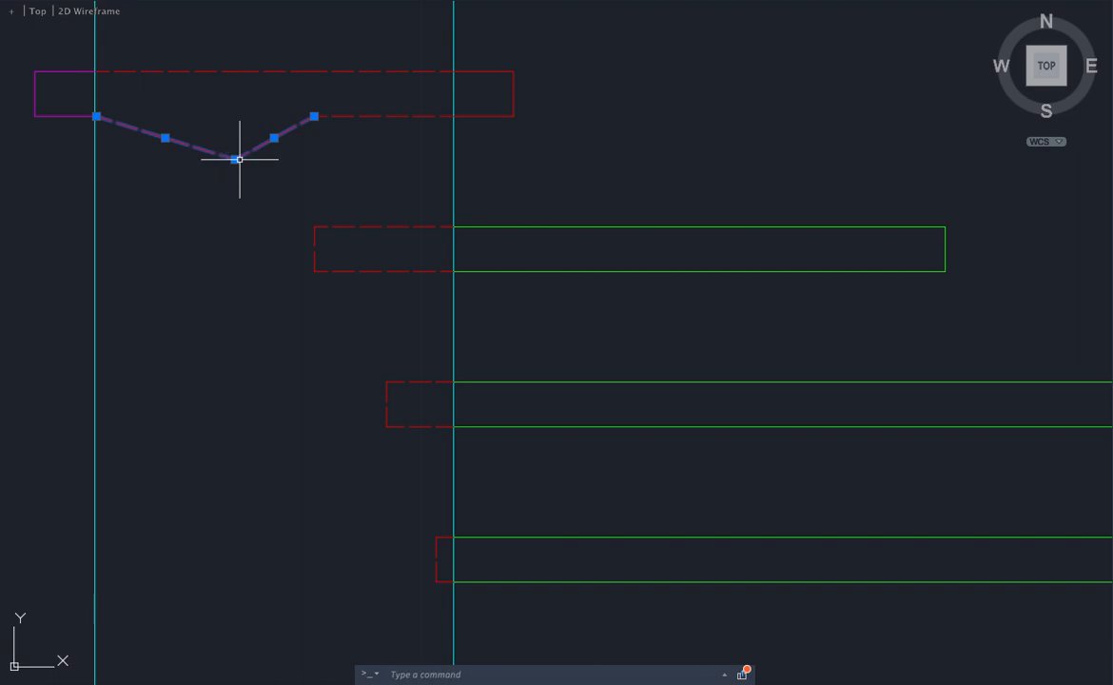
pyautogui.hotkey('ctrl', 'z')
# Step: Delete the split hidden segments in the left part of the fourth tread between the column lines
pyautogui.click(249, 173)
pyautogui.click(195, 45)
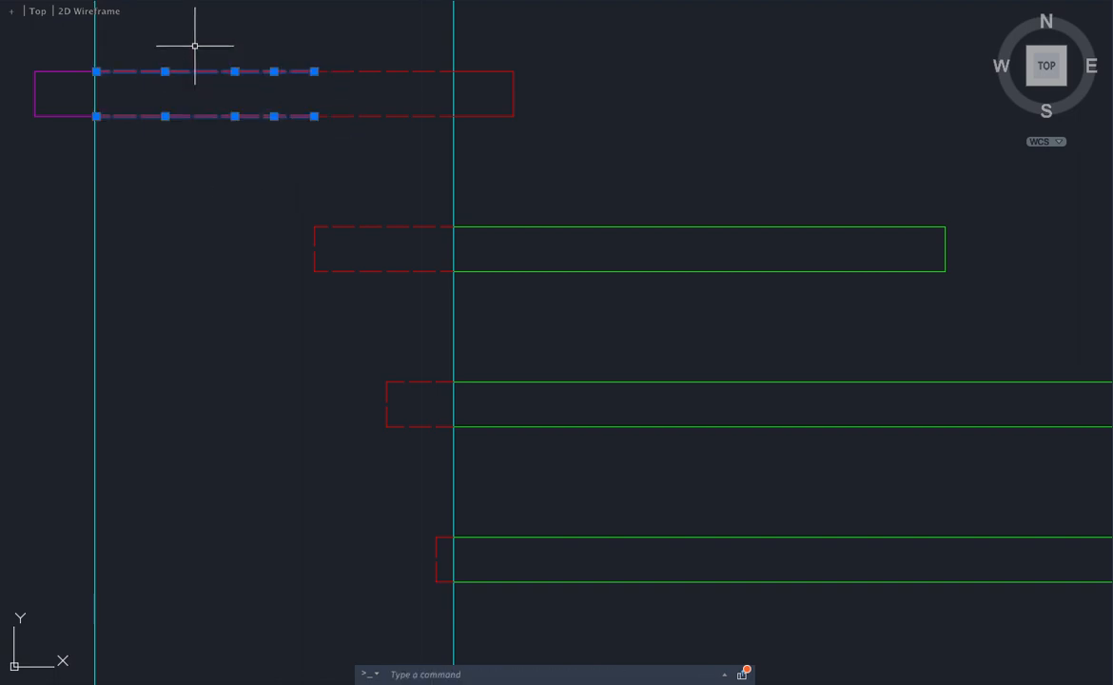
pyautogui.press('Delete')
# Step: Extend the fourth tread's remaining upper and lower hidden edges to the column's left line
pyautogui.click(389, 67)
pyautogui.click(383, 81)
pyautogui.click(392, 92)
pyautogui.click(369, 123)
pyautogui.press('Escape')
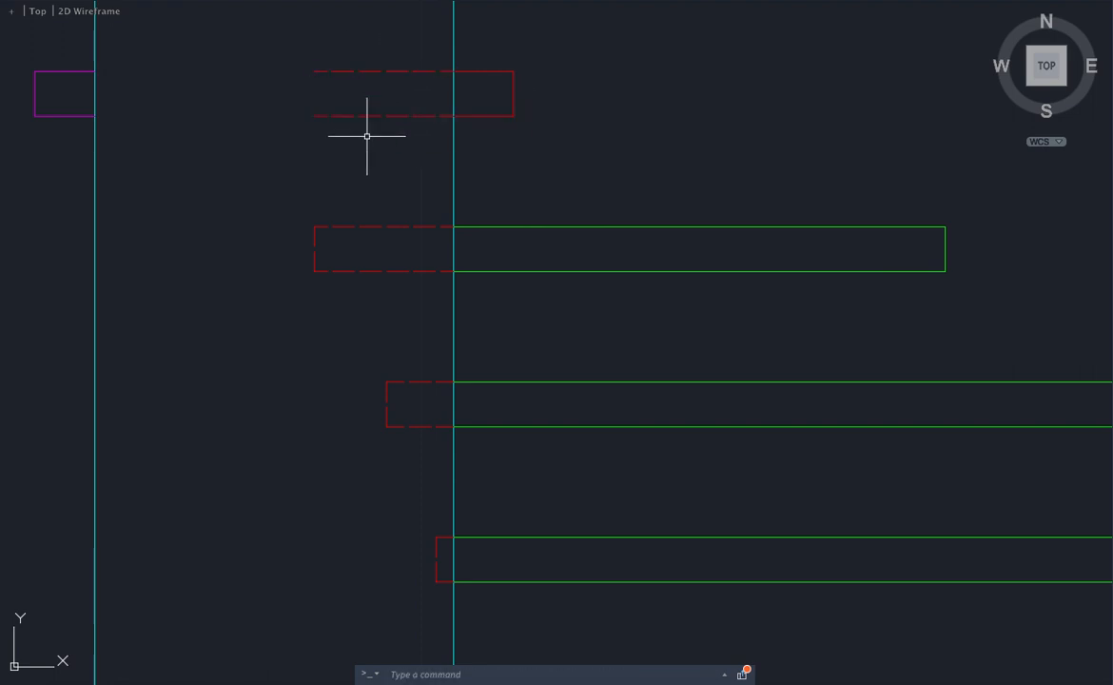
pyautogui.write('ex')
pyautogui.press('Return')
pyautogui.click(328, 59)
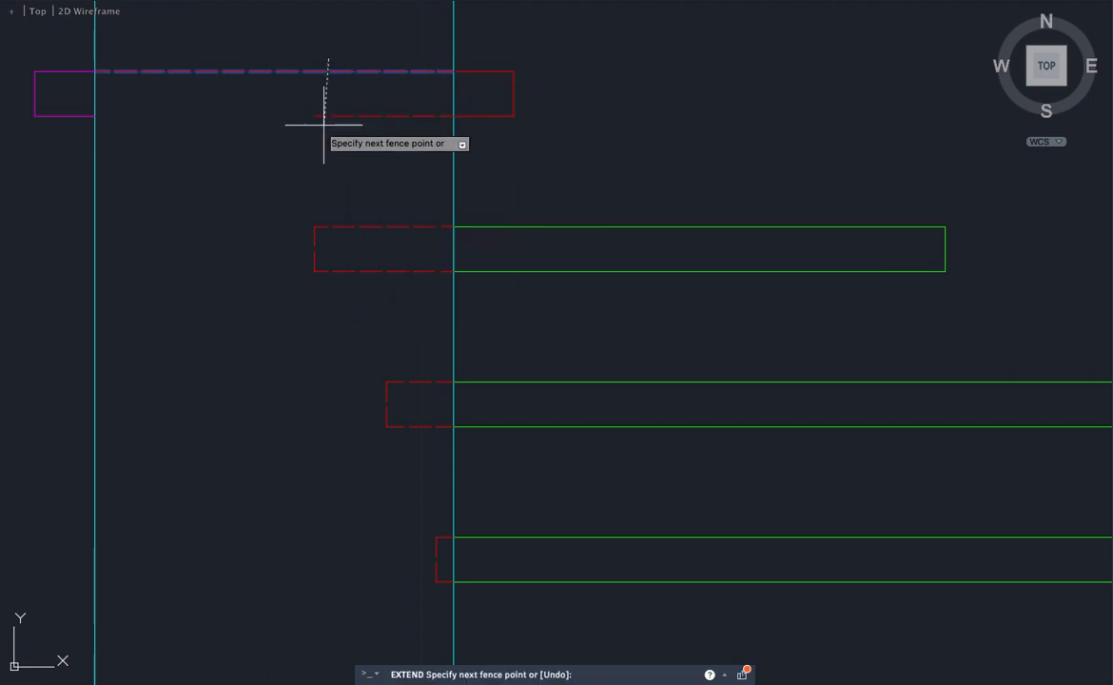
pyautogui.click(323, 131)
pyautogui.press('Return')
pyautogui.press('Return')
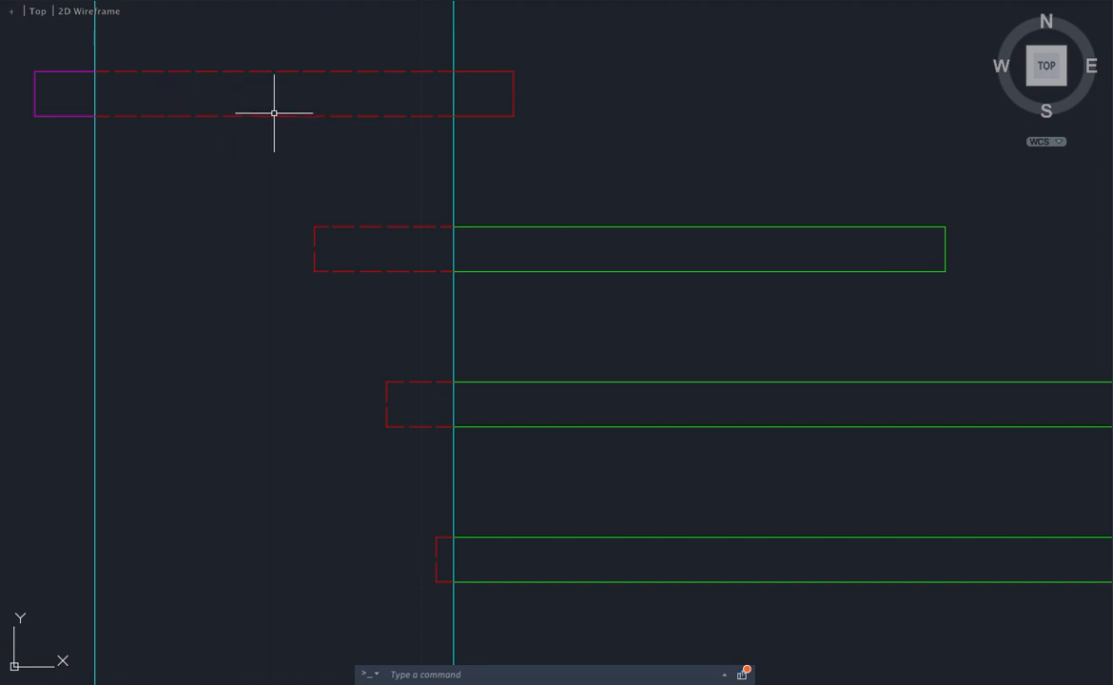
pyautogui.scroll(-1, 352, 214)
pyautogui.scroll(-1, 348, 192)
pyautogui.scroll(-1, 348, 192)
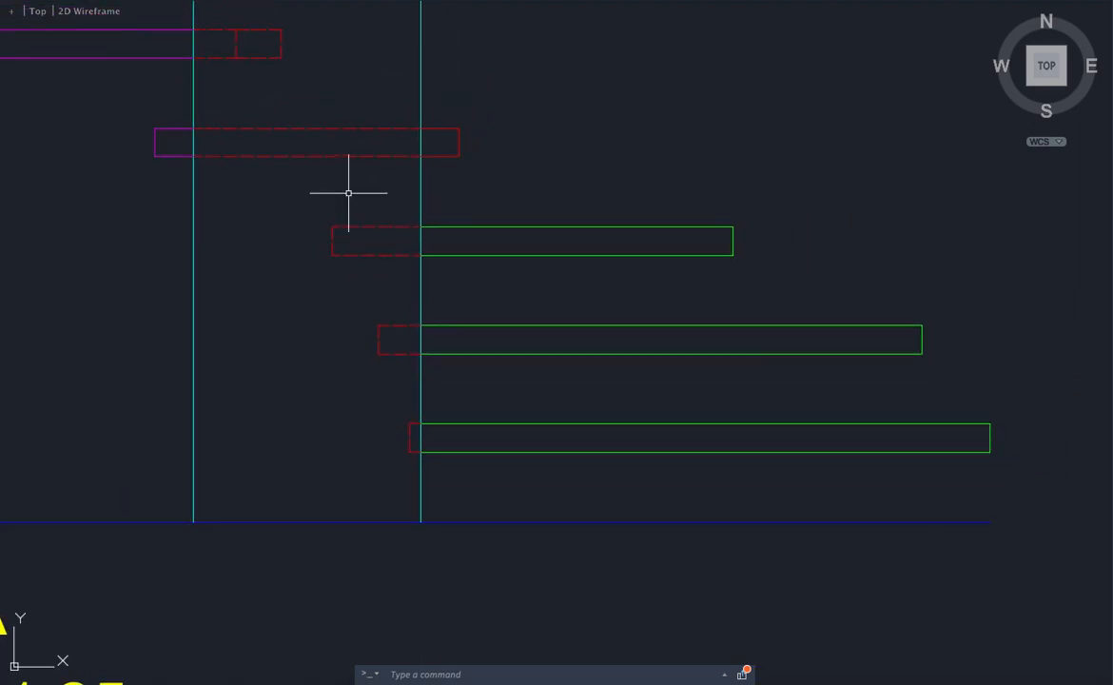
pyautogui.scroll(2, 221, 21)
pyautogui.click(221, 25)
pyautogui.click(203, 103)
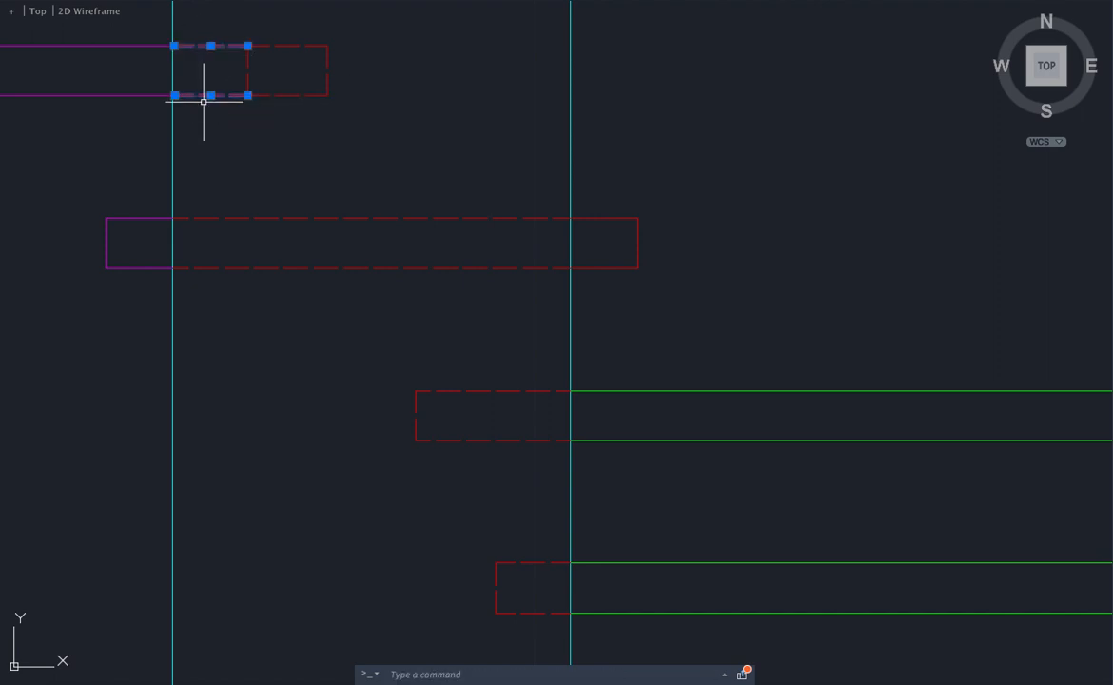
pyautogui.write('ex')
pyautogui.press('space')
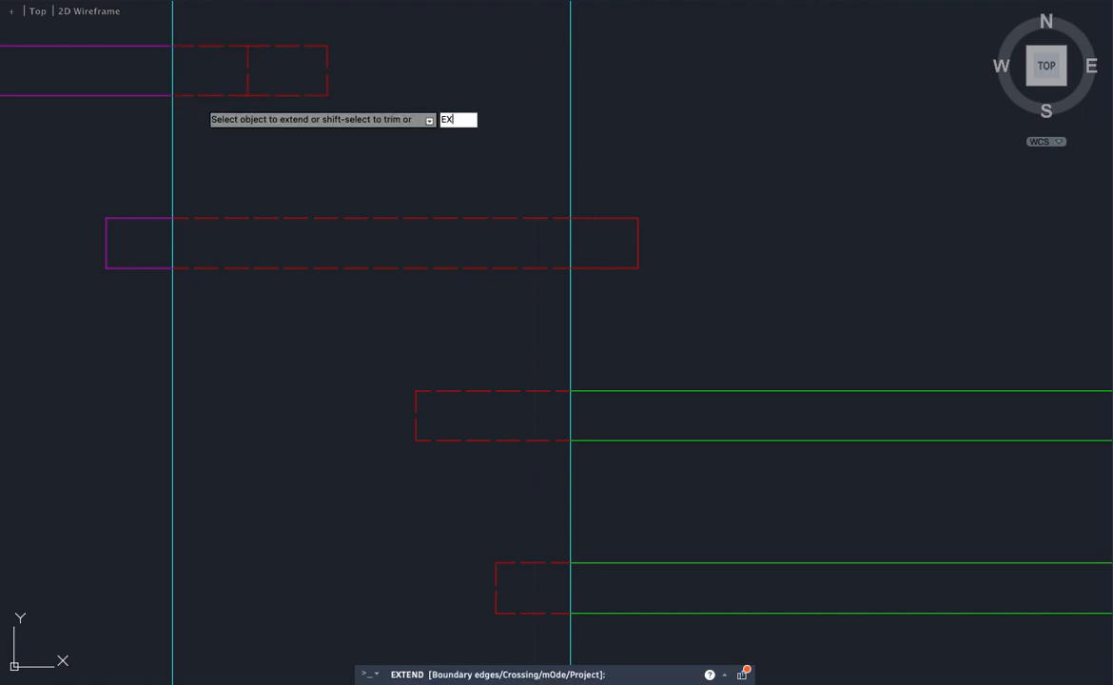
pyautogui.press('Escape')
# Step: Delete the fifth tread's hidden segments beside the column's left line and extend its remaining hidden edges to that line
pyautogui.click(231, 46)
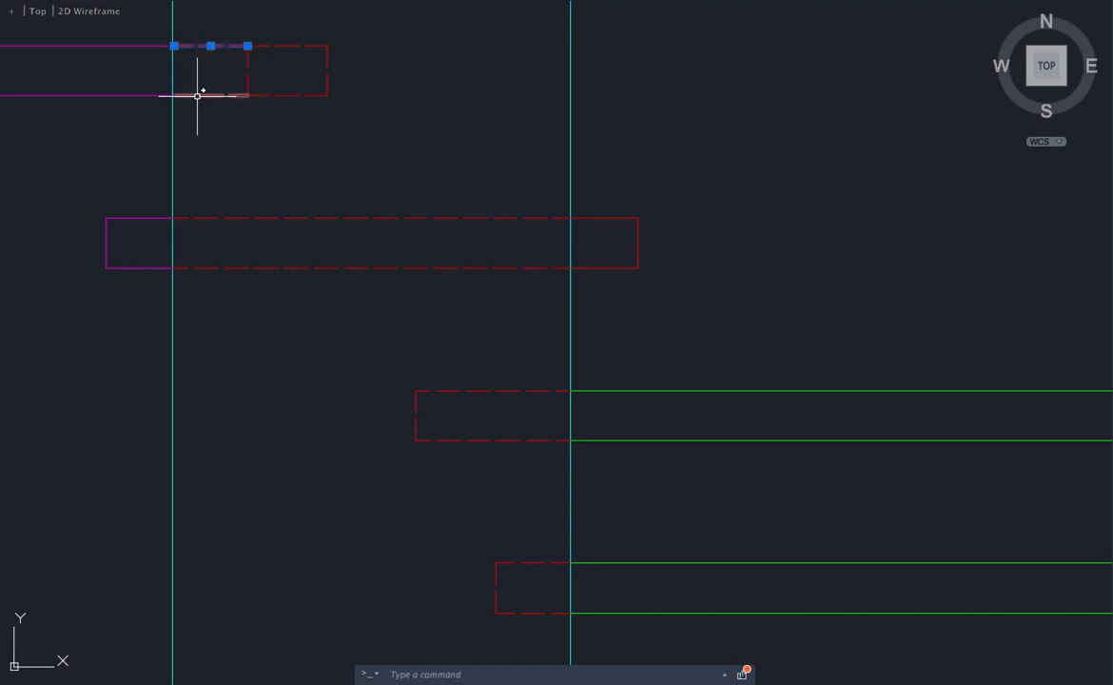
pyautogui.press('space')
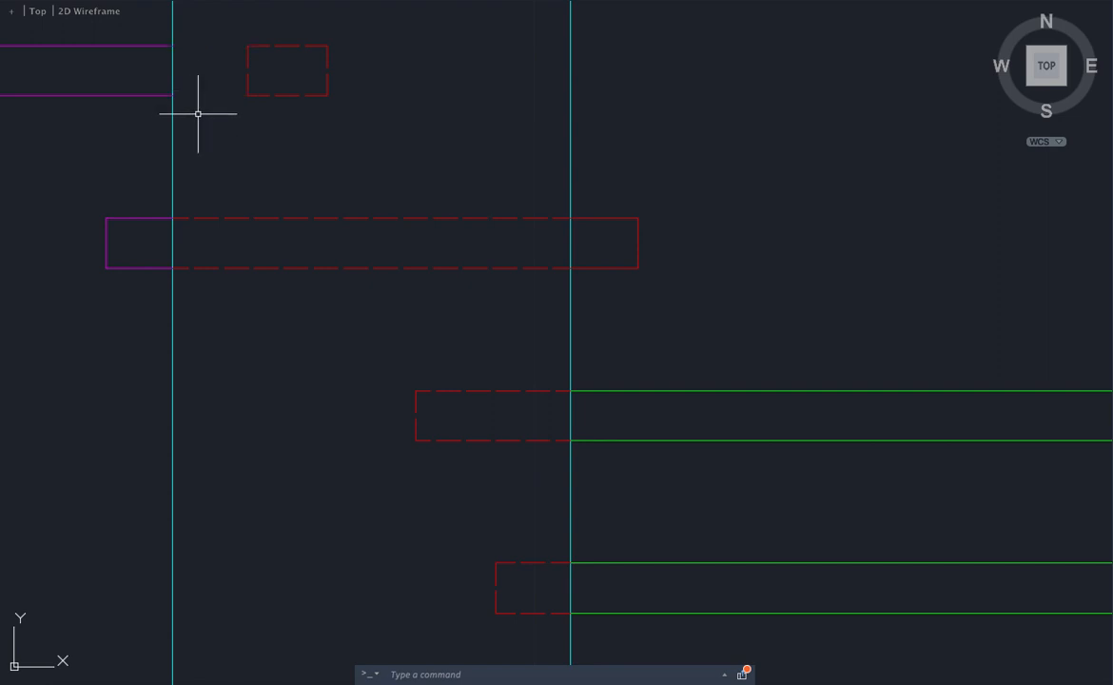
pyautogui.write('ex')
pyautogui.press('space')
pyautogui.click(266, 36)
pyautogui.click(251, 119)
pyautogui.press('space')
pyautogui.press('space')
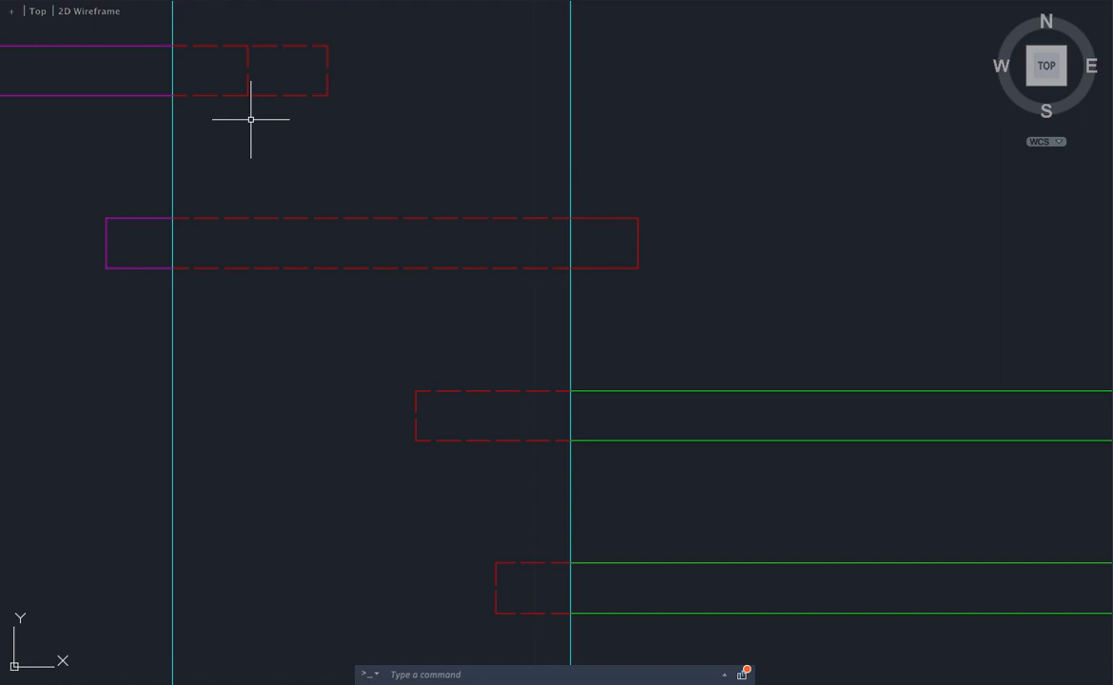
# Step: Change the end of the fourth tread that projects past the column's right line to yellow
pyautogui.scroll(-5, 347, 163)
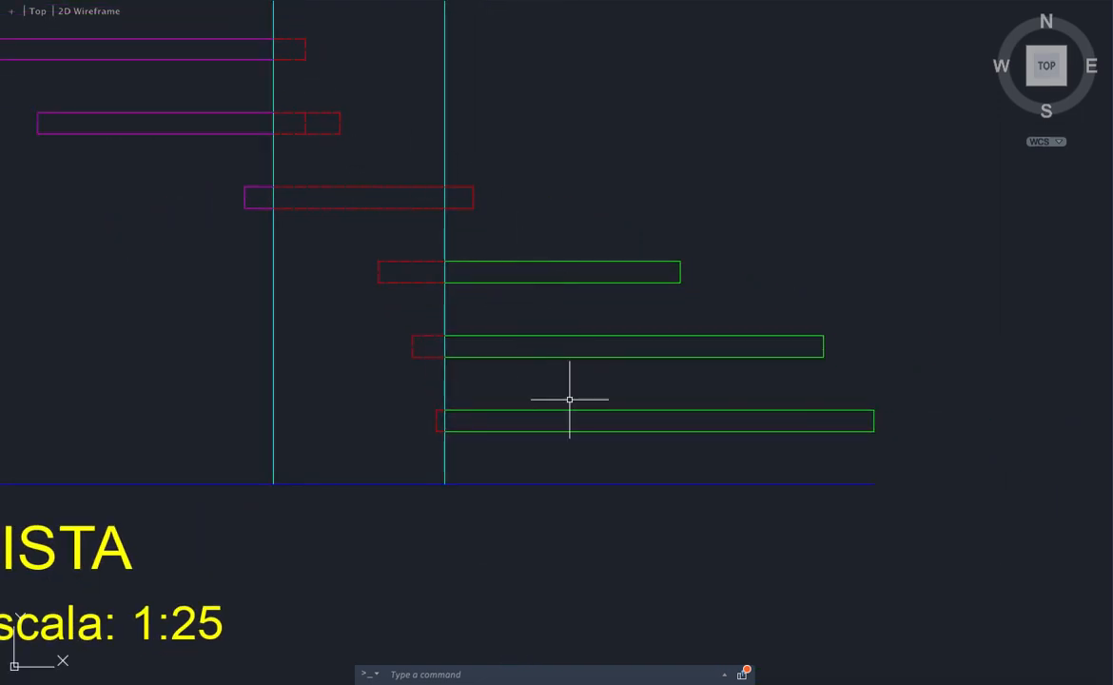
pyautogui.click(437, 181)
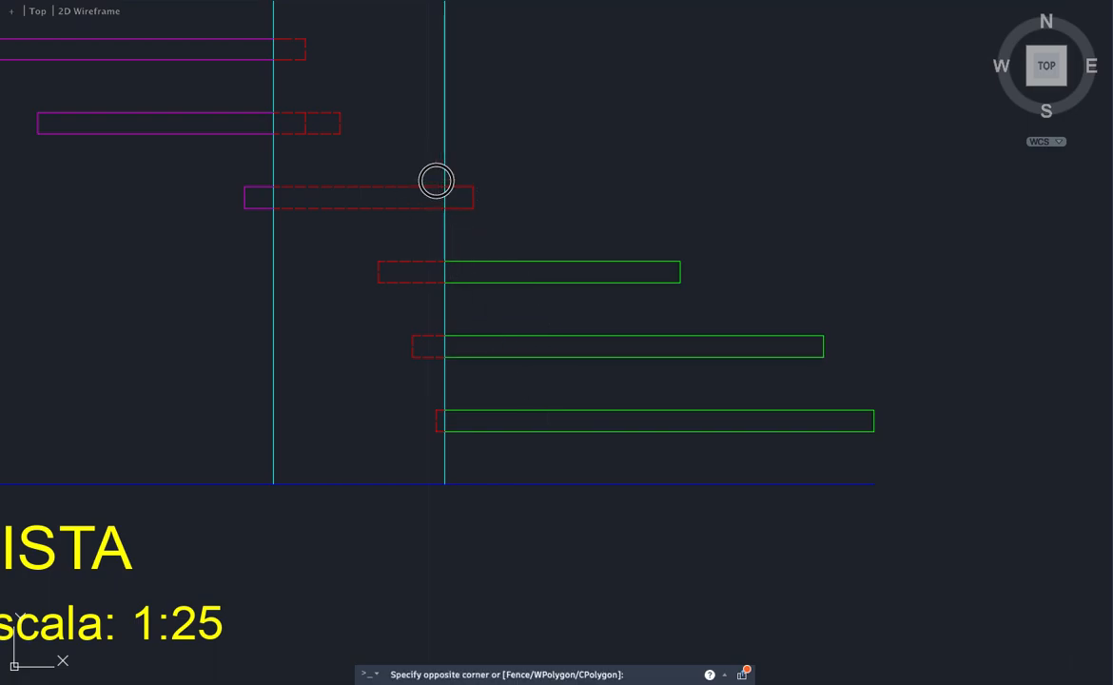
pyautogui.click(505, 227)
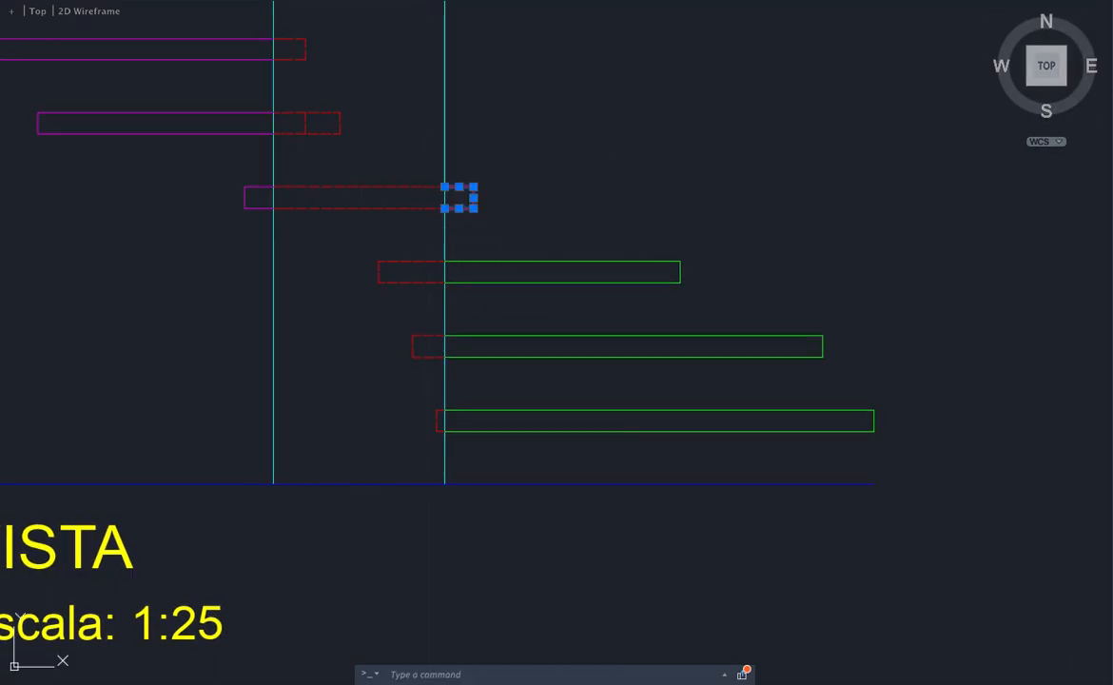
pyautogui.press('Escape')
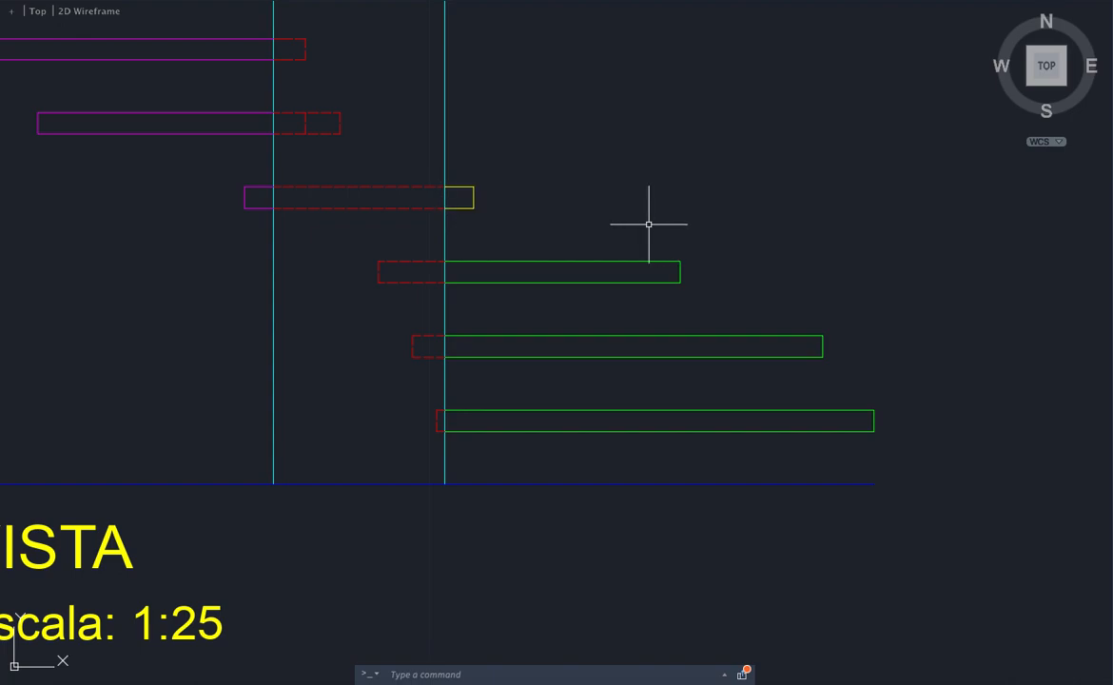
# Step: Match the fourth tread's magenta end left of the column to the properties of its yellow right end
pyautogui.scroll(-4, 648, 224)
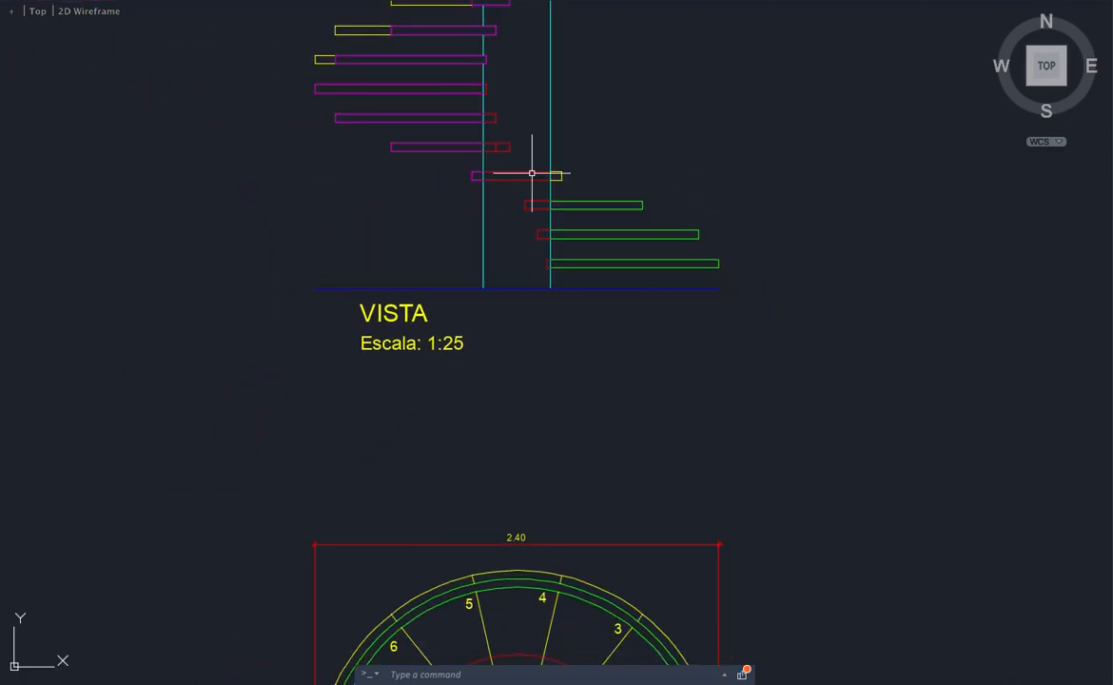
pyautogui.scroll(1, 447, 167)
pyautogui.click(460, 149)
pyautogui.click(461, 176)
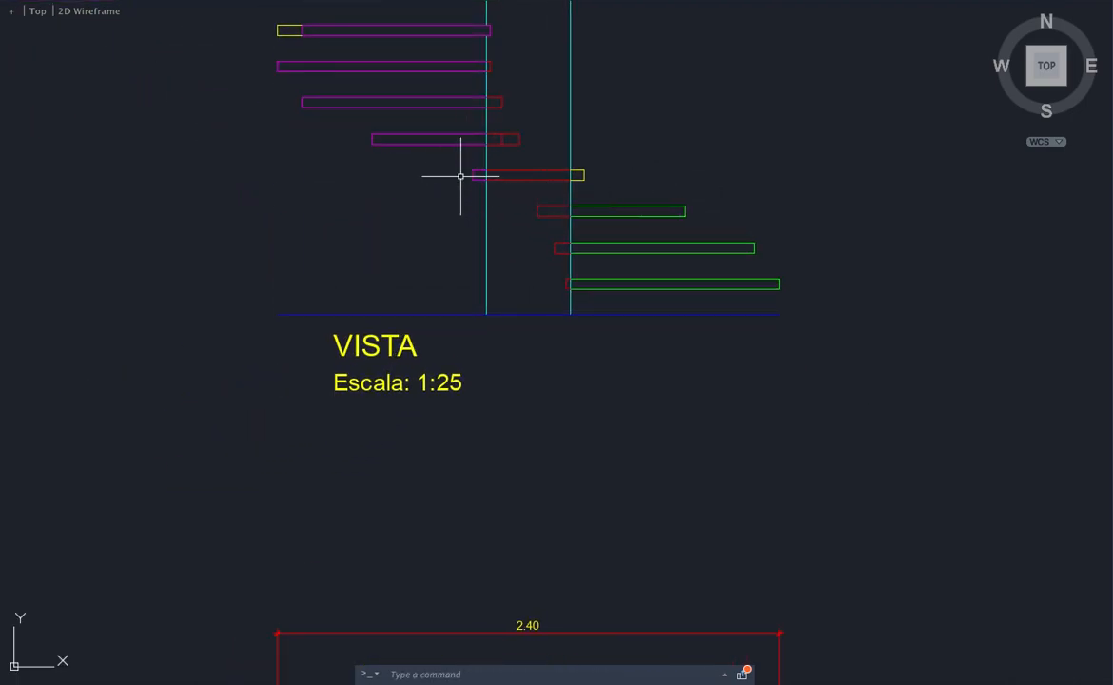
pyautogui.write('a')
pyautogui.press('Return')
pyautogui.click(580, 174)
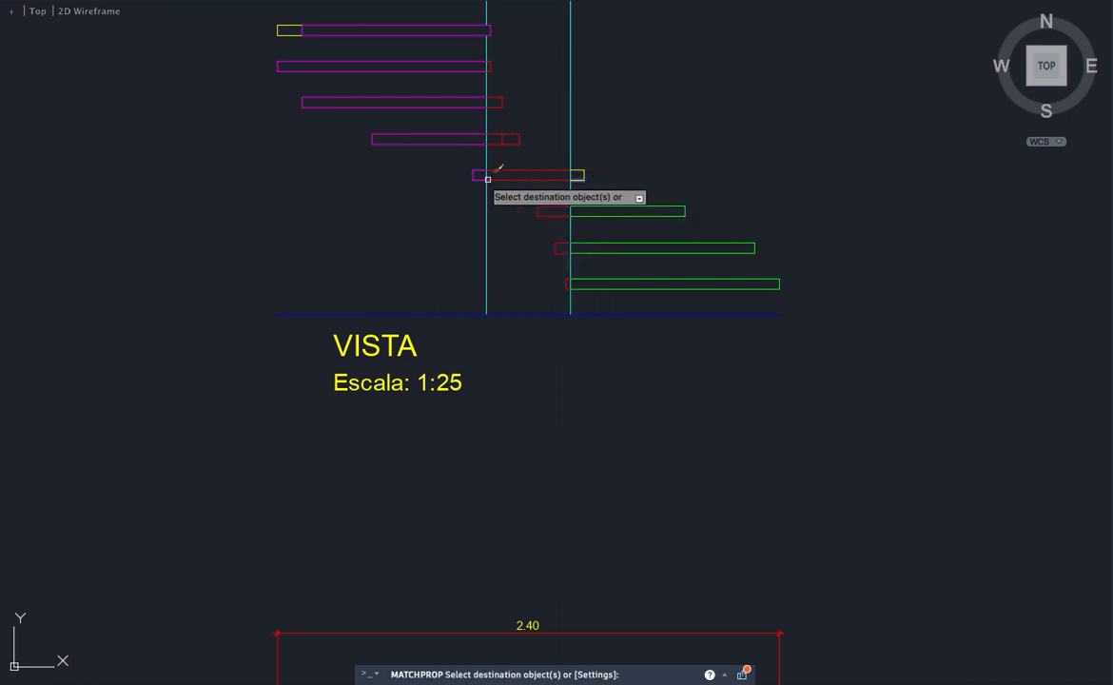
pyautogui.click(462, 164)
pyautogui.click(491, 197)
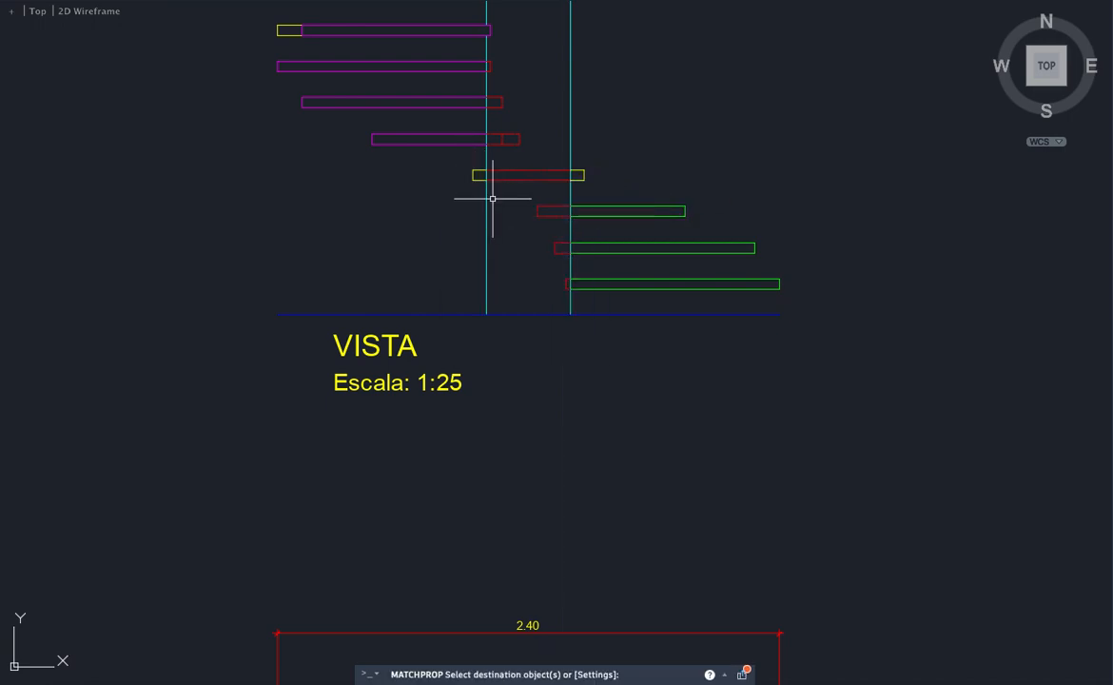
pyautogui.press('Return')
# Step: Match the visible magenta outlines of the fifth, sixth and seventh treads to the green third tread, leaving their red hidden parts out
pyautogui.scroll(-2, 659, 165)
pyautogui.scroll(-1, 667, 176)
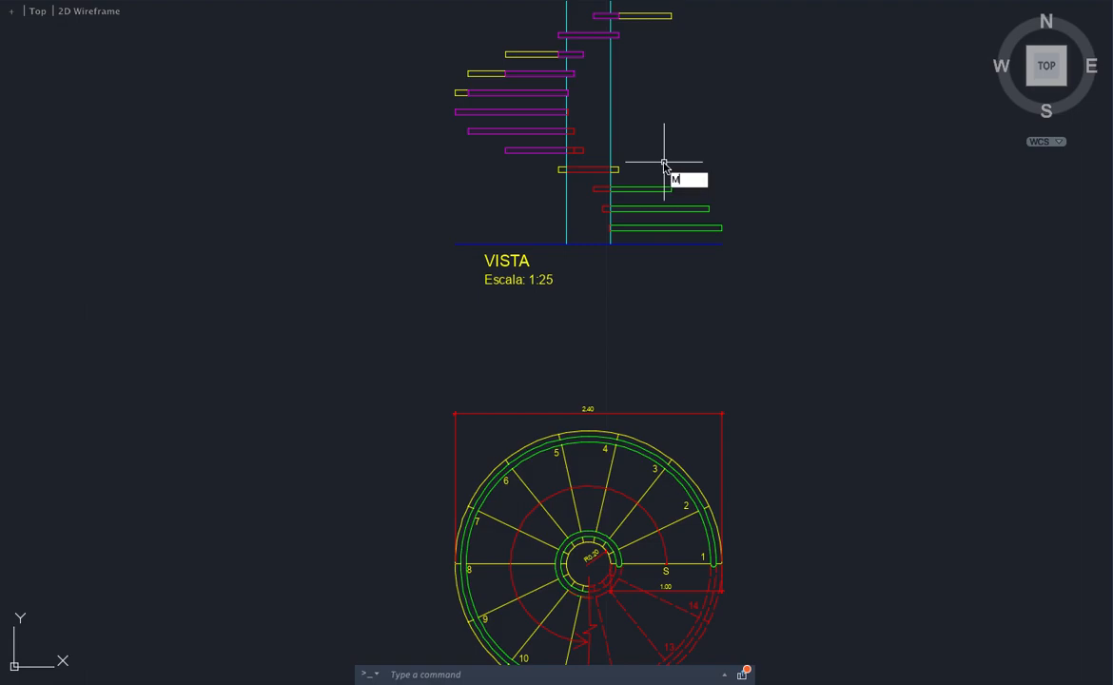
pyautogui.write('a')
pyautogui.press('Return')
pyautogui.click(642, 189)
pyautogui.scroll(2, 511, 107)
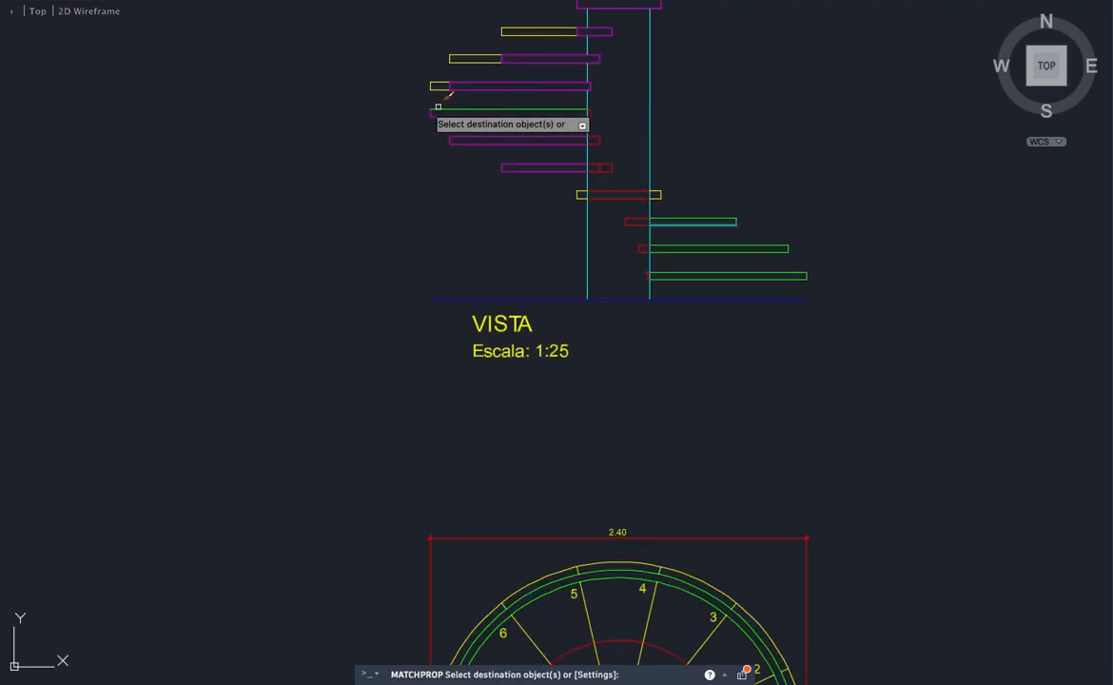
pyautogui.click(420, 102)
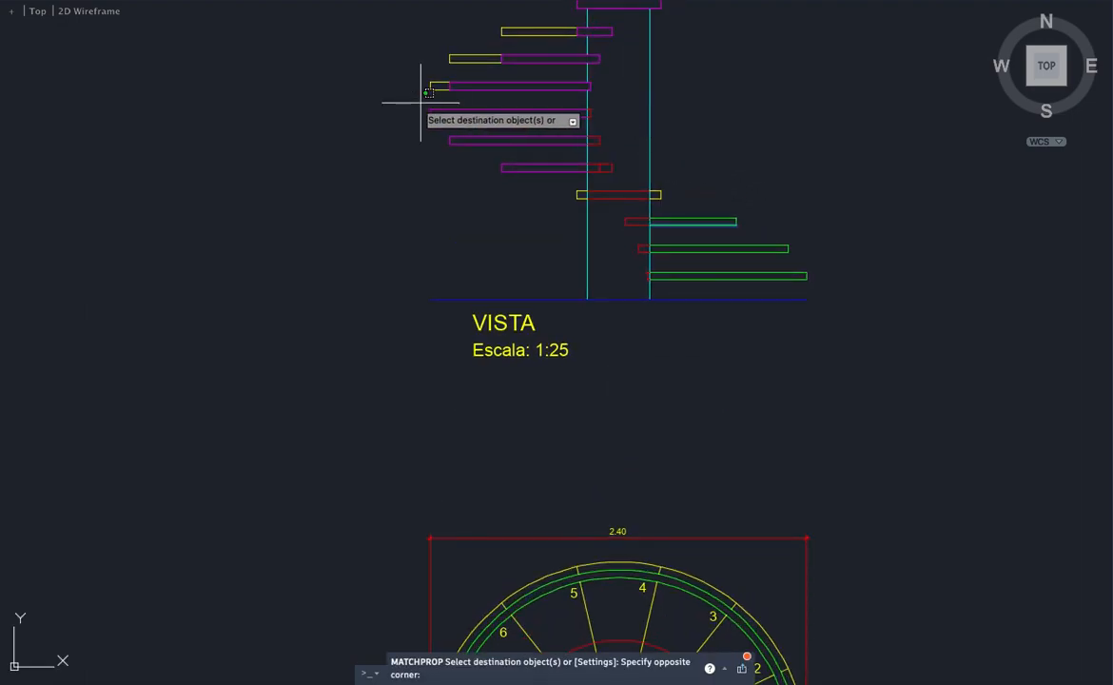
pyautogui.click(600, 170)
pyautogui.press('Return')
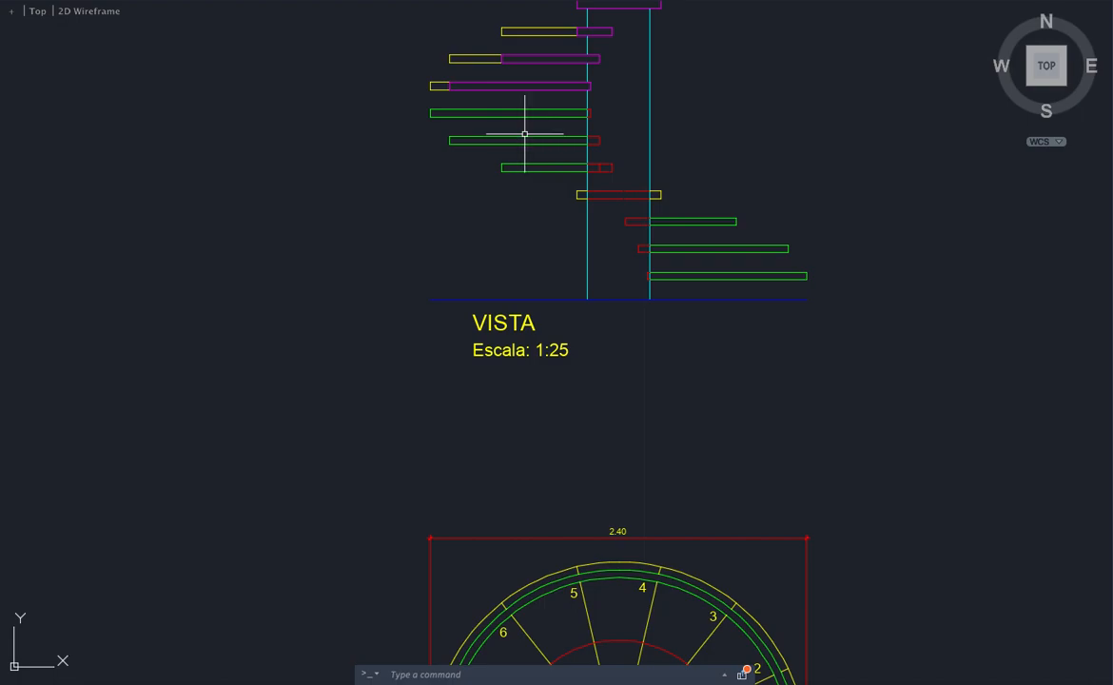
pyautogui.scroll(-4, 525, 133)
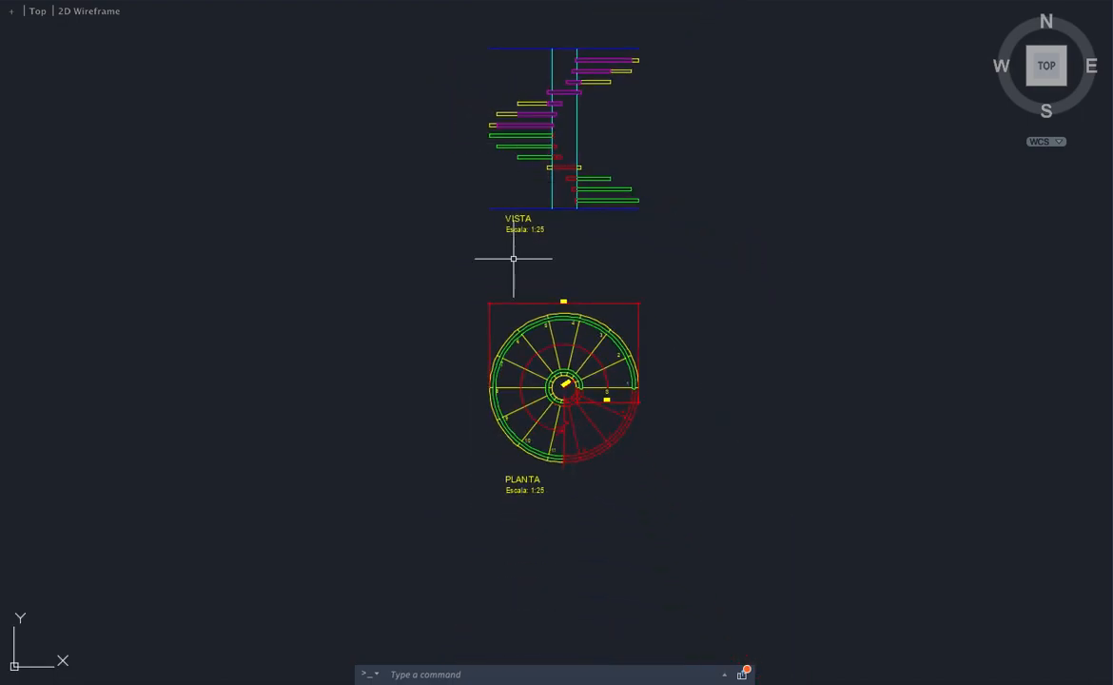
pyautogui.scroll(2, 521, 380)
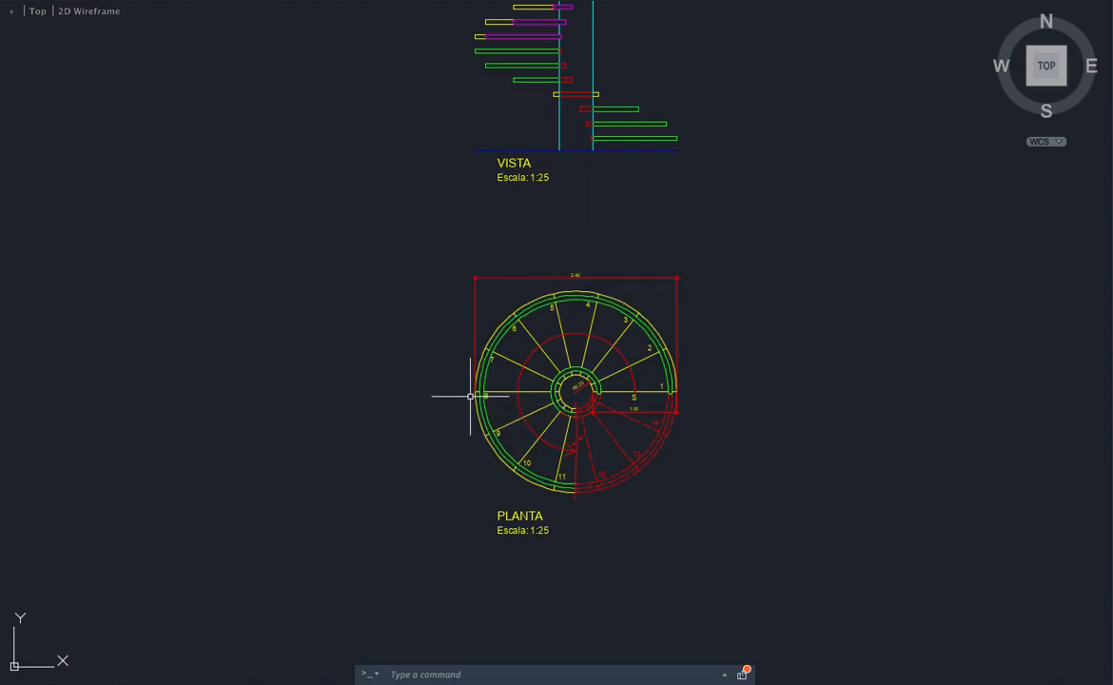
# Step: Match the yellow left end of the eighth tread to the properties of the green seventh tread
pyautogui.scroll(8, 496, 26)
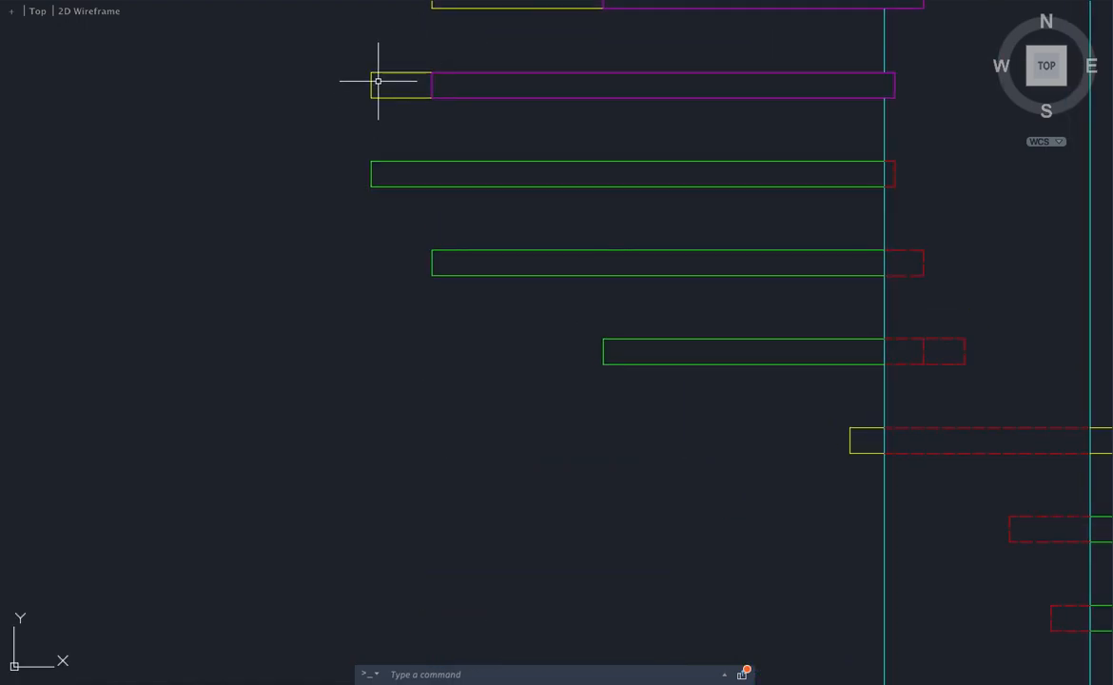
pyautogui.write('a')
pyautogui.press('Return')
pyautogui.click(403, 162)
pyautogui.click(402, 124)
pyautogui.click(335, 53)
# Step: Change the magenta part of the eighth tread to cyan
pyautogui.click(407, 55)
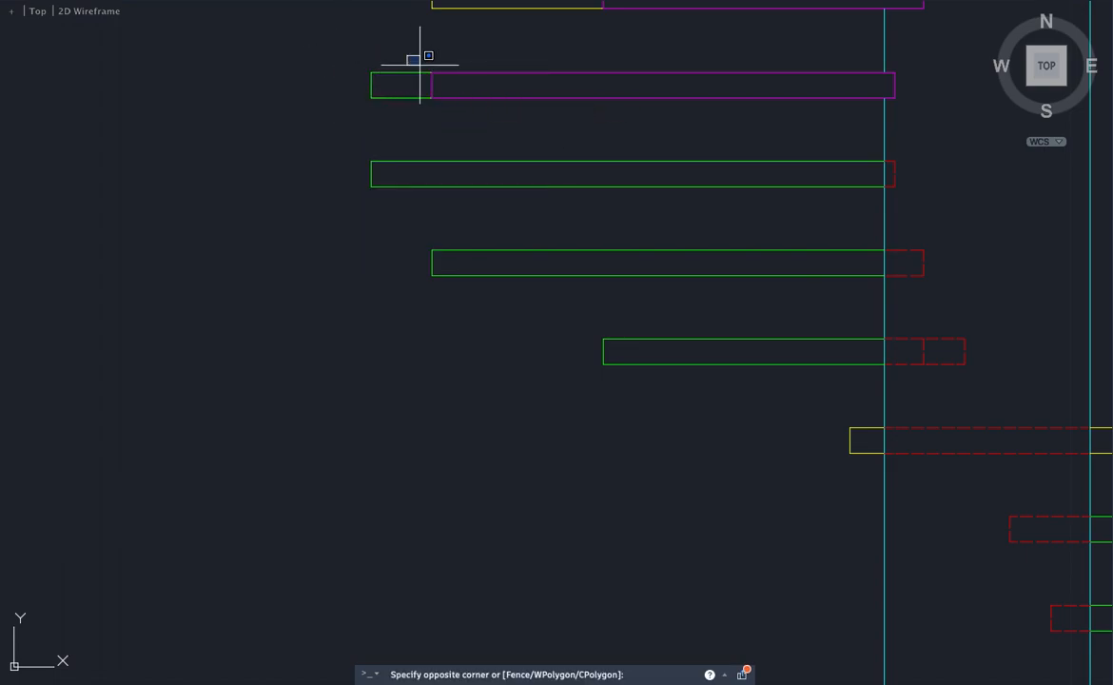
pyautogui.click(906, 106)
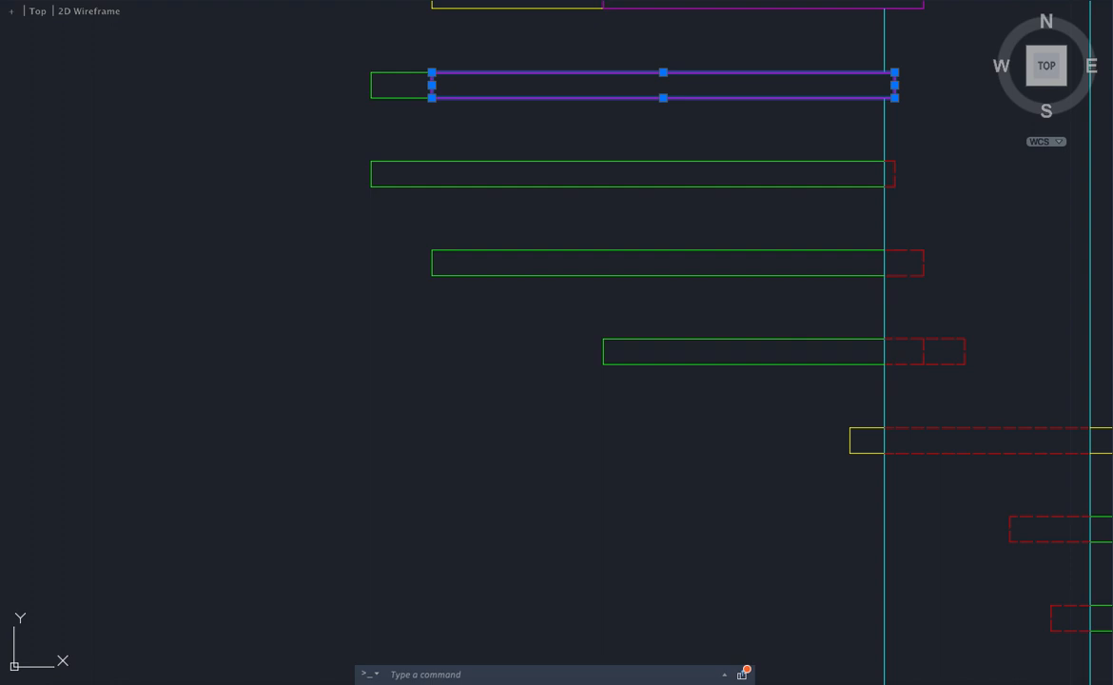
pyautogui.press('Escape')
pyautogui.scroll(-8, 406, 183)
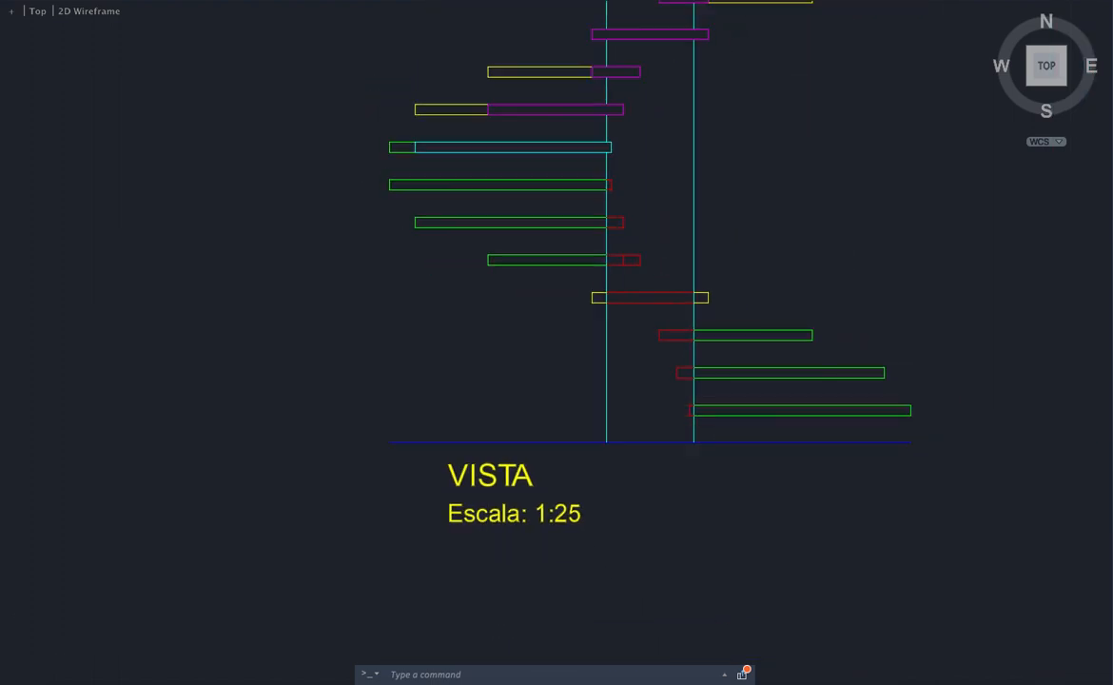
pyautogui.scroll(-2, 406, 184)
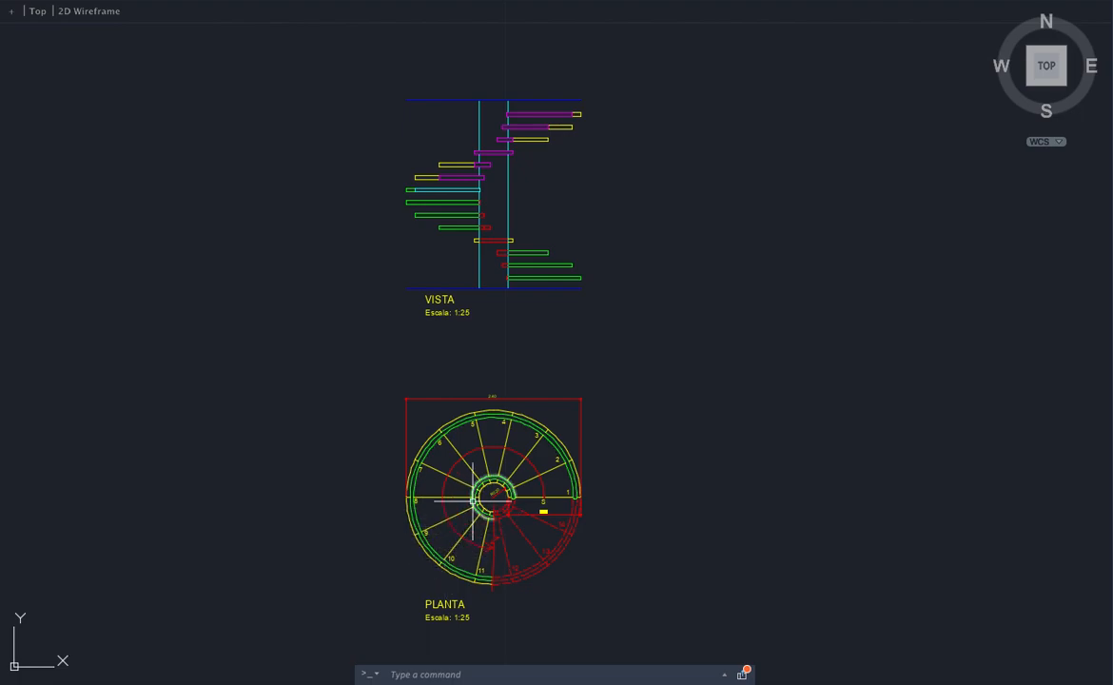
# Step: Match the yellow left end of the ninth tread to the cyan part of the eighth tread
pyautogui.scroll(2, 457, 162)
pyautogui.write('ma')
pyautogui.press('Return')
pyautogui.click(371, 204)
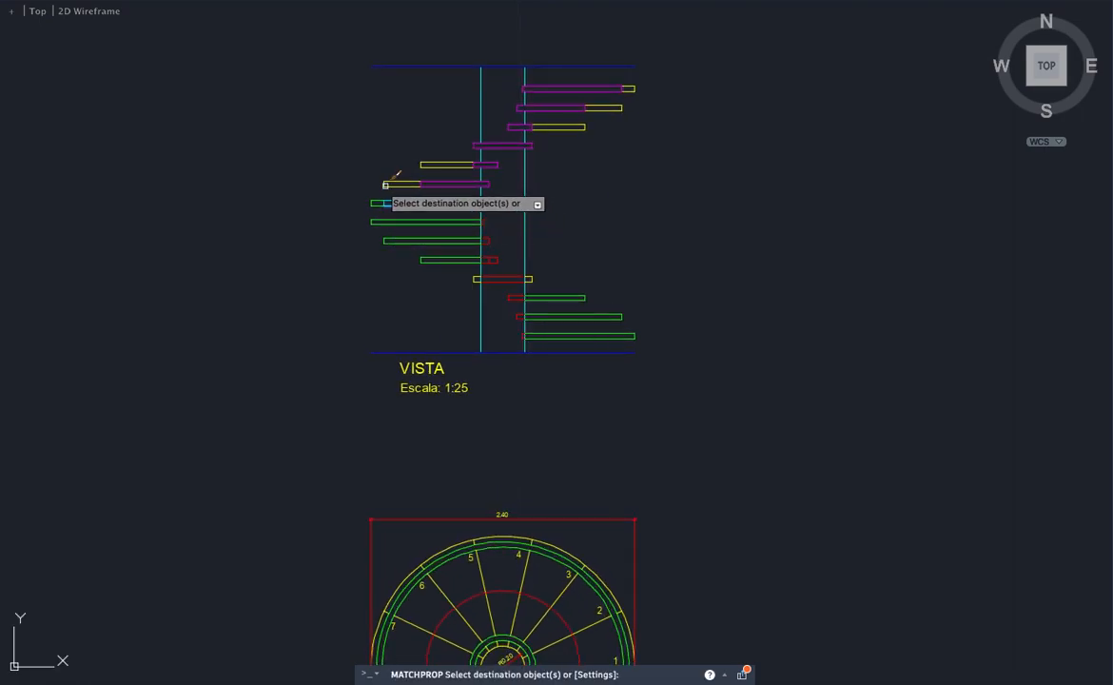
pyautogui.click(377, 177)
pyautogui.click(416, 191)
pyautogui.click(409, 189)
pyautogui.click(397, 176)
pyautogui.press('Escape')
pyautogui.press('Return')
pyautogui.press('XF86MonBrightnessDown')
pyautogui.press('Escape')
# Step: Change the magenta part of the ninth tread to blue
pyautogui.click(418, 178)
pyautogui.click(506, 190)
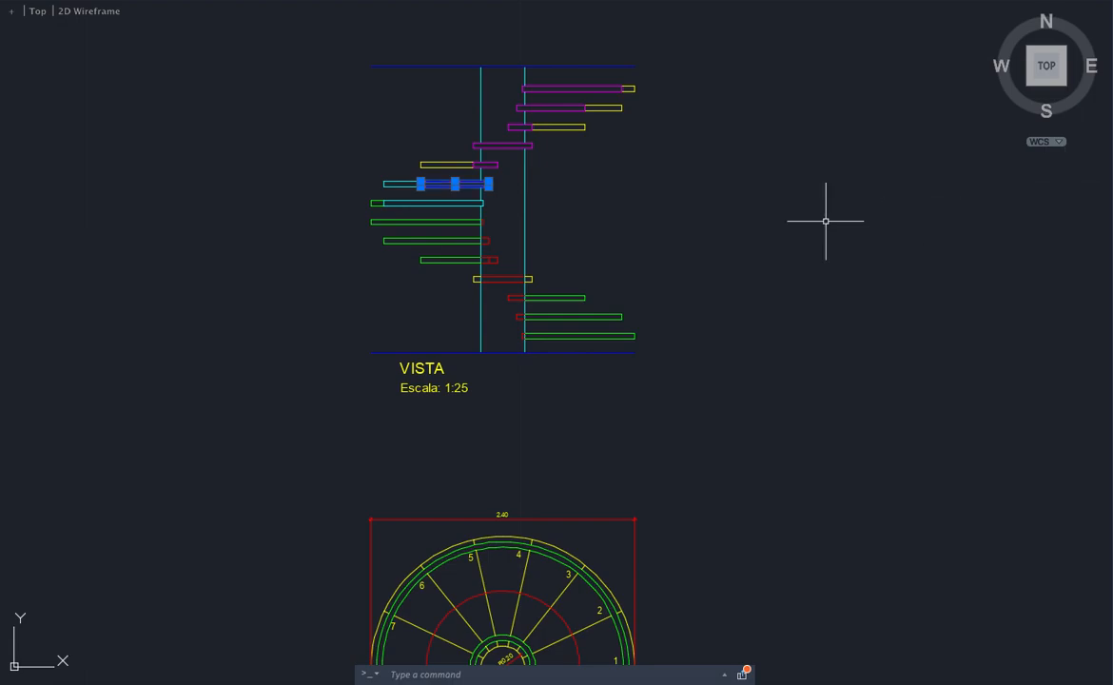
pyautogui.scroll(2, 429, 178)
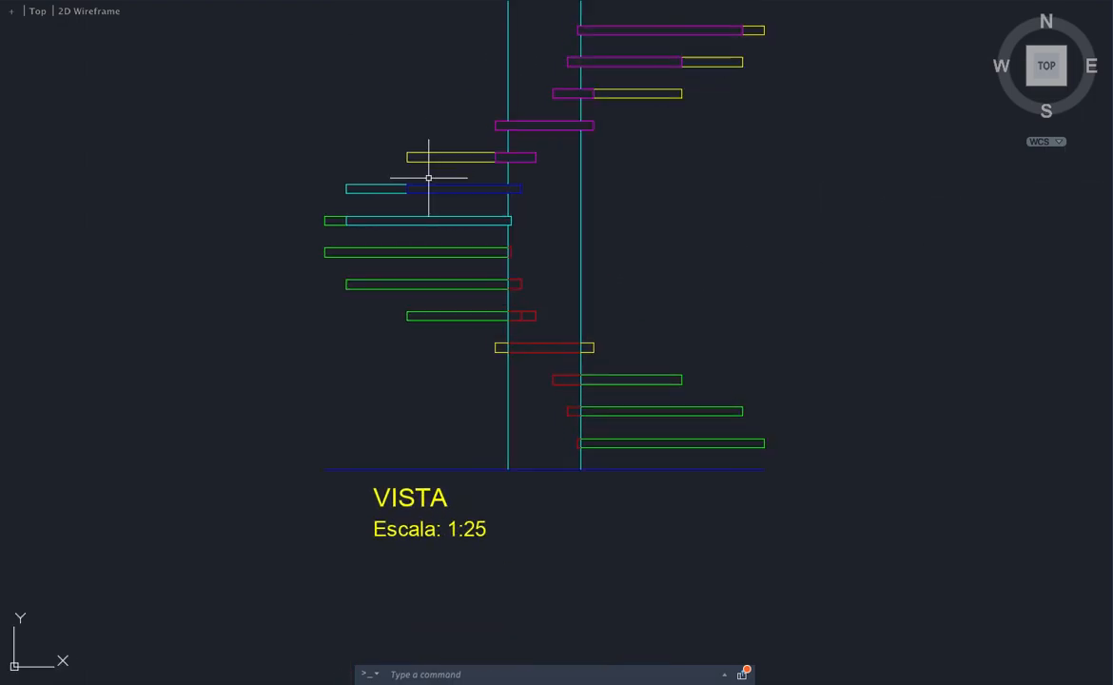
pyautogui.scroll(-3, 408, 176)
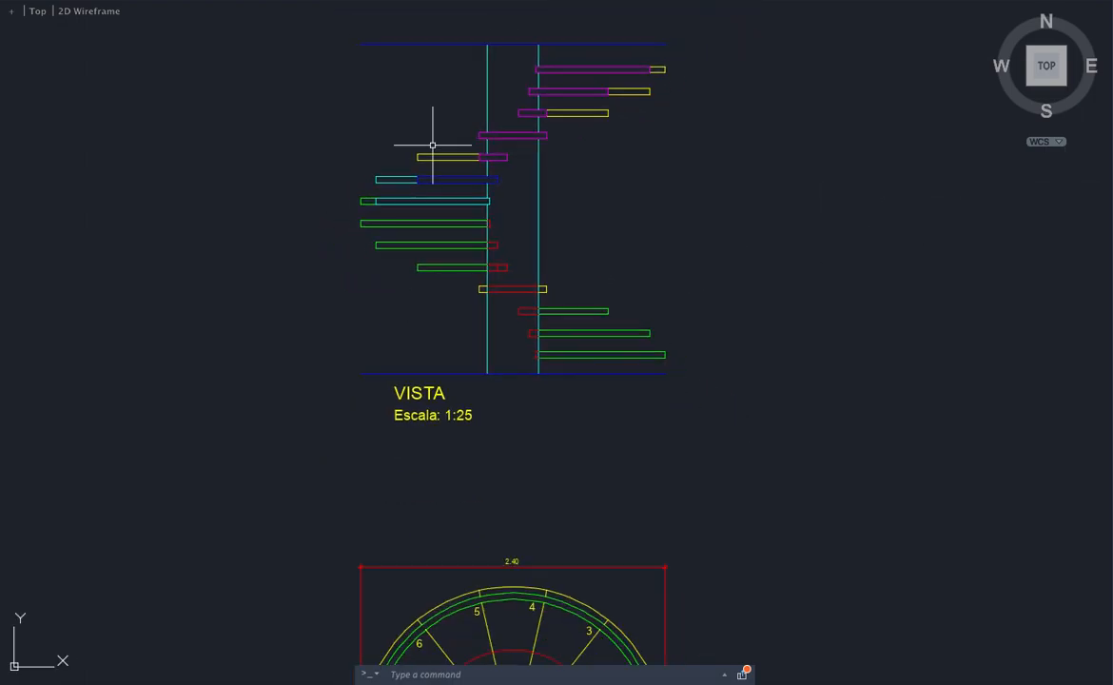
# Step: Match the magenta parts of the tenth, eleventh, twelfth and thirteenth treads to the blue part of the ninth tread
pyautogui.scroll(1, 500, 143)
pyautogui.scroll(1, 495, 148)
pyautogui.write('a')
pyautogui.press('Return')
pyautogui.click(444, 184)
pyautogui.scroll(1, 455, 167)
pyautogui.click(455, 150)
pyautogui.click(521, 174)
pyautogui.click(454, 103)
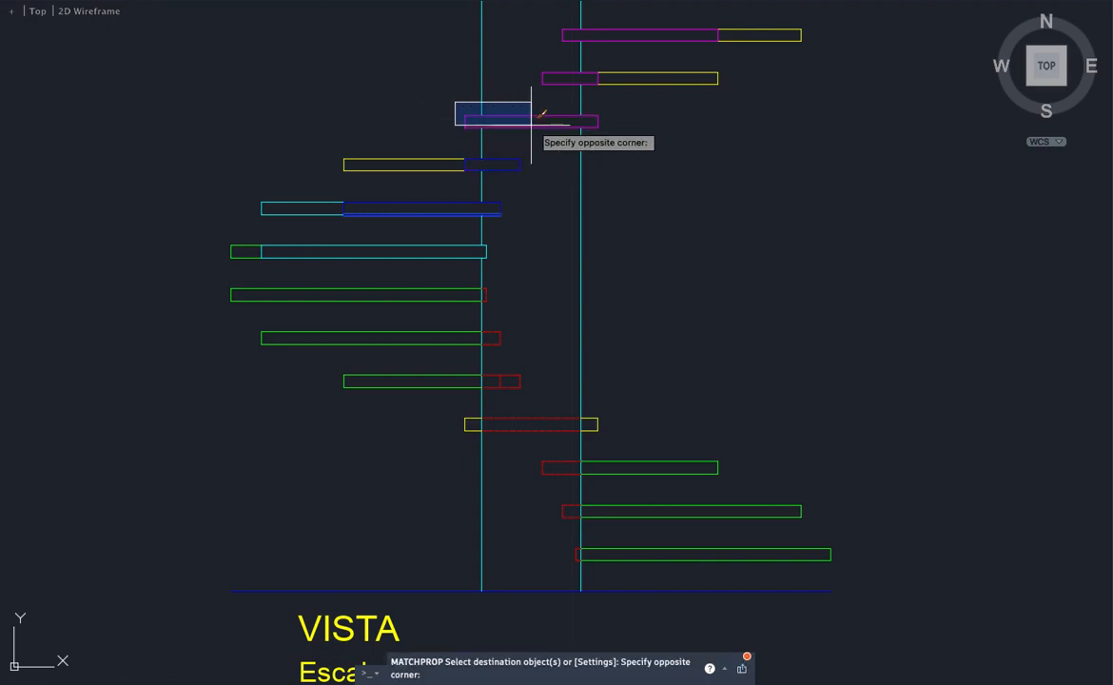
pyautogui.click(621, 129)
pyautogui.click(531, 60)
pyautogui.click(609, 93)
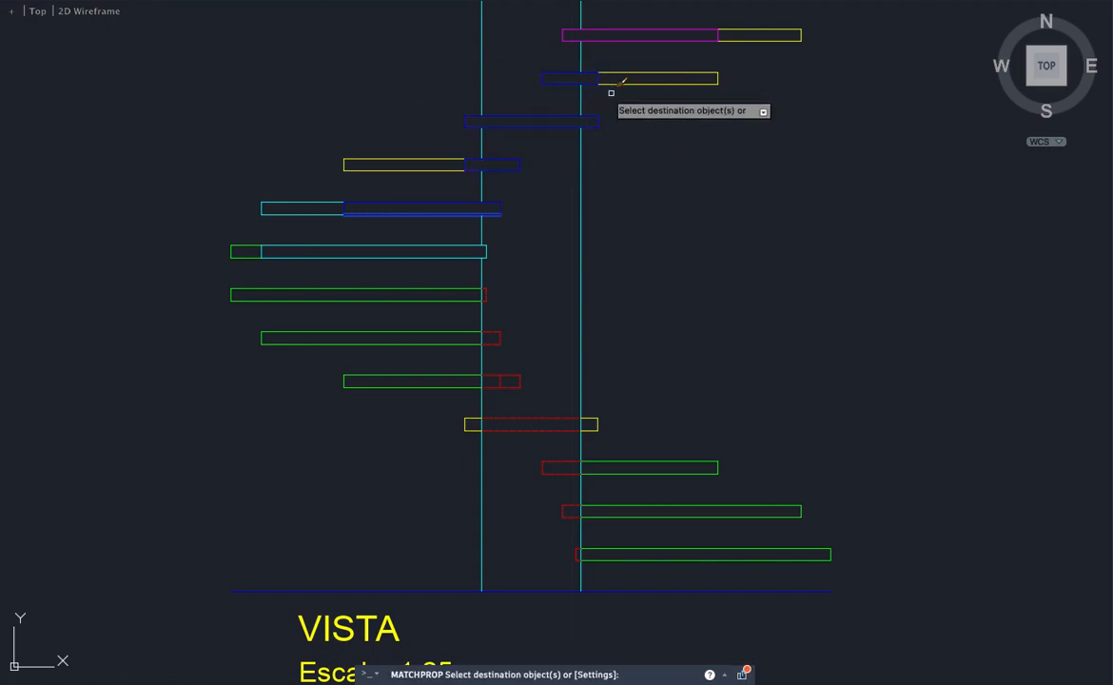
pyautogui.click(546, 20)
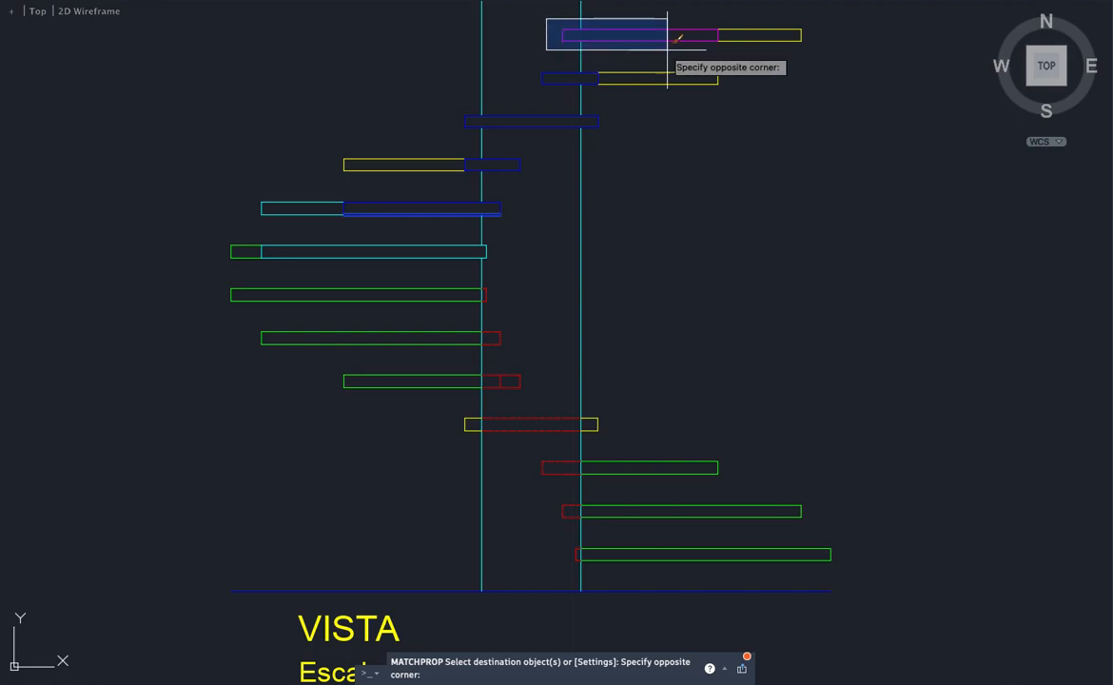
pyautogui.click(740, 52)
pyautogui.press('Return')
pyautogui.scroll(-2, 622, 240)
# Step: Match the yellow ends of the tenth, twelfth, thirteenth and fourteenth treads to the cyan end of the ninth tread
pyautogui.press('Return')
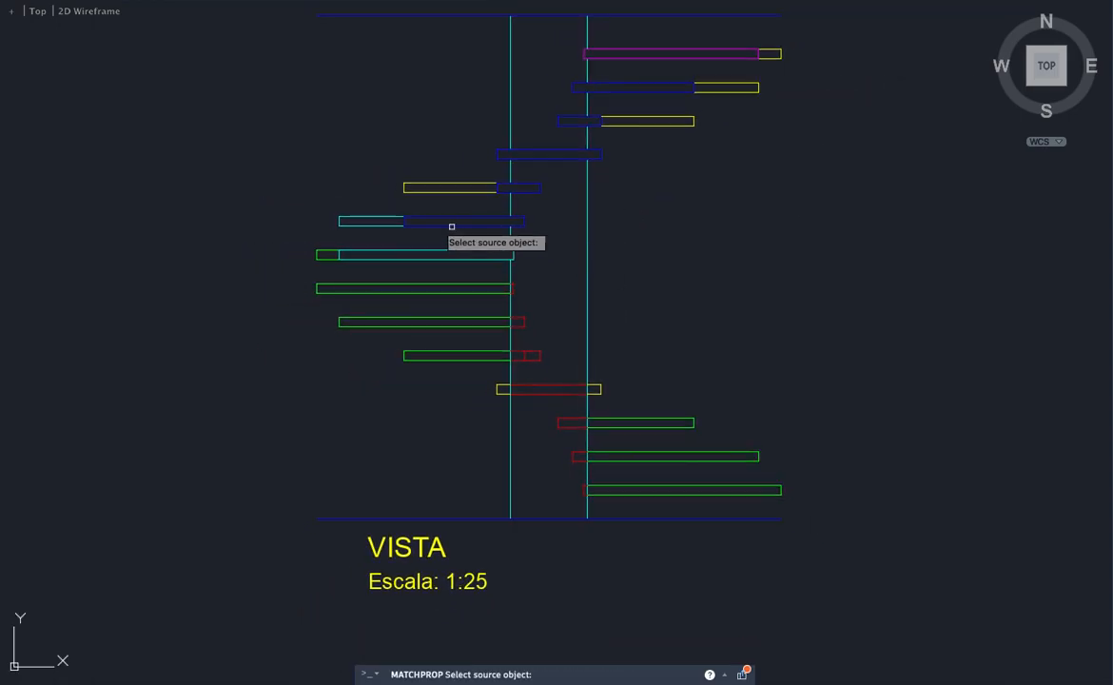
pyautogui.click(390, 217)
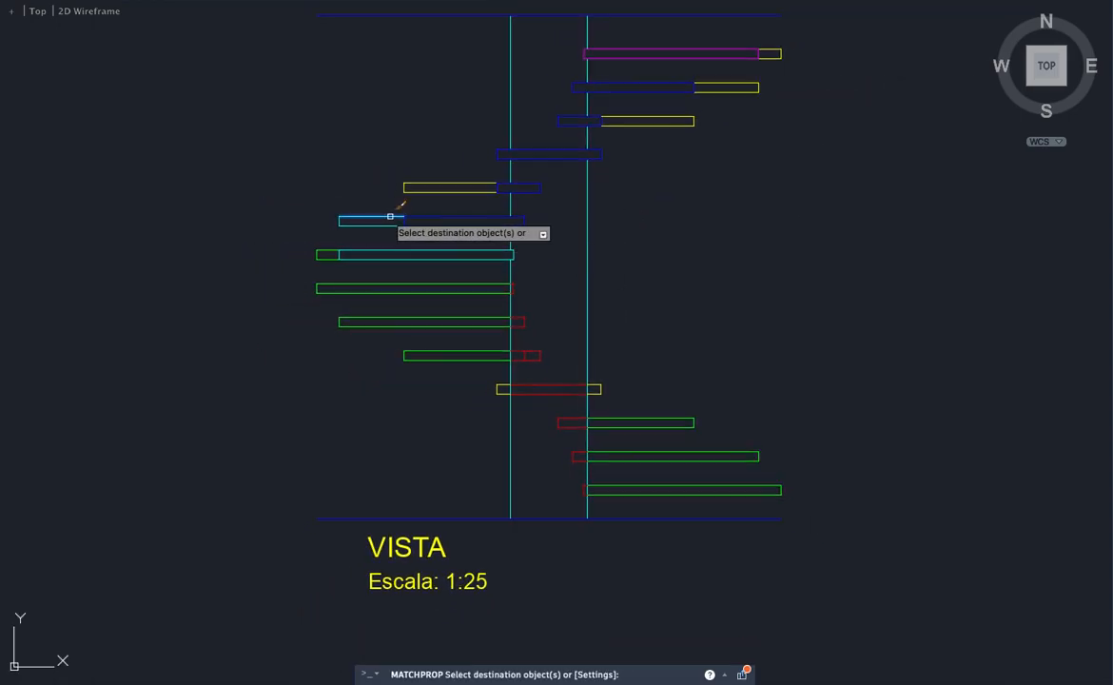
pyautogui.click(427, 173)
pyautogui.click(395, 193)
pyautogui.click(685, 121)
pyautogui.click(752, 76)
pyautogui.click(734, 94)
pyautogui.click(783, 43)
pyautogui.click(776, 72)
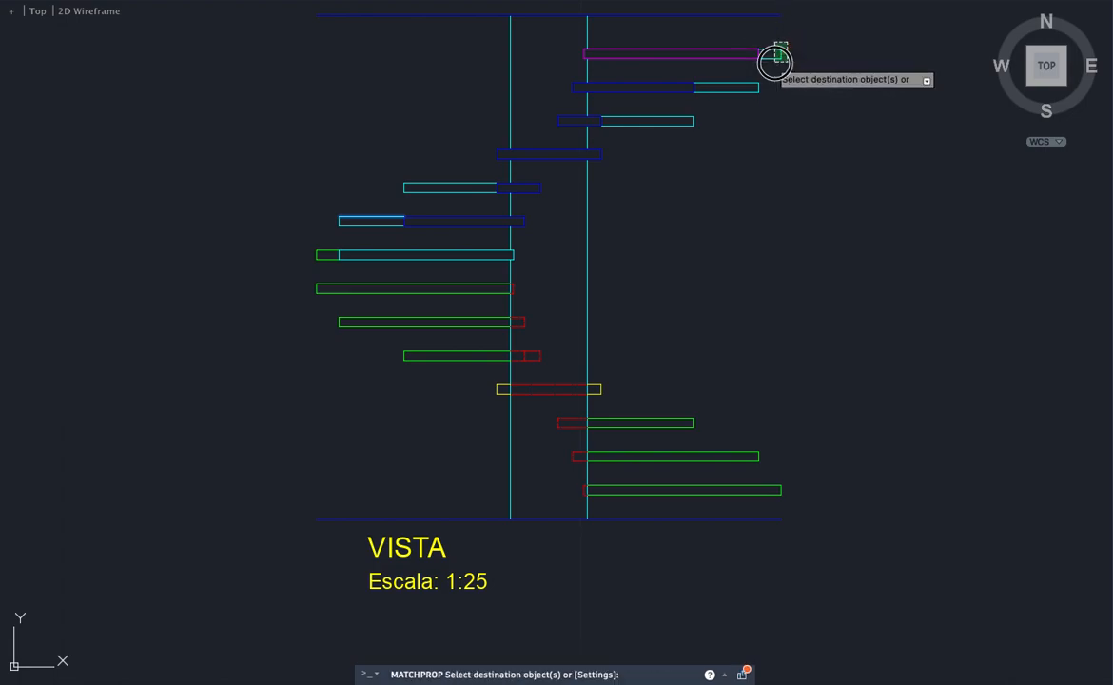
pyautogui.press('Return')
# Step: Match the short right end of the top tread to the green left end of the eighth tread
pyautogui.press('Return')
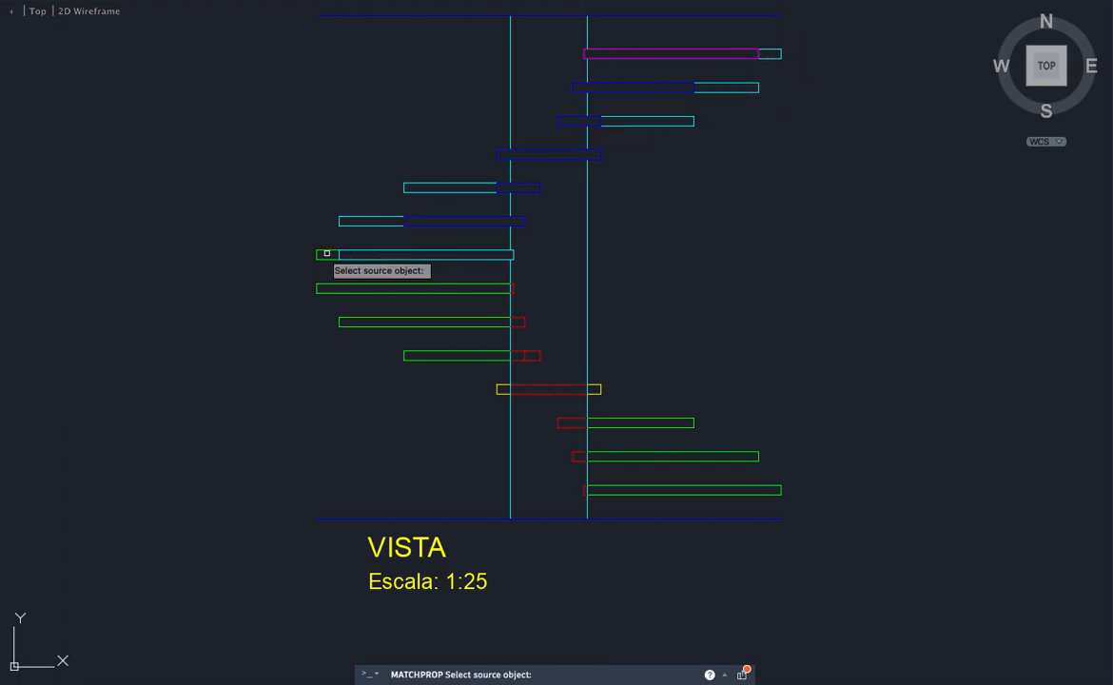
pyautogui.click(327, 252)
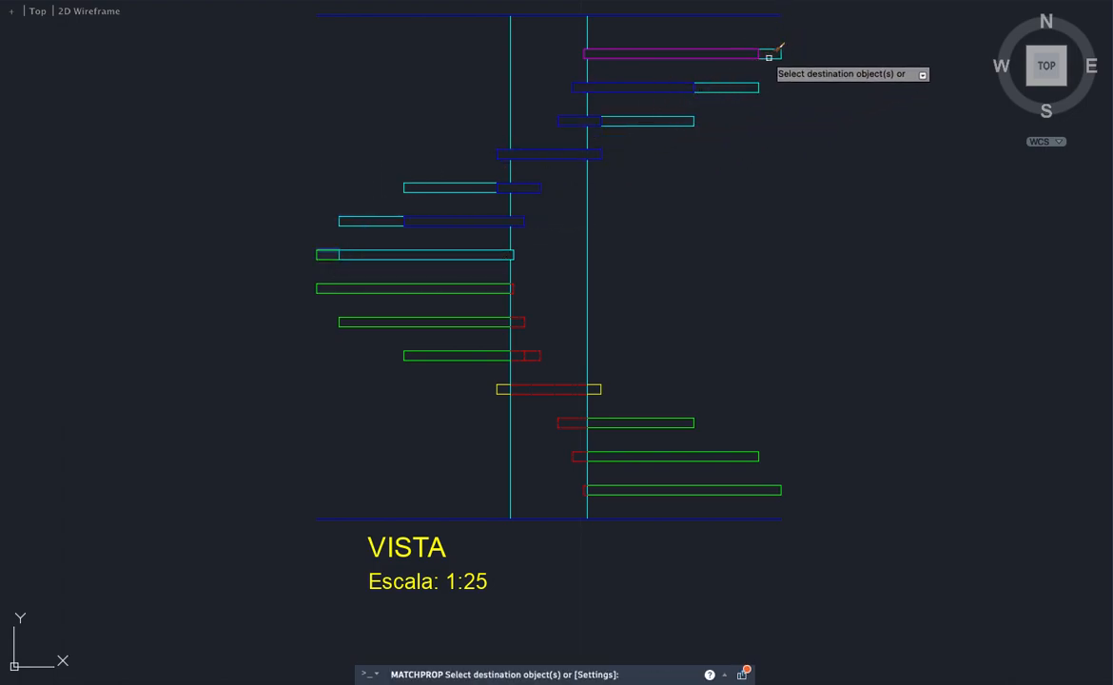
pyautogui.click(798, 40)
pyautogui.click(776, 59)
pyautogui.press('Return')
# Step: Match the magenta part of the top tread to the cyan part of the eighth tread
pyautogui.press('Return')
pyautogui.click(354, 255)
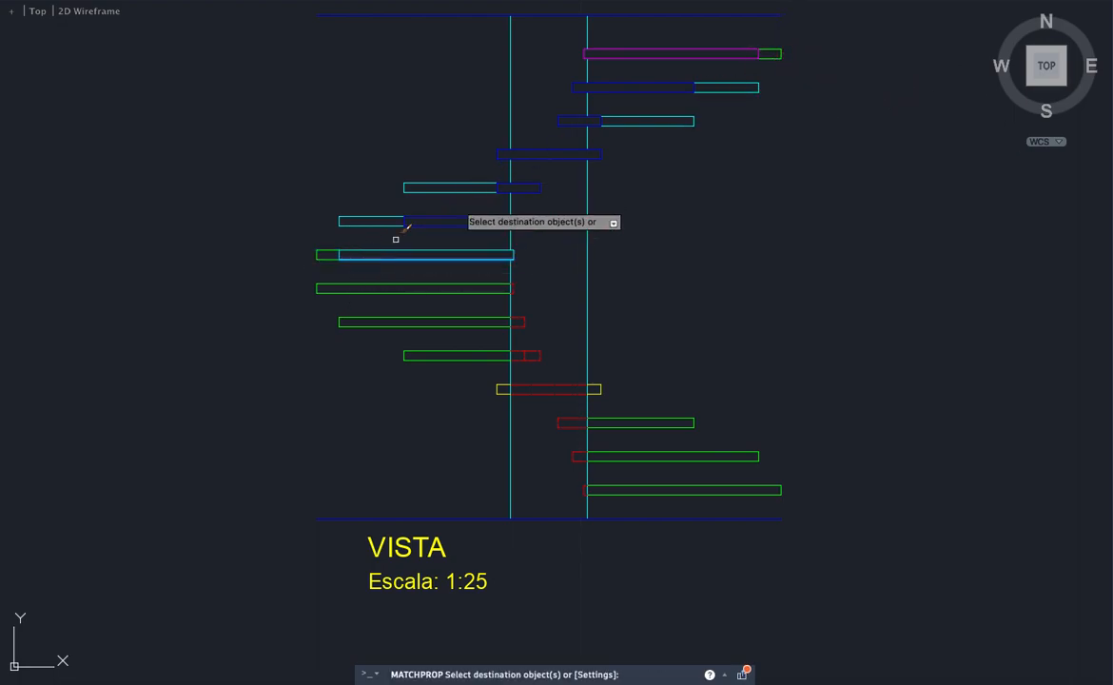
pyautogui.click(573, 39)
pyautogui.click(765, 59)
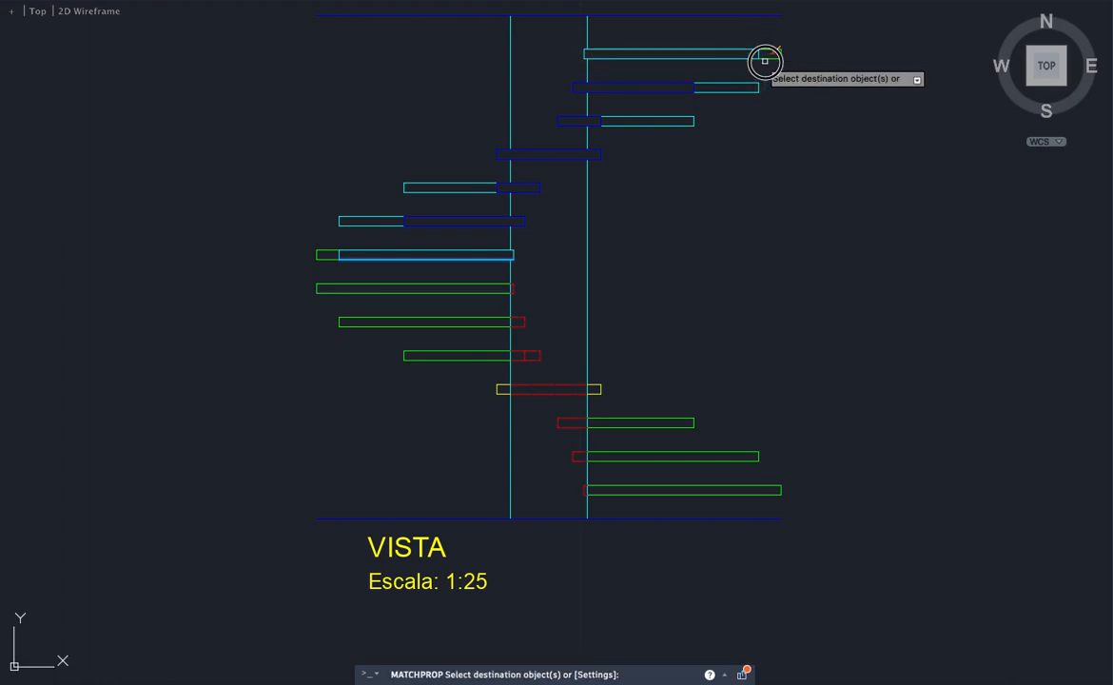
pyautogui.press('Return')
pyautogui.scroll(-1, 750, 124)
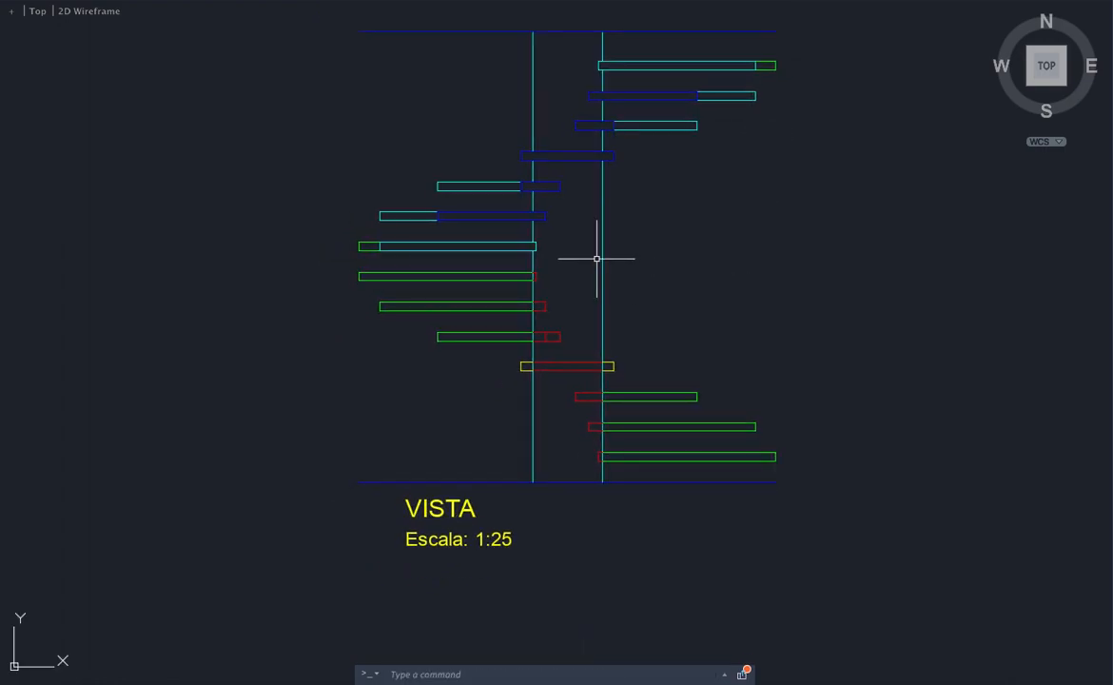
# Step: Change all segments of the column's right line to green
pyautogui.click(606, 196)
pyautogui.click(592, 204)
pyautogui.click(602, 21)
pyautogui.click(609, 52)
pyautogui.click(589, 49)
pyautogui.click(601, 73)
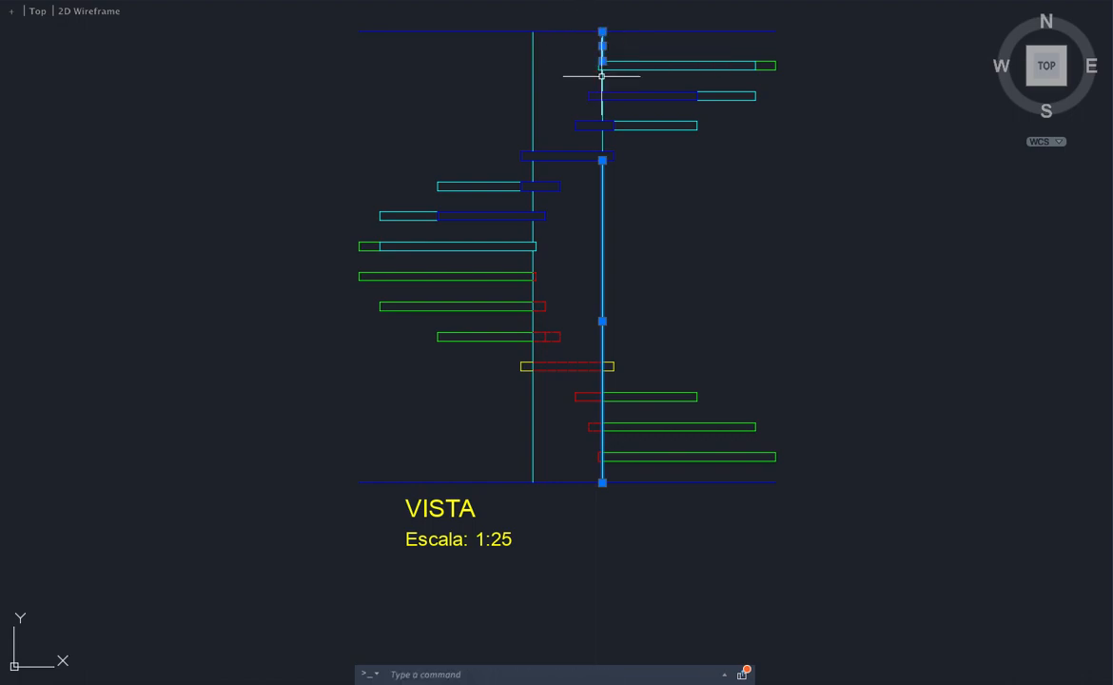
pyautogui.click(599, 85)
pyautogui.click(603, 102)
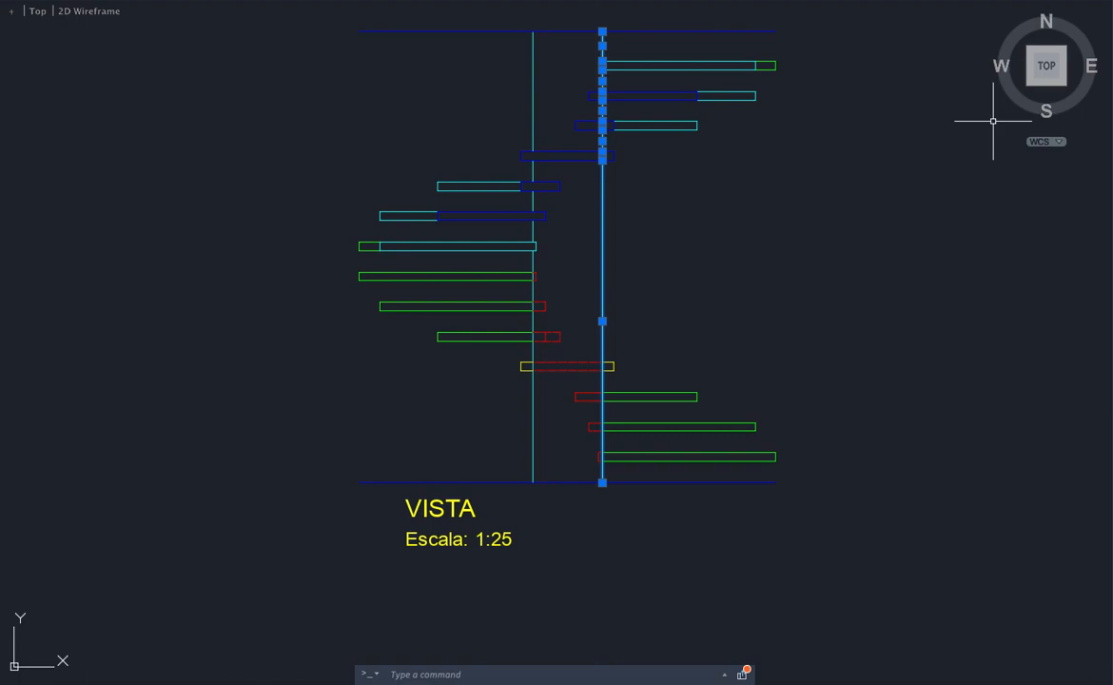
pyautogui.press('Escape')
# Step: Change all segments of the column's left line to green
pyautogui.click(566, 80)
pyautogui.click(503, 74)
pyautogui.click(550, 160)
pyautogui.click(532, 181)
pyautogui.click(534, 193)
pyautogui.click(533, 211)
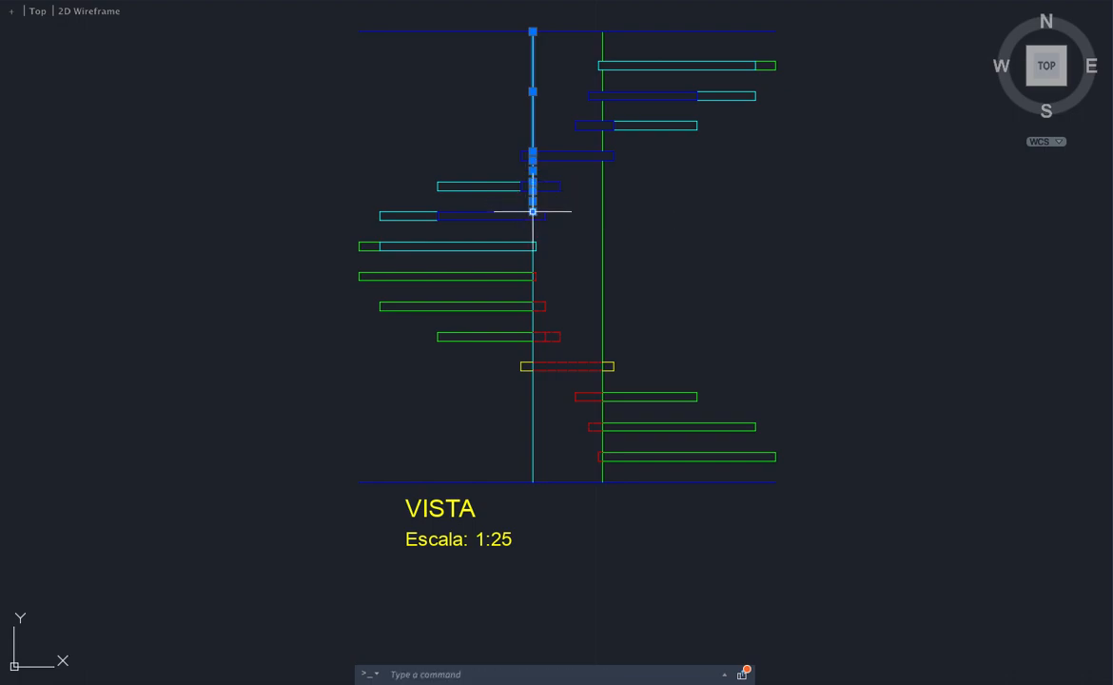
pyautogui.click(535, 230)
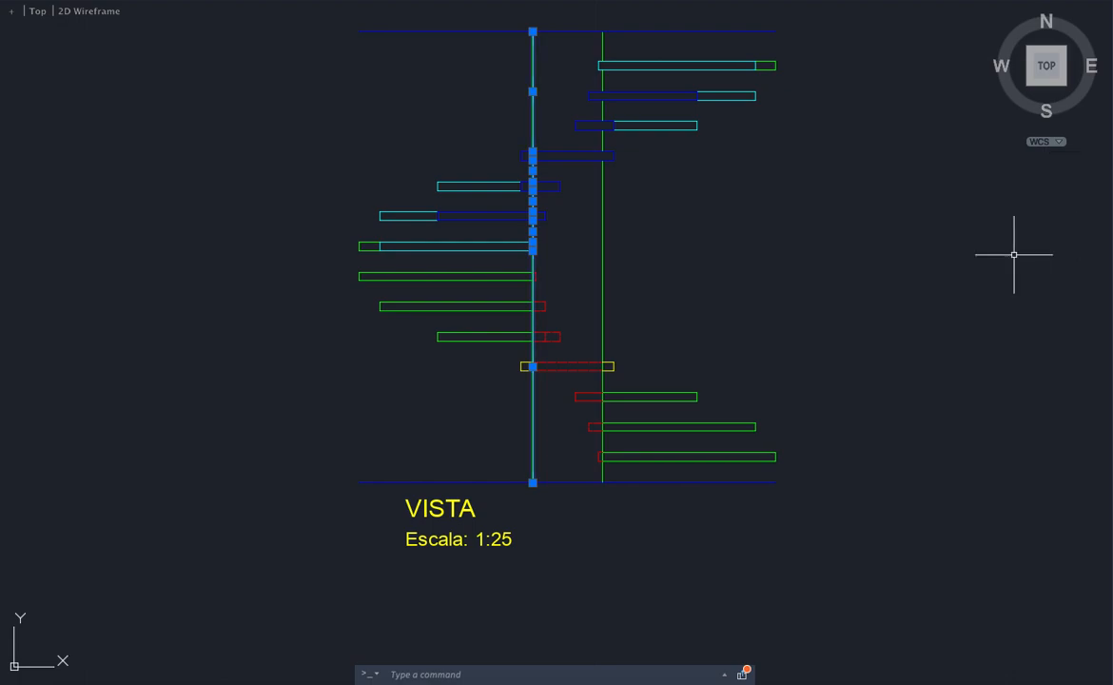
pyautogui.press('Escape')
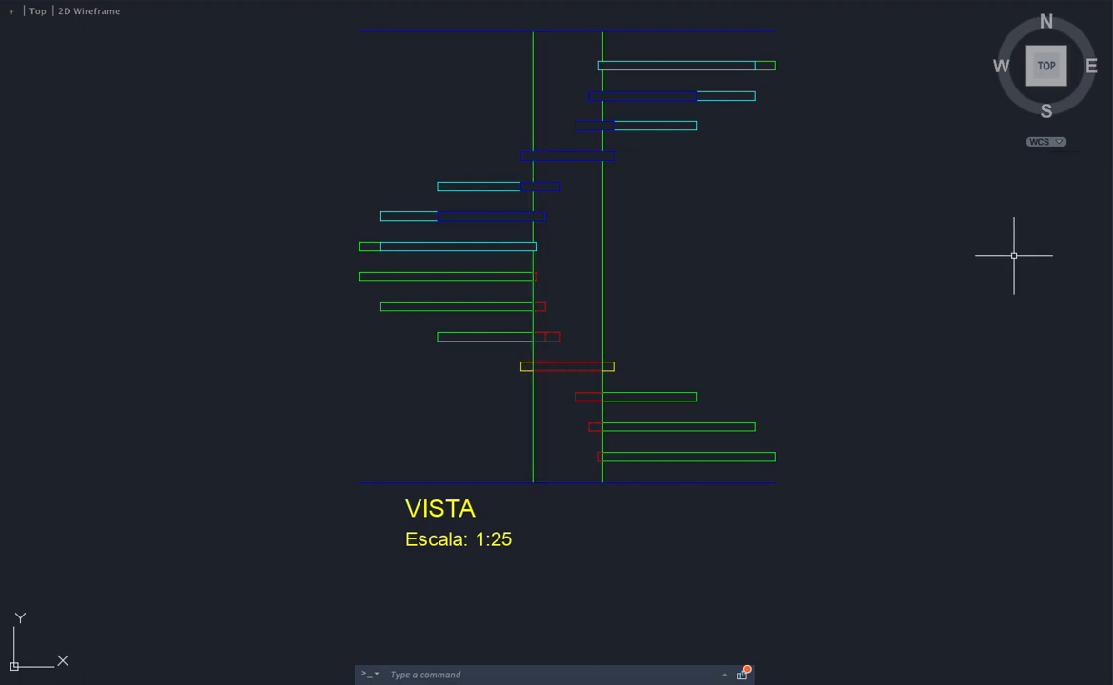
# Step: Draw four vertical construction lines in the column's left half, spaced progressively wider toward its centre, with a middle gap of about 0.04
pyautogui.scroll(-2, 468, 155)
pyautogui.write('xl')
pyautogui.press('Return')
pyautogui.click(468, 154)
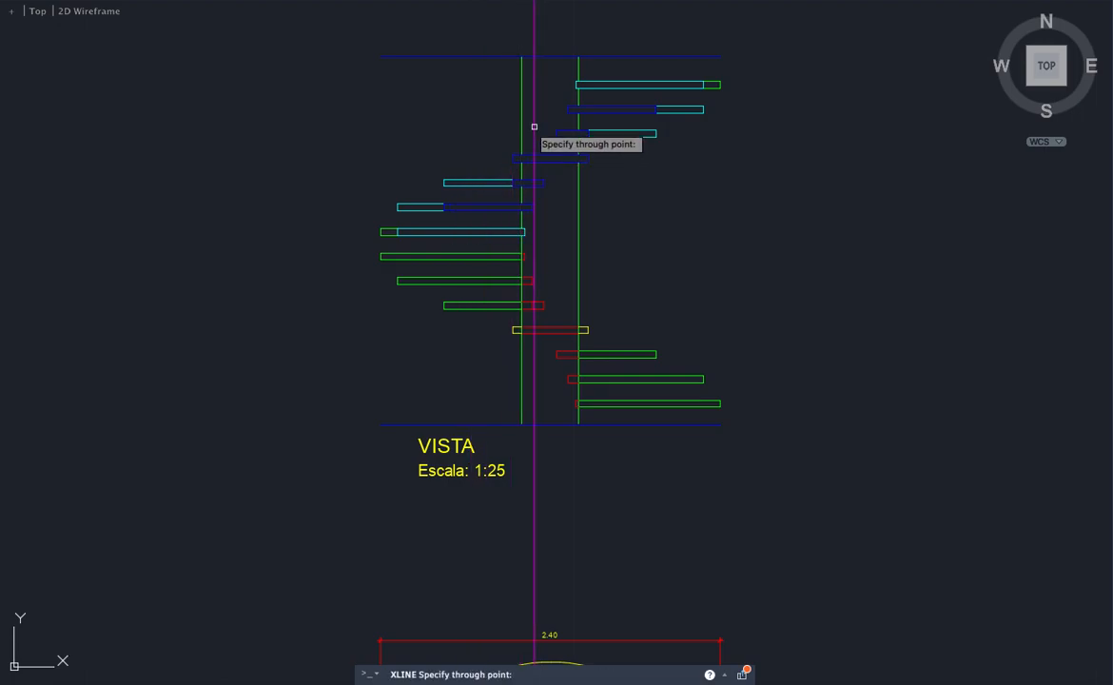
pyautogui.scroll(6, 532, 124)
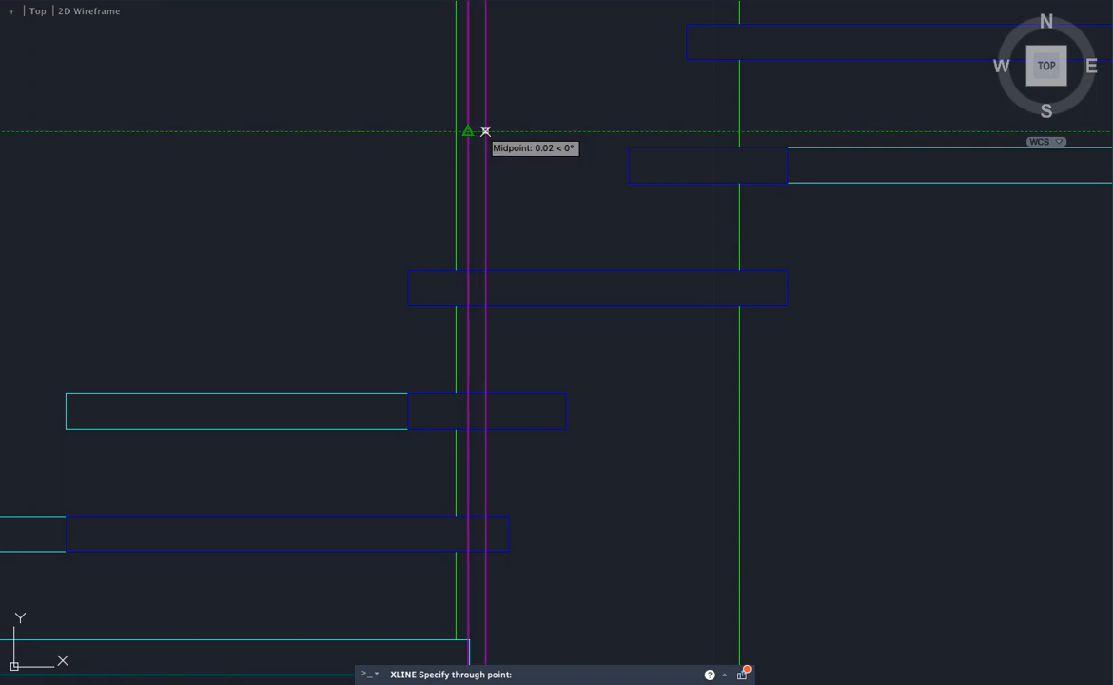
pyautogui.click(488, 131)
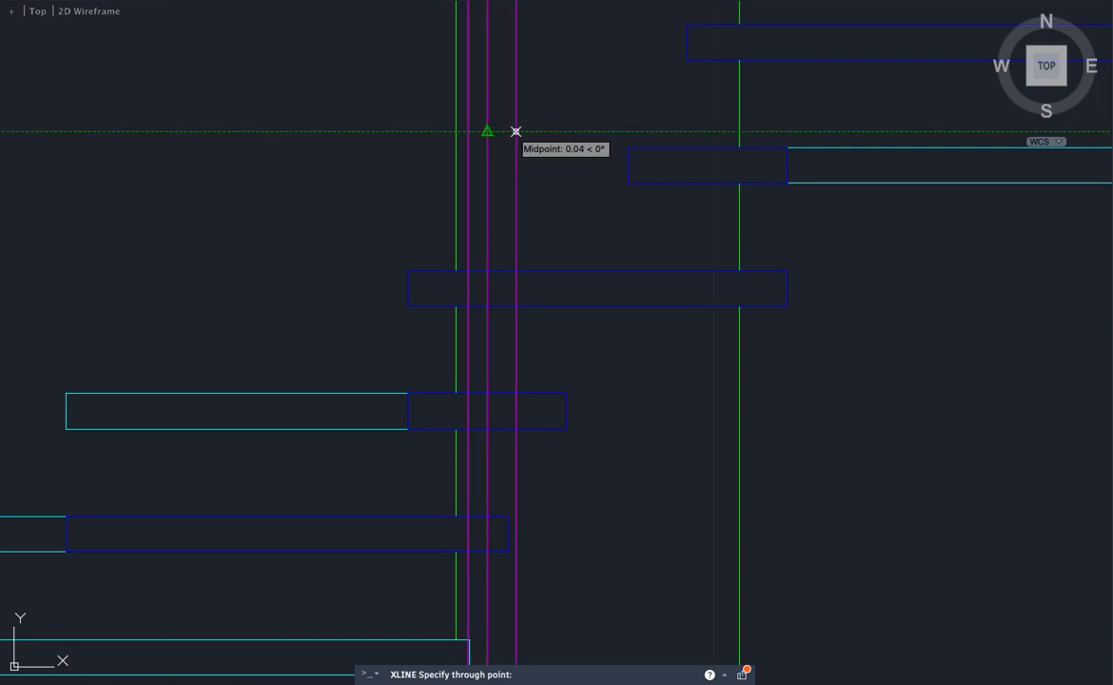
pyautogui.click(516, 131)
pyautogui.click(559, 130)
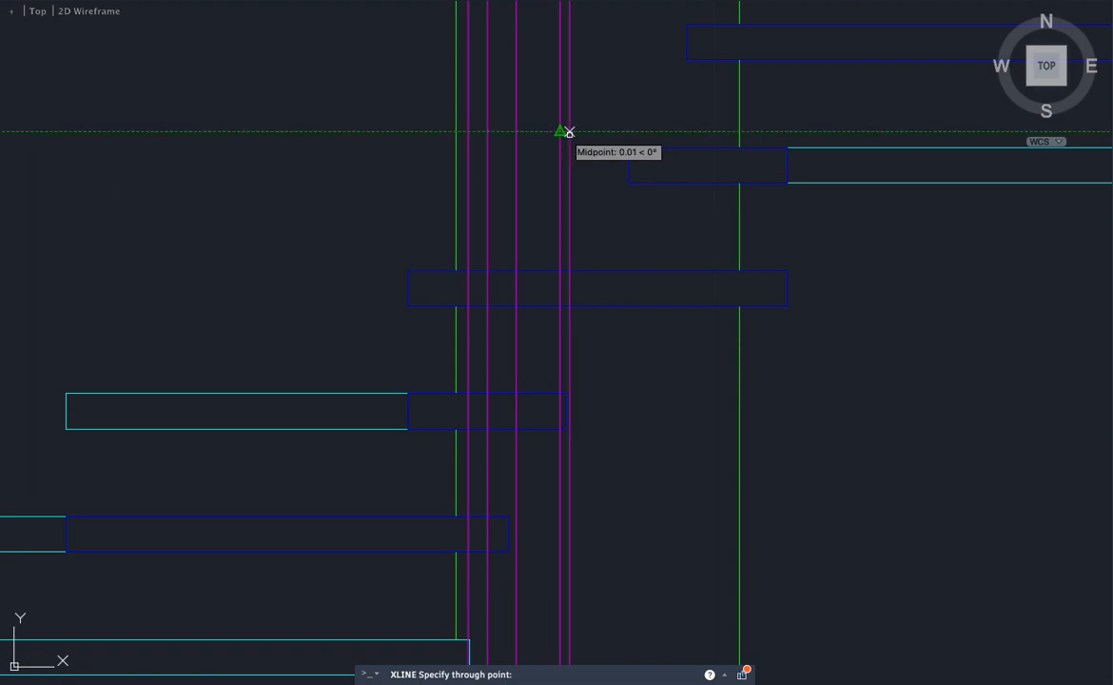
pyautogui.press('Escape')
pyautogui.click(597, 157)
pyautogui.scroll(-4, 538, 200)
pyautogui.click(560, 99)
pyautogui.press('Escape')
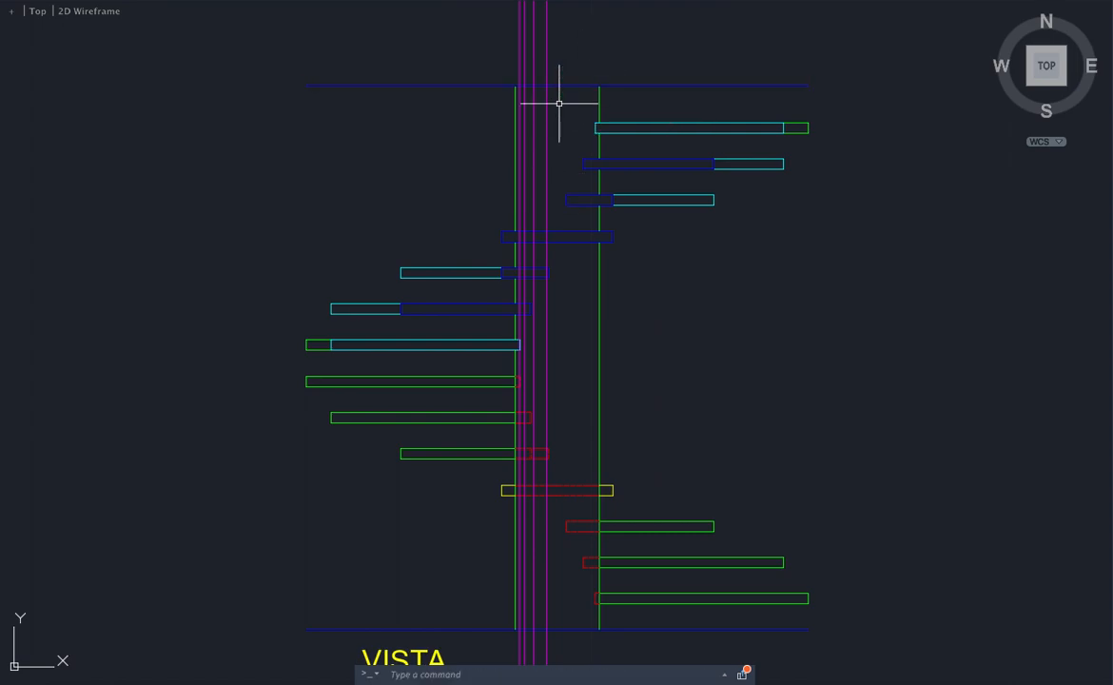
# Step: Draw a horizontal line across the top of the column from its left line to its right line
pyautogui.write('l')
pyautogui.press('Return')
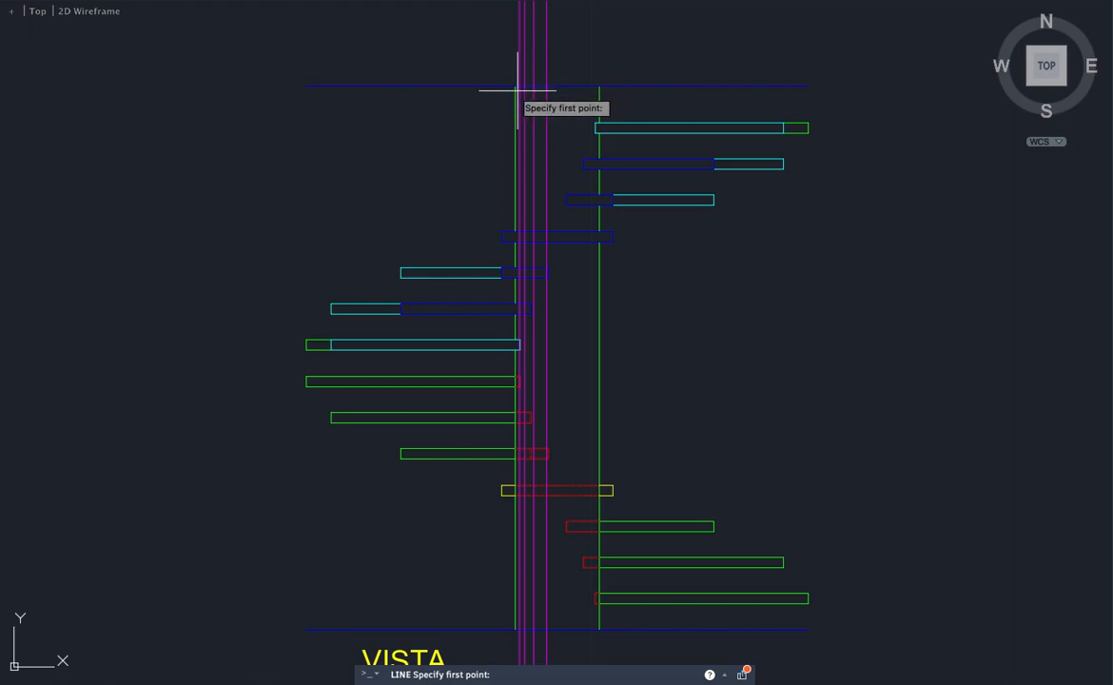
pyautogui.scroll(2, 514, 84)
pyautogui.click(509, 84)
pyautogui.click(664, 84)
pyautogui.press('Return')
# Step: Mirror the four vertical construction lines about the column's vertical centre axis, keeping the originals
pyautogui.click(580, 35)
pyautogui.click(489, 54)
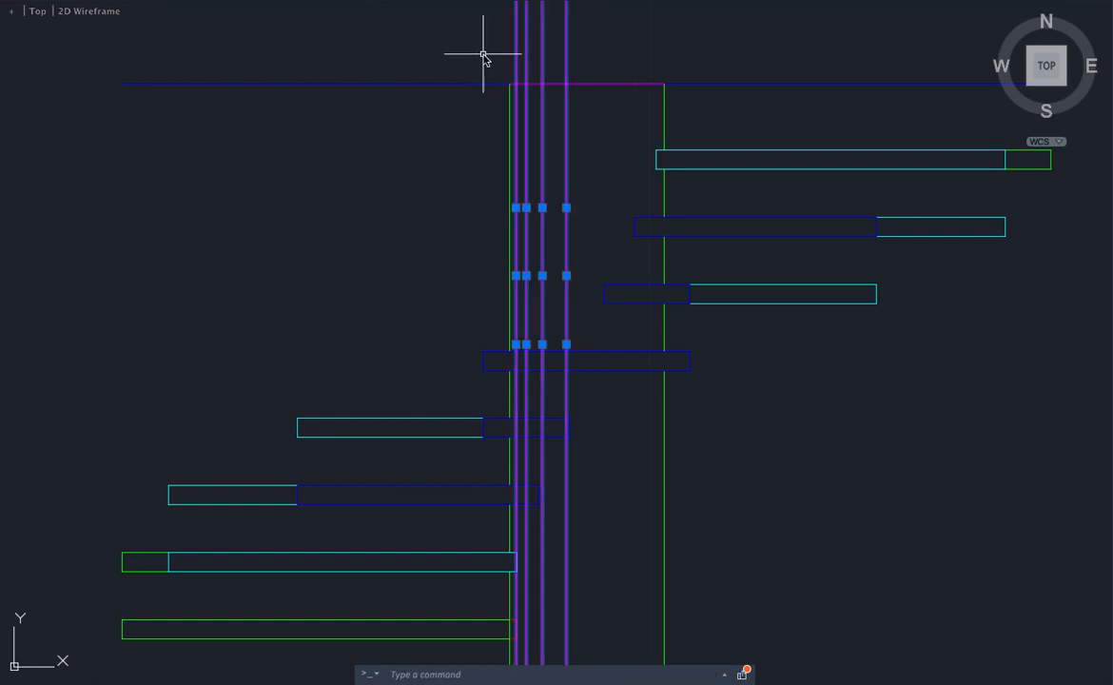
pyautogui.write('mi')
pyautogui.press('Return')
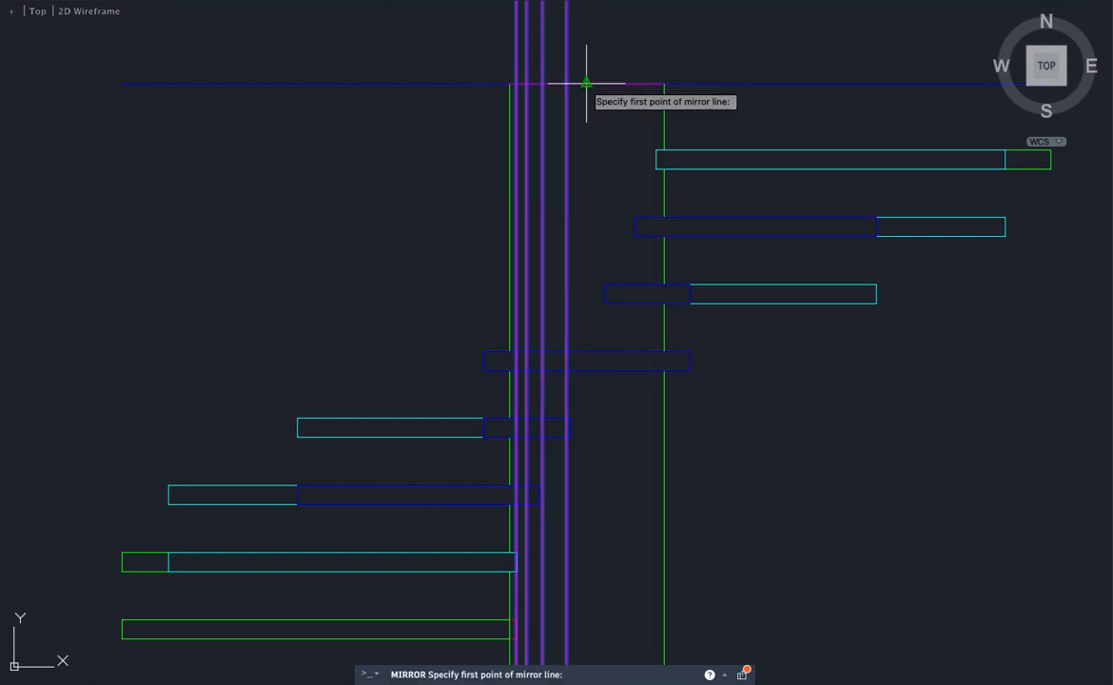
pyautogui.click(586, 84)
pyautogui.click(592, 46)
pyautogui.press('Return')
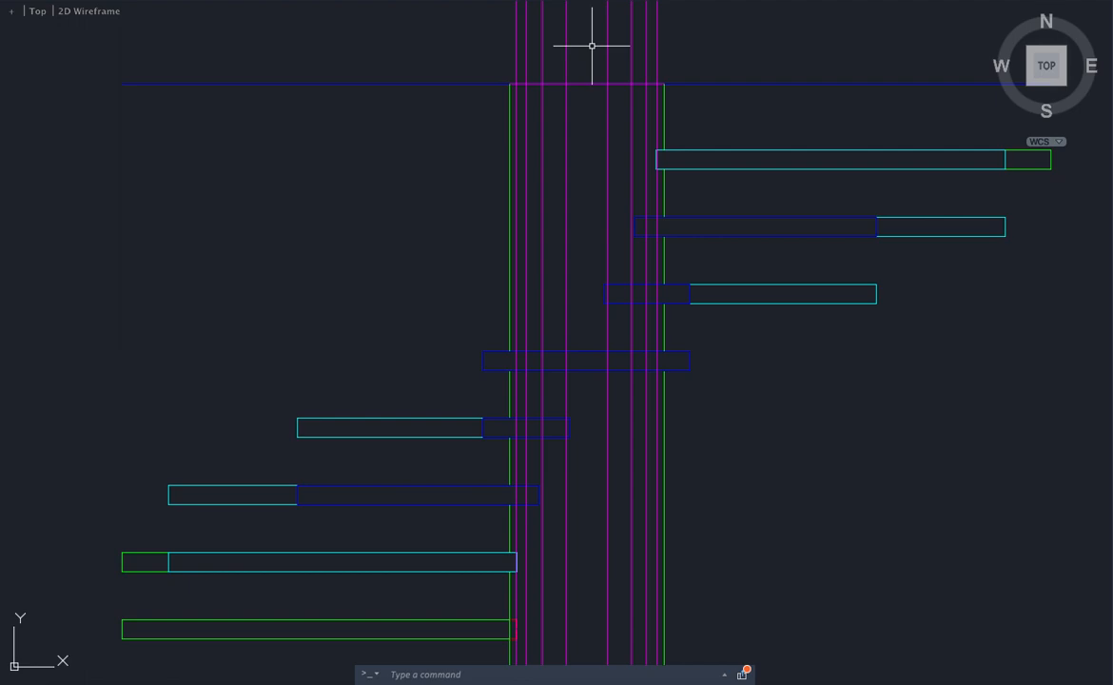
# Step: Trim off the parts of the vertical construction lines that rise above the column's top line
pyautogui.write('tr')
pyautogui.press('Return')
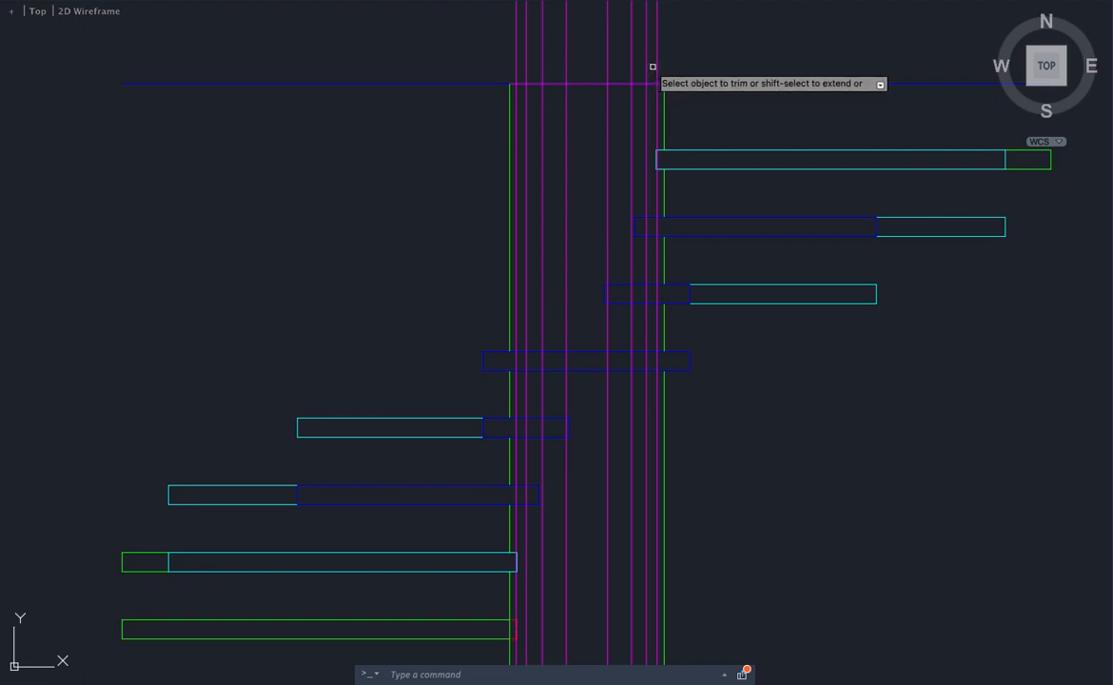
pyautogui.click(668, 66)
pyautogui.click(639, 57)
pyautogui.click(498, 52)
pyautogui.click(521, 41)
pyautogui.press('Return')
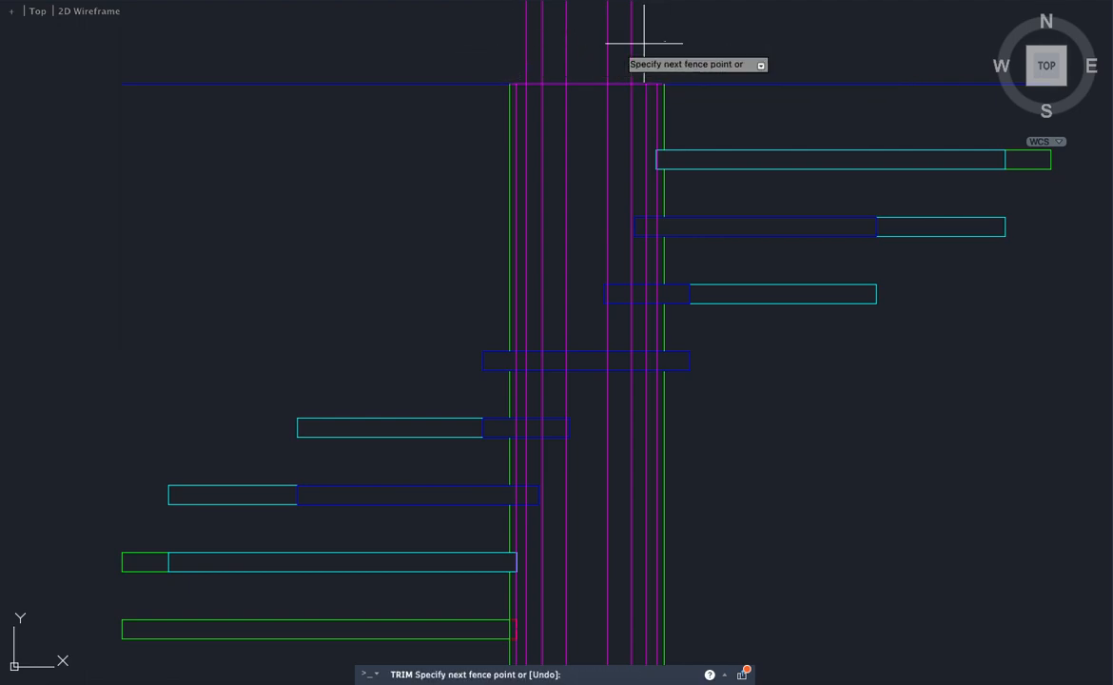
pyautogui.press('Escape')
# Step: Trim off the parts of the vertical construction lines that extend below the elevation's ground line
pyautogui.scroll(-6, 533, 34)
pyautogui.scroll(4, 561, 359)
pyautogui.write('tr')
pyautogui.press('Return')
pyautogui.click(471, 312)
pyautogui.click(595, 309)
pyautogui.press('Return')
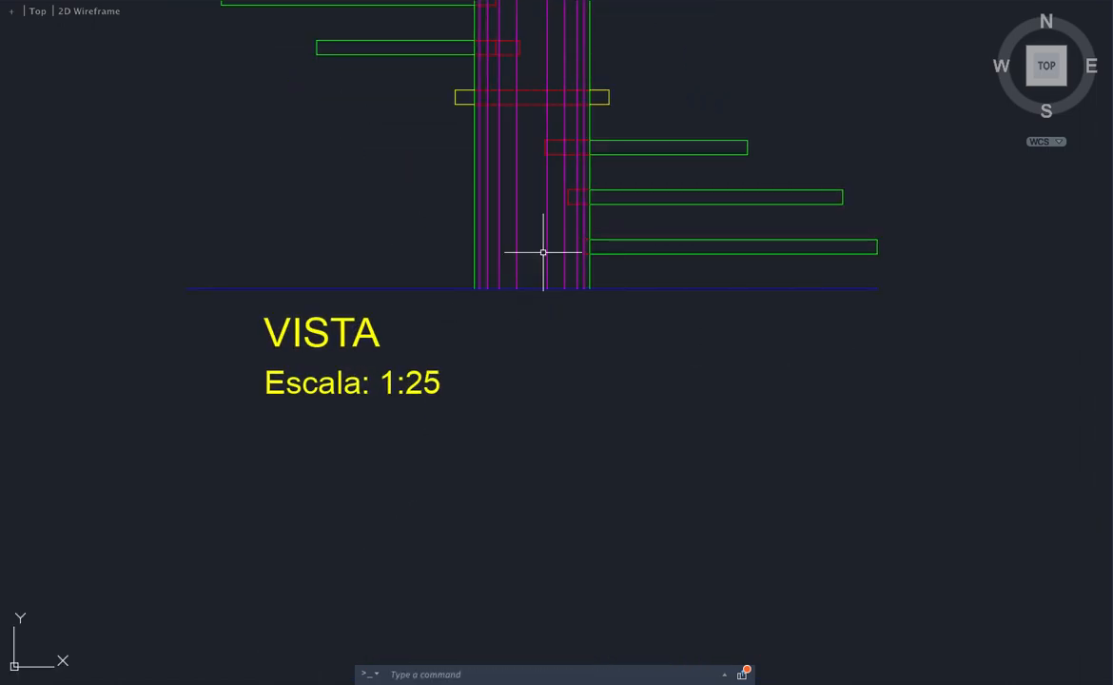
# Step: Examine the column and treads in the VISTA elevation against the central circle and steps in the PLANTA drawing
pyautogui.scroll(-3, 546, 248)
pyautogui.scroll(-5, 545, 249)
pyautogui.scroll(5, 545, 248)
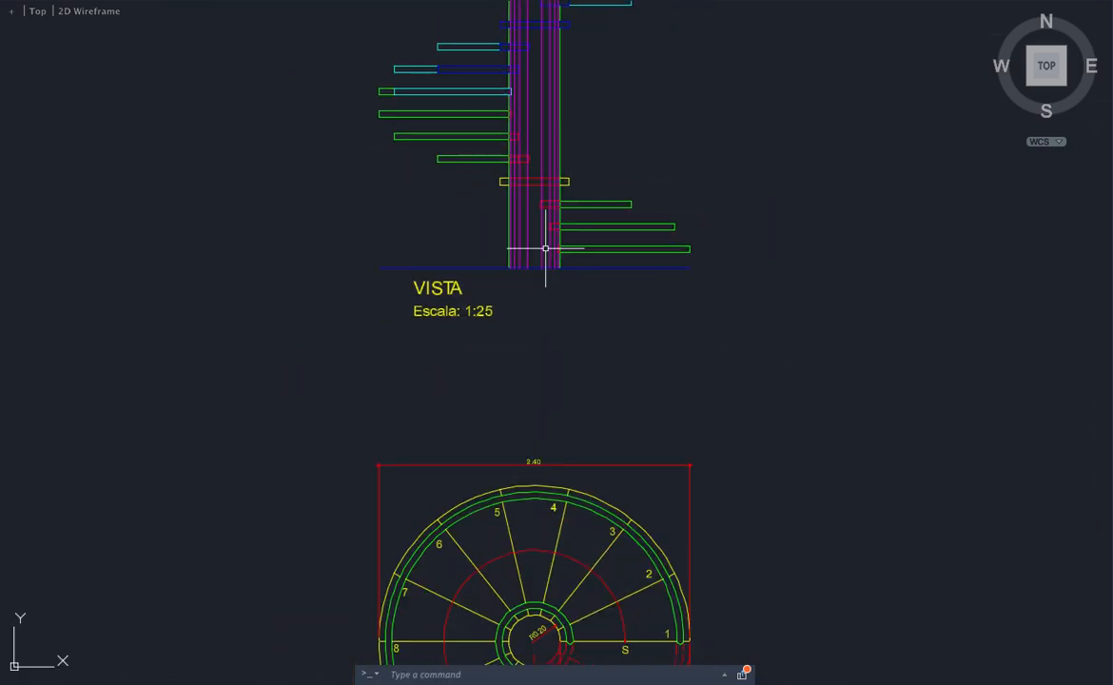
pyautogui.scroll(-2, 533, 242)
pyautogui.scroll(2, 553, 17)
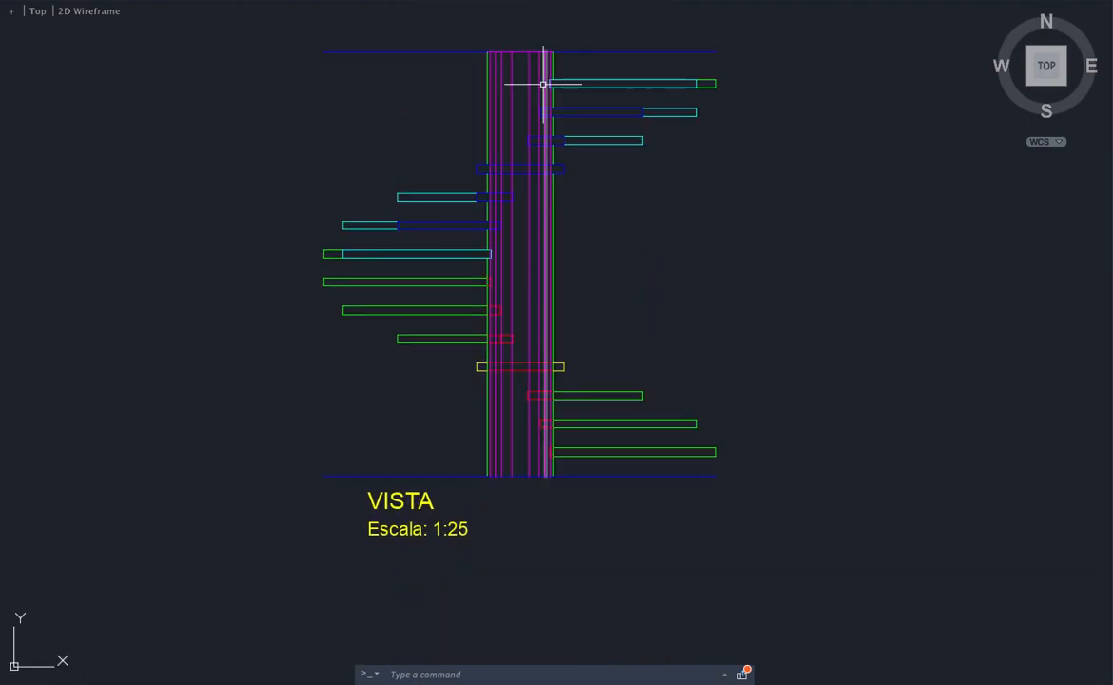
pyautogui.scroll(-3, 553, 343)
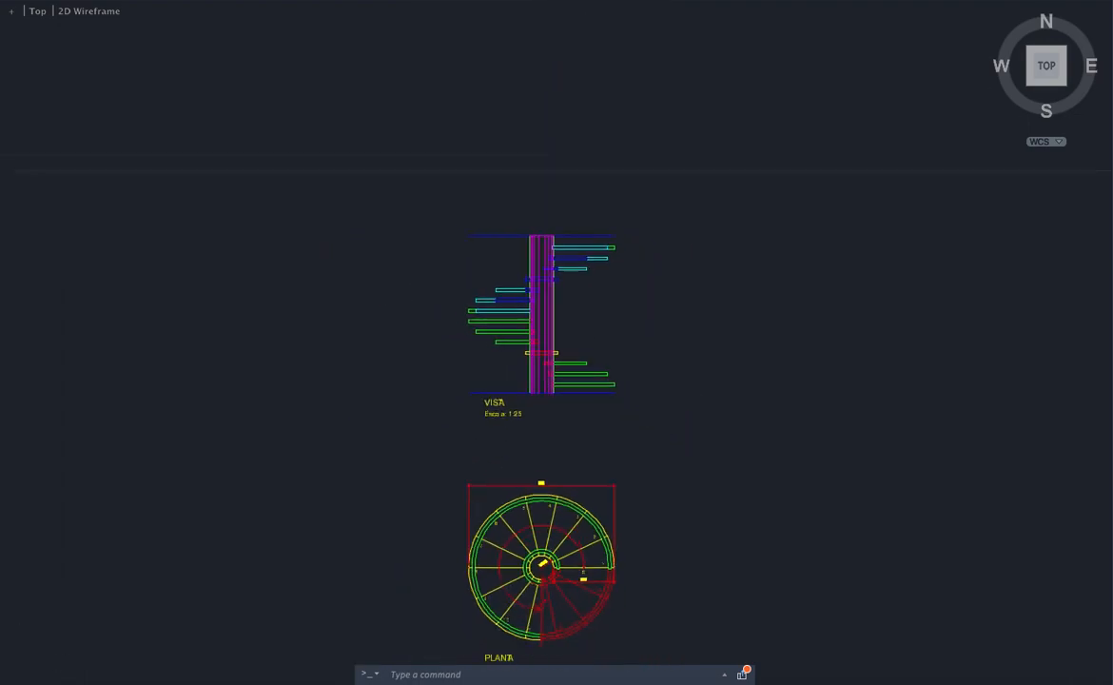
pyautogui.scroll(1, 570, 616)
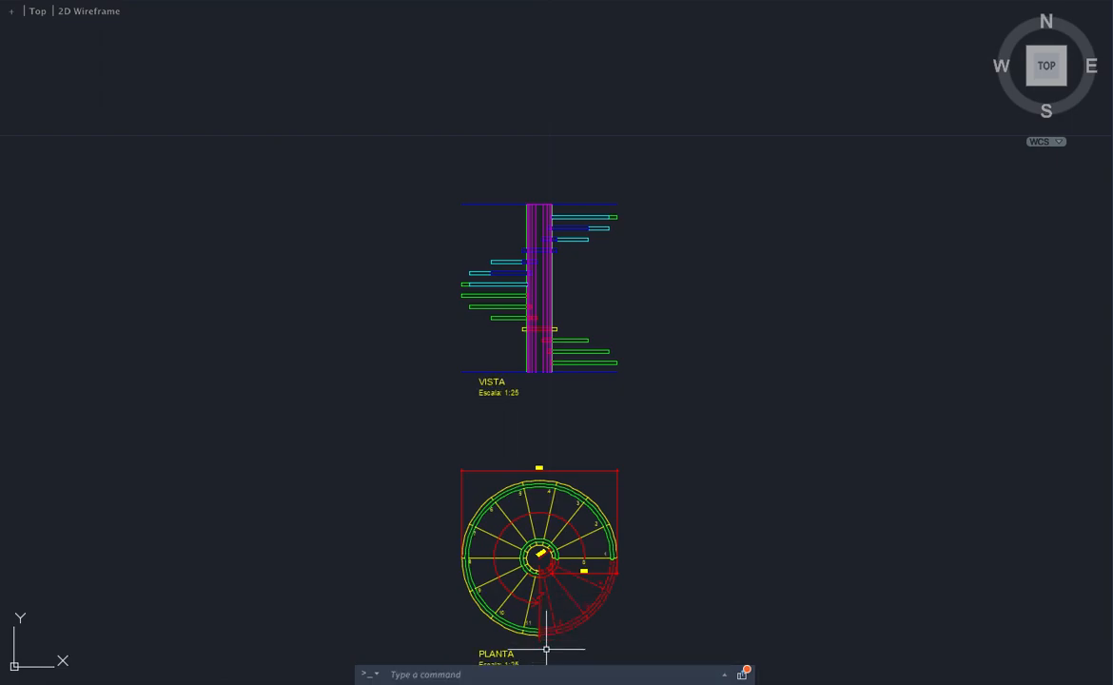
pyautogui.scroll(4, 539, 572)
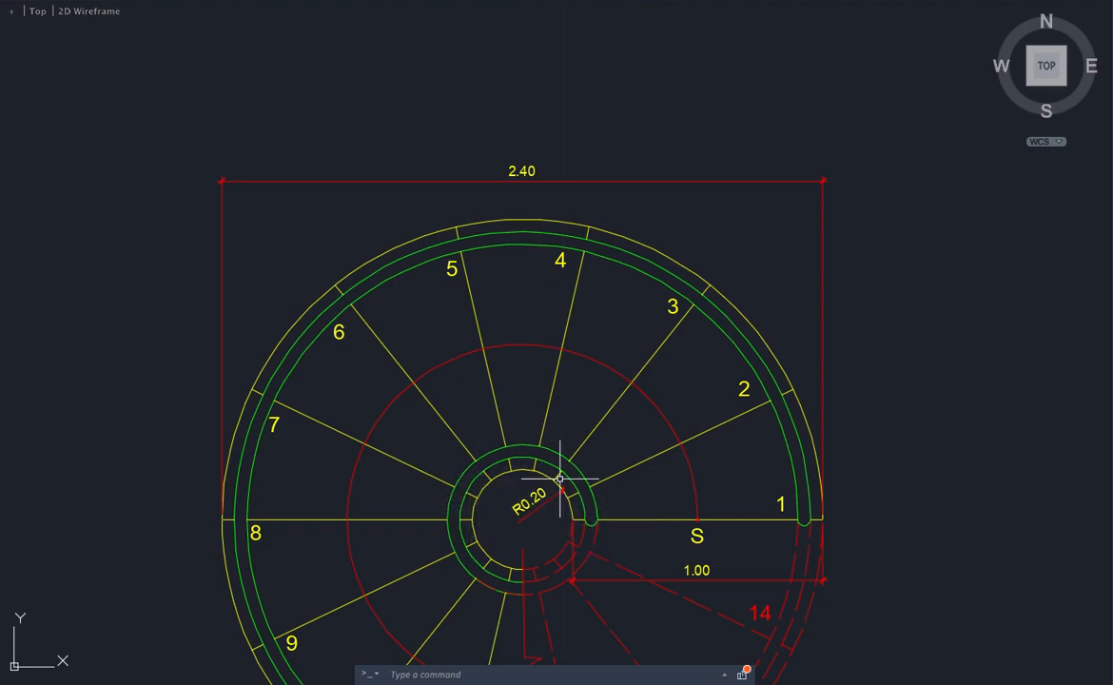
pyautogui.scroll(-1, 577, 518)
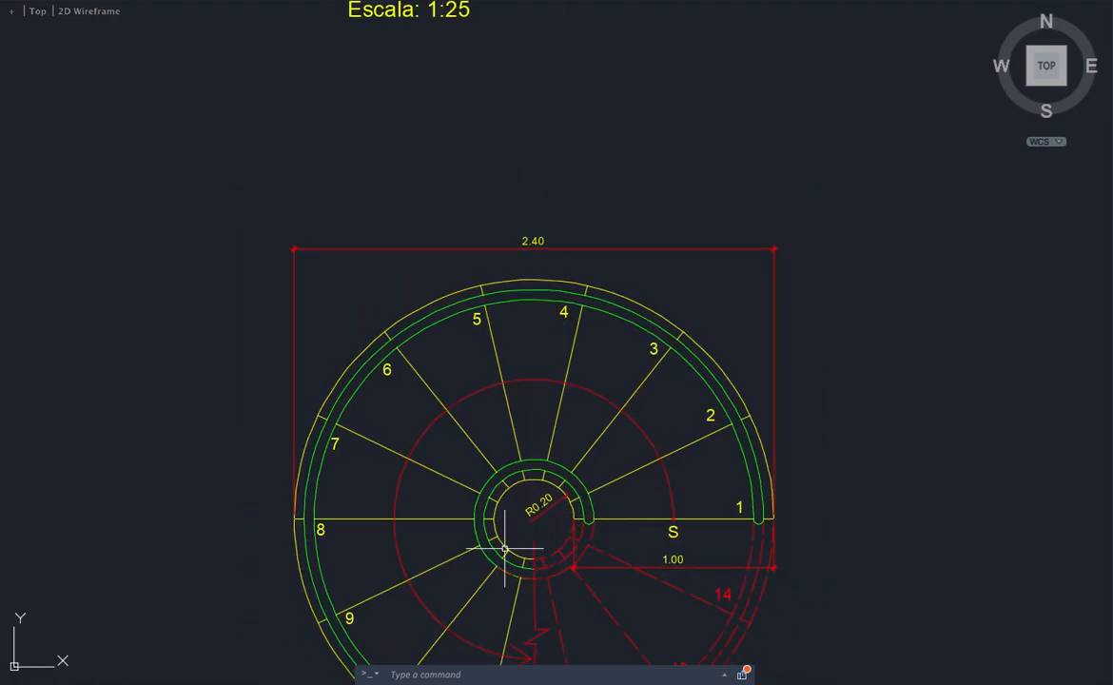
pyautogui.scroll(-3, 568, 531)
pyautogui.scroll(3, 557, 400)
pyautogui.scroll(1, 537, 329)
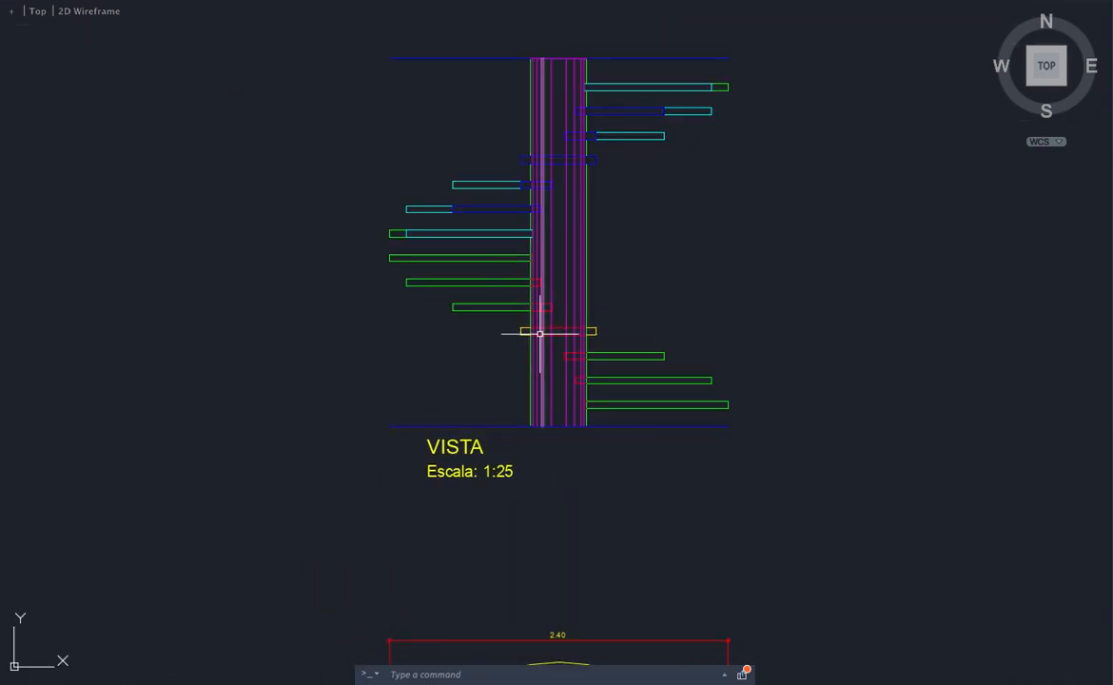
# Step: Change the eight vertical shading lines of the column to red
pyautogui.scroll(3, 539, 329)
pyautogui.scroll(2, 615, 198)
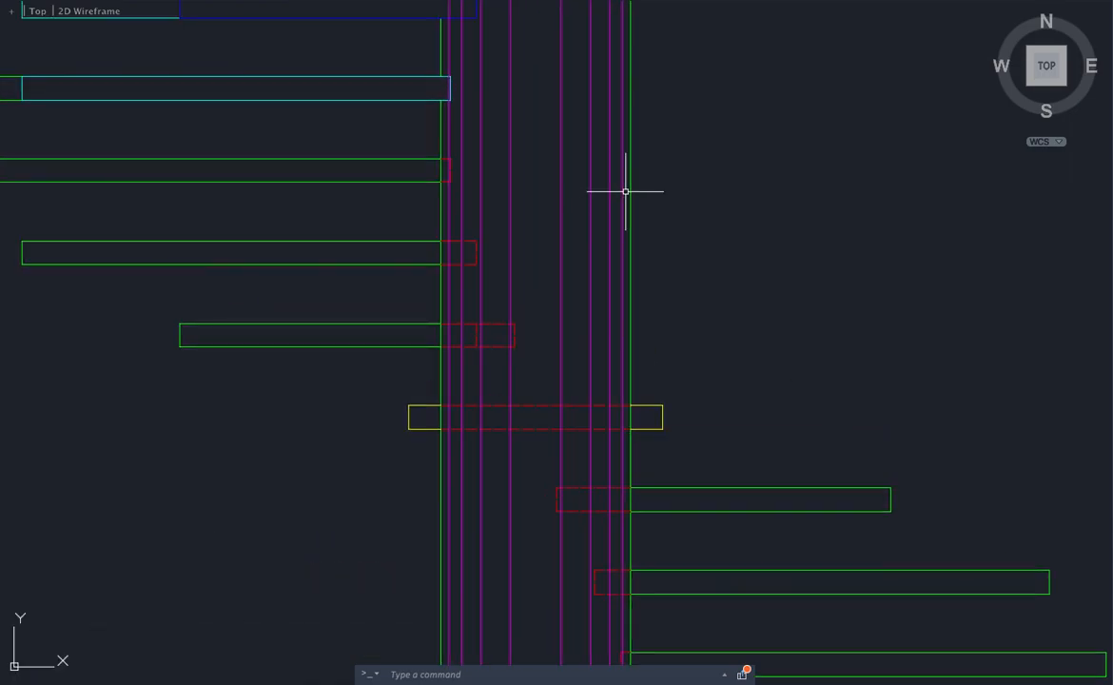
pyautogui.click(629, 189)
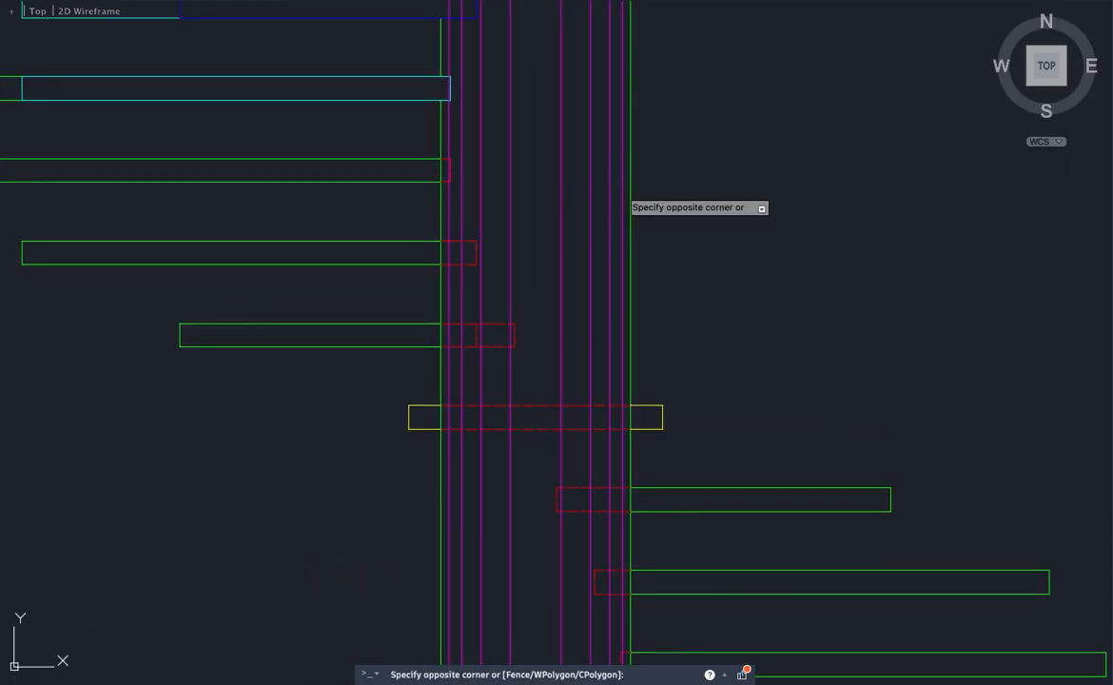
pyautogui.click(449, 201)
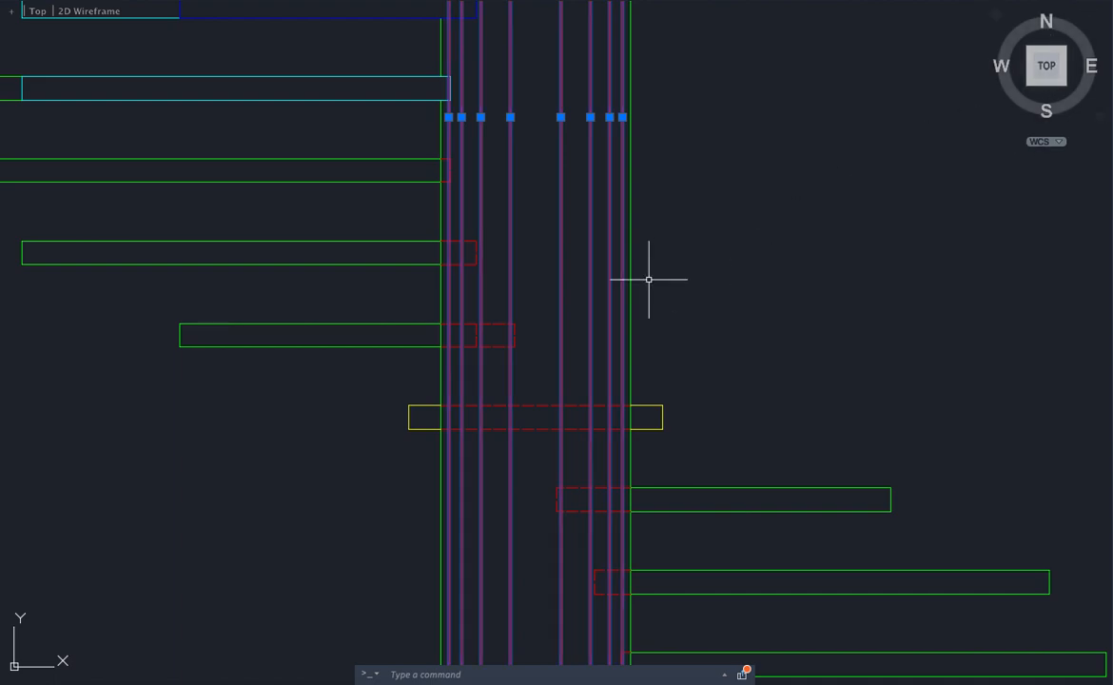
pyautogui.press('Escape')
pyautogui.scroll(-4, 622, 298)
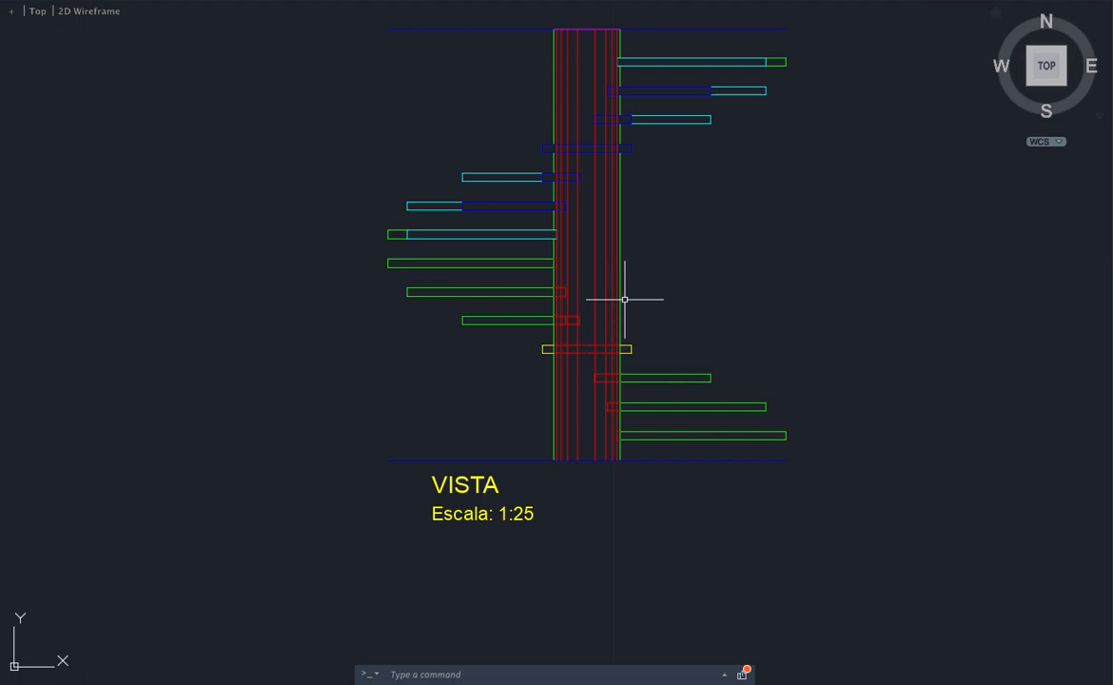
# Step: Trim the column's vertical shading lines where they pass through the sixth tread from the top
pyautogui.scroll(4, 575, 175)
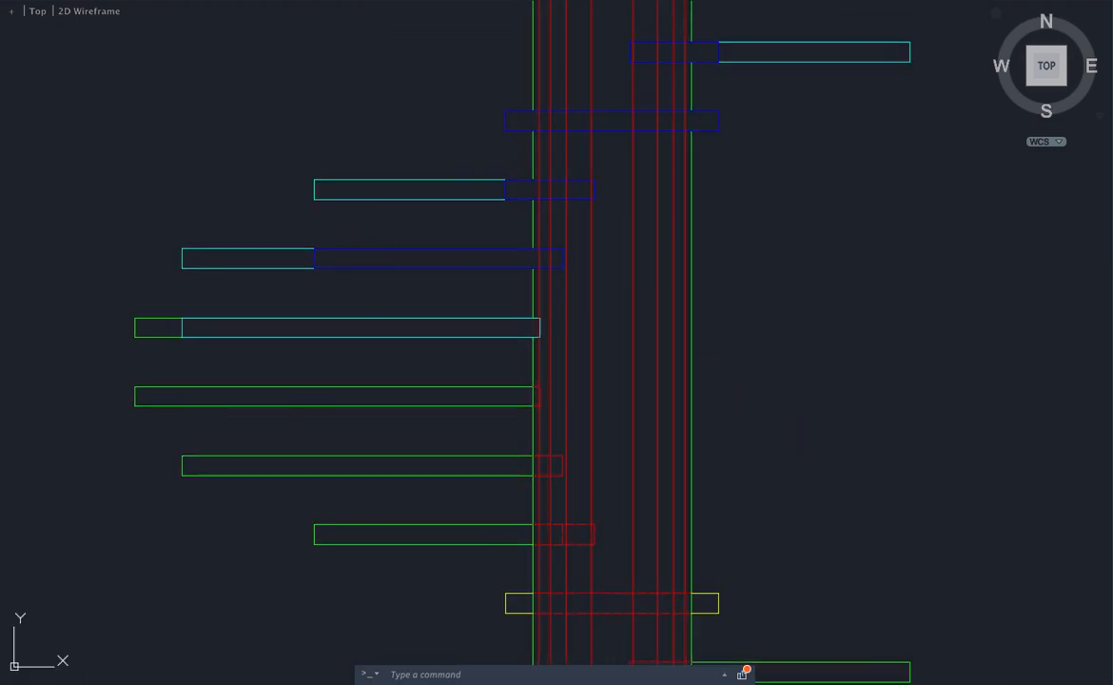
pyautogui.scroll(2, 585, 270)
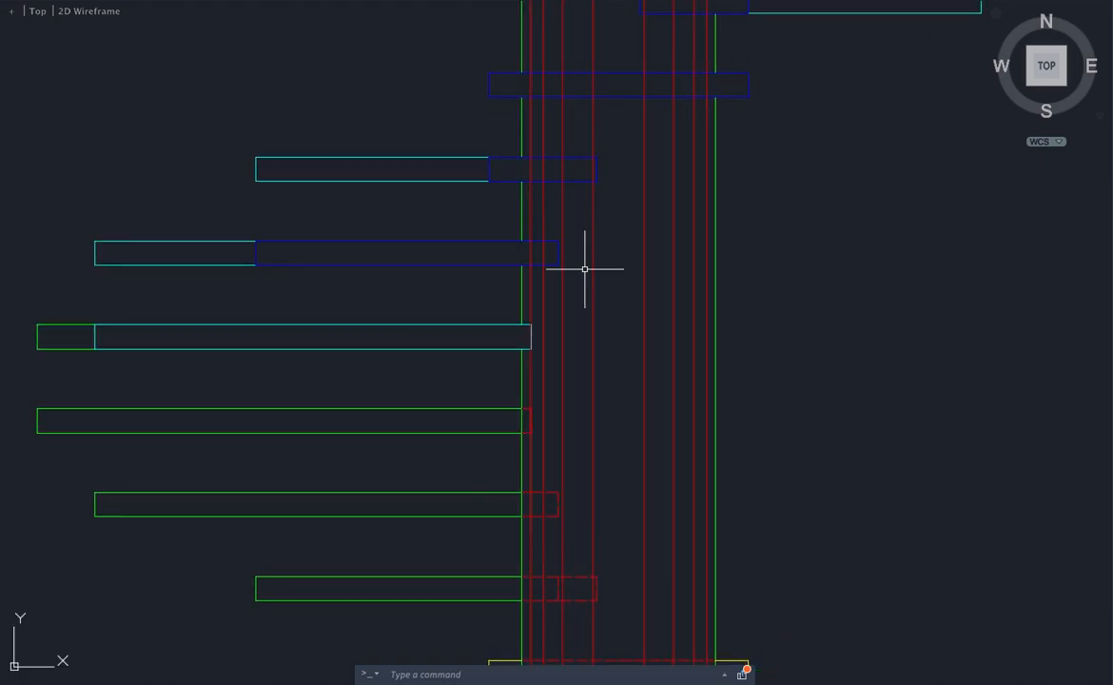
pyautogui.write('t')
pyautogui.press('Escape')
pyautogui.write('tr')
pyautogui.press('Return')
pyautogui.scroll(3, 556, 259)
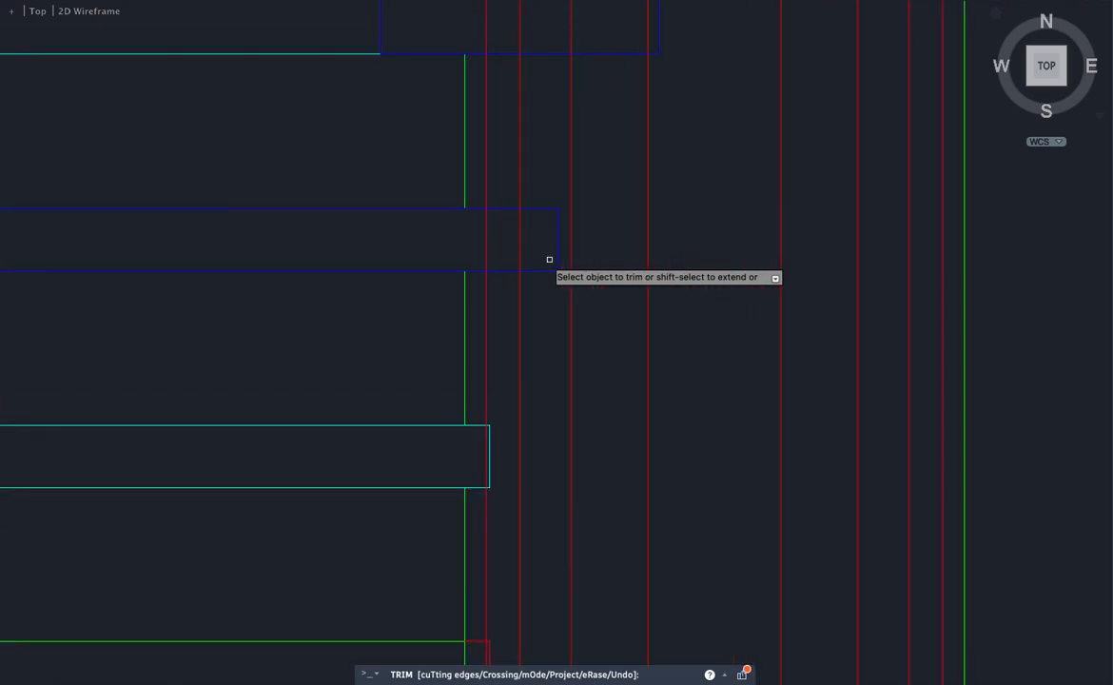
pyautogui.click(544, 240)
pyautogui.click(460, 241)
pyautogui.press('Return')
# Step: Trim the vertical shading lines inside the fifth and fourth treads from the top
pyautogui.scroll(-3, 507, 328)
pyautogui.scroll(4, 572, 171)
pyautogui.click(587, 214)
pyautogui.click(402, 218)
pyautogui.press('Return')
pyautogui.scroll(-4, 522, 306)
pyautogui.scroll(3, 662, 181)
pyautogui.click(666, 206)
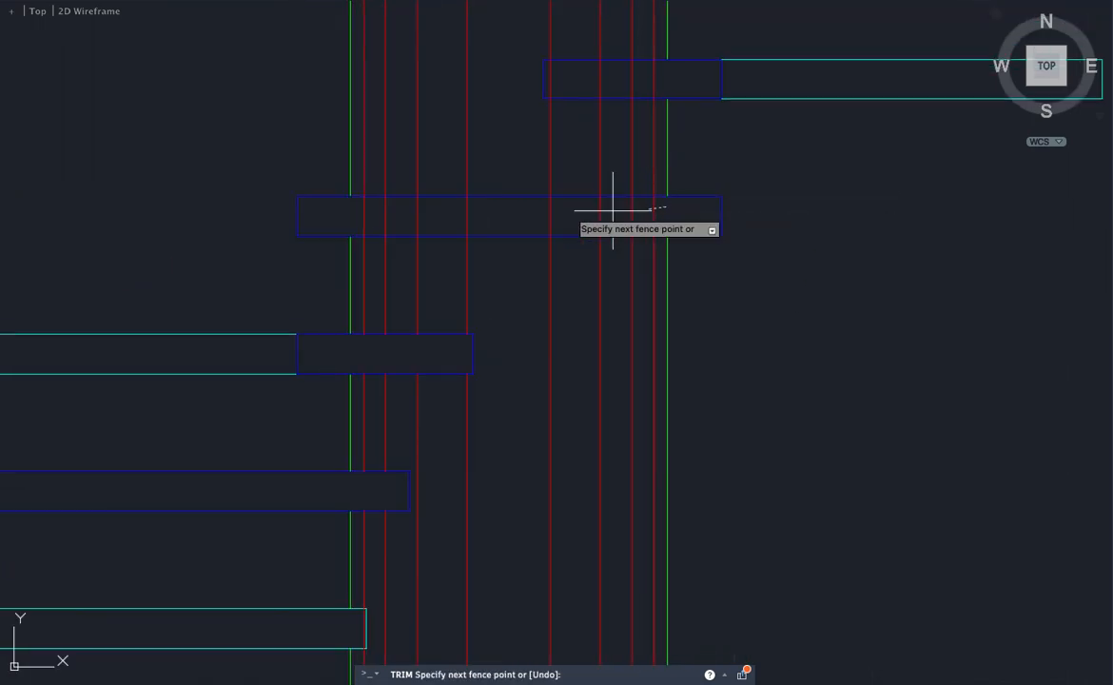
pyautogui.click(364, 208)
pyautogui.press('Return')
# Step: Trim the vertical shading lines inside the third and second treads from the top
pyautogui.click(676, 73)
pyautogui.scroll(5, 546, 75)
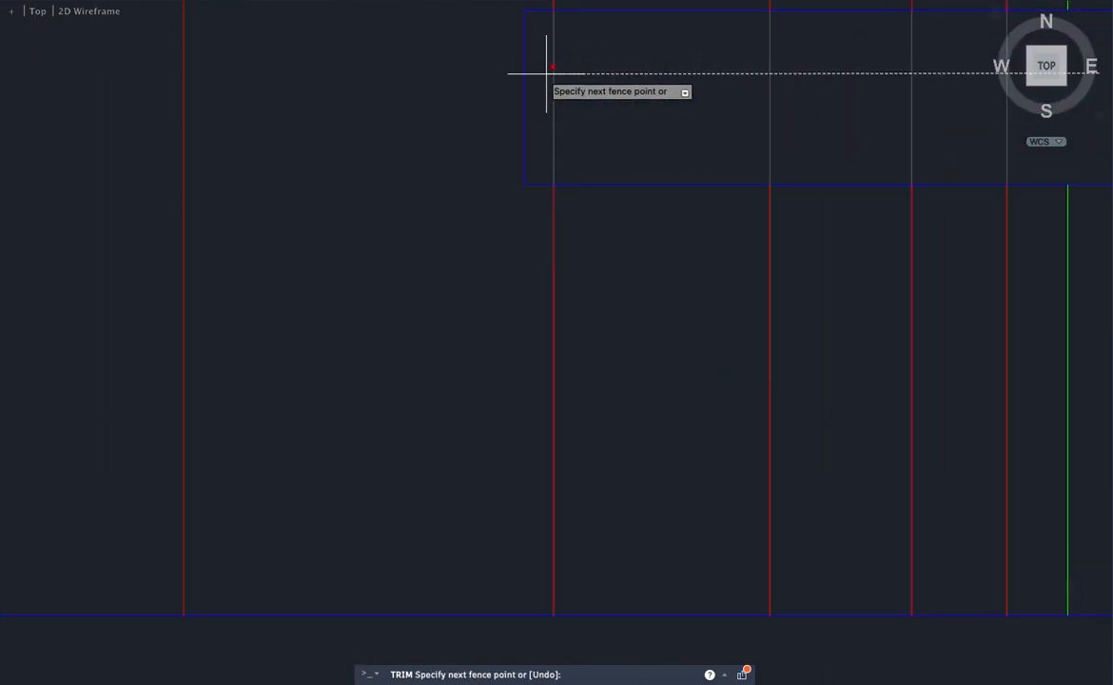
pyautogui.click(546, 73)
pyautogui.press('Return')
pyautogui.scroll(-4, 504, 247)
pyautogui.scroll(5, 545, 176)
pyautogui.click(536, 198)
pyautogui.click(425, 229)
pyautogui.press('Return')
pyautogui.scroll(-3, 455, 253)
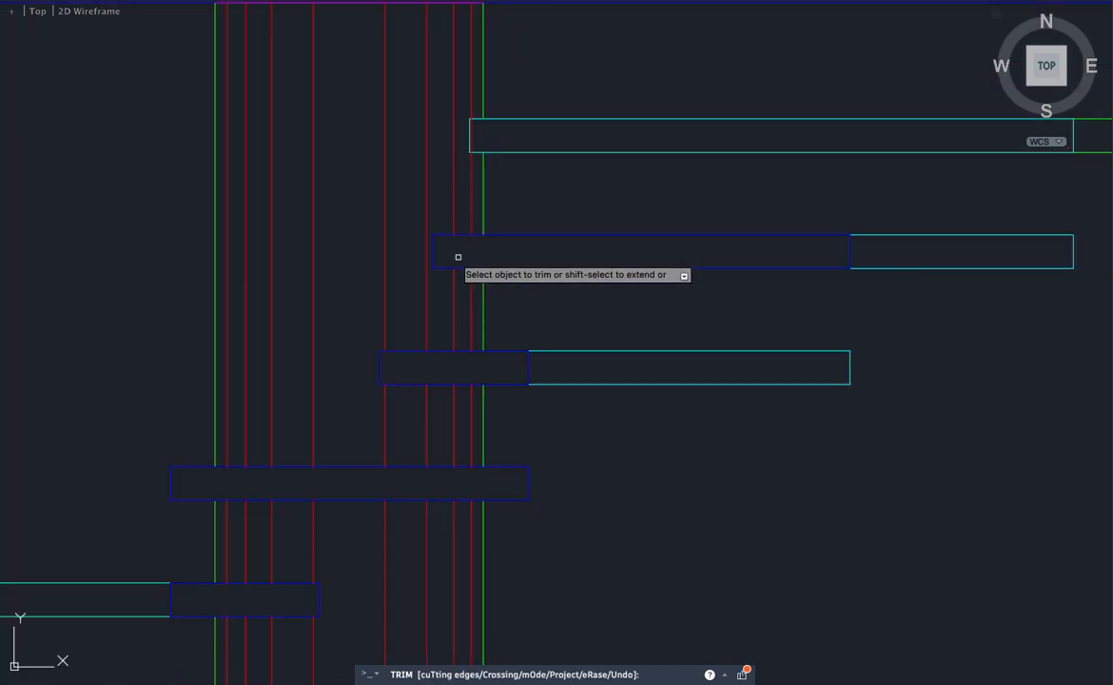
pyautogui.scroll(5, 480, 137)
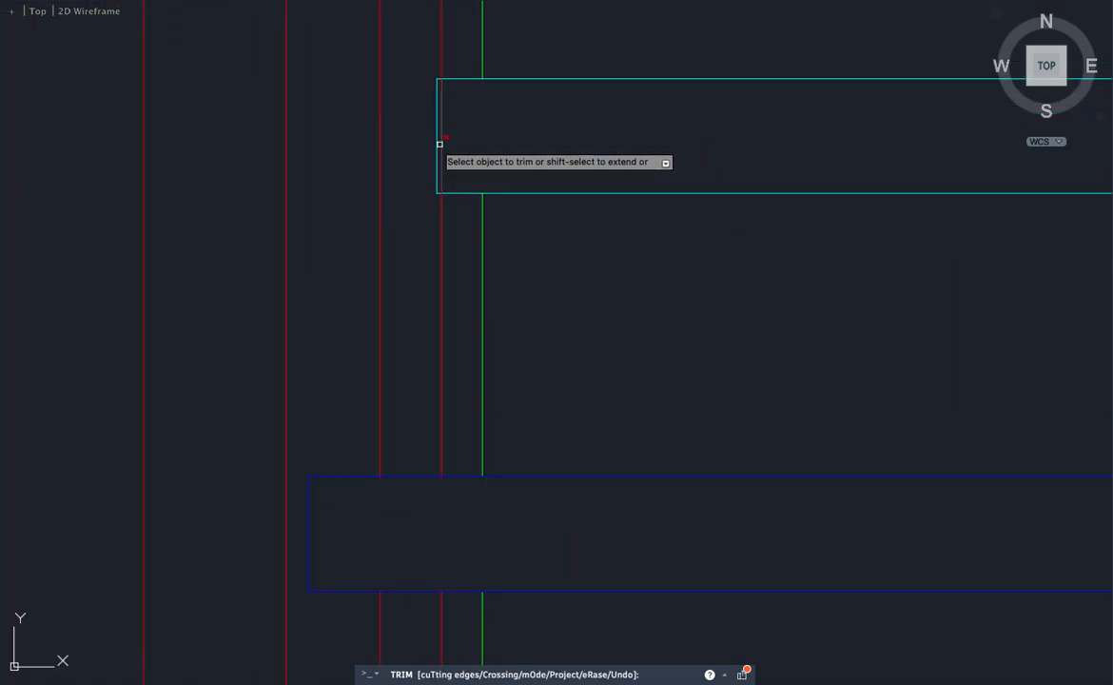
pyautogui.scroll(-8, 466, 114)
pyautogui.press('Return')
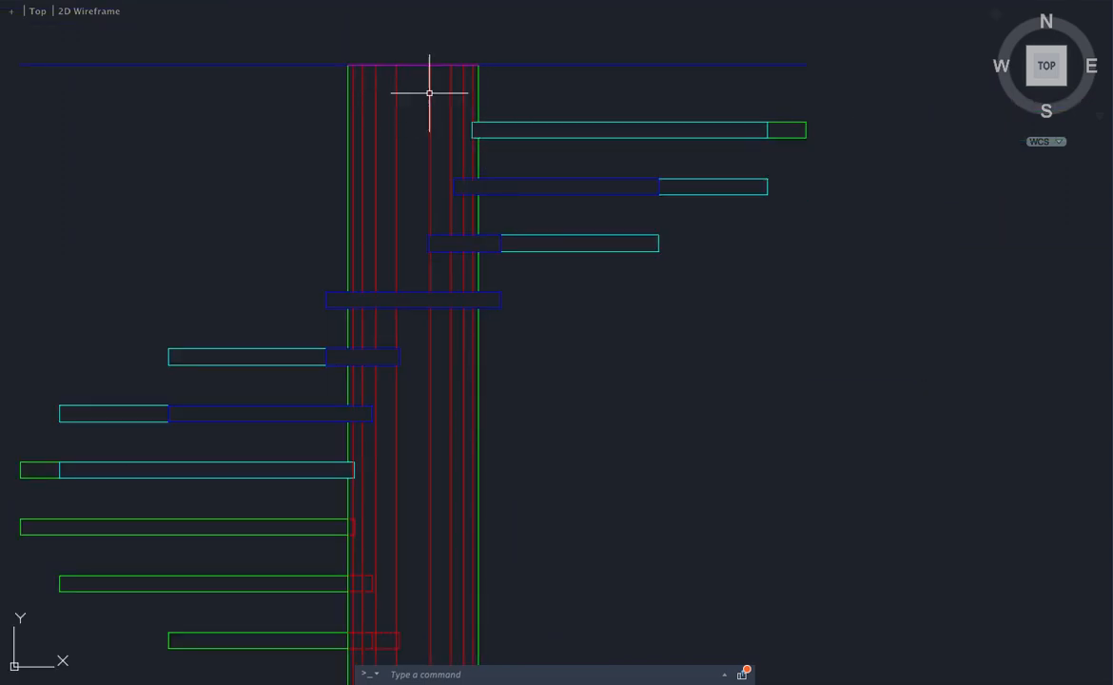
# Step: Change the colour of the horizontal line across the top of the column
pyautogui.scroll(-1, 467, 59)
pyautogui.click(361, 54)
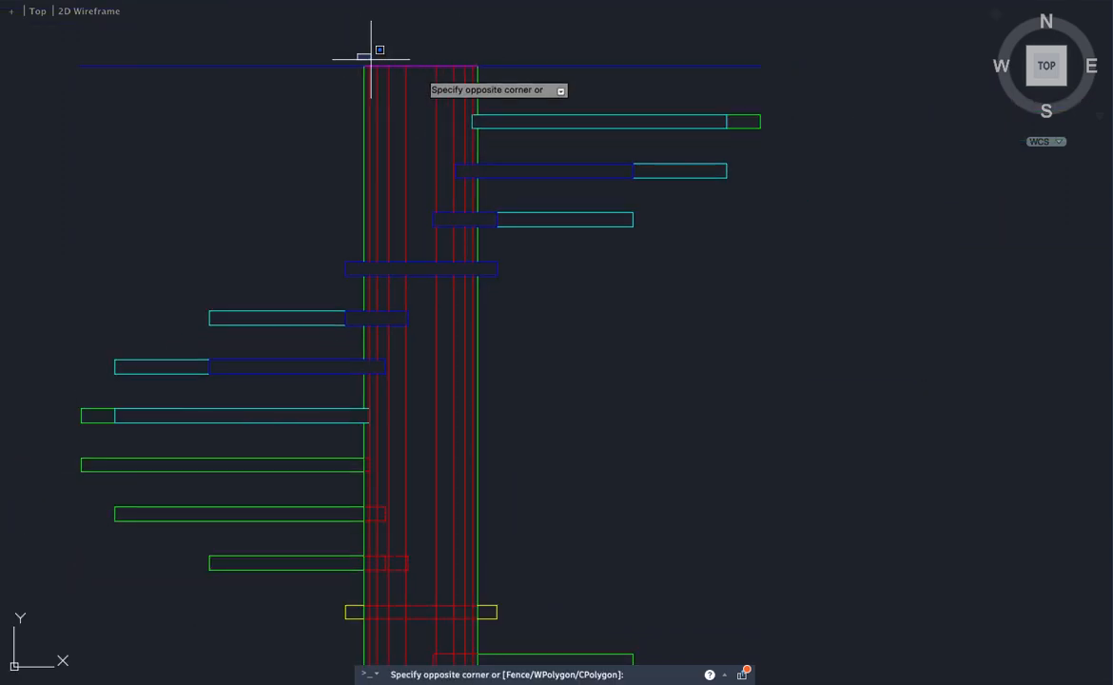
pyautogui.click(495, 76)
pyautogui.press('Escape')
pyautogui.scroll(-3, 457, 68)
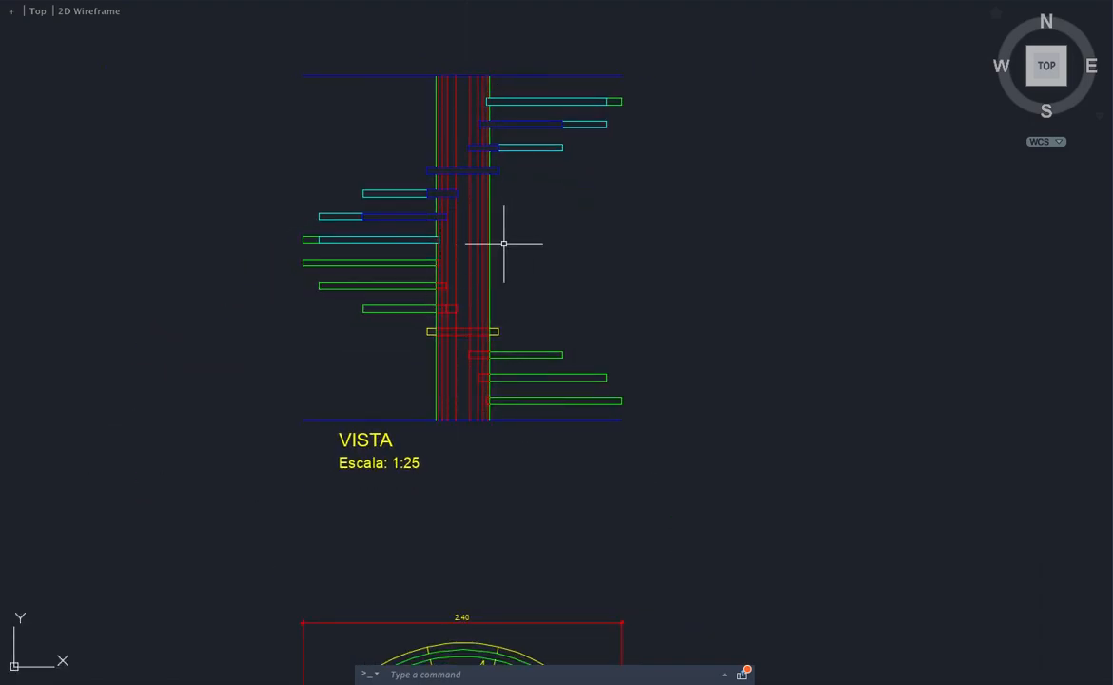
# Step: Draw a circle of about 0.45 radius right of the elevation and one of about 0.13 radius centred on its lowest point
pyautogui.press('Return')
pyautogui.click(906, 295)
pyautogui.click(911, 235)
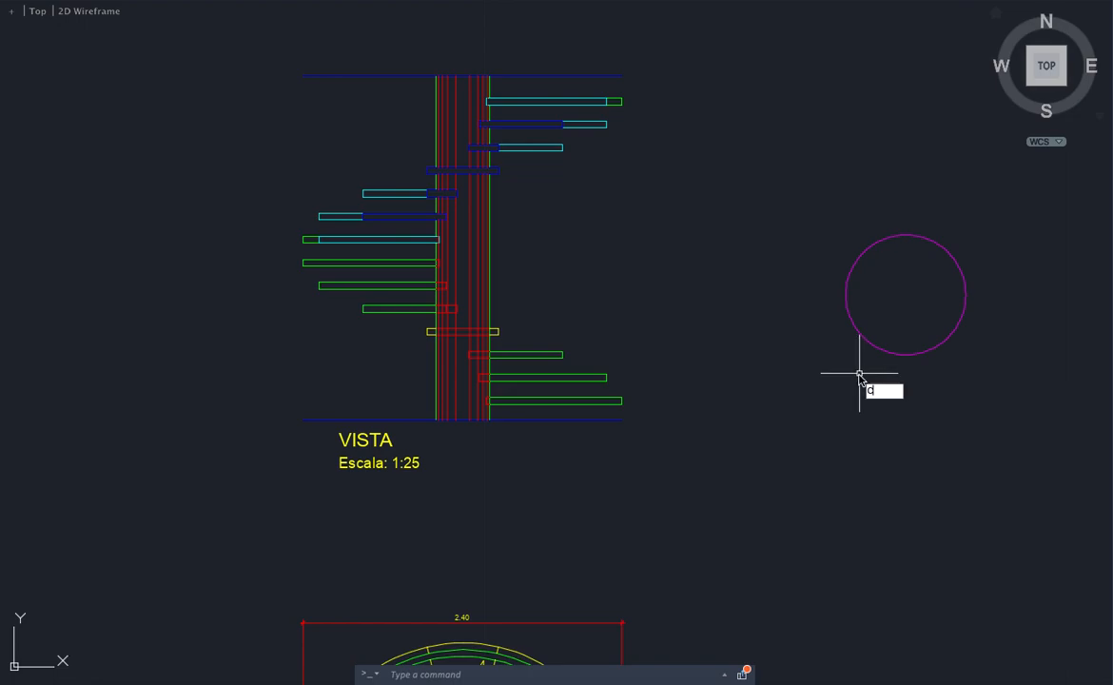
pyautogui.press('Return')
pyautogui.click(905, 355)
pyautogui.scroll(1, 908, 367)
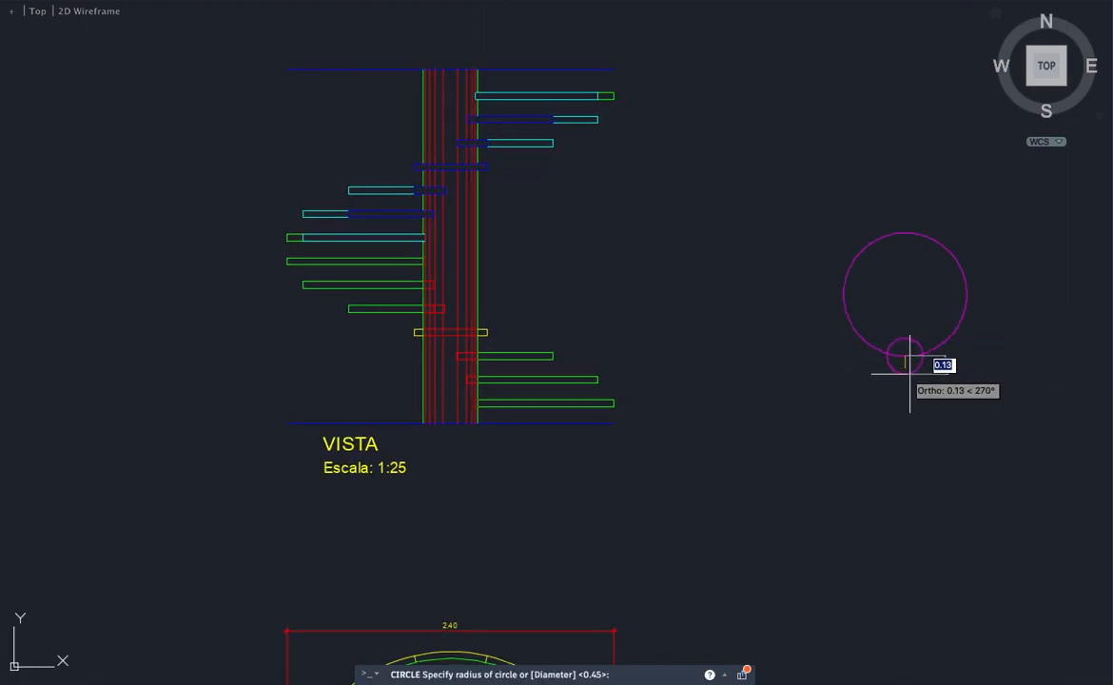
pyautogui.click(910, 372)
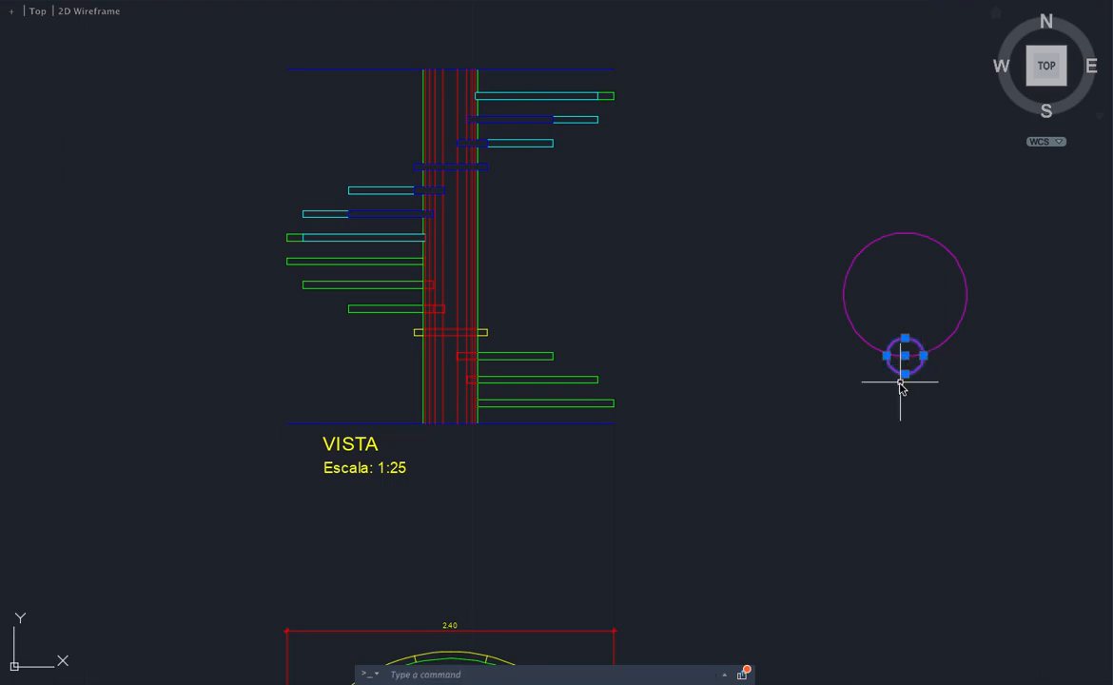
# Step: Copy the small circle five times from its centre up the large circle's right side, centring each copy where the previous one crosses it
pyautogui.write('CO')
pyautogui.press('Escape')
pyautogui.scroll(-2, 1015, 306)
pyautogui.scroll(4, 1018, 300)
pyautogui.scroll(3, 934, 335)
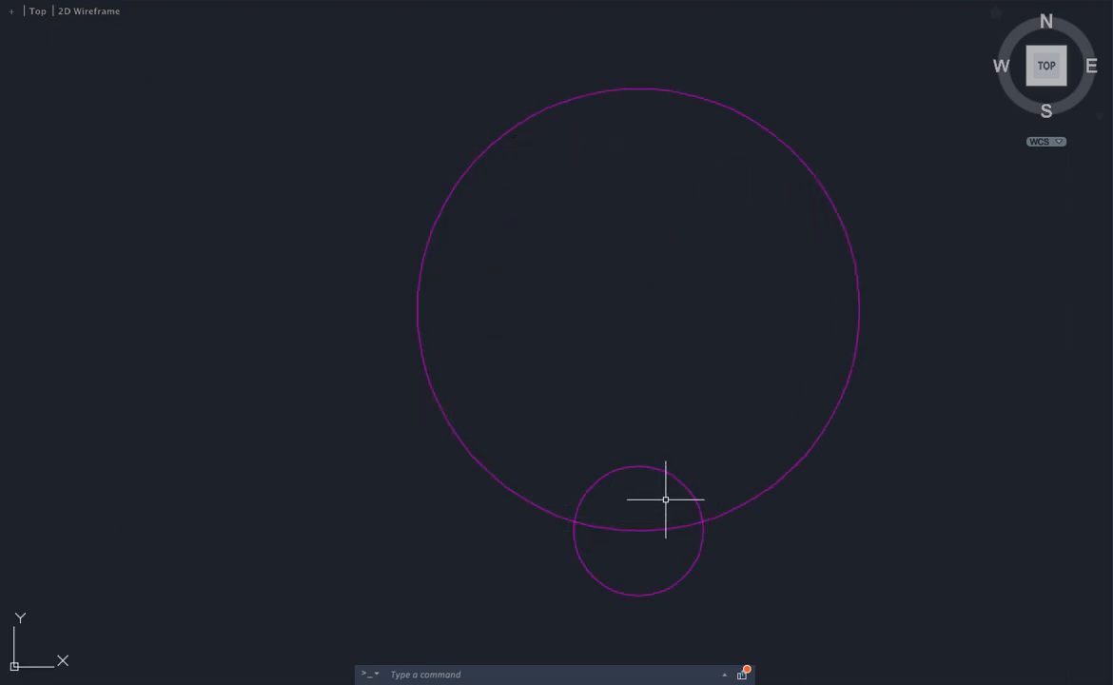
pyautogui.click(639, 467)
pyautogui.write('co')
pyautogui.press('Return')
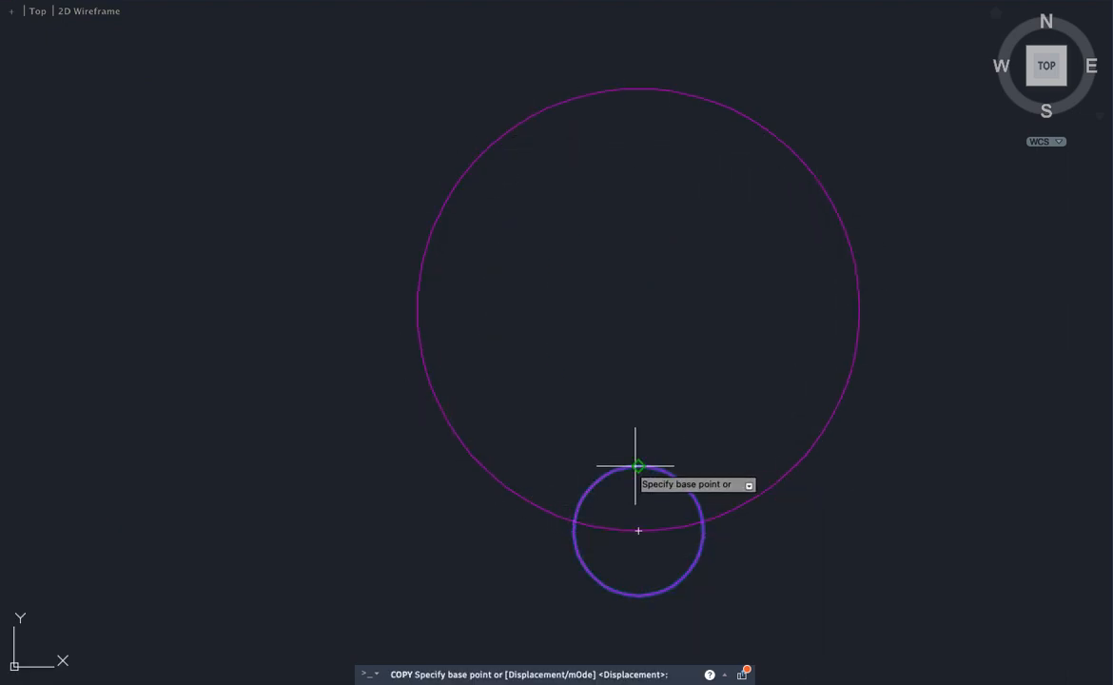
pyautogui.click(639, 530)
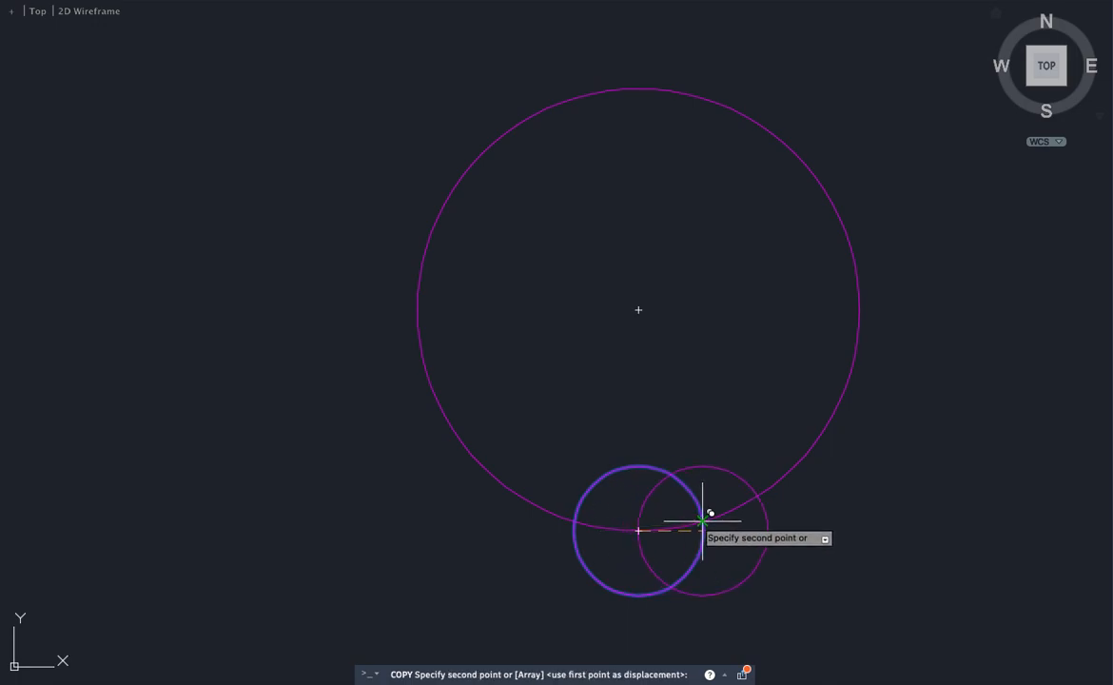
pyautogui.click(702, 523)
pyautogui.click(763, 491)
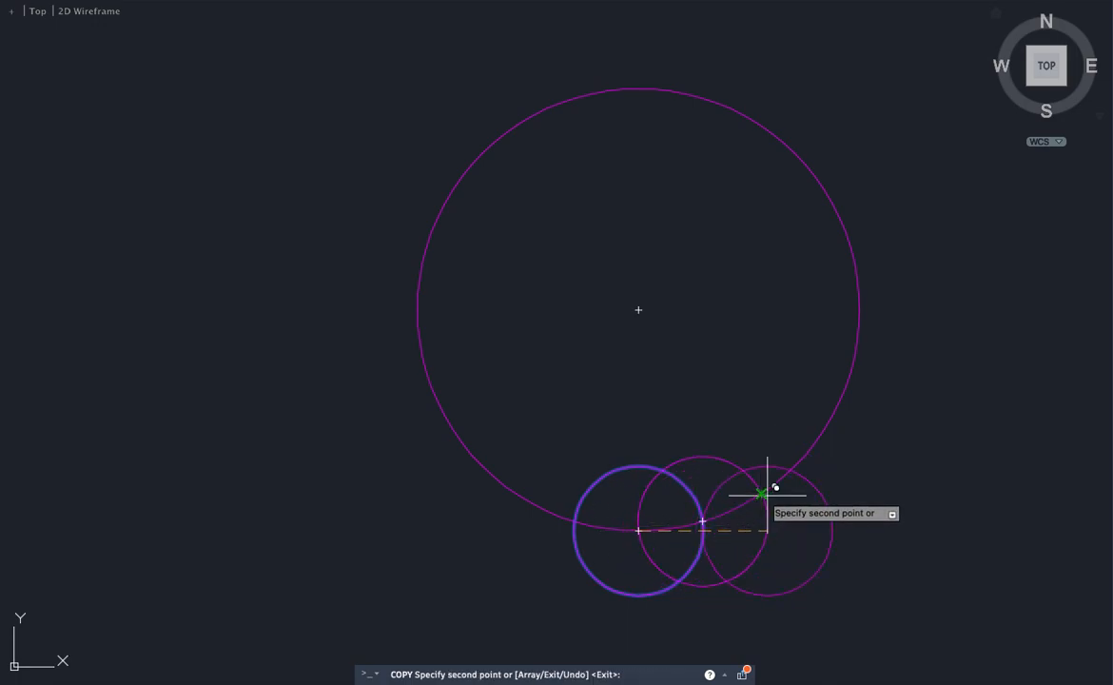
pyautogui.click(810, 450)
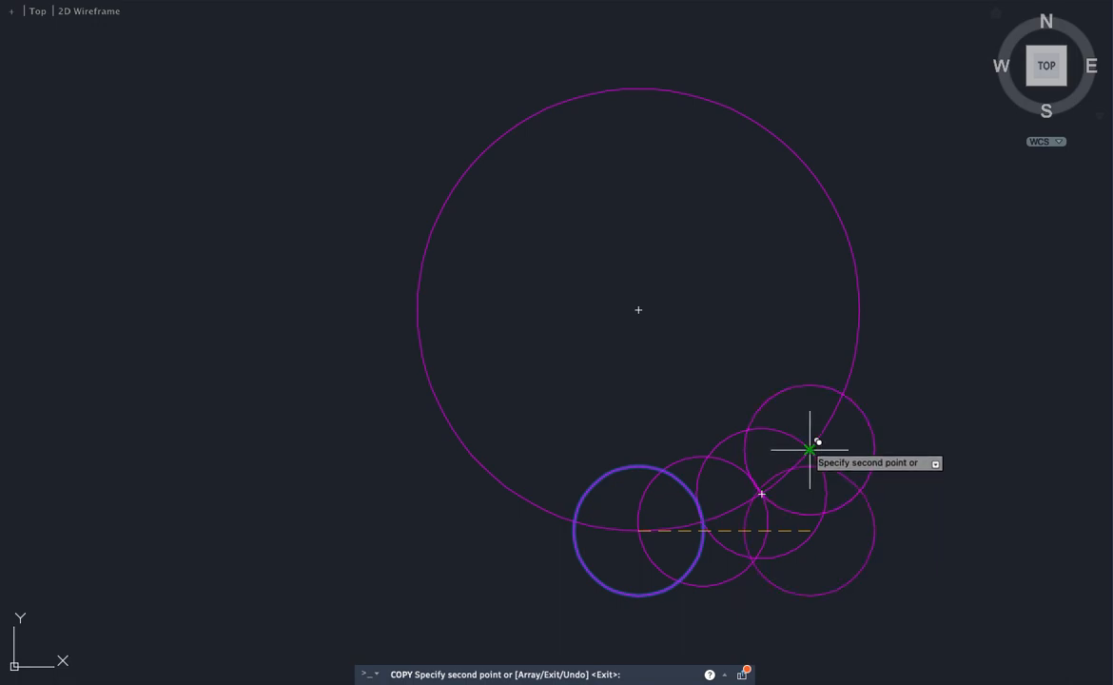
pyautogui.click(841, 394)
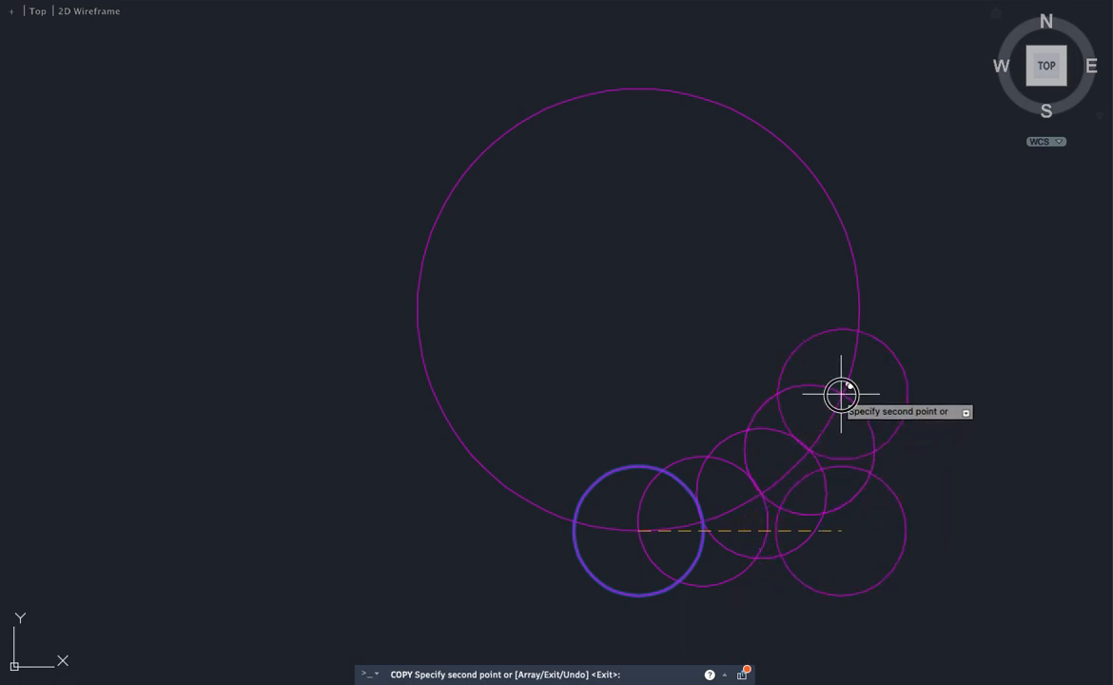
pyautogui.click(862, 320)
# Step: Copy the small circle four times up the large circle's left side, centring each copy at the previous one's crossing
pyautogui.click(574, 522)
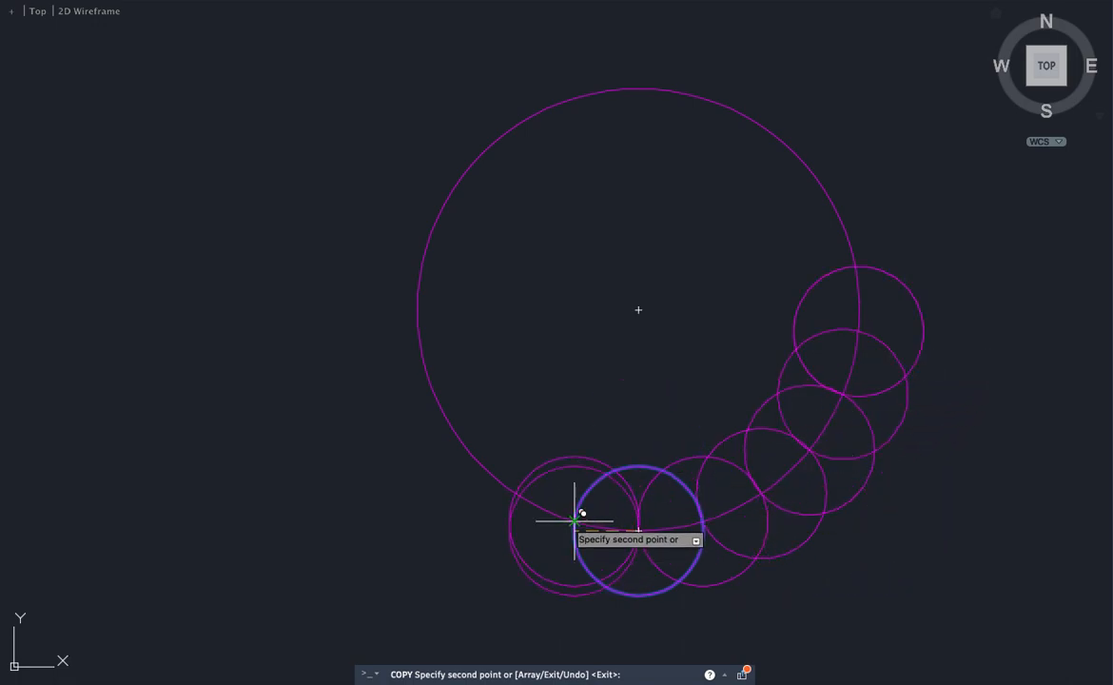
pyautogui.click(515, 494)
pyautogui.click(466, 448)
pyautogui.click(437, 390)
pyautogui.press('Return')
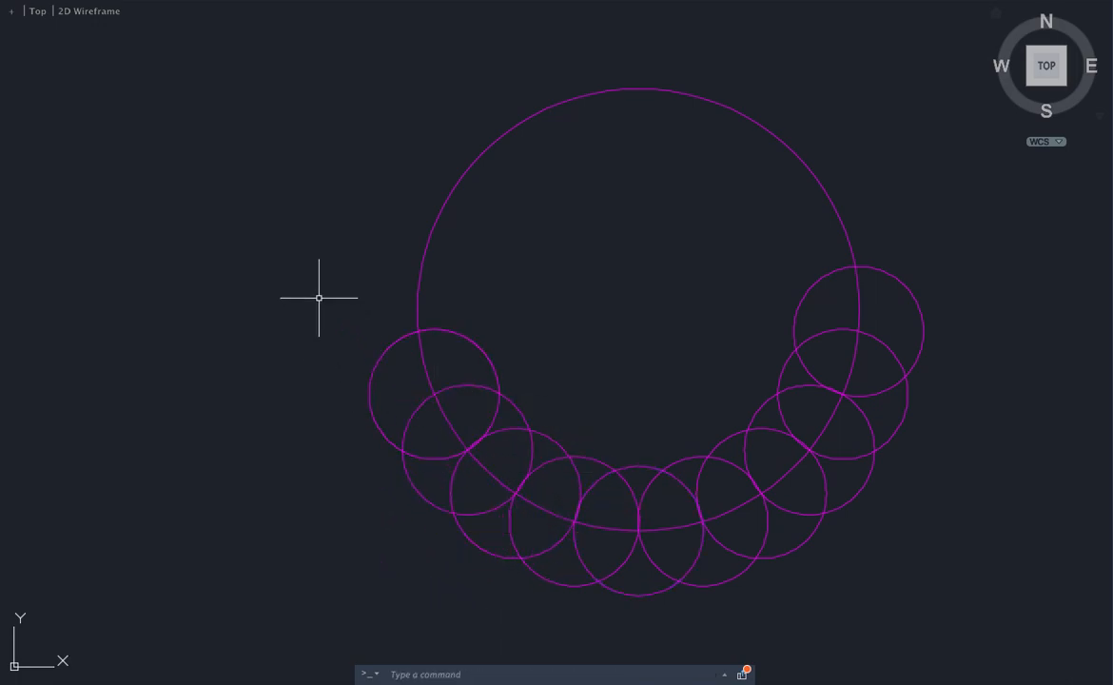
# Step: Copy the topmost small circle on the large circle's left side, from its centre to where it crosses the large circle above
pyautogui.click(480, 351)
pyautogui.click(467, 327)
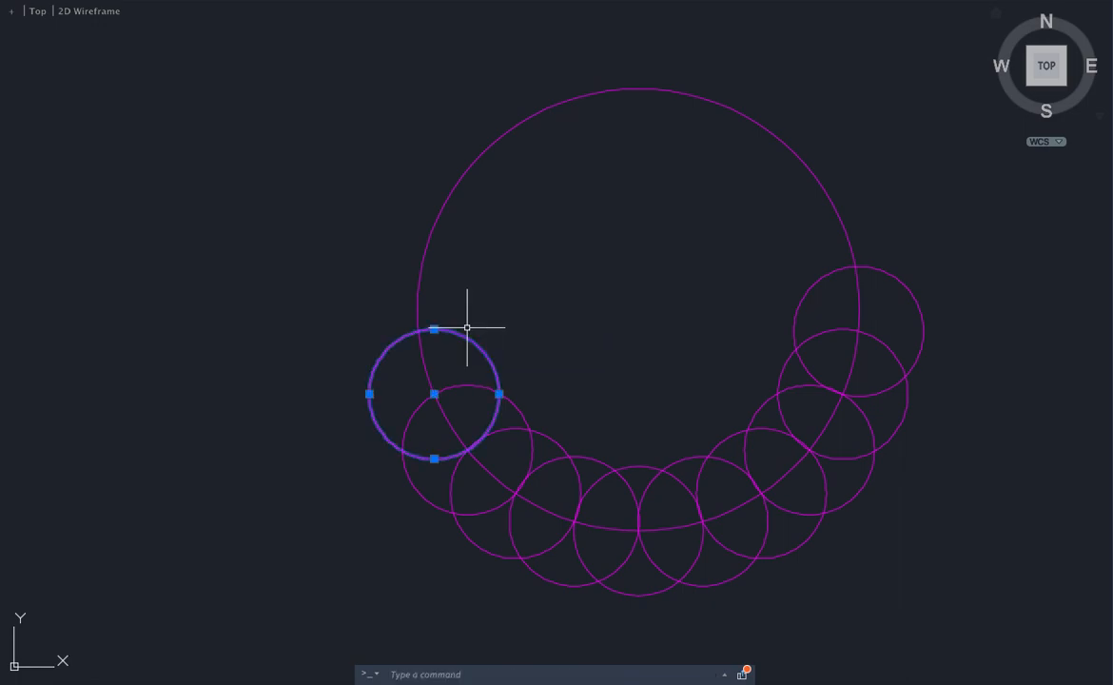
pyautogui.write('o')
pyautogui.press('Return')
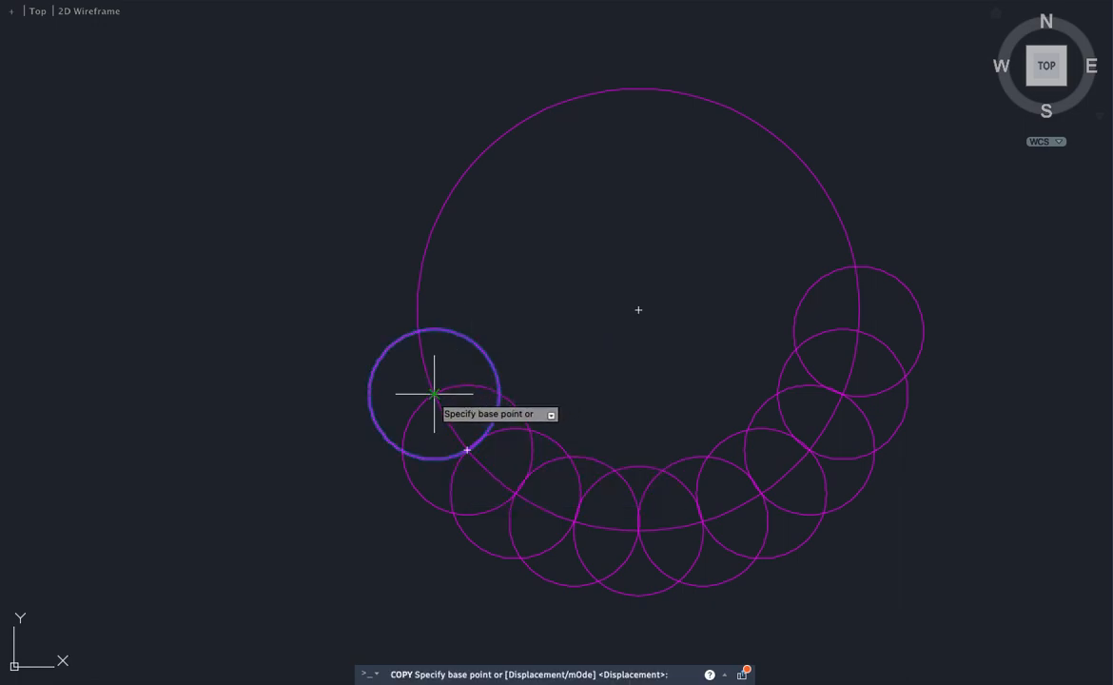
pyautogui.click(434, 394)
pyautogui.click(418, 331)
pyautogui.press('Return')
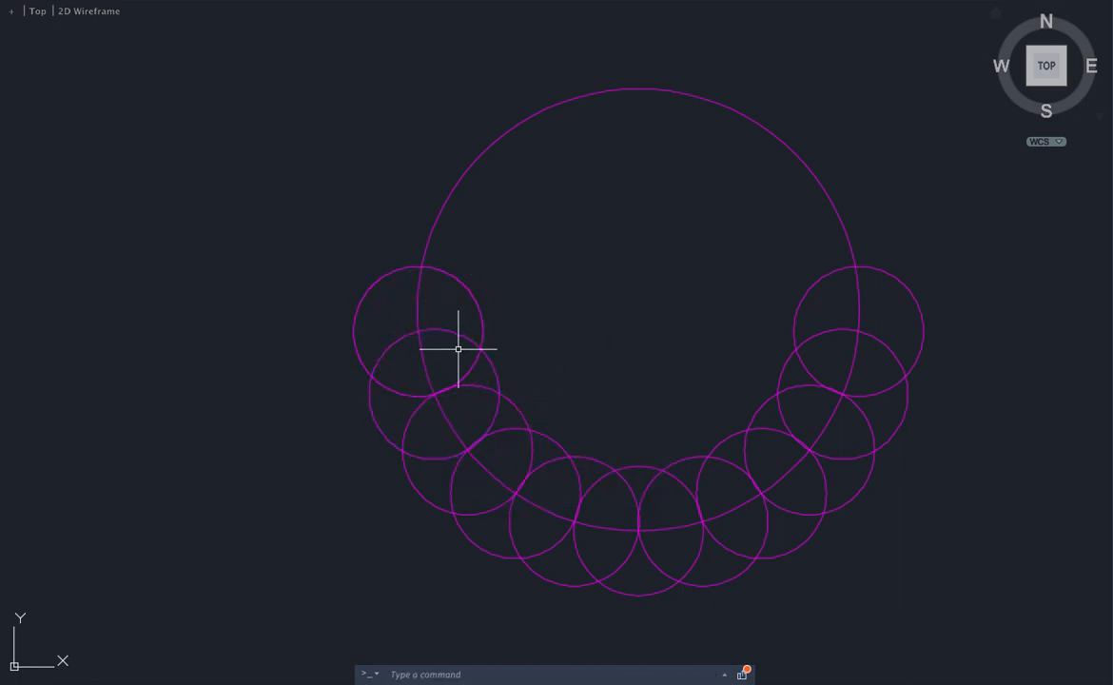
# Step: Add one more small circle above the newest left copy, centred exactly on that copy's upper crossing with the large circle
pyautogui.click(487, 332)
pyautogui.click(479, 318)
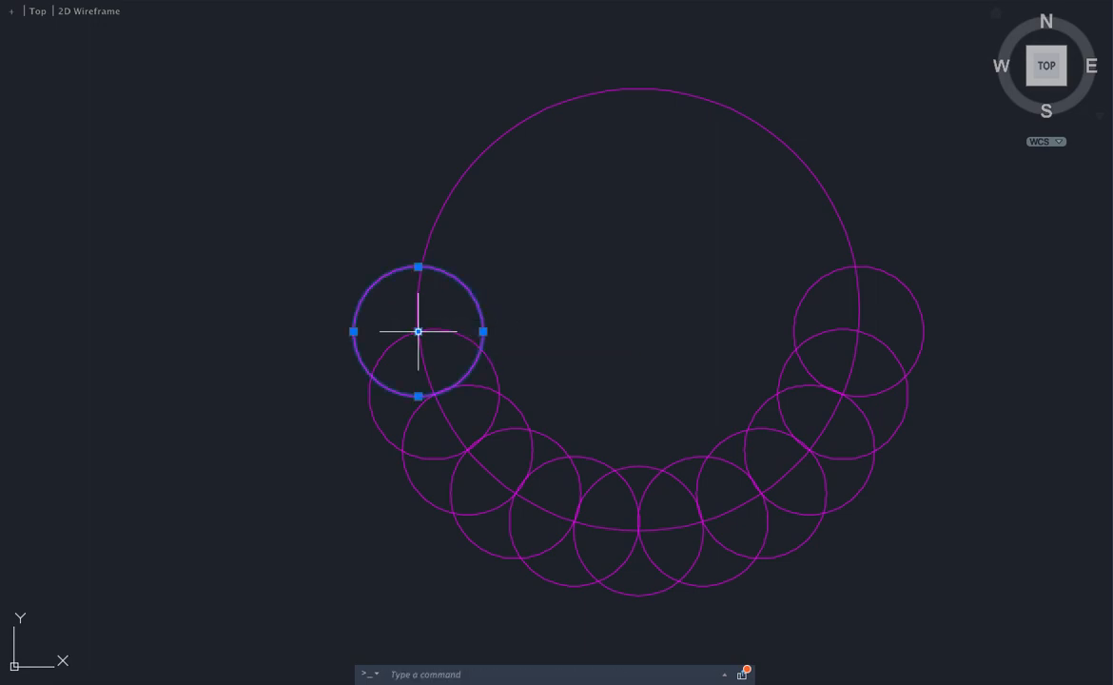
pyautogui.scroll(3, 414, 257)
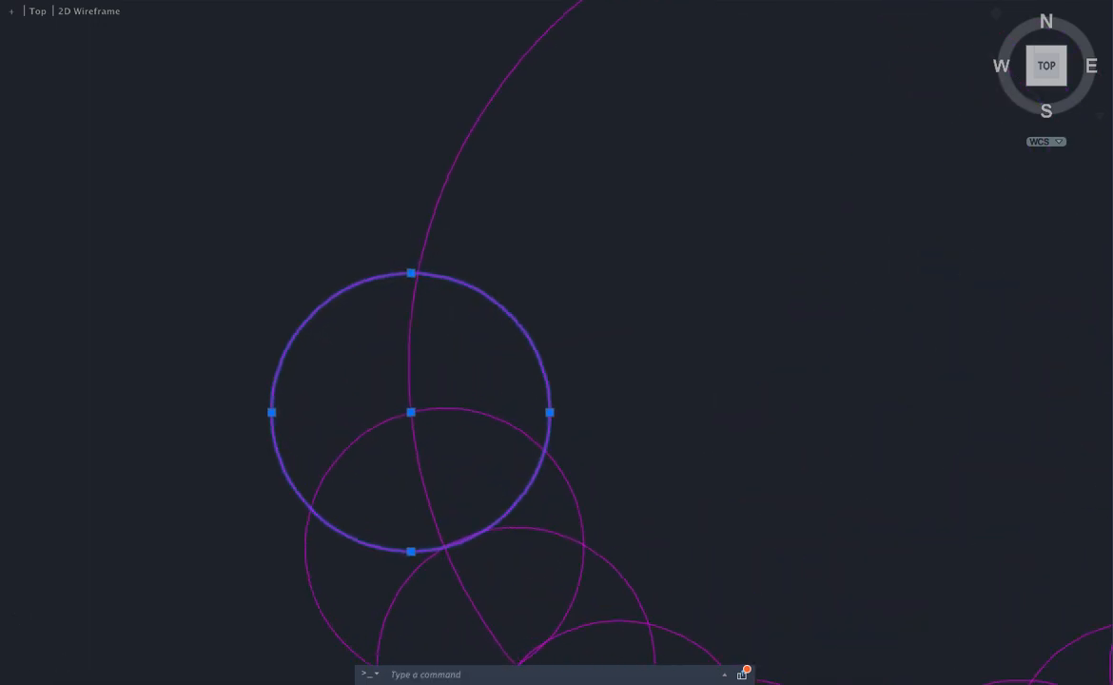
pyautogui.write('o')
pyautogui.press('Return')
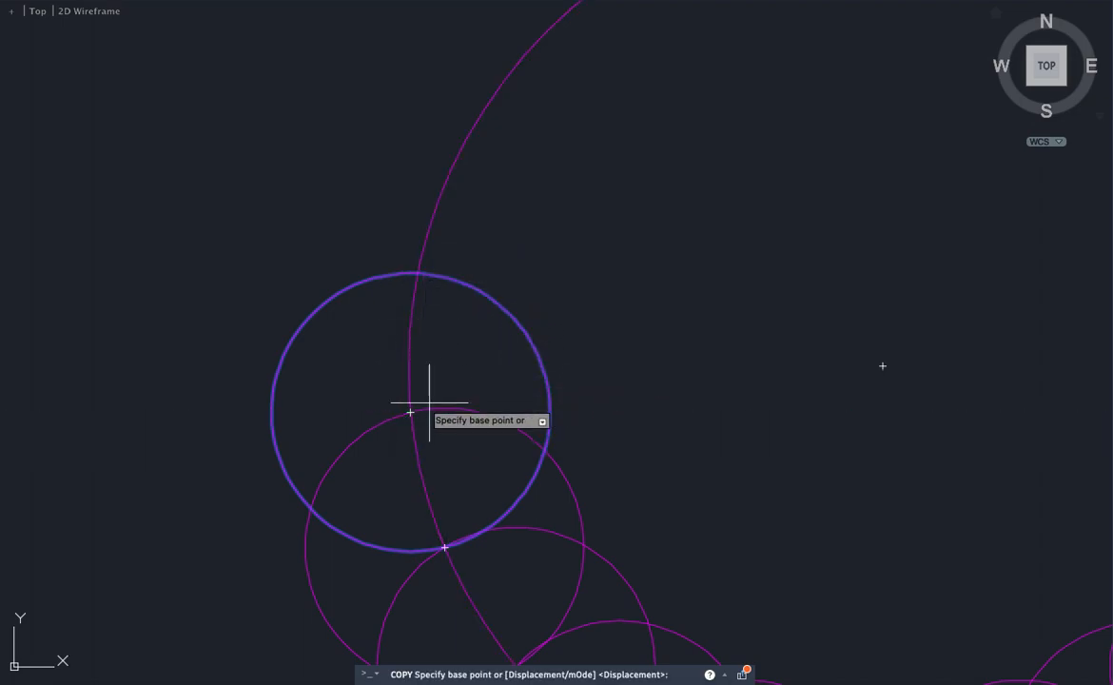
pyautogui.click(410, 412)
pyautogui.scroll(6, 419, 279)
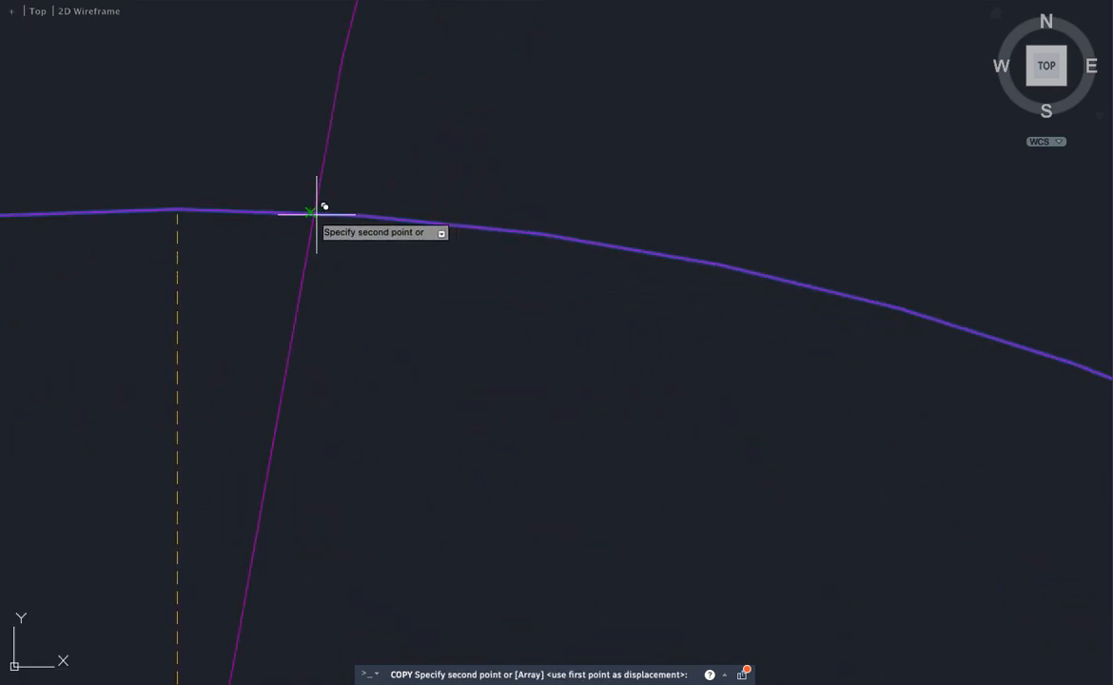
pyautogui.click(312, 212)
pyautogui.press('Return')
pyautogui.scroll(-5, 349, 246)
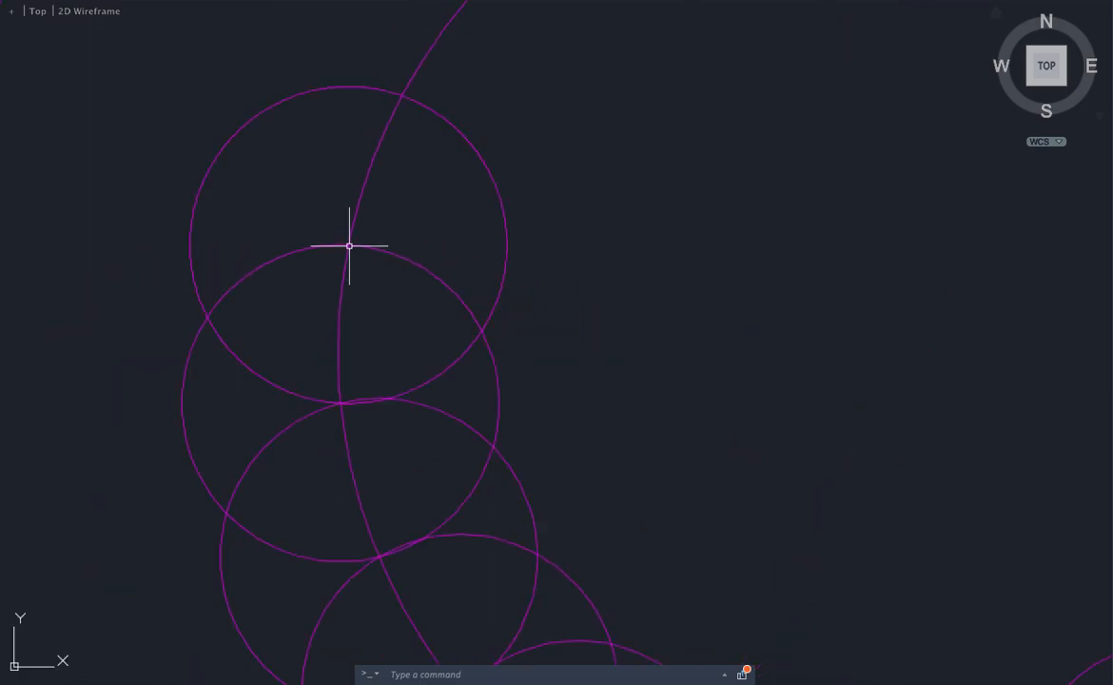
pyautogui.scroll(-4, 405, 184)
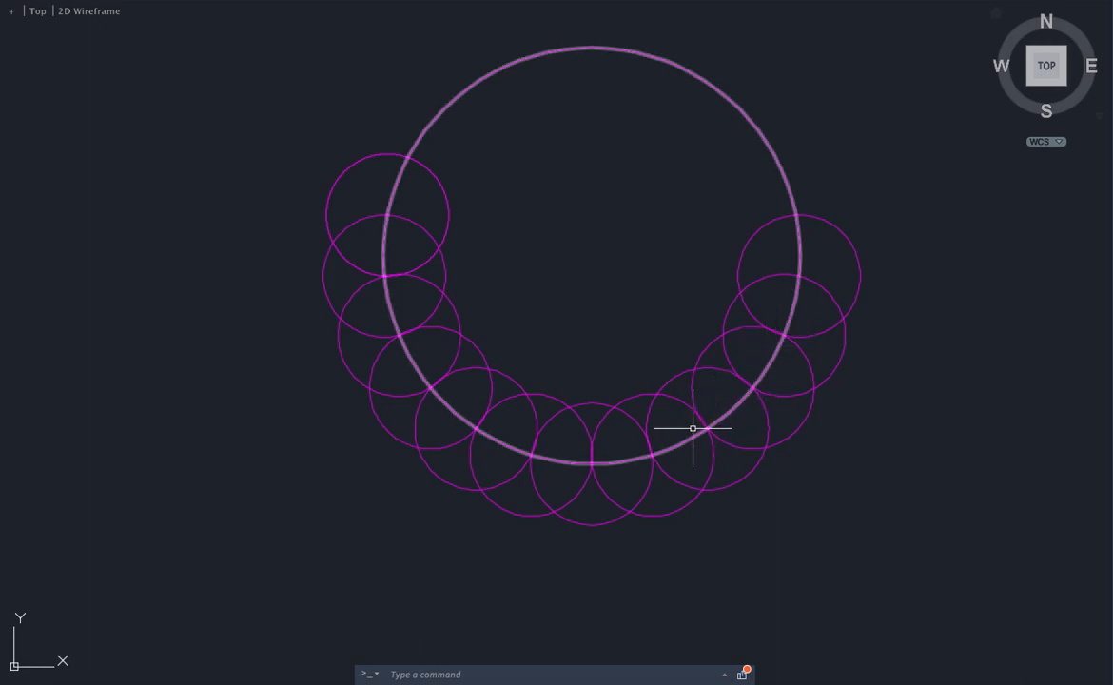
# Step: Draw vertical construction lines through the right and left quadrant points of the large circle
pyautogui.scroll(-3, 676, 435)
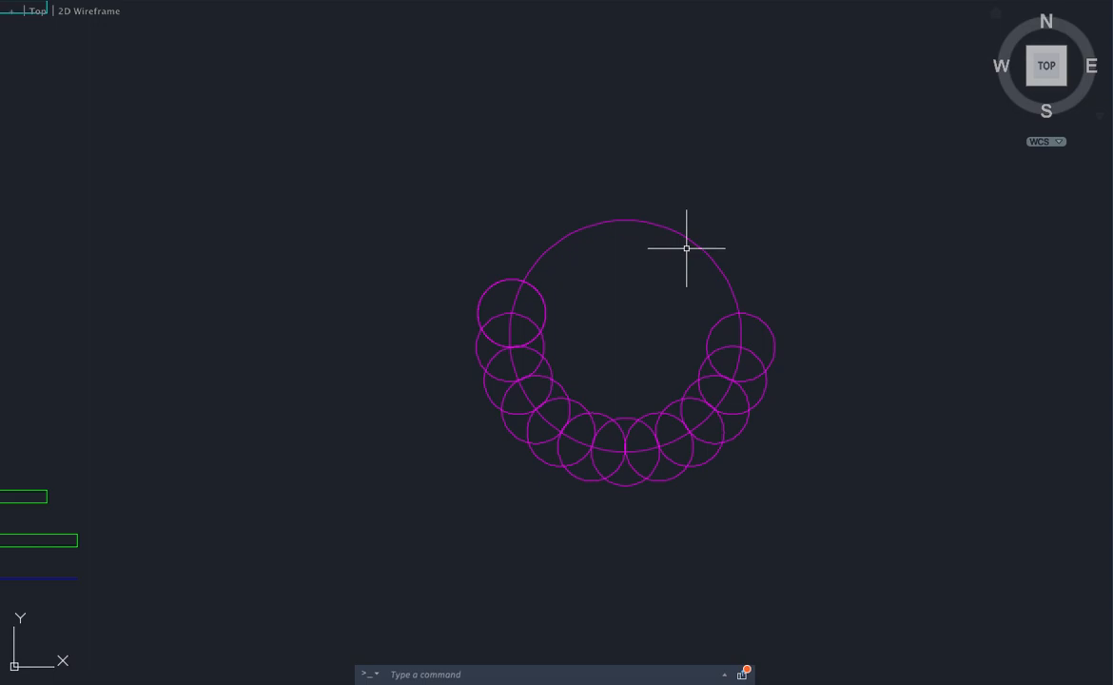
pyautogui.write('l')
pyautogui.press('Return')
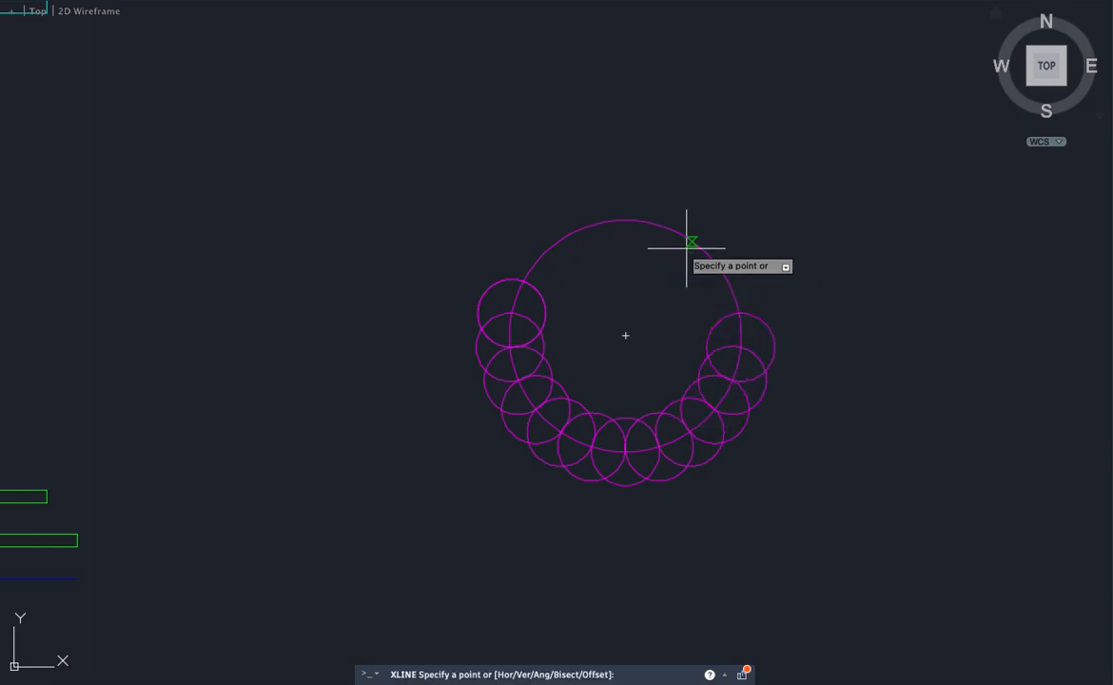
pyautogui.write('V')
pyautogui.press('Return')
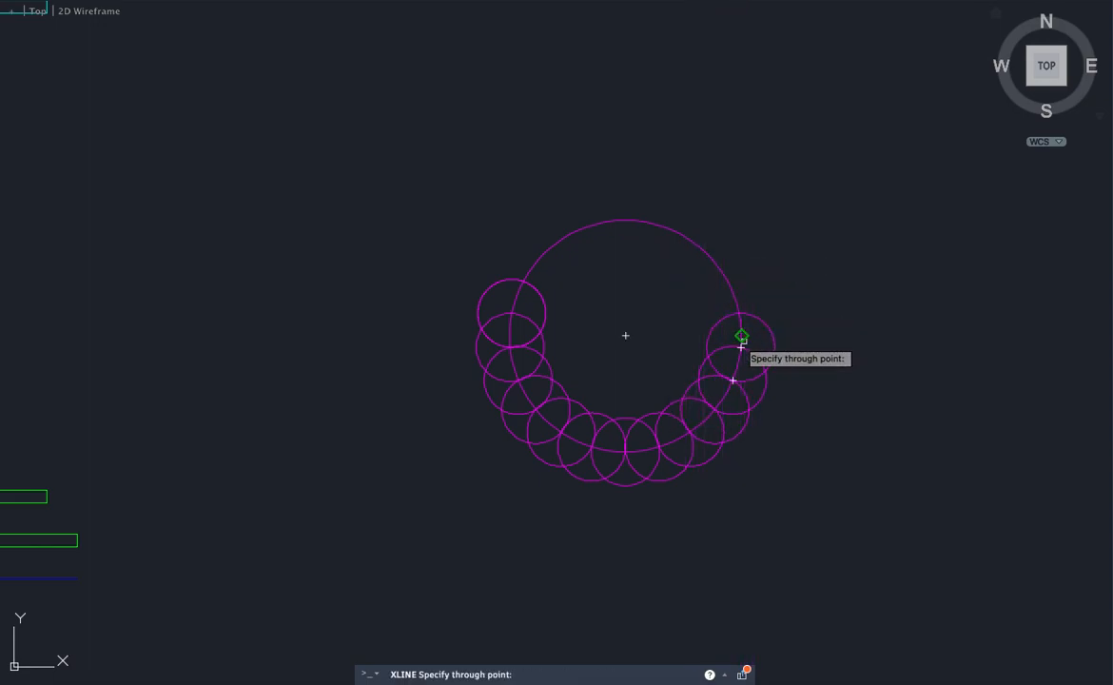
pyautogui.click(742, 335)
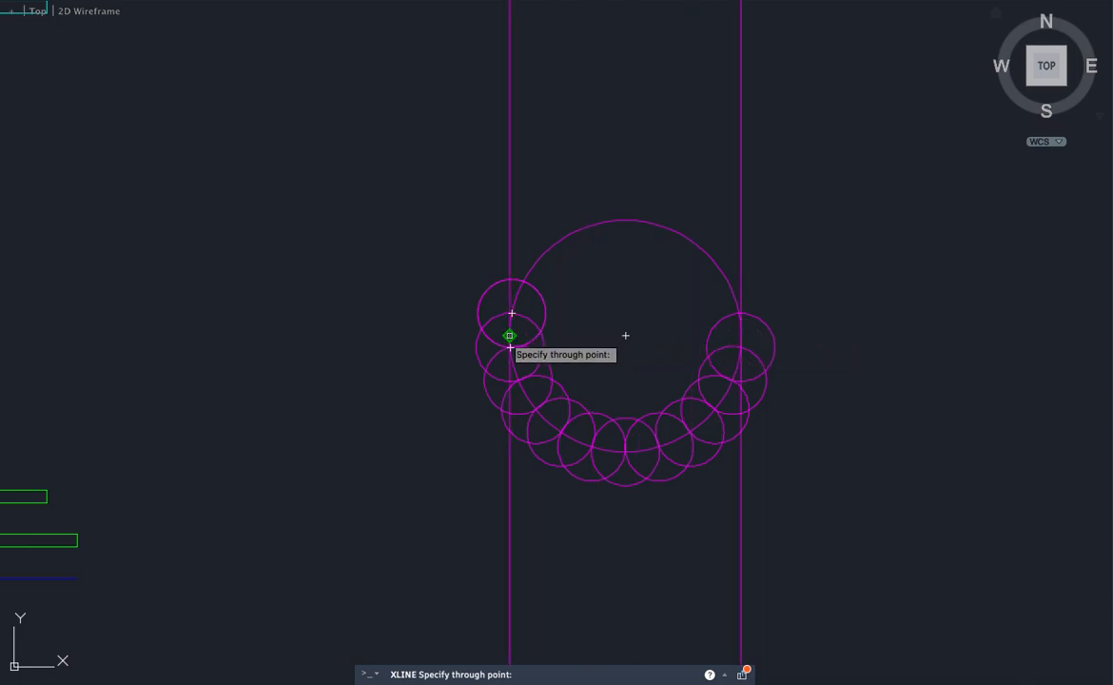
pyautogui.click(509, 335)
pyautogui.press('Return')
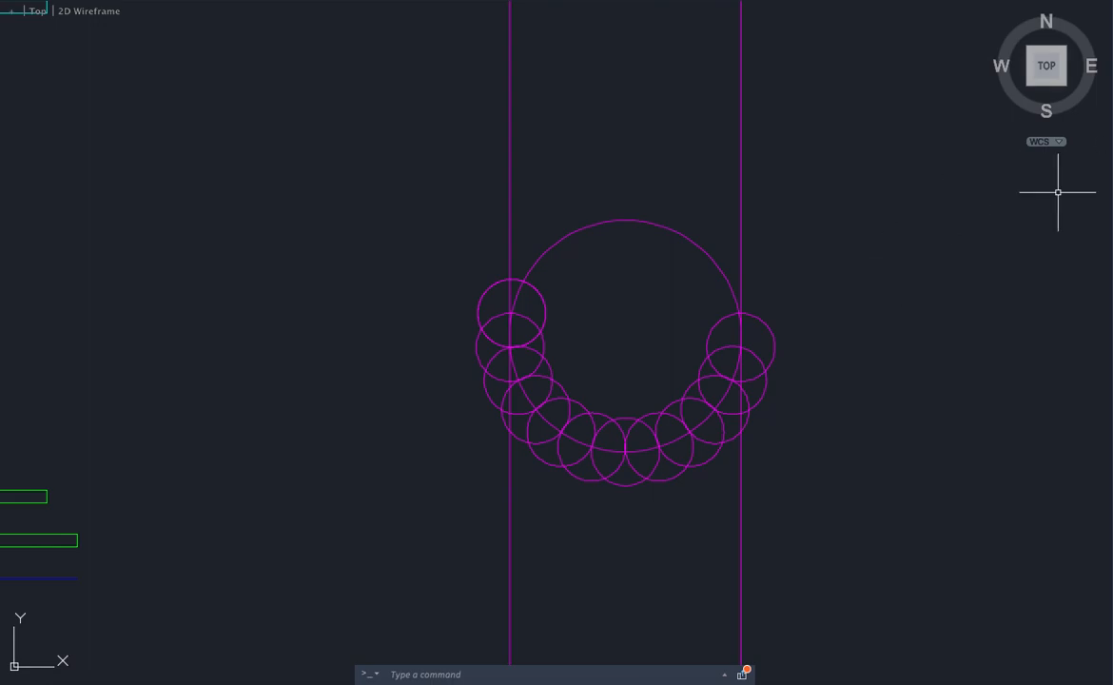
# Step: Draw nine yellow vertical construction lines through the small circles' centres between the large circle's two edge lines
pyautogui.write('xl')
pyautogui.press('Return')
pyautogui.click(754, 306)
pyautogui.scroll(3, 767, 362)
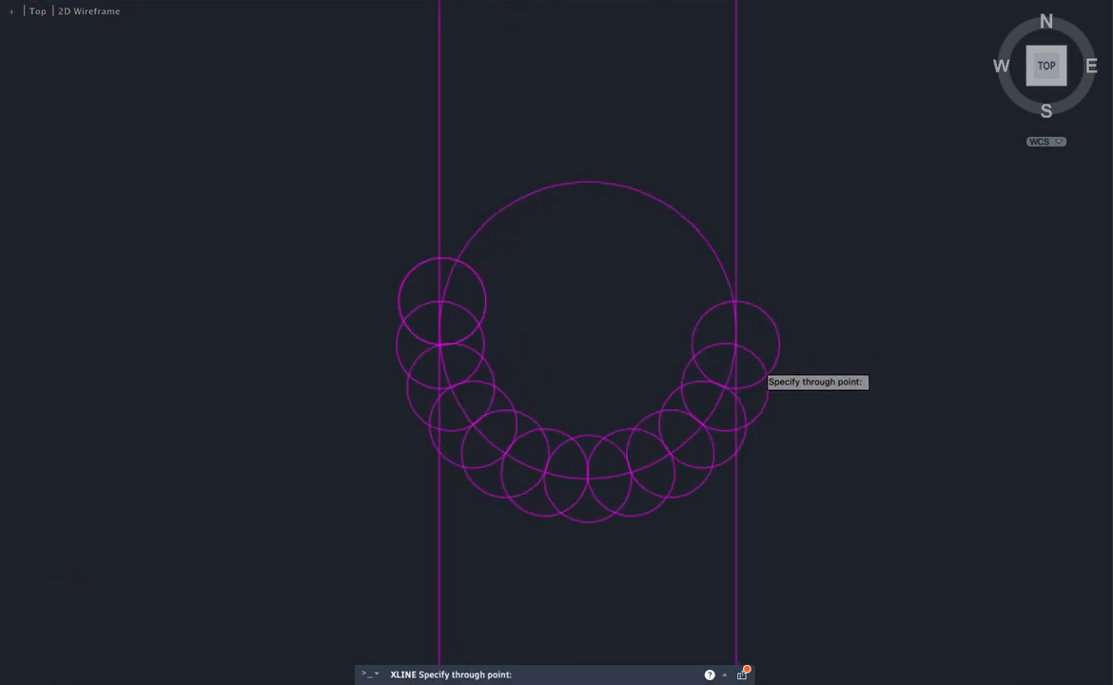
pyautogui.click(684, 444)
pyautogui.click(639, 484)
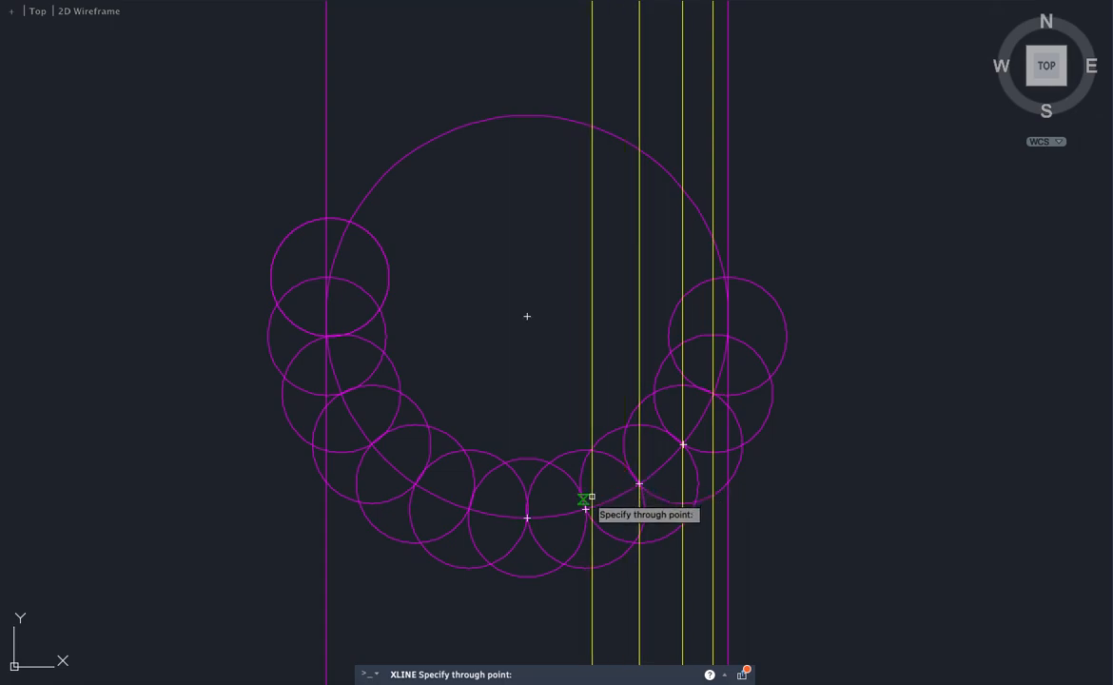
pyautogui.click(585, 509)
pyautogui.click(527, 518)
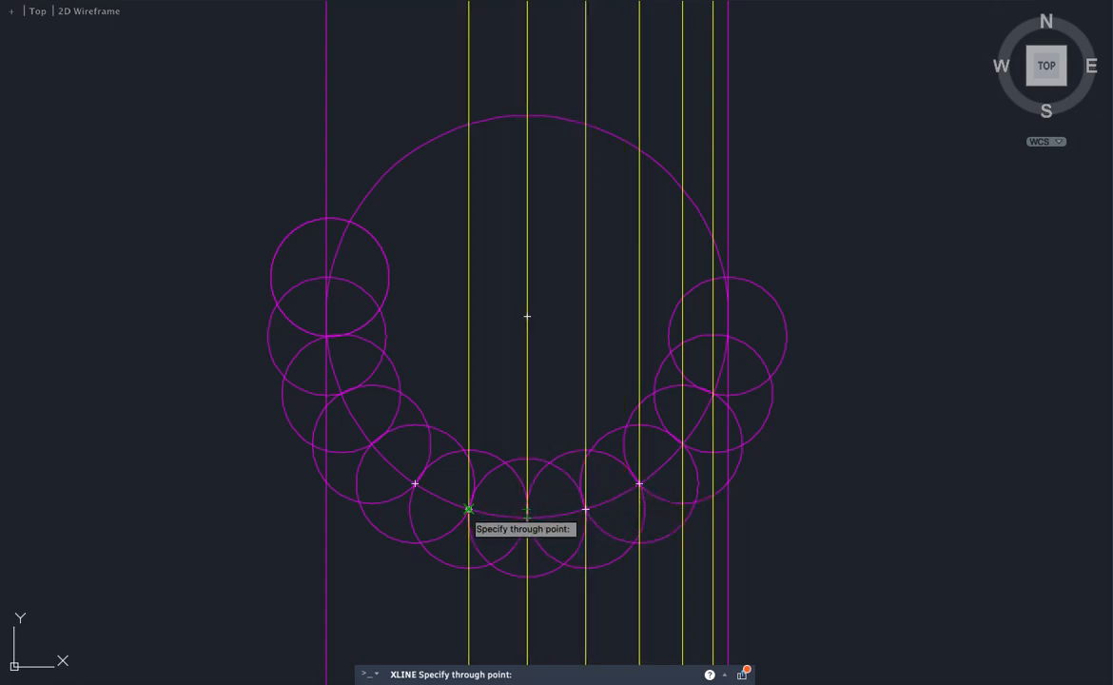
pyautogui.click(468, 509)
pyautogui.click(415, 484)
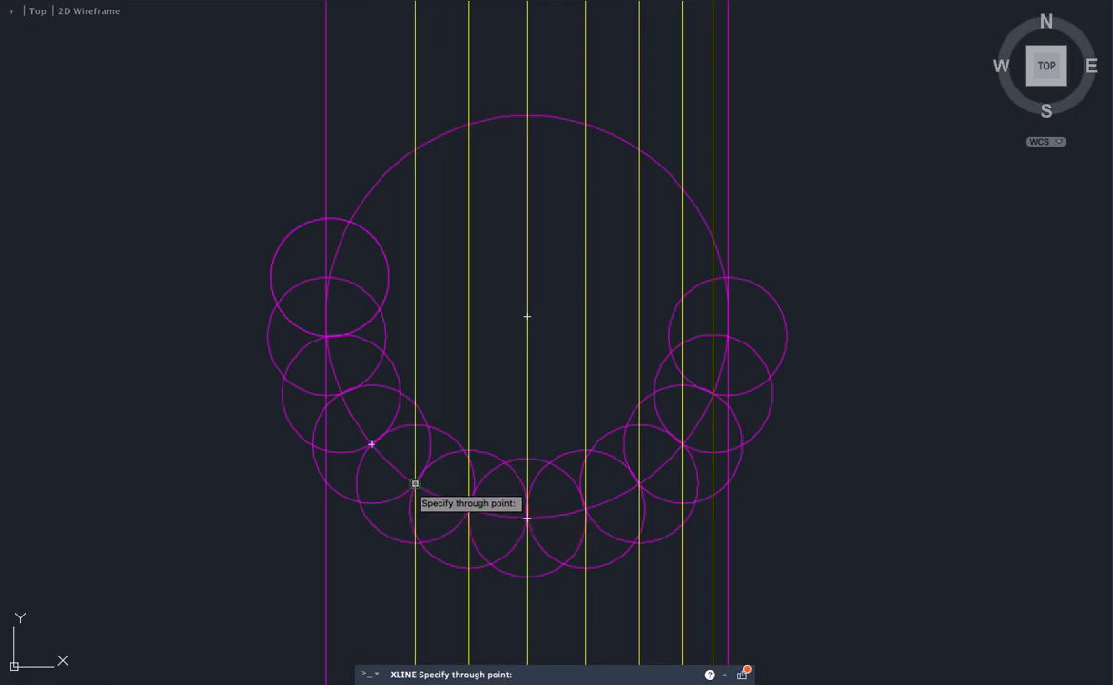
pyautogui.click(371, 445)
pyautogui.click(341, 393)
pyautogui.press('Escape')
pyautogui.scroll(-5, 587, 383)
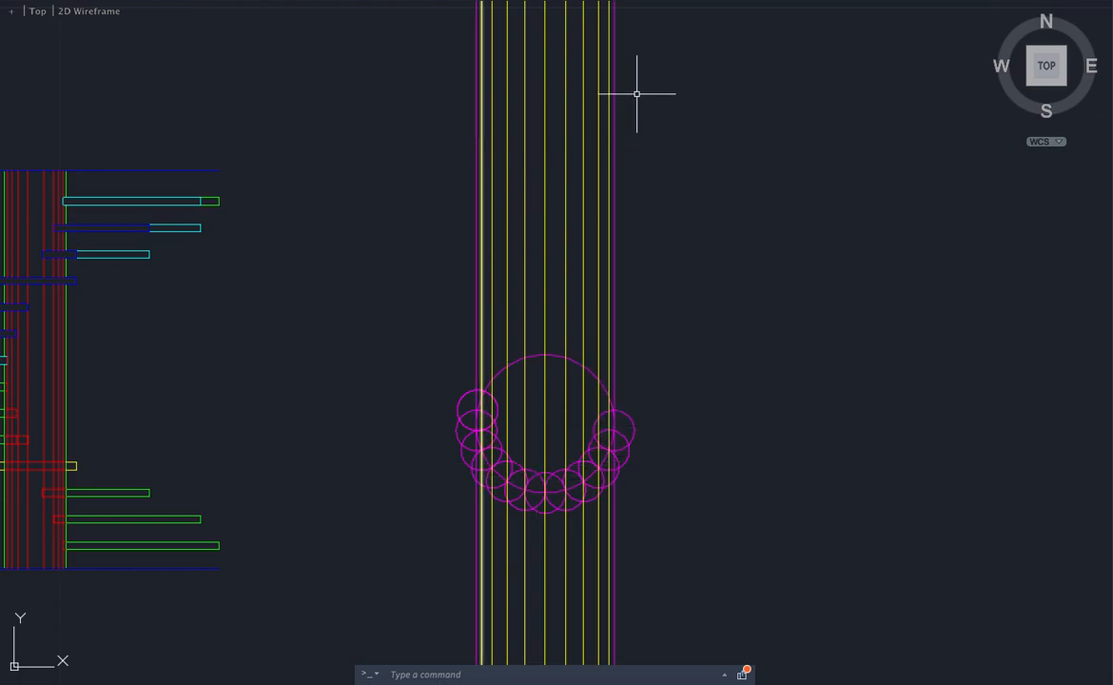
# Step: Draw a horizontal line across all the construction lines above the circles and copy it straight down, keeping it above the large circle
pyautogui.write('l')
pyautogui.press('Return')
pyautogui.click(646, 54)
pyautogui.click(447, 54)
pyautogui.press('Return')
pyautogui.click(449, 42)
pyautogui.click(409, 112)
pyautogui.write('co')
pyautogui.press('Return')
pyautogui.click(403, 109)
pyautogui.click(407, 282)
pyautogui.press('Return')
# Step: Delete the large circle and all the small circles along it, keeping the construction lines
pyautogui.click(386, 315)
pyautogui.click(702, 556)
pyautogui.scroll(3, 616, 499)
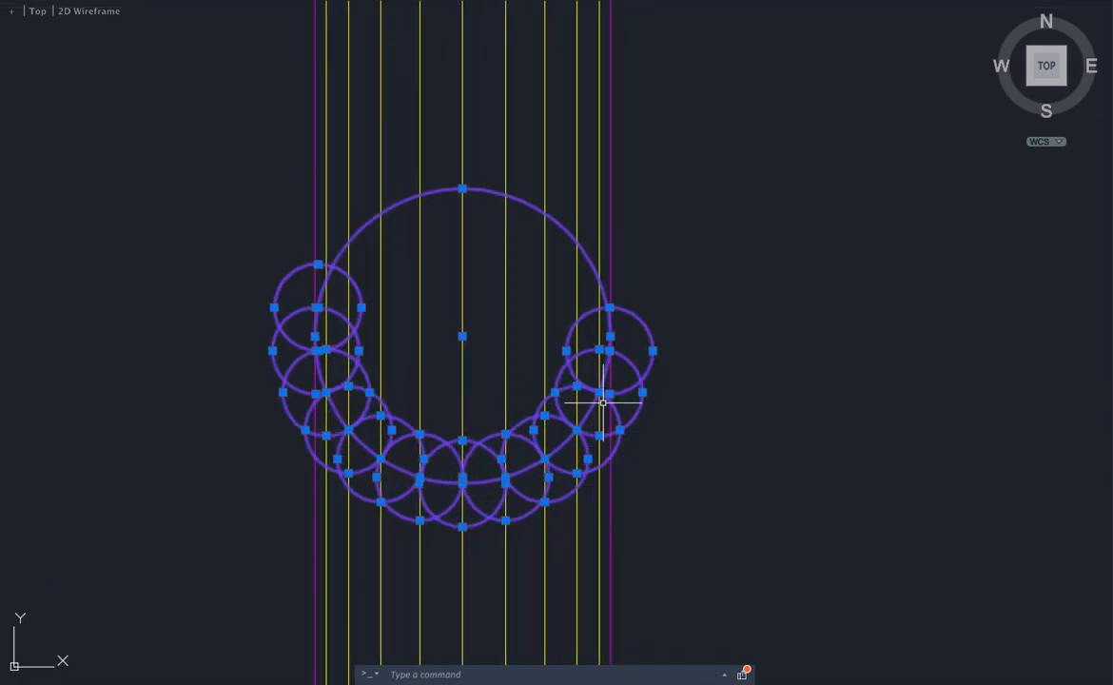
pyautogui.scroll(-4, 651, 385)
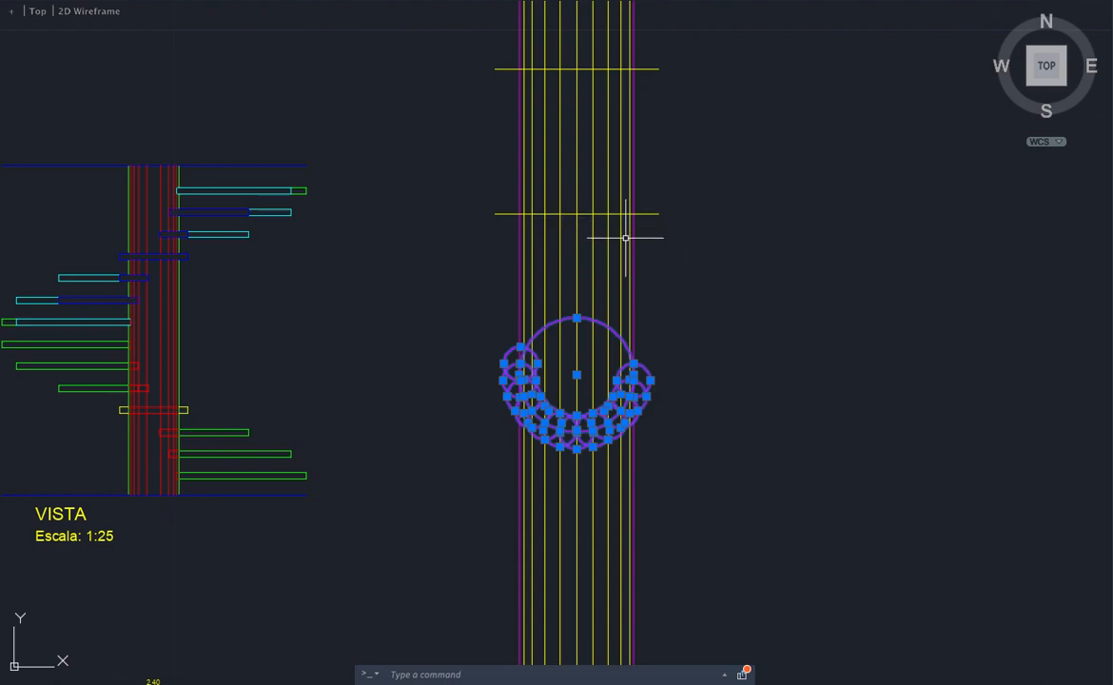
pyautogui.press('Escape')
pyautogui.click(485, 280)
pyautogui.click(711, 470)
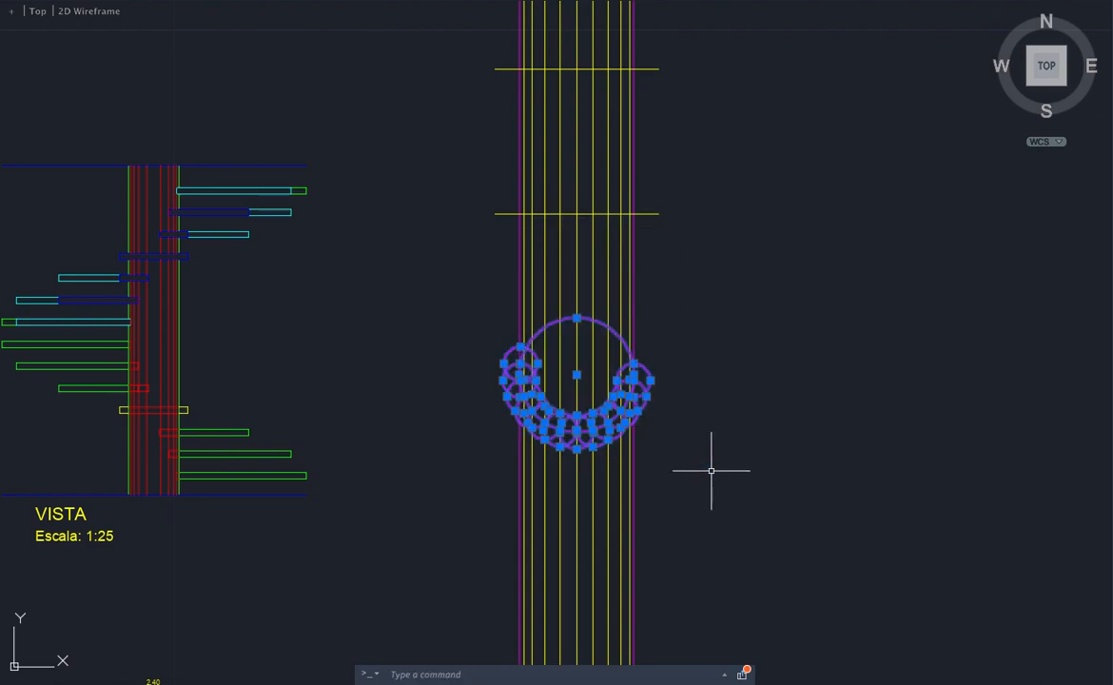
pyautogui.press('Delete')
# Step: Trim the vertical construction lines below the lower horizontal line and above the upper one
pyautogui.press('Return')
pyautogui.click(708, 385)
pyautogui.click(507, 459)
pyautogui.scroll(-3, 579, 461)
pyautogui.scroll(4, 666, 149)
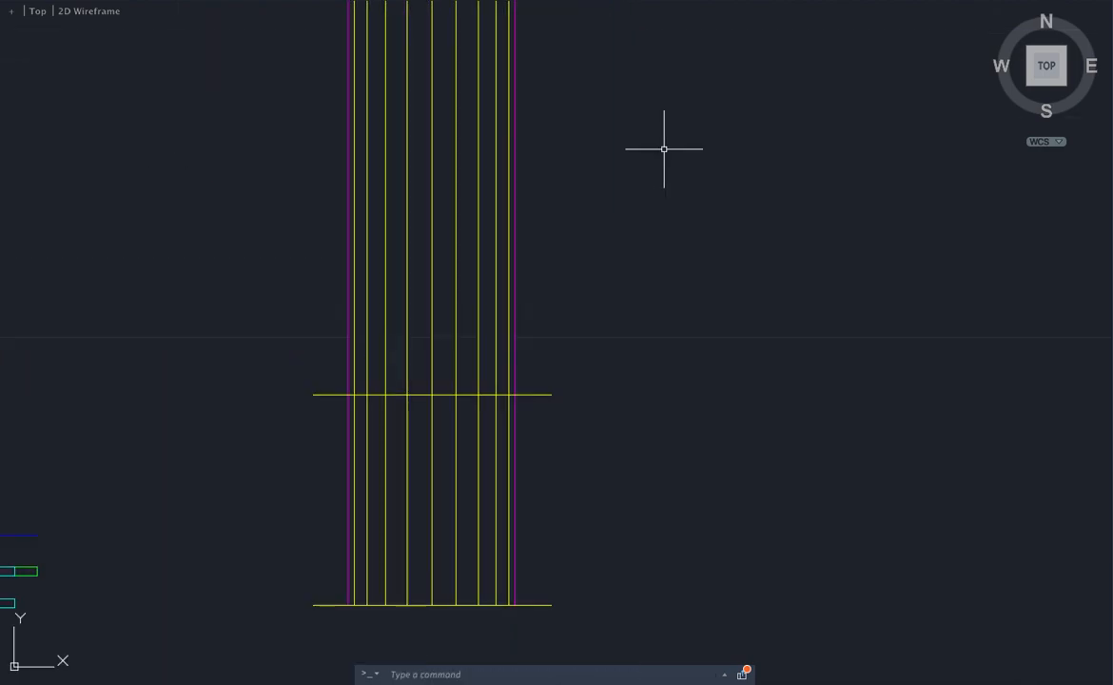
pyautogui.press('Return')
pyautogui.click(283, 268)
pyautogui.click(549, 230)
pyautogui.press('Return')
pyautogui.press('Return')
pyautogui.scroll(4, 441, 637)
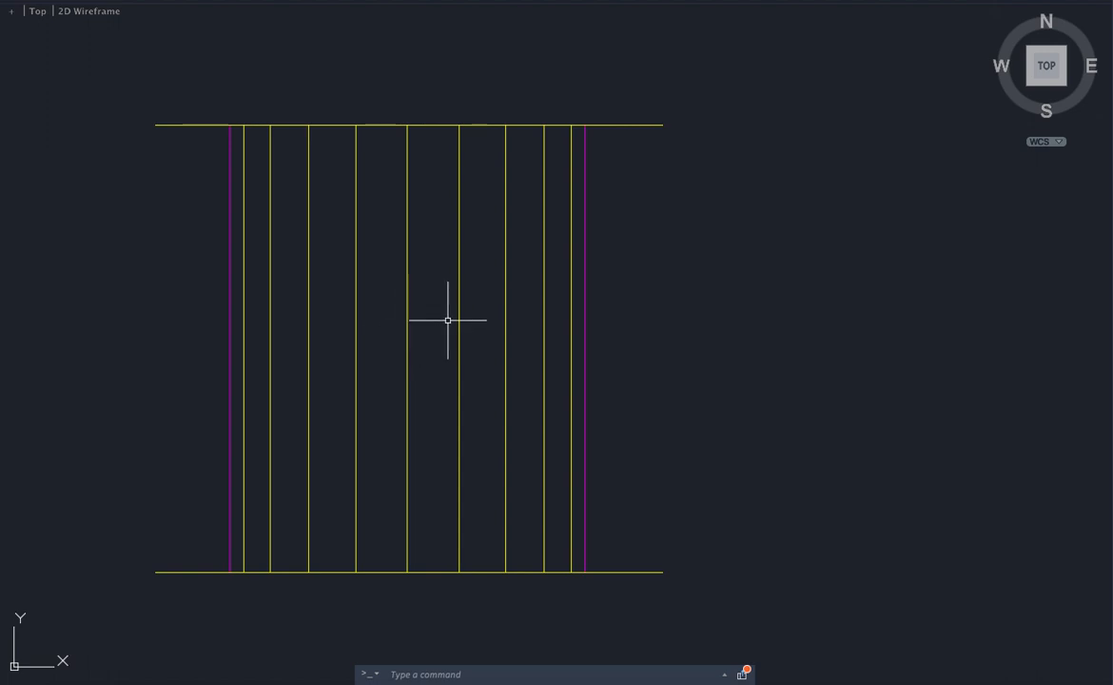
# Step: Compare the illustrated line spacing with the column's red lines, and delete the whole illustration beside the elevation
pyautogui.scroll(-7, 449, 321)
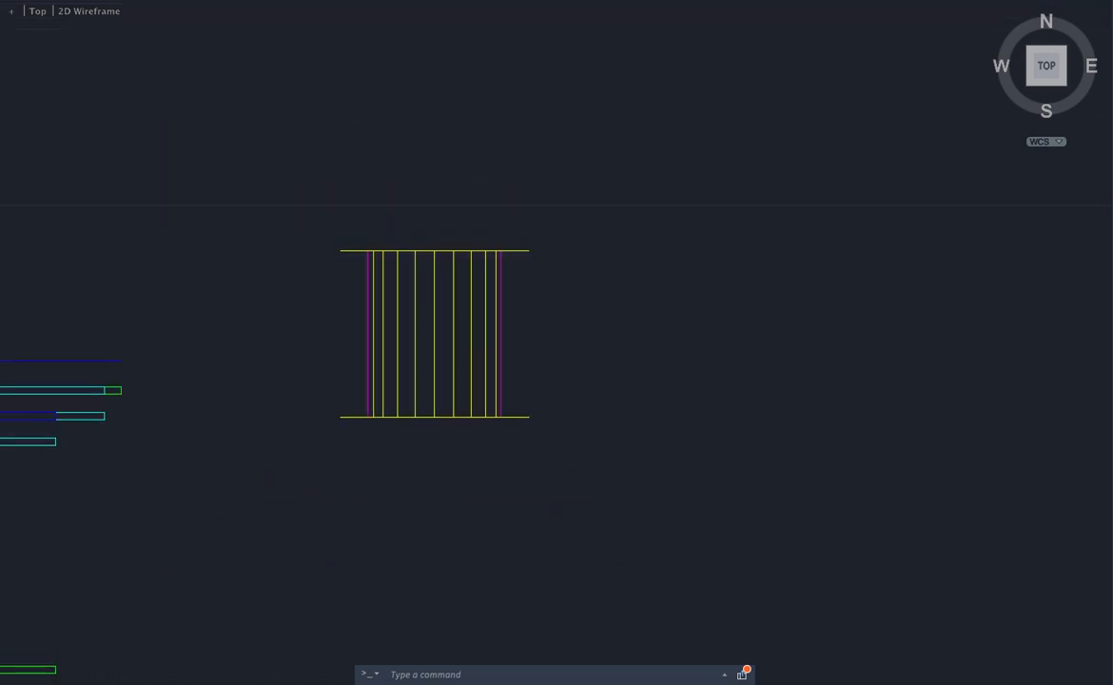
pyautogui.scroll(3, 161, 355)
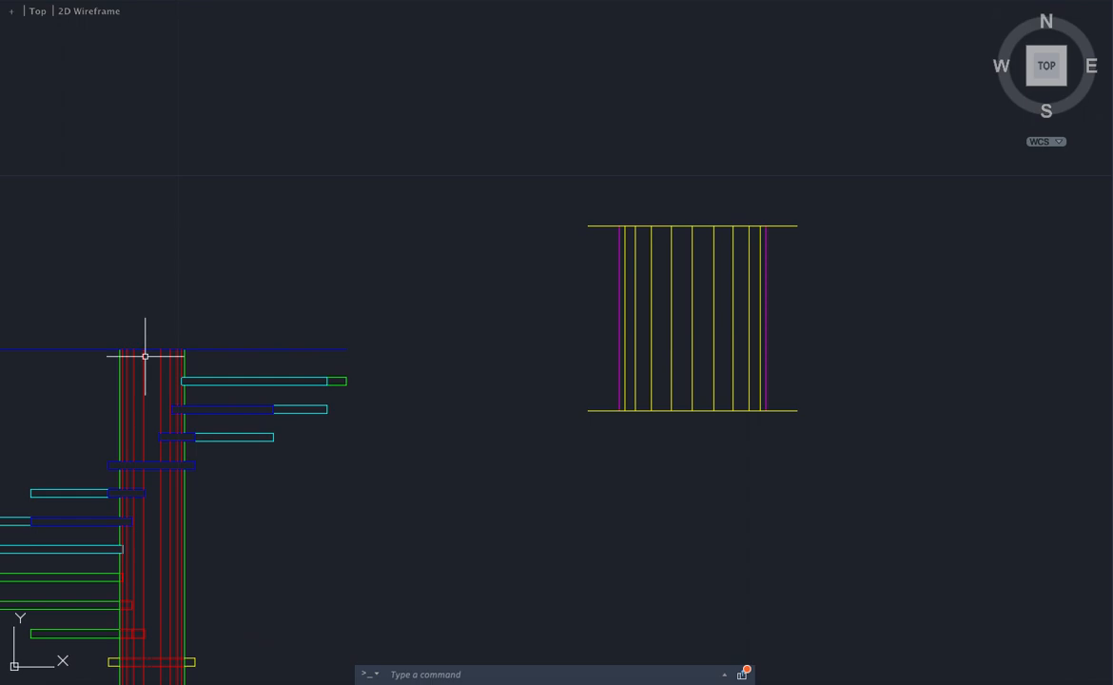
pyautogui.scroll(3, 147, 376)
pyautogui.scroll(2, 147, 376)
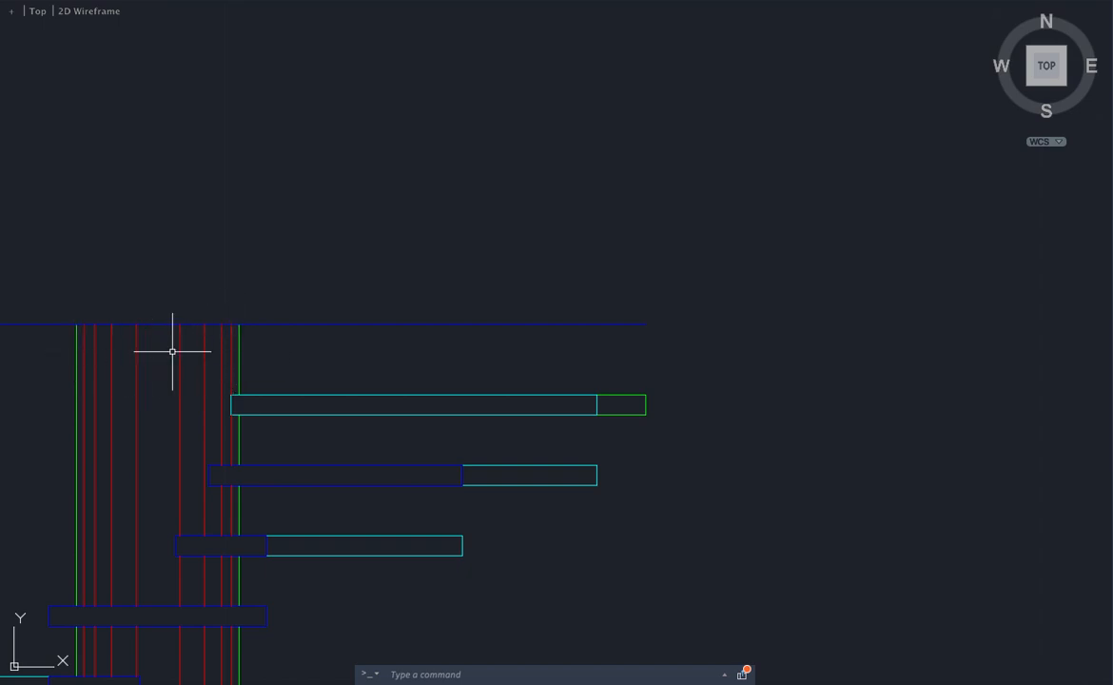
pyautogui.scroll(-5, 120, 373)
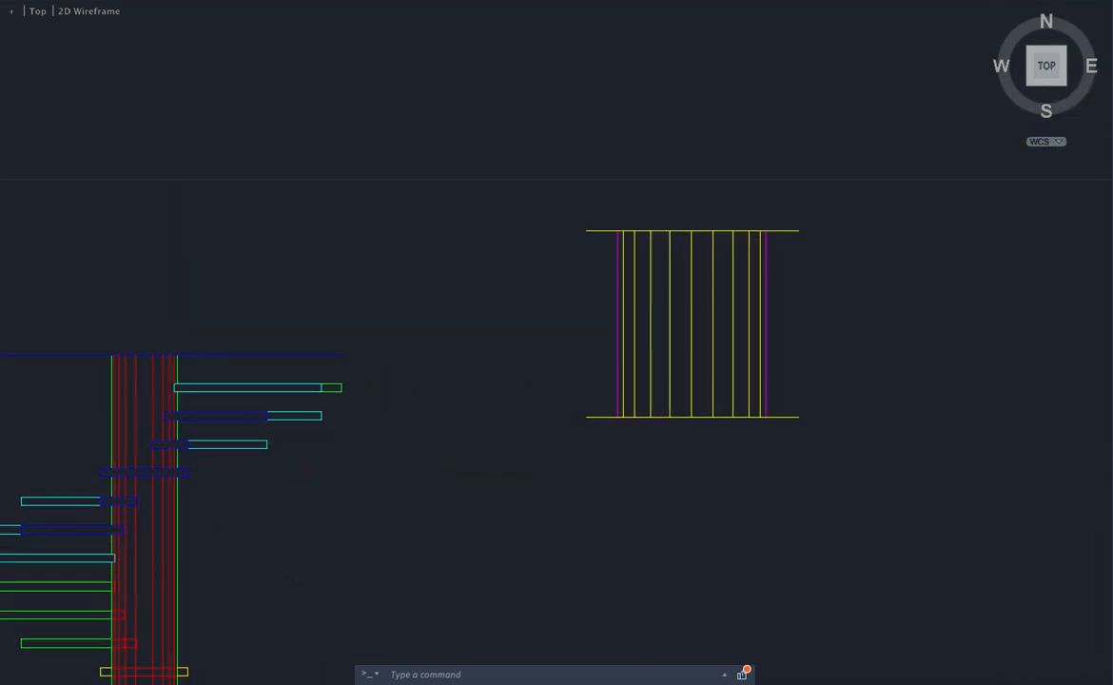
pyautogui.click(841, 213)
pyautogui.click(541, 430)
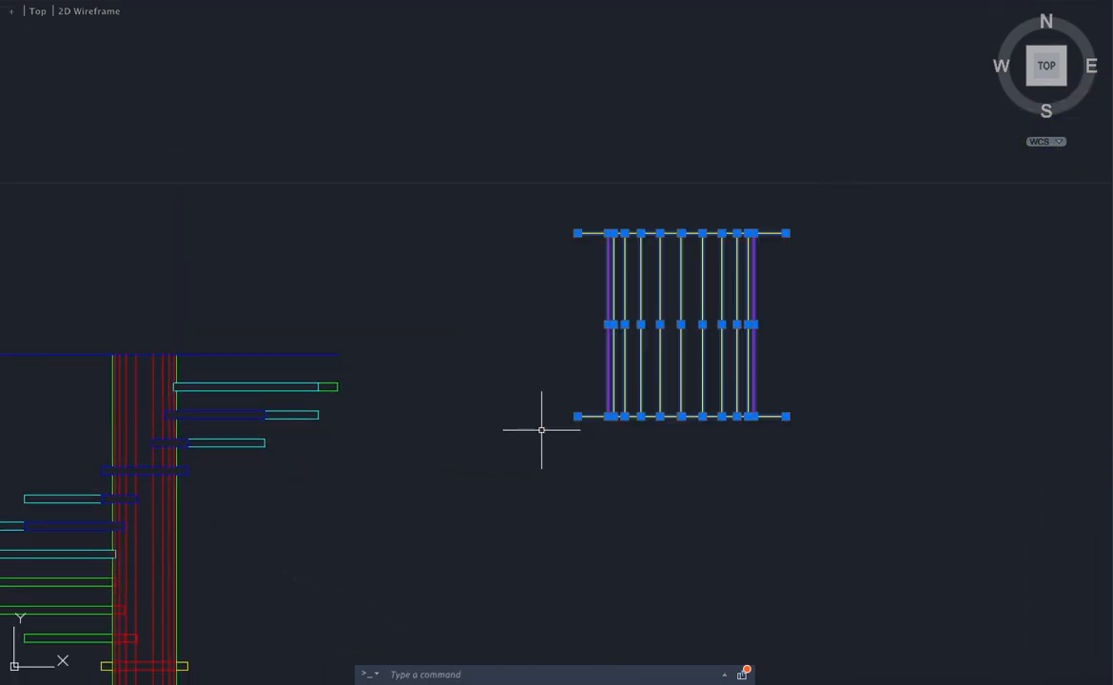
pyautogui.press('Delete')
pyautogui.scroll(-6, 540, 427)
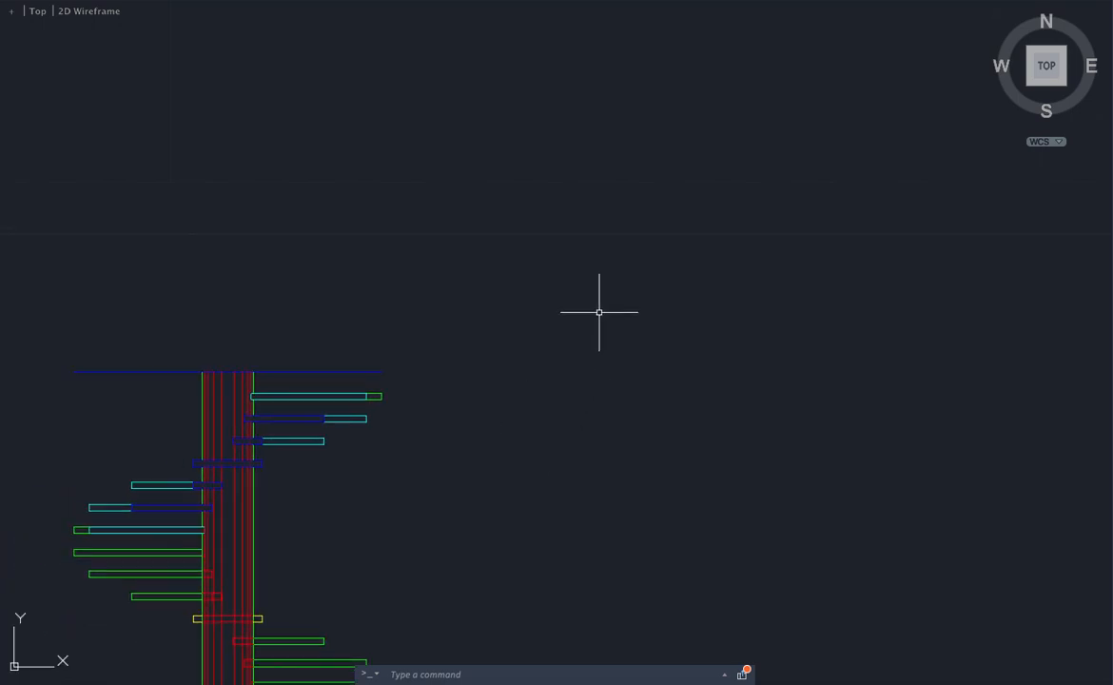
# Step: Change the horizontal line across the top of the elevation to red
pyautogui.scroll(3, 418, 536)
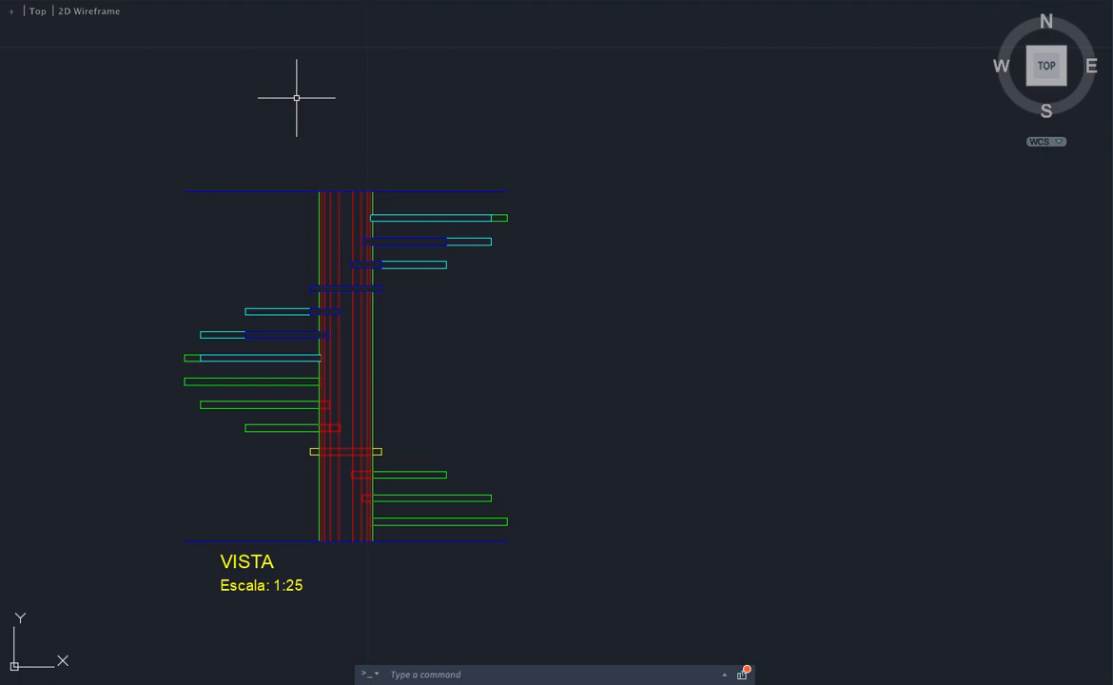
pyautogui.click(261, 193)
pyautogui.click(250, 174)
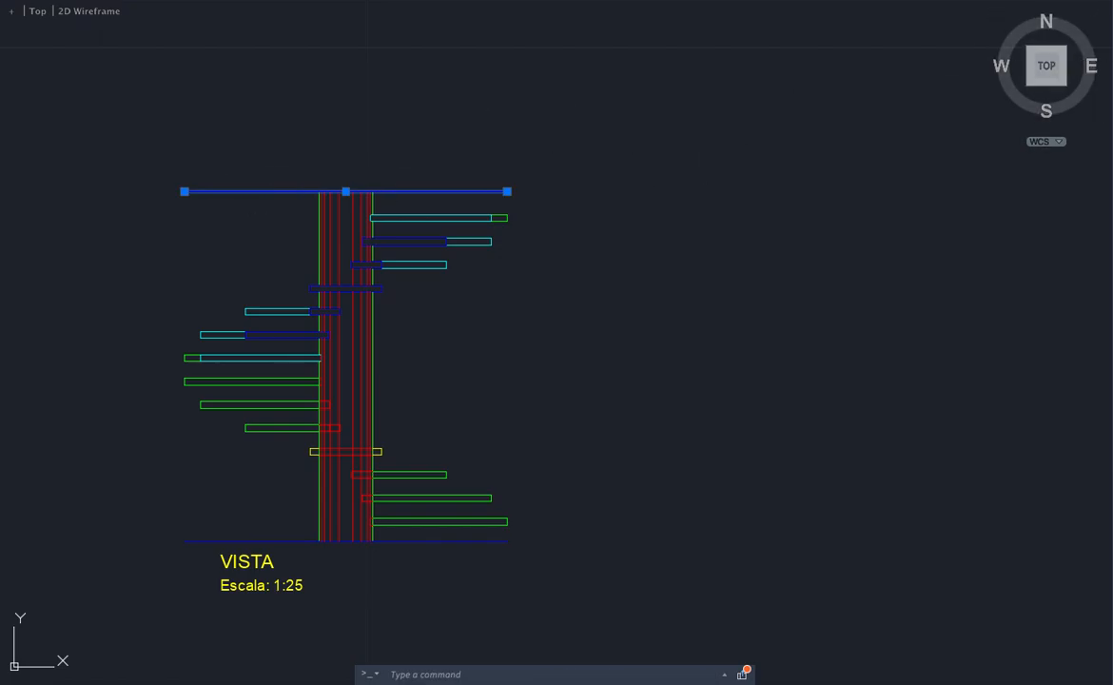
pyautogui.press('Escape')
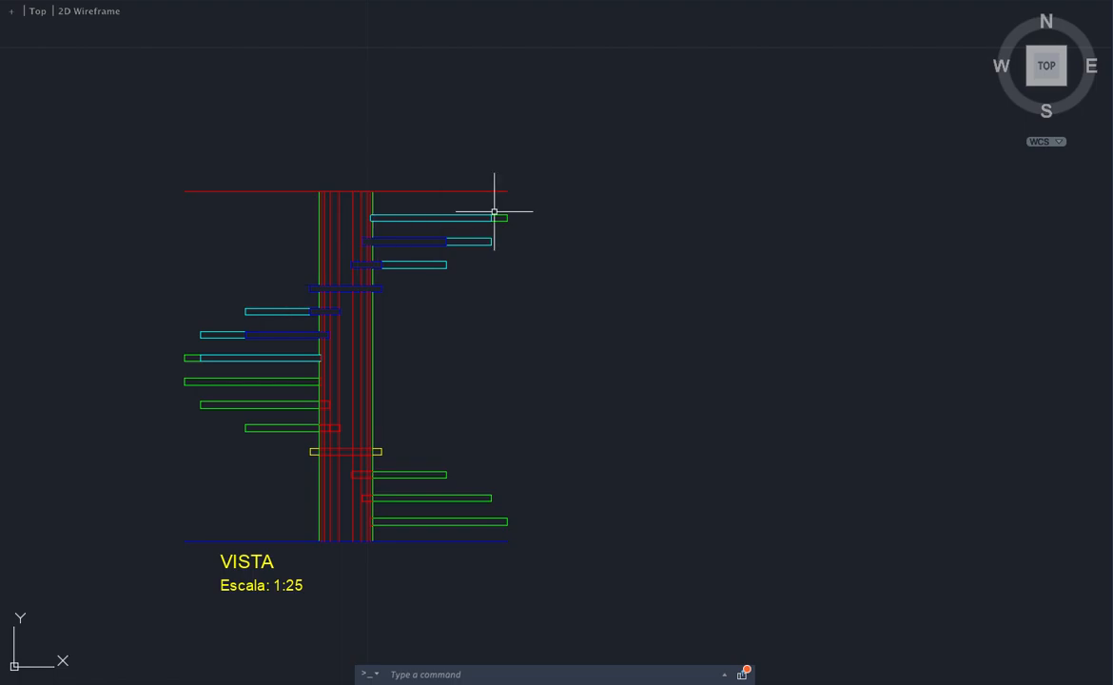
pyautogui.click(444, 552)
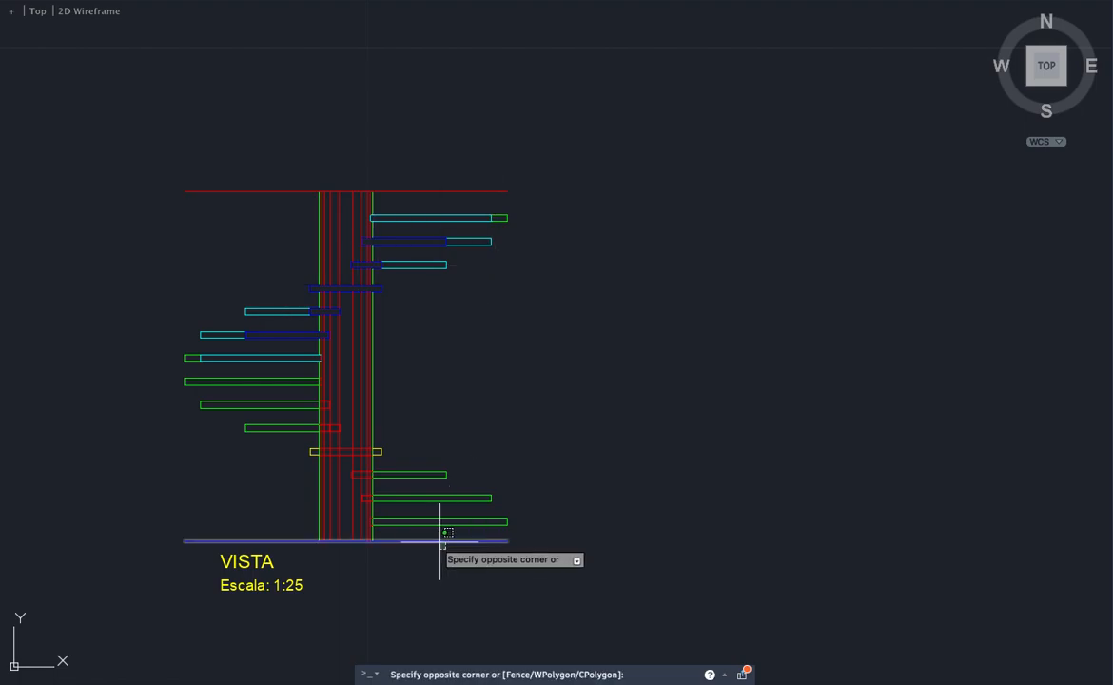
pyautogui.click(569, 487)
# Step: Move the VISTA title and its scale text straight down, away from the blue base line
pyautogui.scroll(-1, 569, 487)
pyautogui.scroll(4, 397, 586)
pyautogui.click(397, 584)
pyautogui.click(225, 430)
pyautogui.write('m')
pyautogui.press('Return')
pyautogui.click(497, 492)
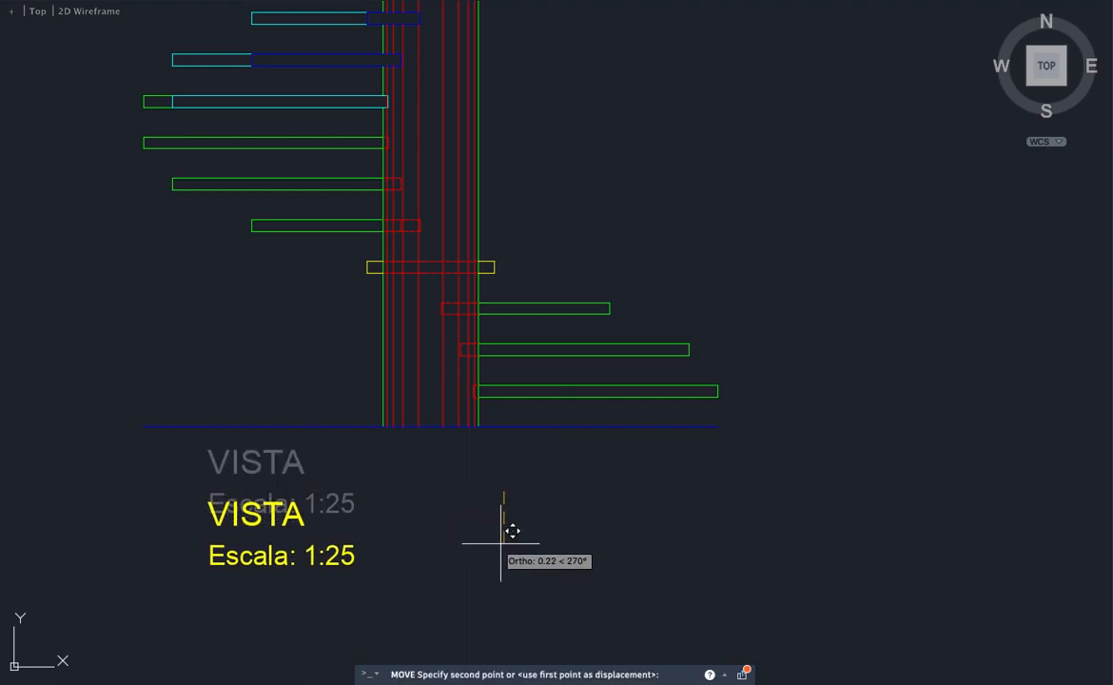
pyautogui.click(500, 552)
# Step: Copy the blue base line 0.15 straight down
pyautogui.click(534, 429)
pyautogui.click(529, 422)
pyautogui.write('co')
pyautogui.press('Return')
pyautogui.click(553, 443)
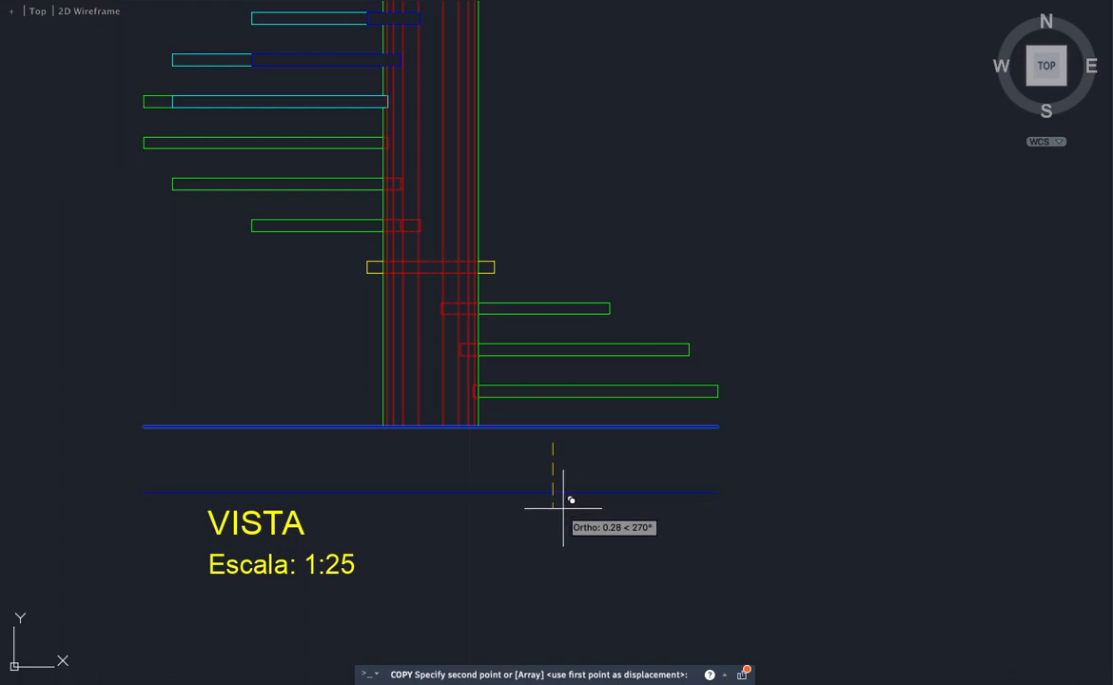
pyautogui.write('.1')
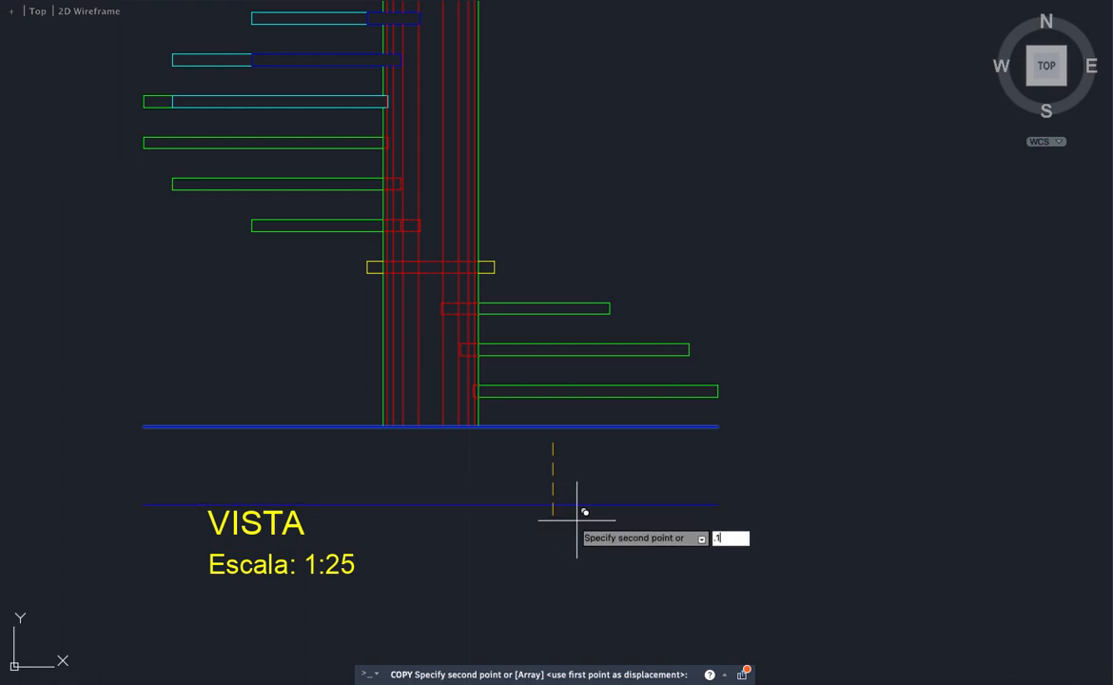
pyautogui.write('5')
pyautogui.press('Return')
pyautogui.press('Return')
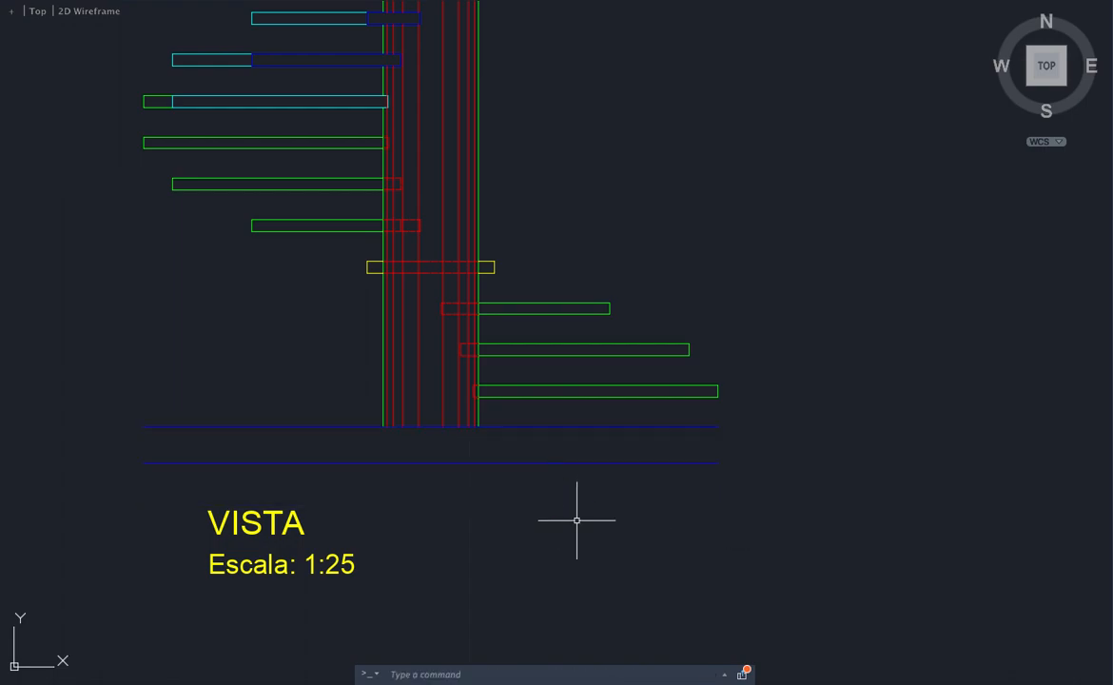
# Step: Stretch the right ends of both blue base lines horizontally outward, well past the lowest stair tread
pyautogui.scroll(-2, 577, 520)
pyautogui.write('s')
pyautogui.press('Return')
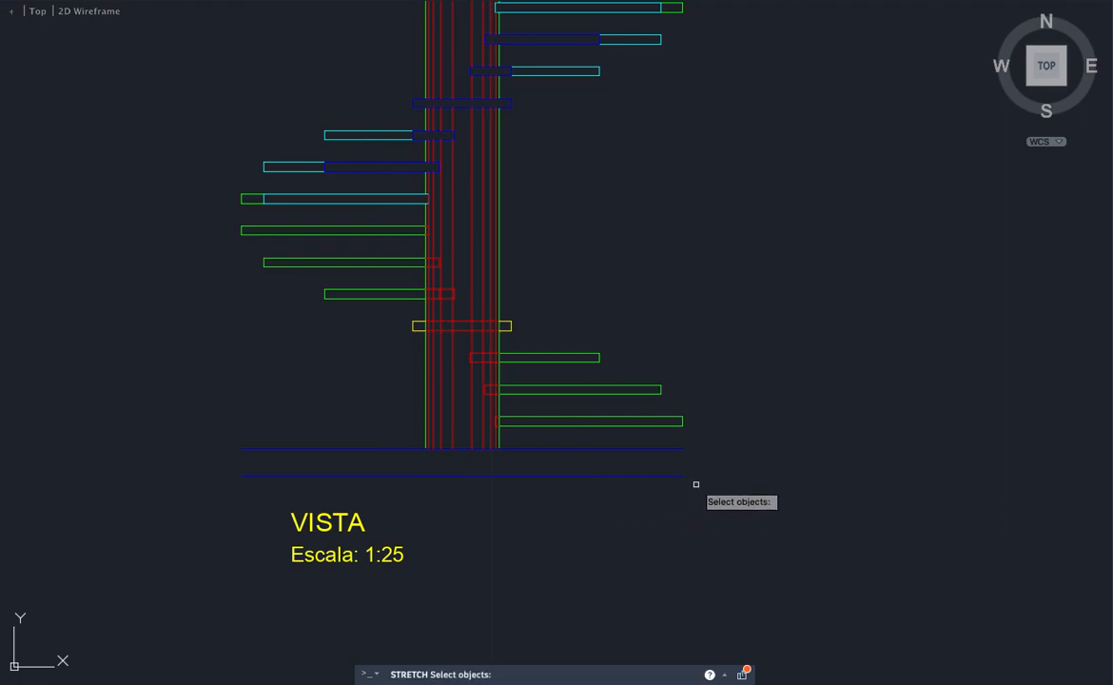
pyautogui.click(715, 497)
pyautogui.click(682, 441)
pyautogui.press('Return')
pyautogui.click(647, 499)
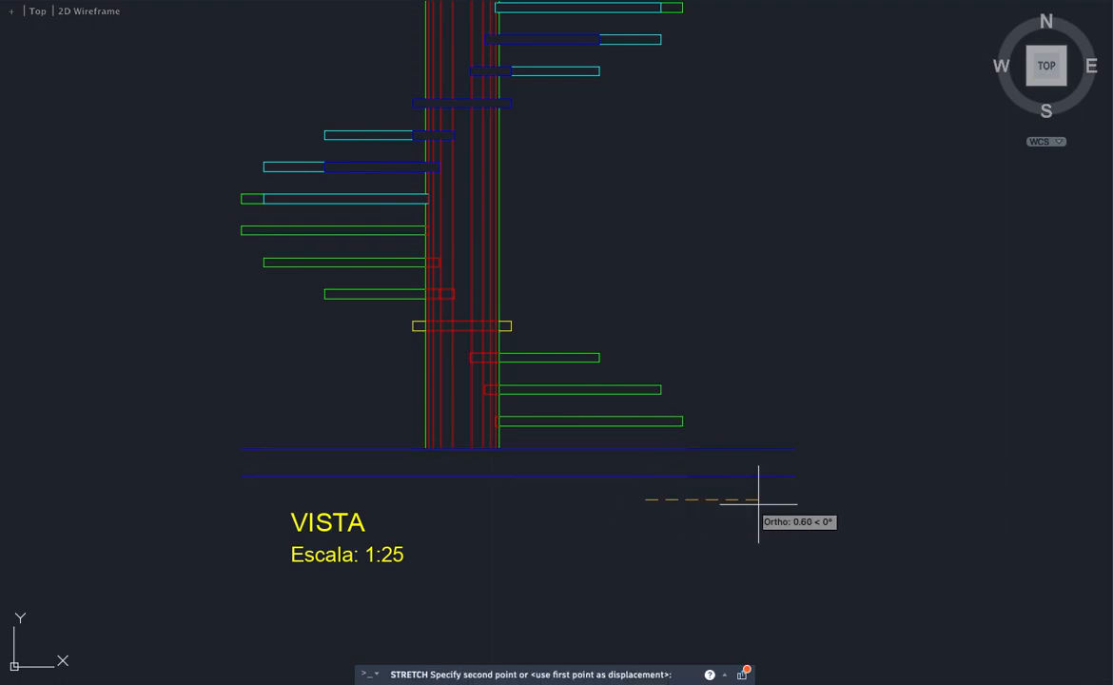
pyautogui.click(858, 510)
# Step: Stretch the left ends of both blue base lines outward by about 0.74
pyautogui.press('Return')
pyautogui.click(263, 484)
pyautogui.click(216, 415)
pyautogui.press('Return')
pyautogui.click(291, 420)
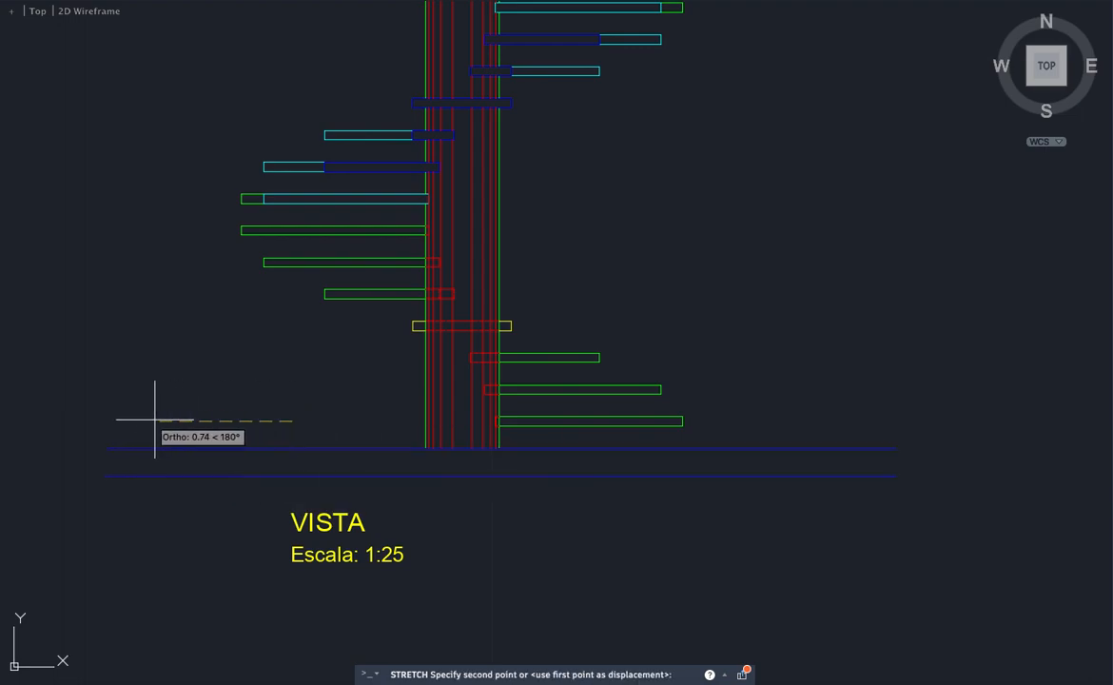
pyautogui.click(159, 420)
pyautogui.write('l')
pyautogui.press('Return')
pyautogui.press('Escape')
# Step: Draw a floor slab rectangle from the left end of the upper blue line to the right end of the lower one
pyautogui.write('RE')
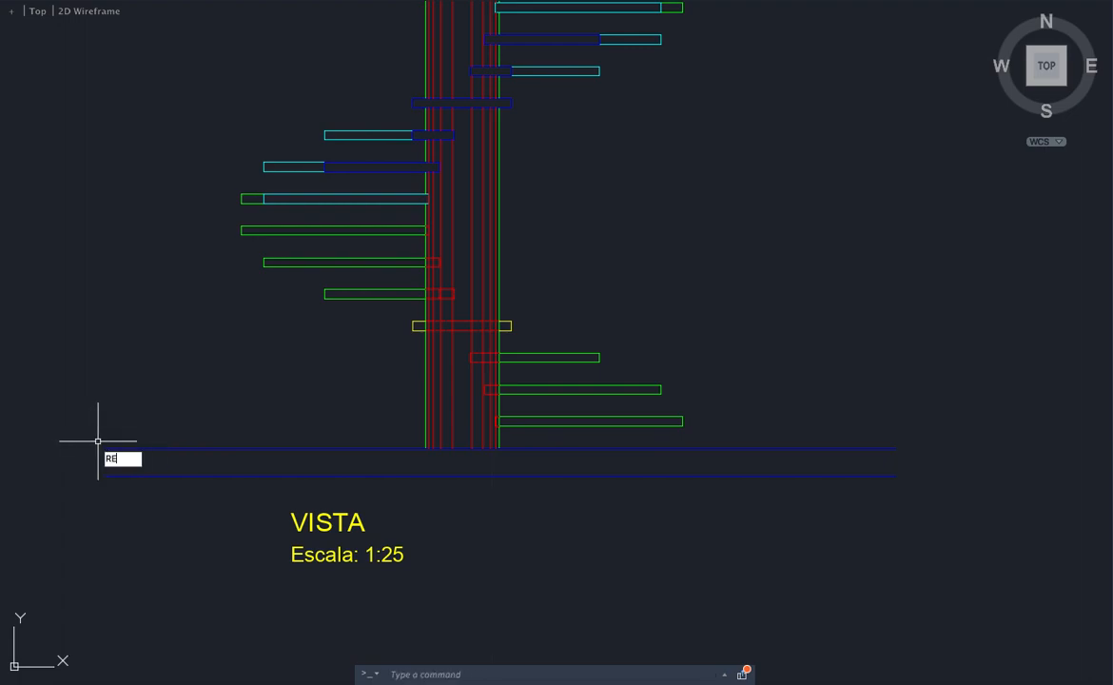
pyautogui.write('C')
pyautogui.press('Return')
pyautogui.click(104, 448)
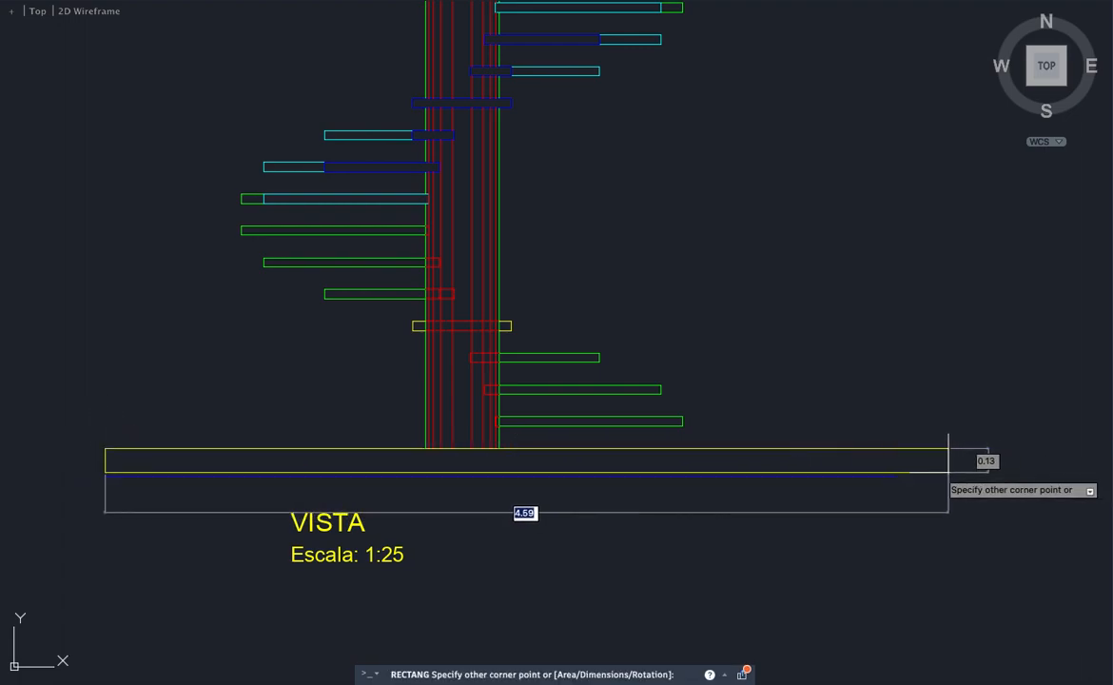
pyautogui.click(896, 476)
# Step: Stretch the right end of the floor slab and its base lines slightly inward to shorten them
pyautogui.scroll(-2, 643, 514)
pyautogui.write('s')
pyautogui.press('Return')
pyautogui.click(873, 487)
pyautogui.click(825, 444)
pyautogui.click(863, 430)
pyautogui.click(835, 429)
pyautogui.scroll(-1, 688, 396)
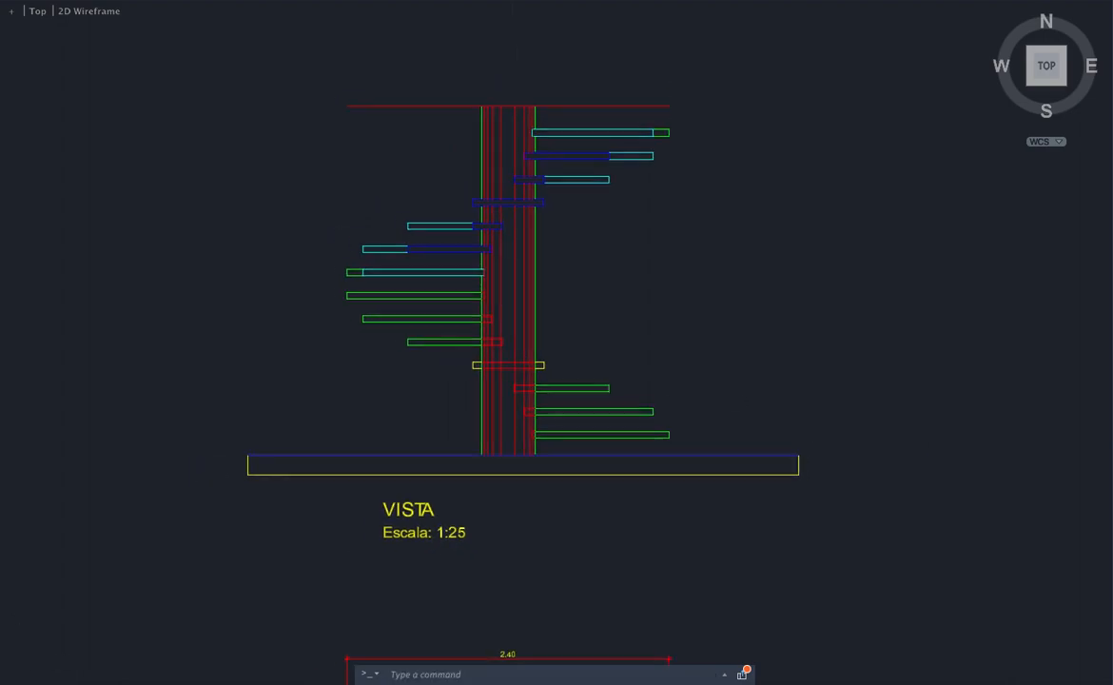
# Step: Hatch the inside of the floor slab rectangle below the elevation with a red solid fill
pyautogui.scroll(-2, 703, 397)
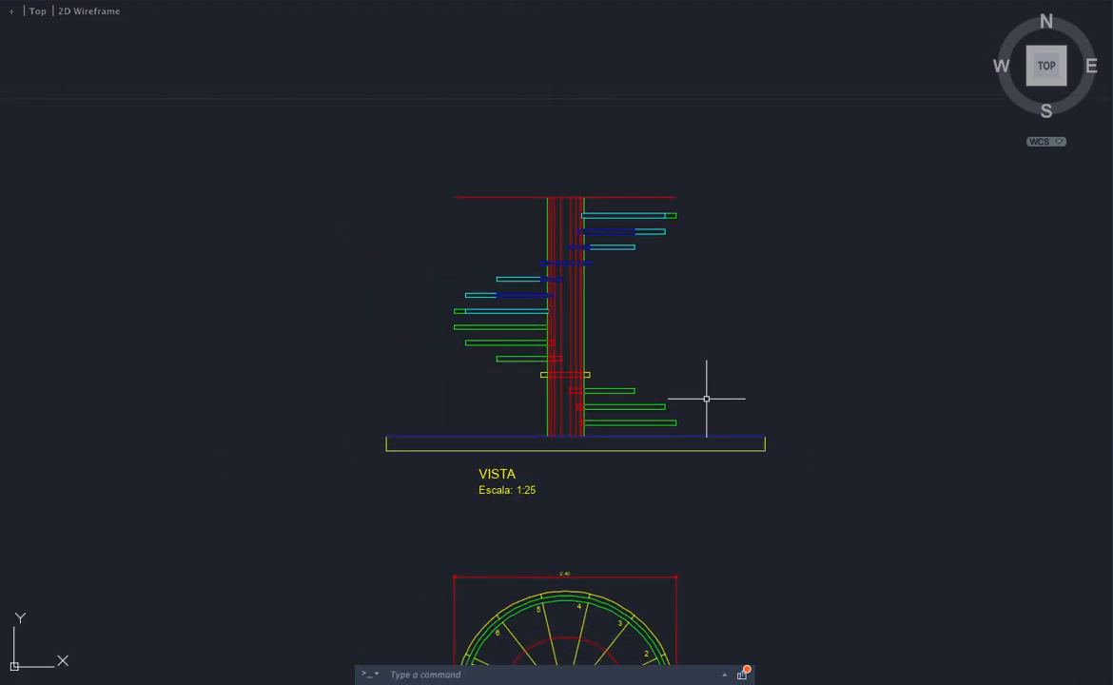
pyautogui.write('h')
pyautogui.press('Return')
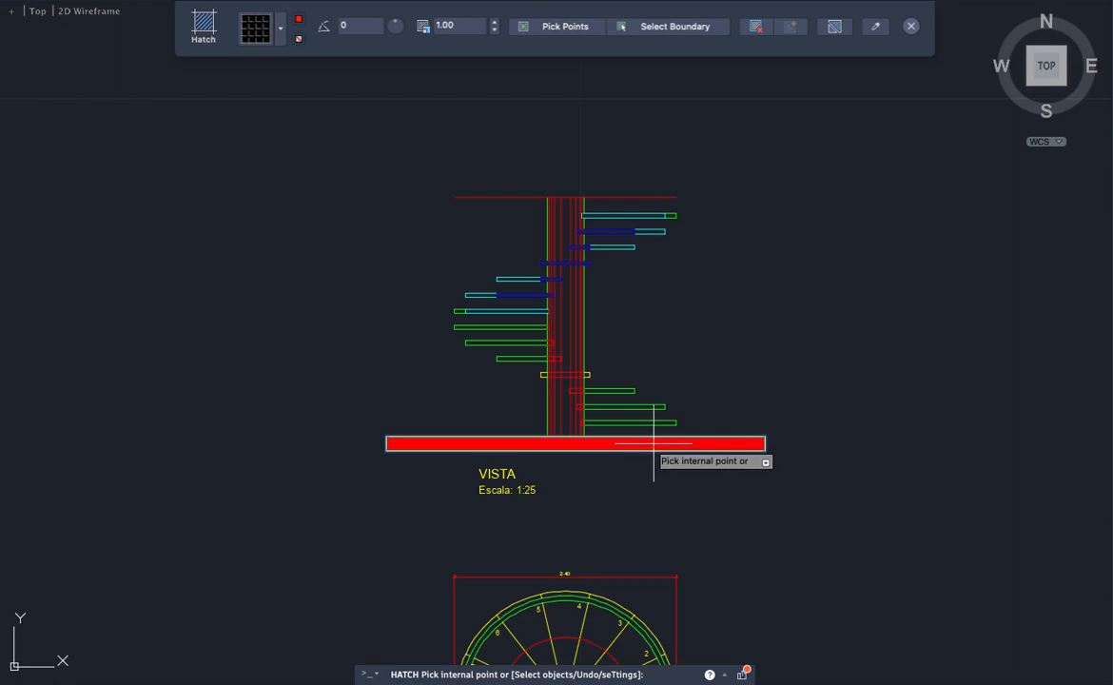
pyautogui.click(653, 444)
pyautogui.press('Return')
pyautogui.write('ma')
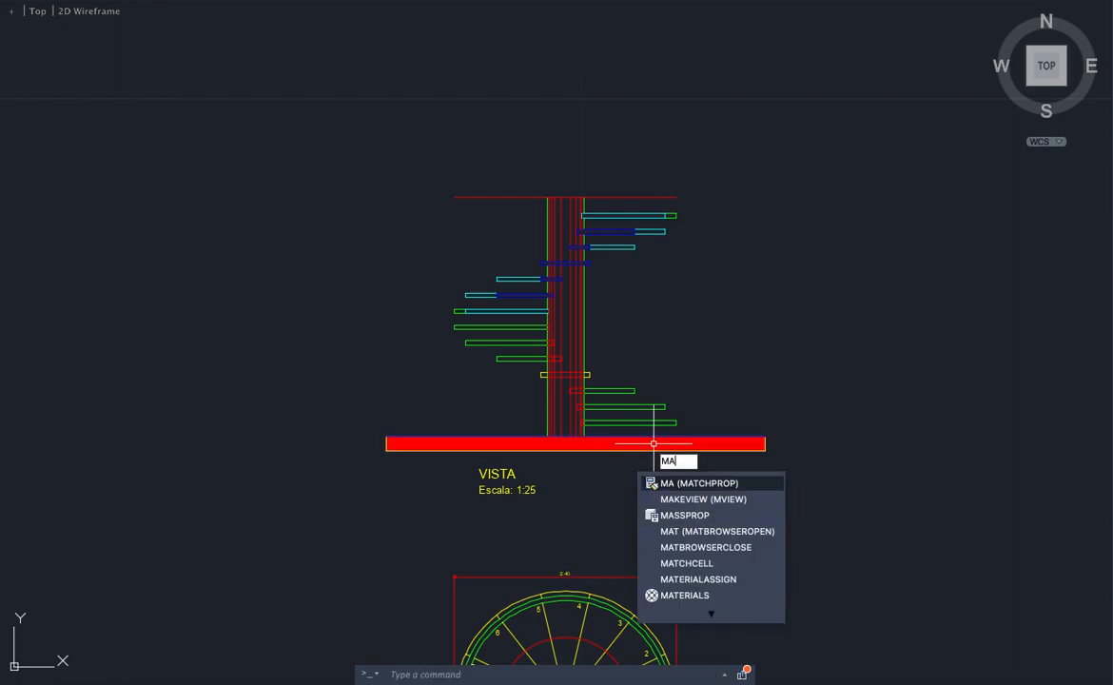
pyautogui.press('Return')
pyautogui.scroll(-8, 708, 390)
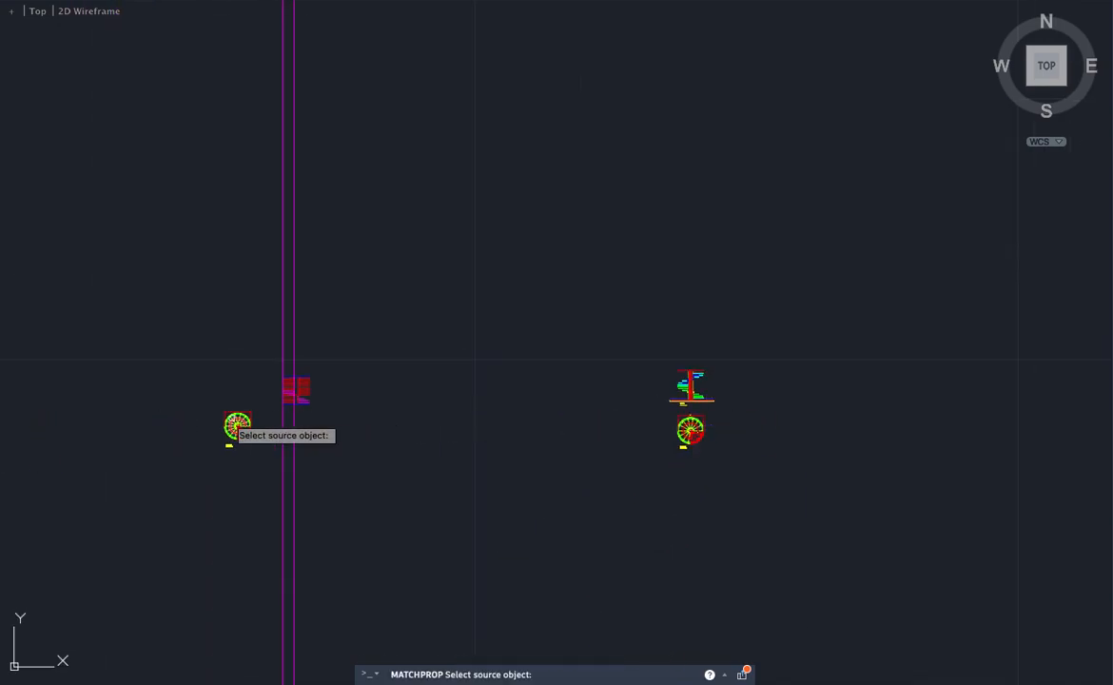
pyautogui.scroll(4, 253, 421)
pyautogui.scroll(2, 235, 433)
pyautogui.press('Escape')
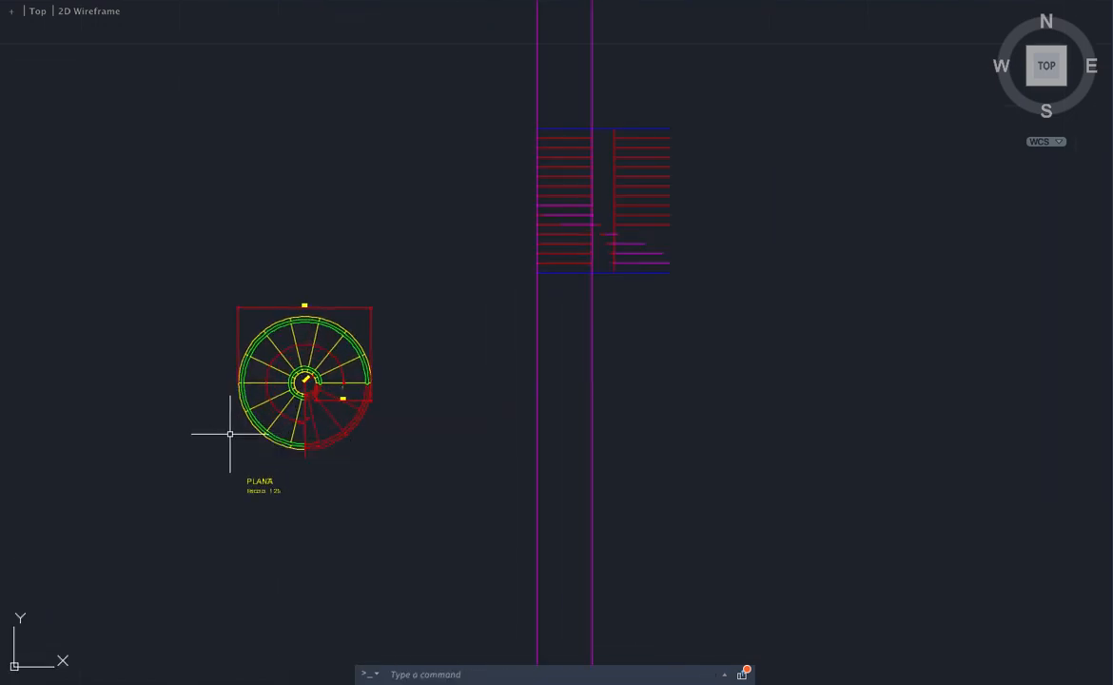
# Step: Try to change the floor slab's solid hatch to the User Defined type
pyautogui.scroll(-5, 235, 435)
pyautogui.scroll(10, 999, 380)
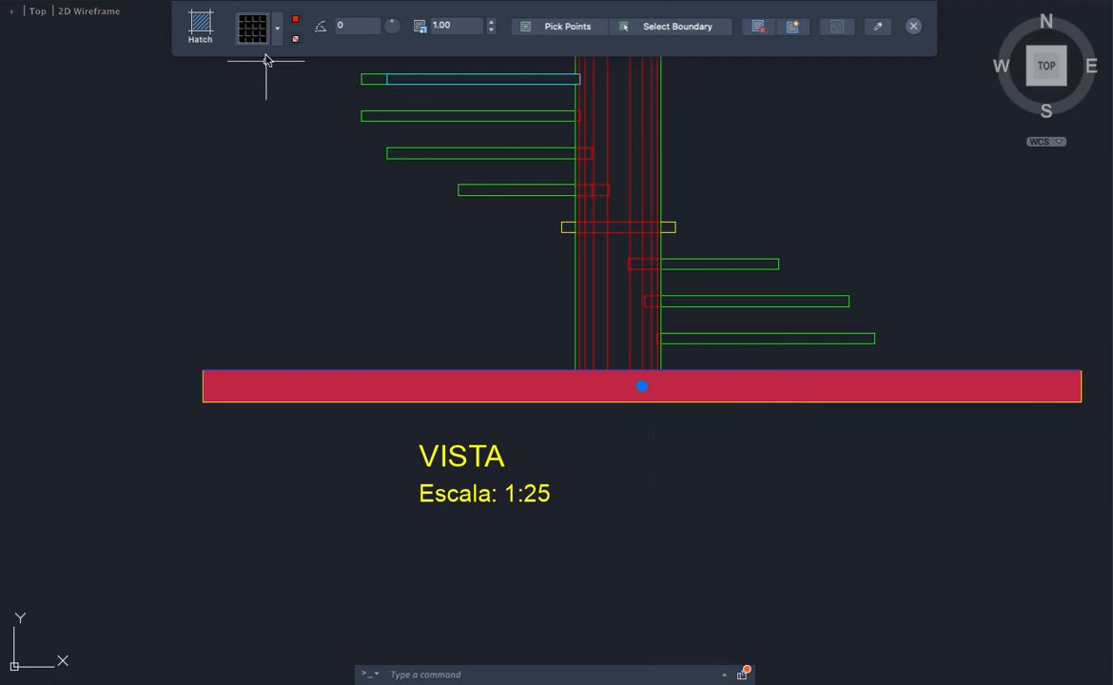
pyautogui.click(276, 33)
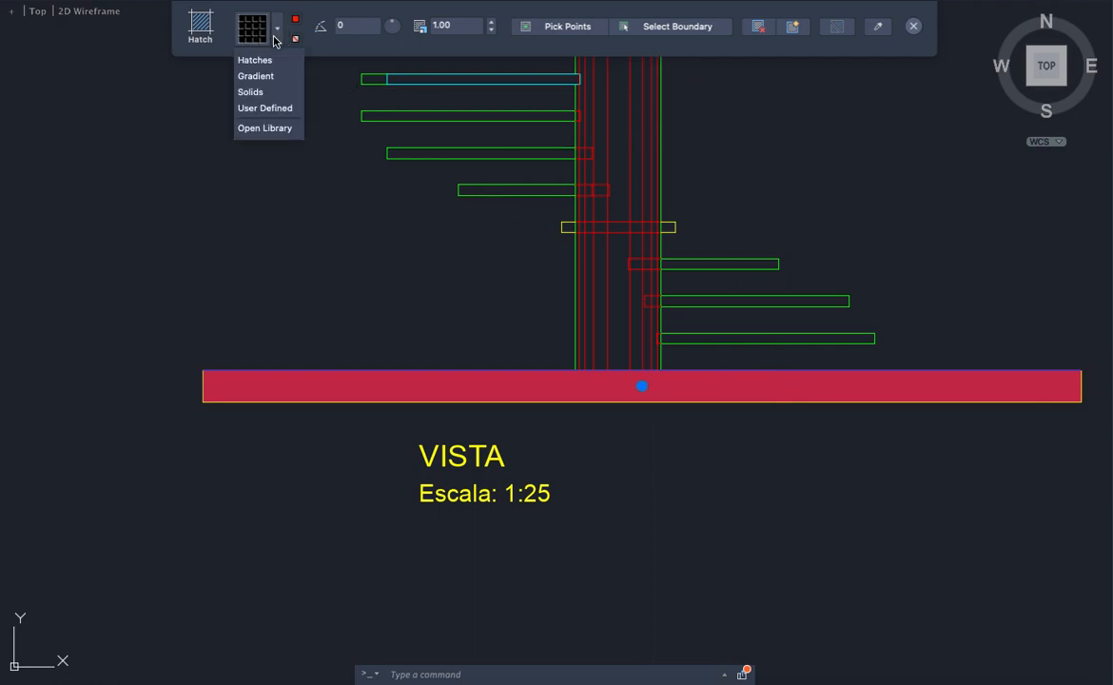
pyautogui.click(262, 112)
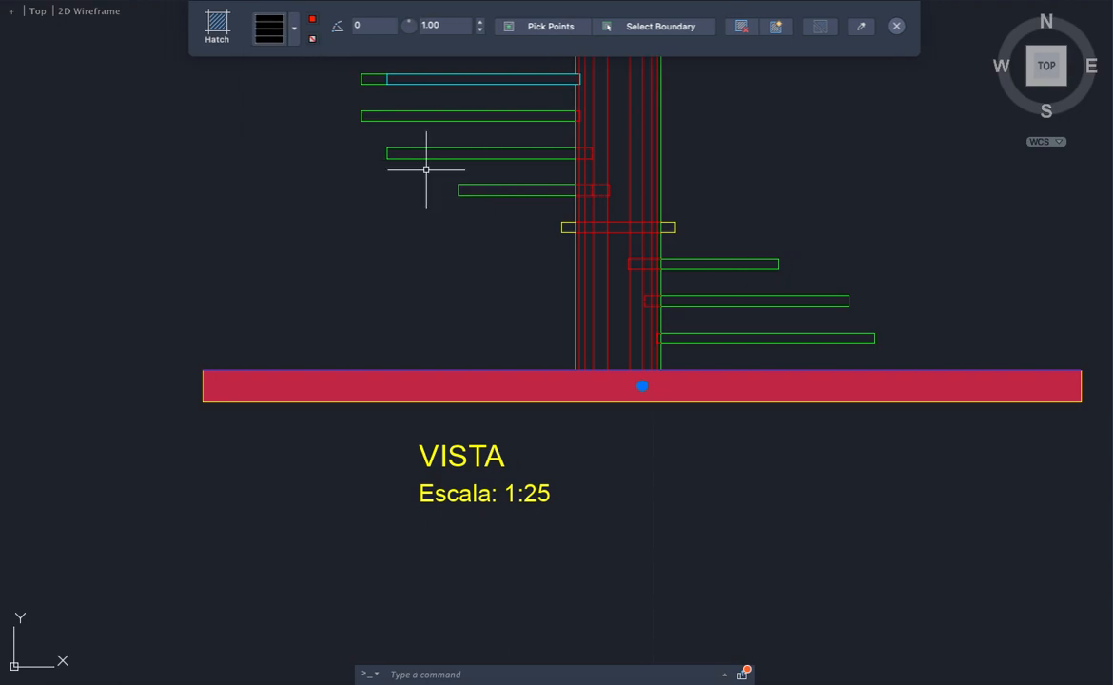
pyautogui.click(292, 34)
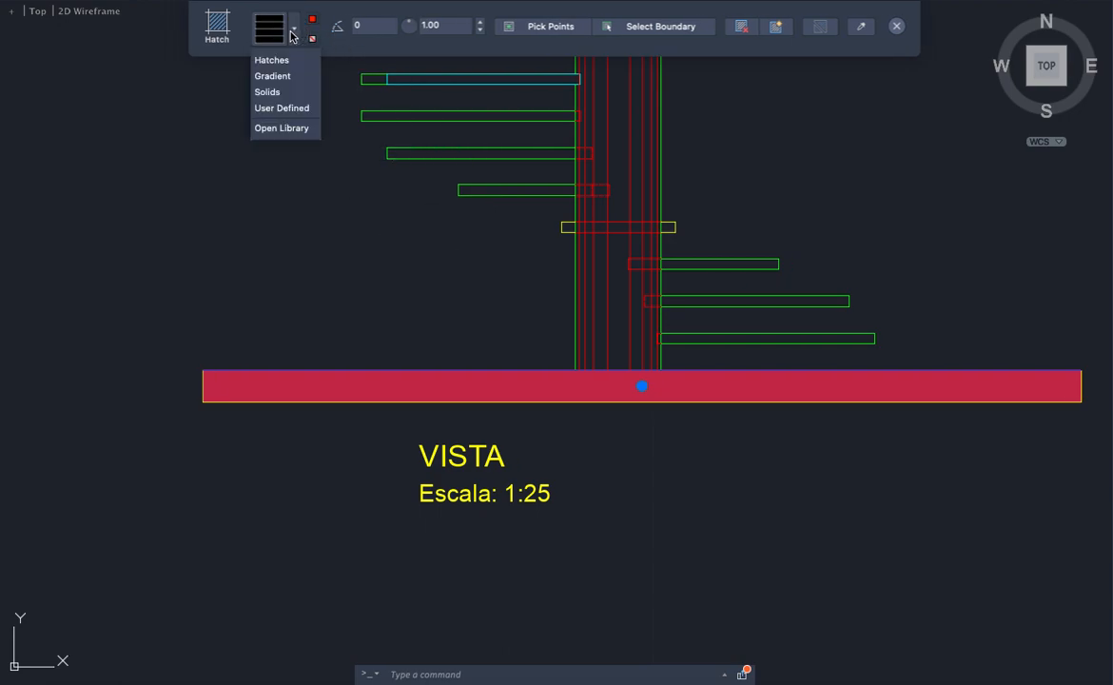
pyautogui.click(293, 30)
pyautogui.click(295, 31)
pyautogui.click(289, 107)
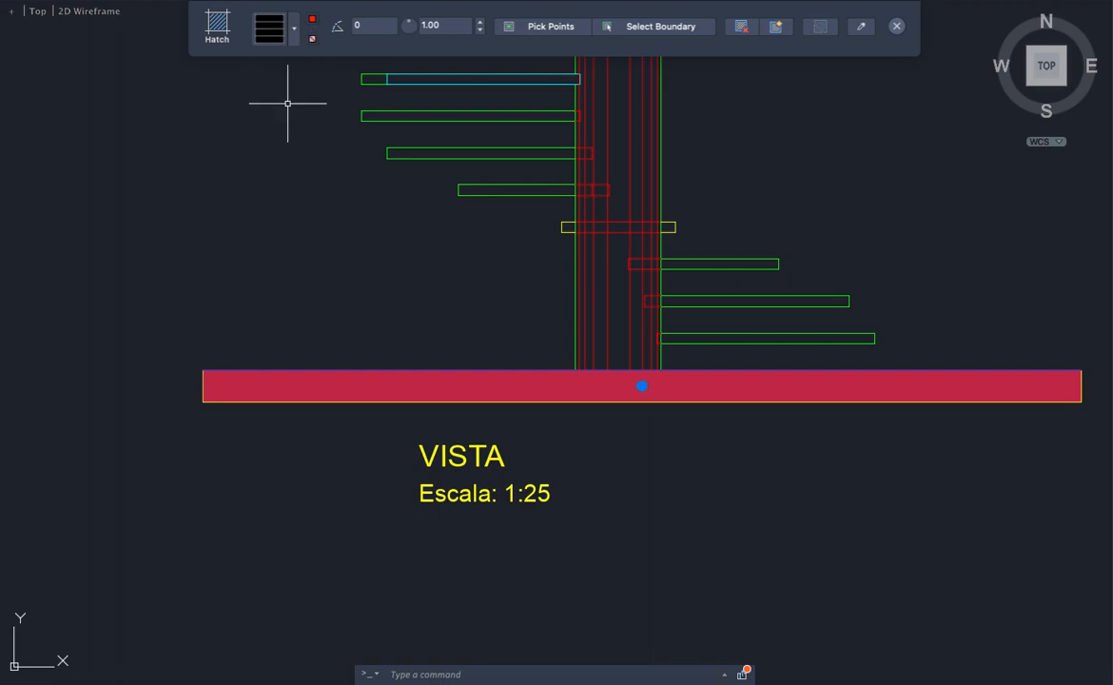
pyautogui.click(294, 32)
pyautogui.click(228, 36)
pyautogui.press('Return')
pyautogui.press('space')
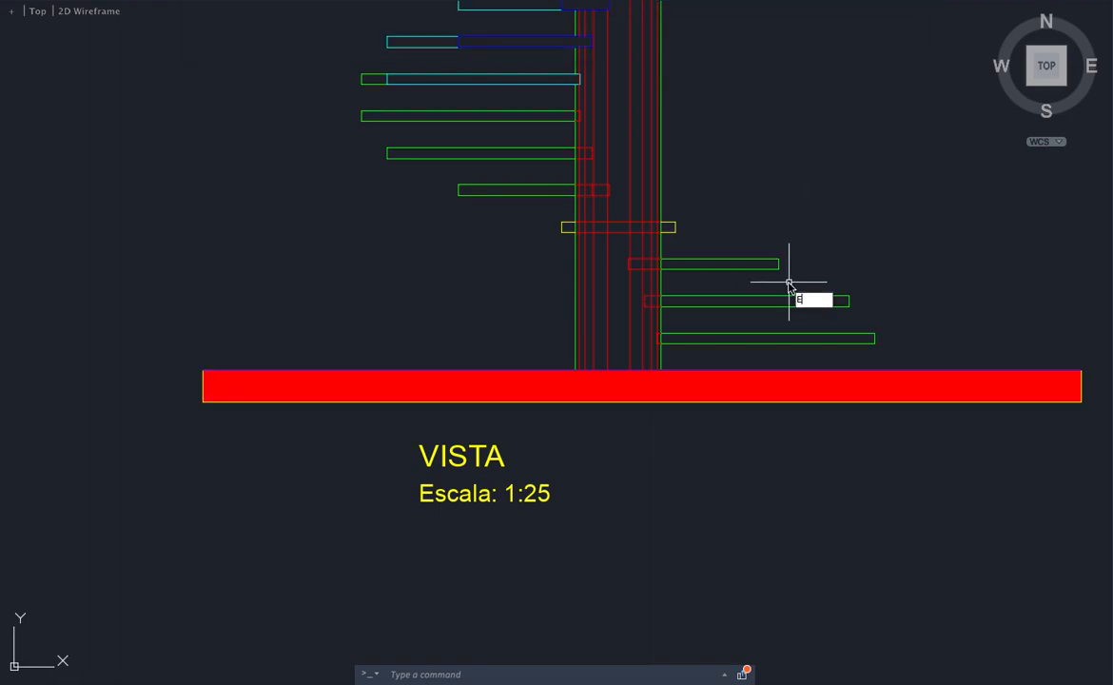
pyautogui.press('Escape')
# Step: Edit the floor slab's hatch to the Predefined type with the AR-CONC pattern at a scale of 0.01
pyautogui.click(663, 385)
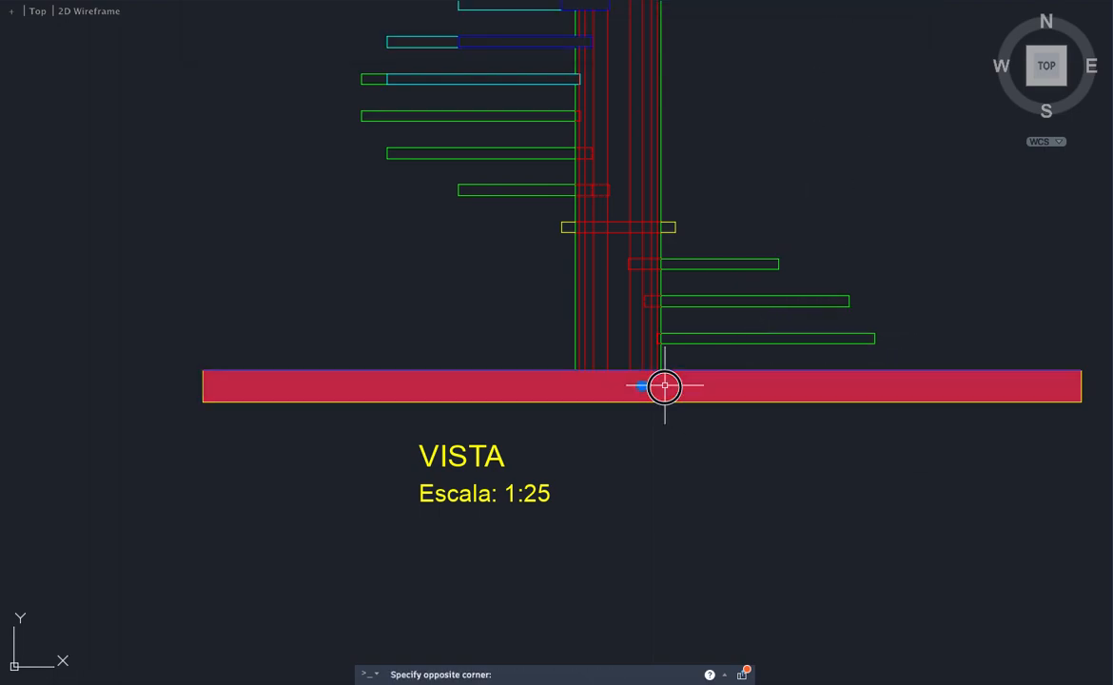
pyautogui.doubleClick(653, 390)
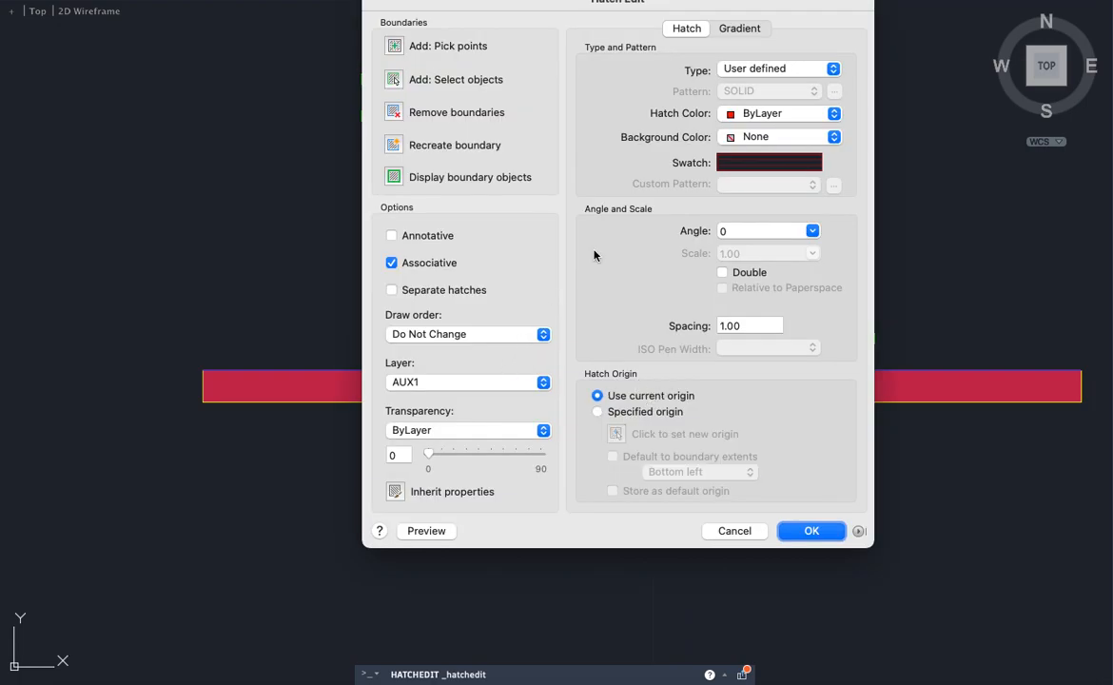
pyautogui.click(833, 71)
pyautogui.click(776, 54)
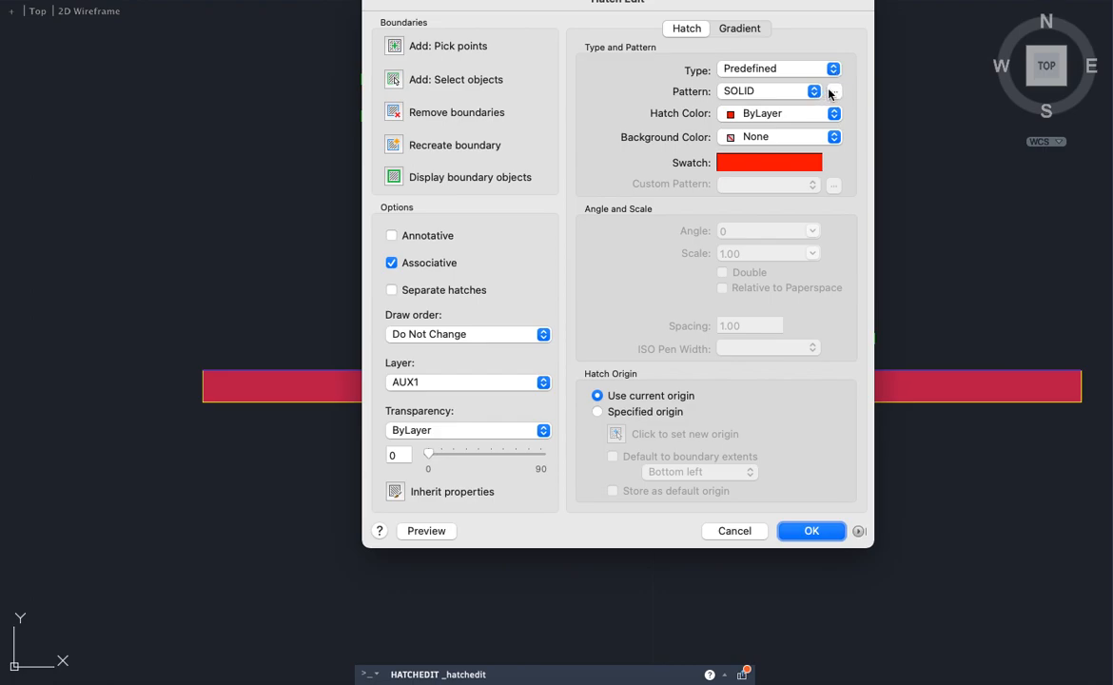
pyautogui.click(832, 92)
pyautogui.scroll(-3, 609, 188)
pyautogui.scroll(-7, 605, 194)
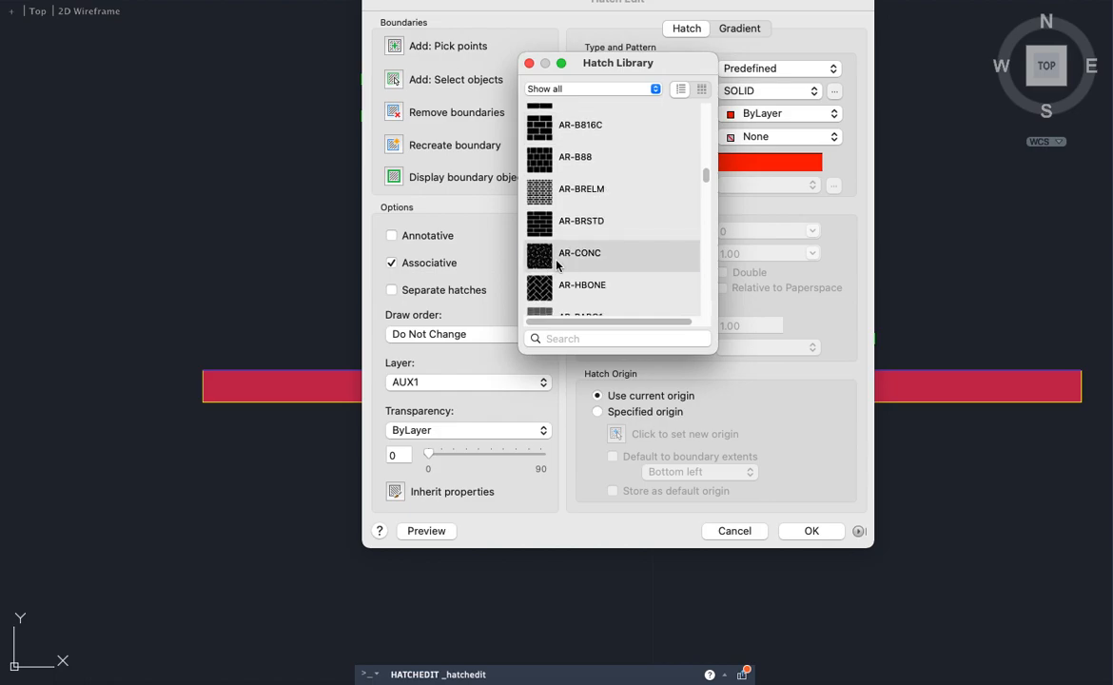
pyautogui.click(558, 259)
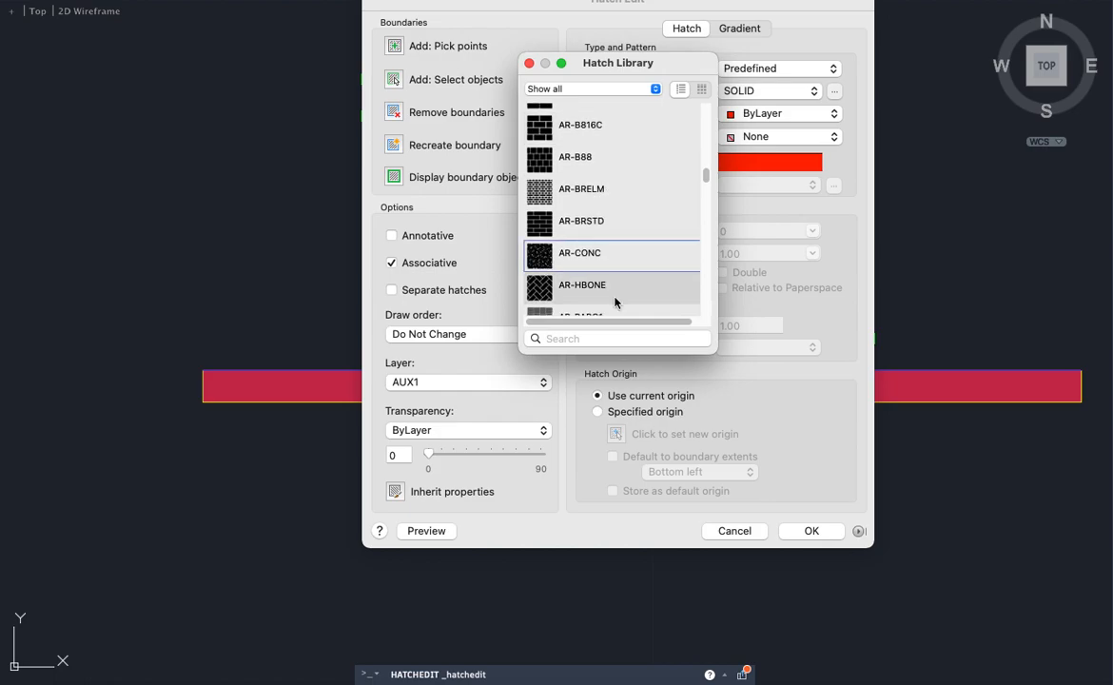
pyautogui.doubleClick(567, 251)
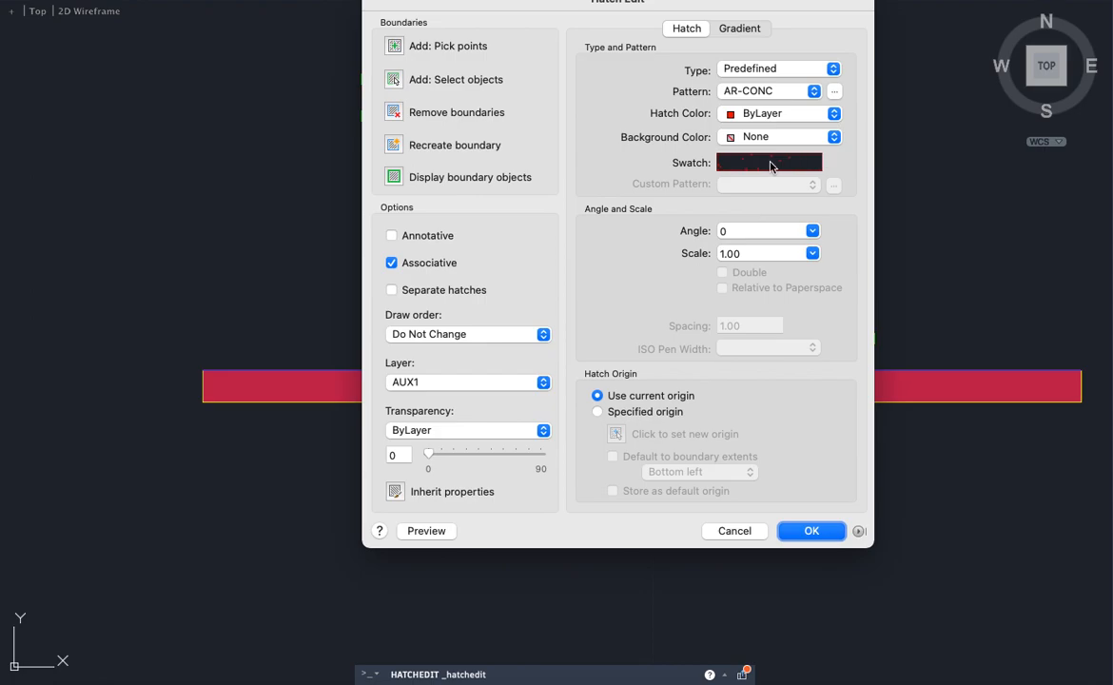
pyautogui.moveTo(788, 253); pyautogui.dragTo(707, 258)
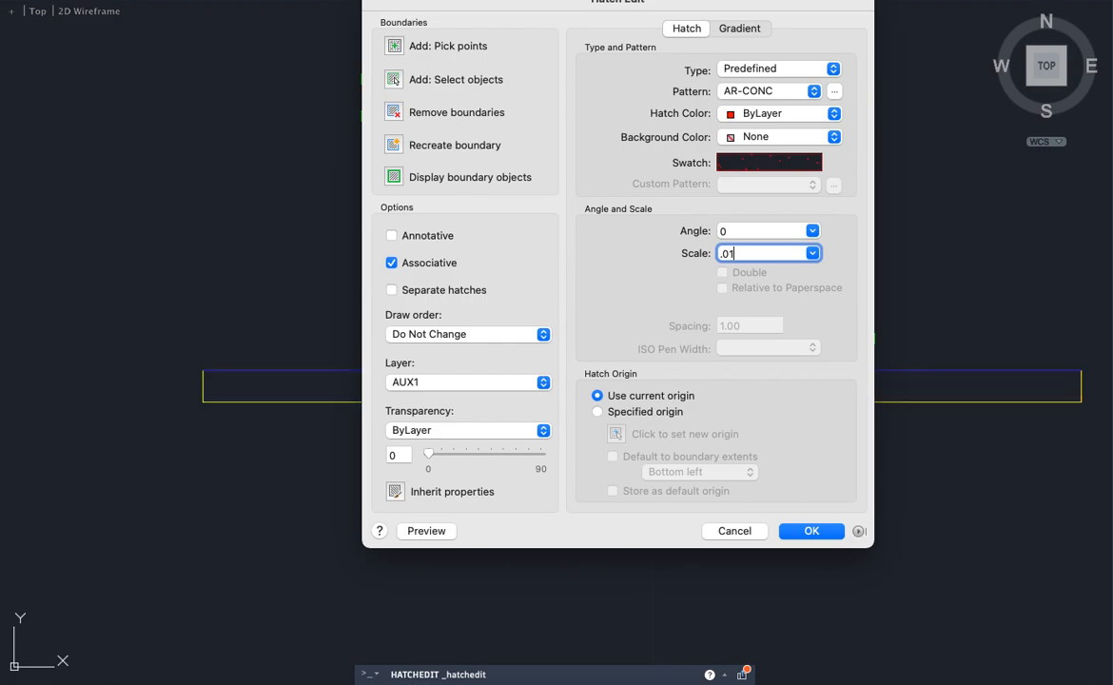
pyautogui.press('Return')
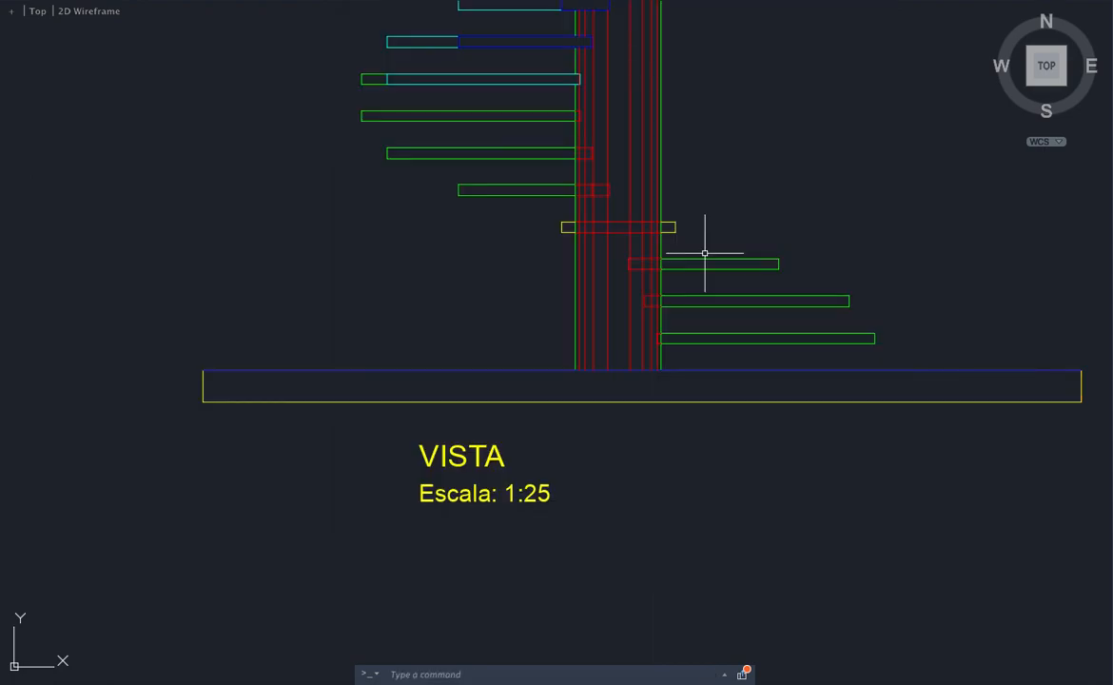
# Step: Try scales of 0.10 and 0.05 on the slab's AR-CONC hatch, and return it to 0.01
pyautogui.click(462, 389)
pyautogui.click(434, 384)
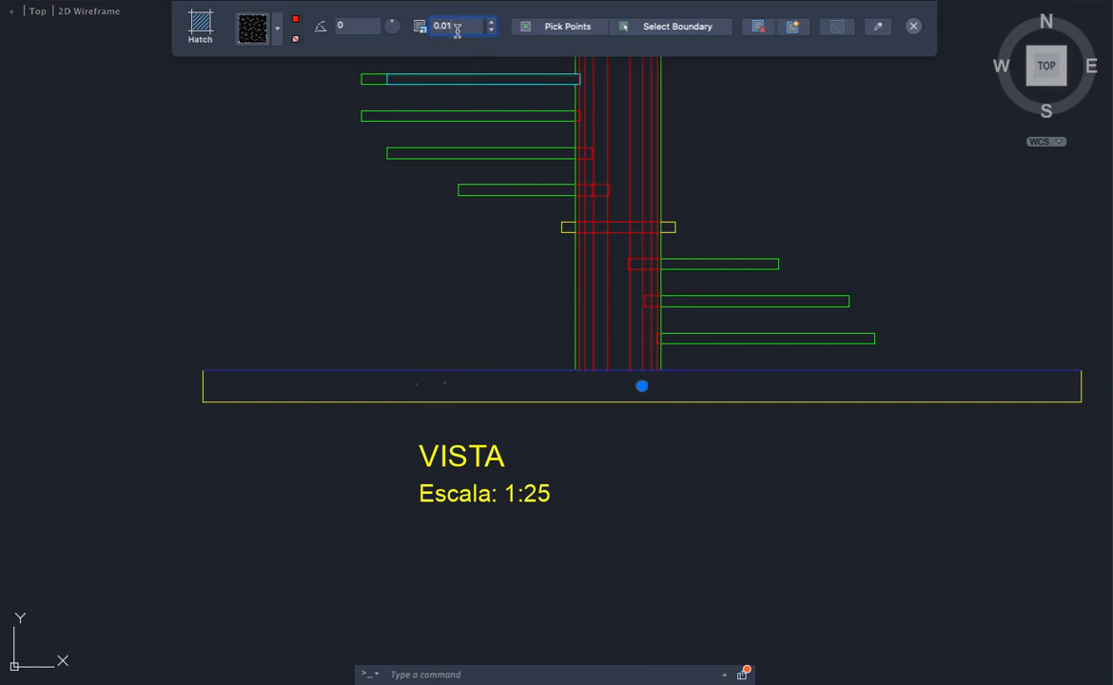
pyautogui.doubleClick(457, 29)
pyautogui.write('0.')
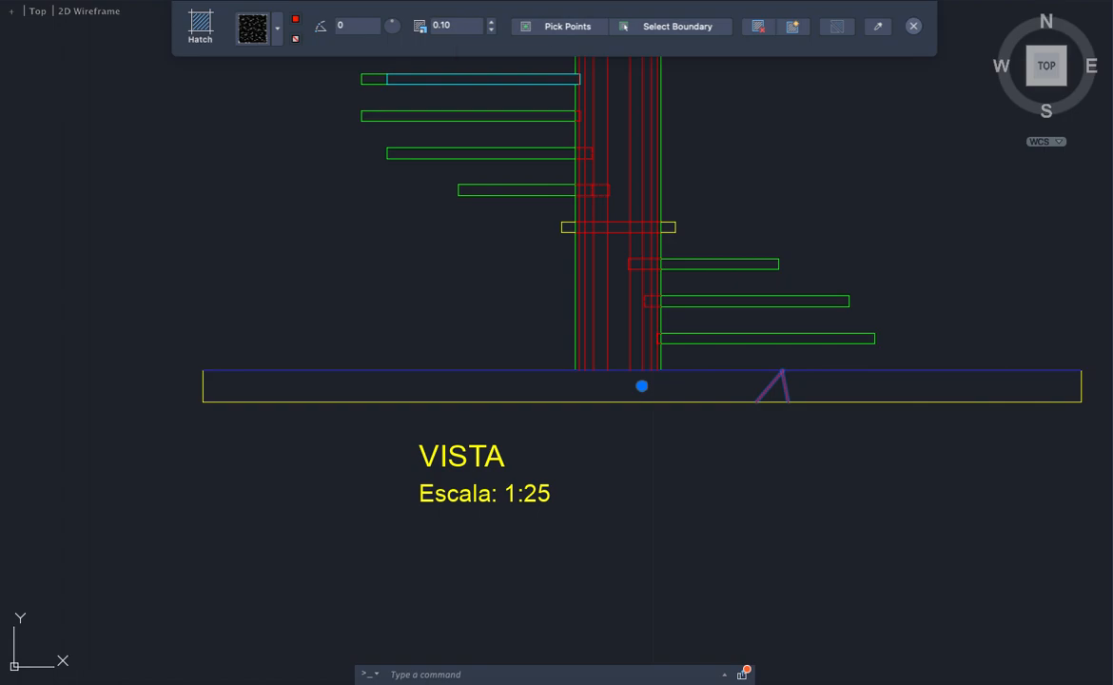
pyautogui.click(421, 26)
pyautogui.press('Return')
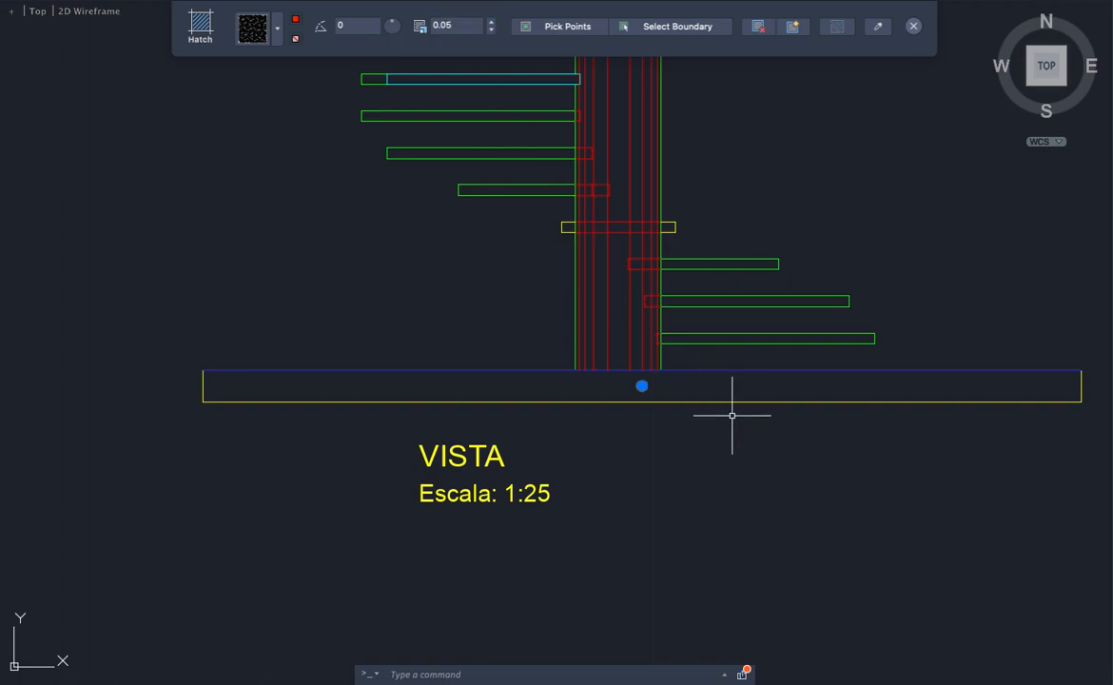
pyautogui.scroll(3, 683, 405)
pyautogui.scroll(-1, 683, 405)
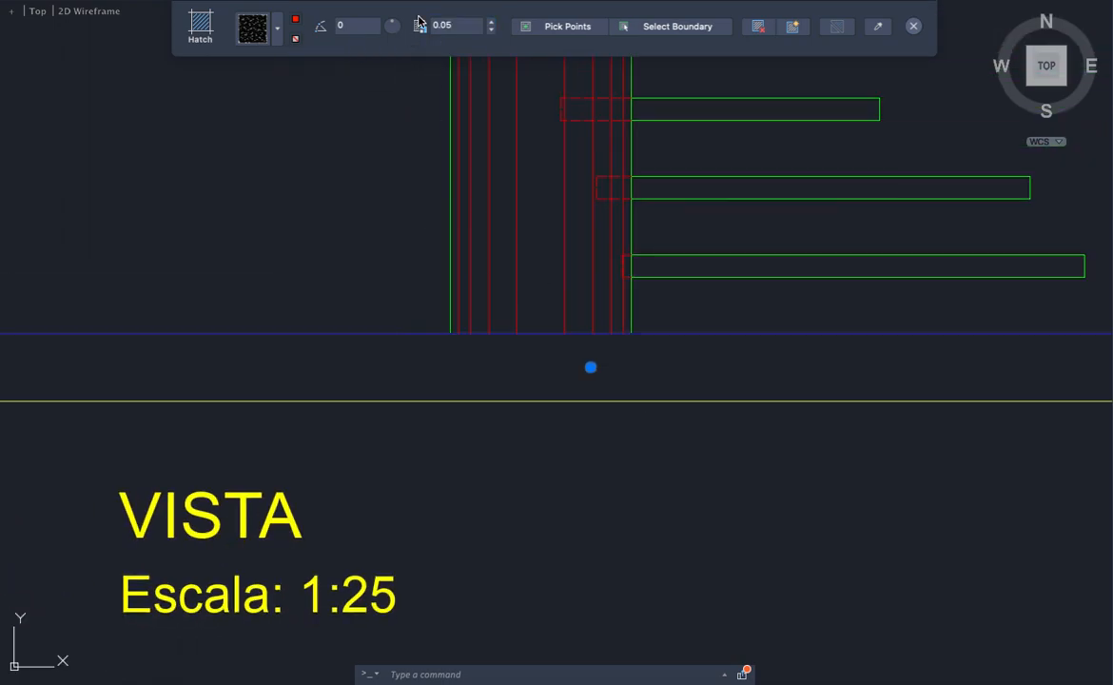
pyautogui.click(454, 28)
pyautogui.scroll(-3, 580, 307)
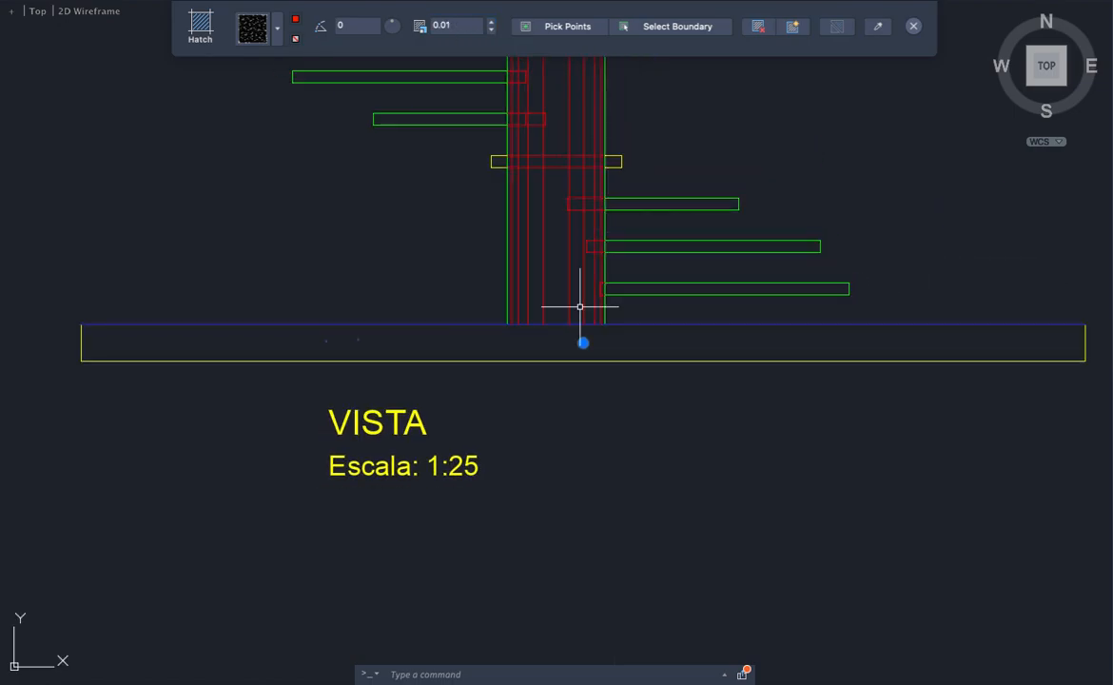
pyautogui.press('Return')
# Step: Draw a free rectangle beside the elevation, with its lower corner overlapping the end of the floor slab
pyautogui.write('rec')
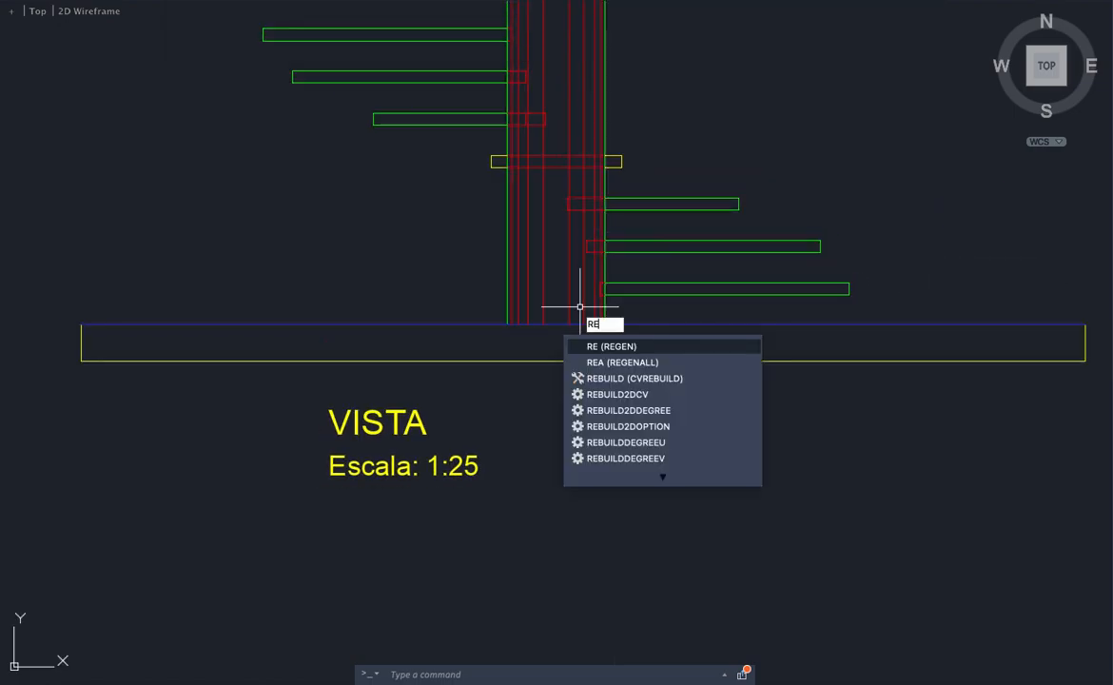
pyautogui.press('Return')
pyautogui.scroll(-3, 284, 314)
pyautogui.click(624, 169)
pyautogui.click(920, 325)
# Step: Hatch the inside of the free rectangle with the AR-CONC pattern at a scale of 0.10
pyautogui.write('h')
pyautogui.press('Return')
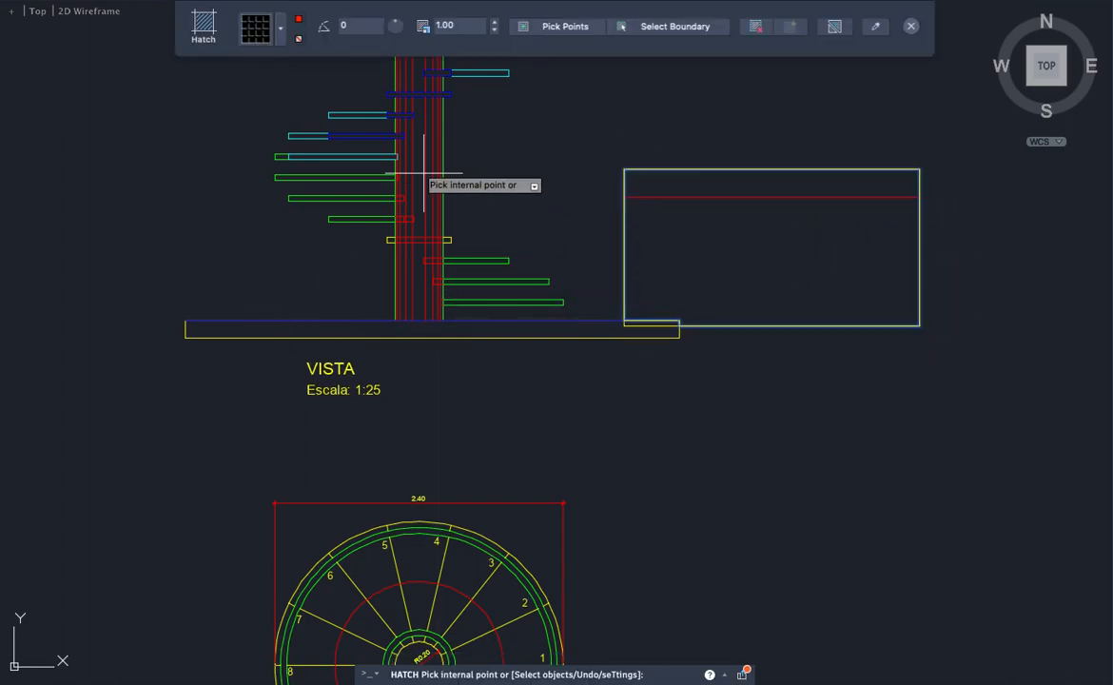
pyautogui.click(279, 34)
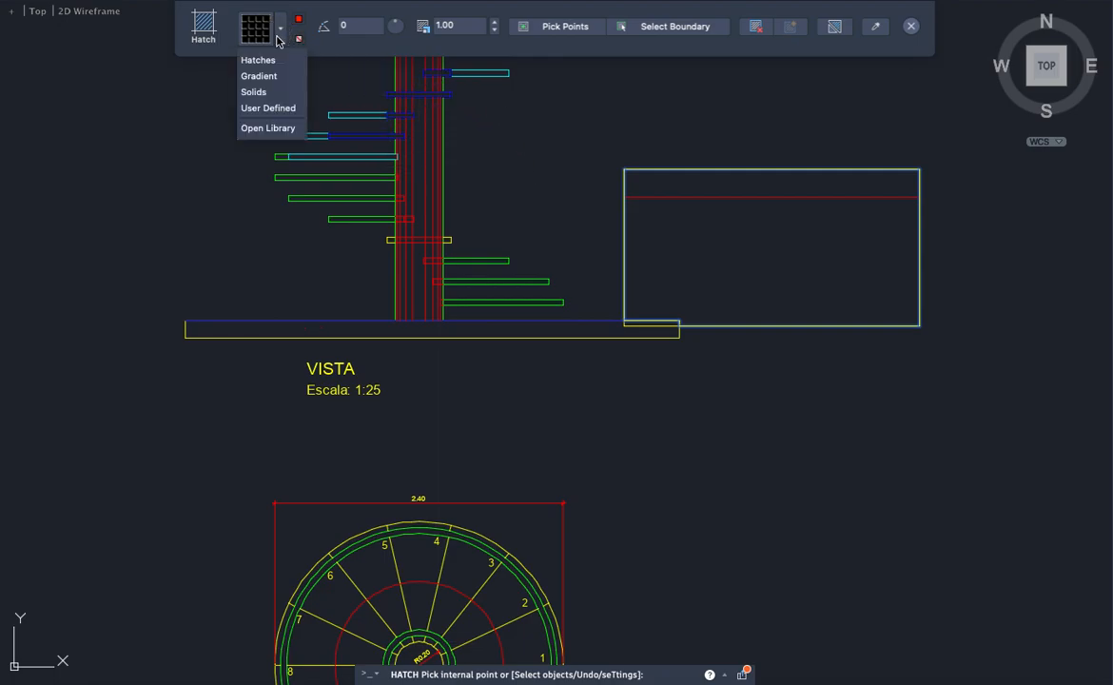
pyautogui.click(267, 108)
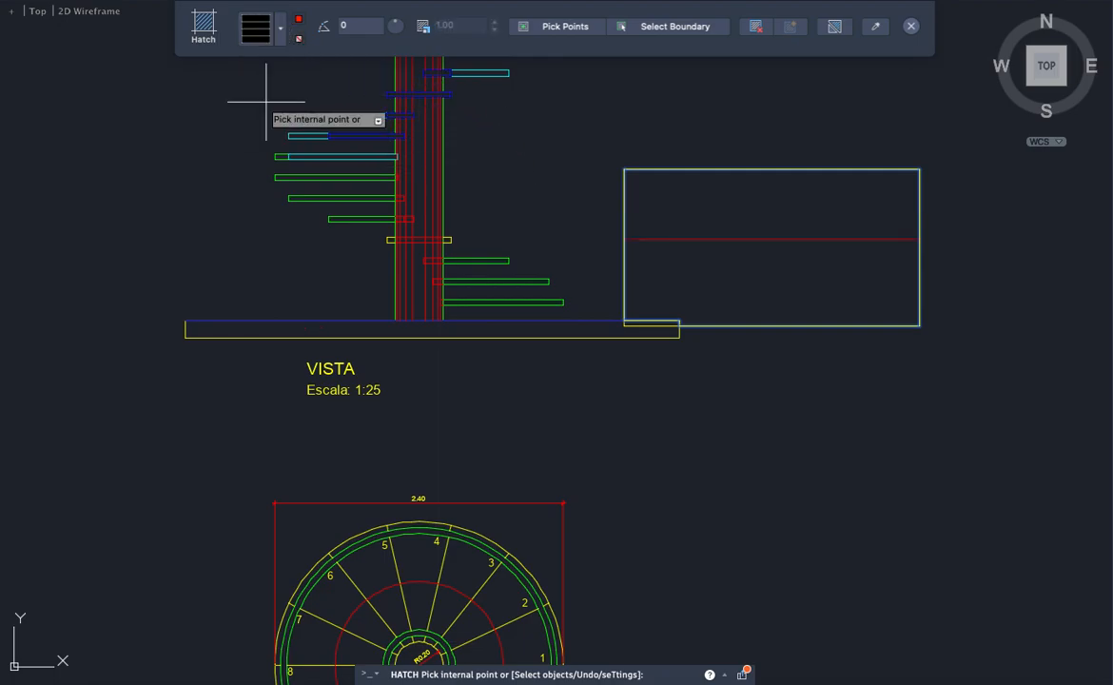
pyautogui.click(281, 29)
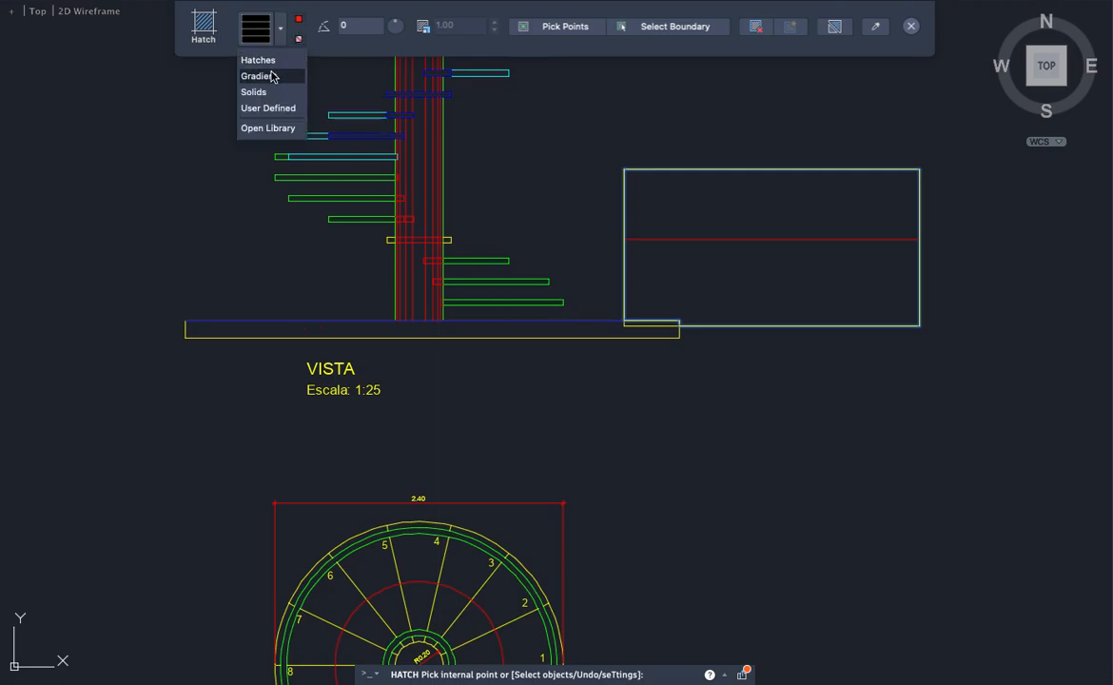
pyautogui.click(269, 64)
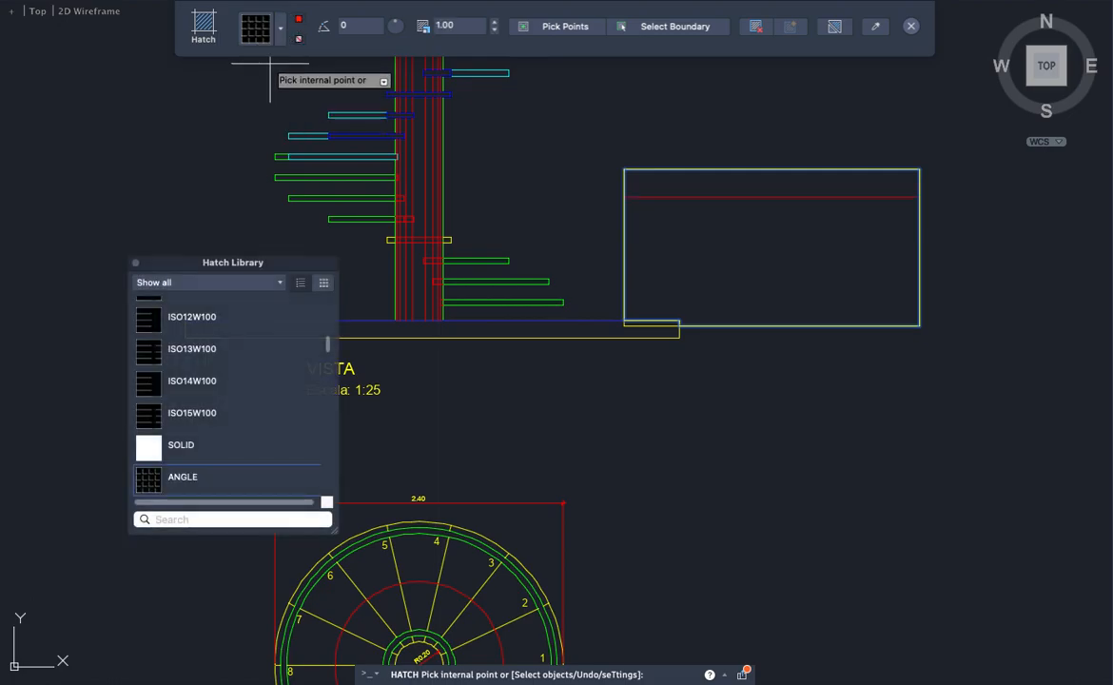
pyautogui.scroll(-3, 181, 442)
pyautogui.scroll(-5, 181, 441)
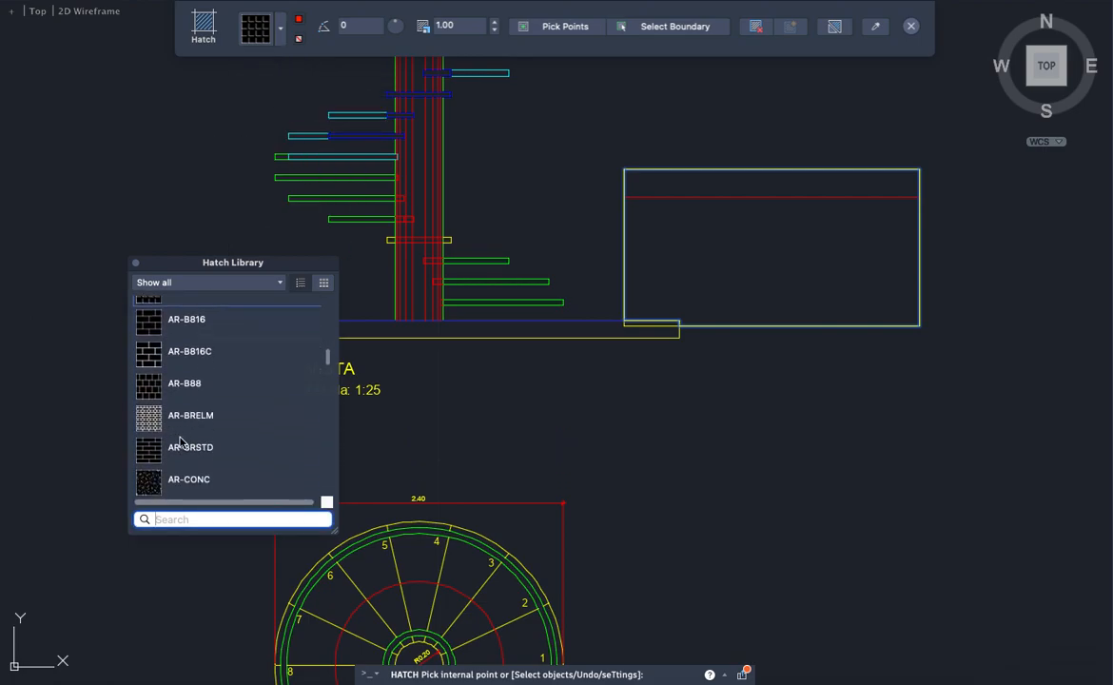
pyautogui.click(194, 420)
pyautogui.click(427, 27)
pyautogui.click(421, 26)
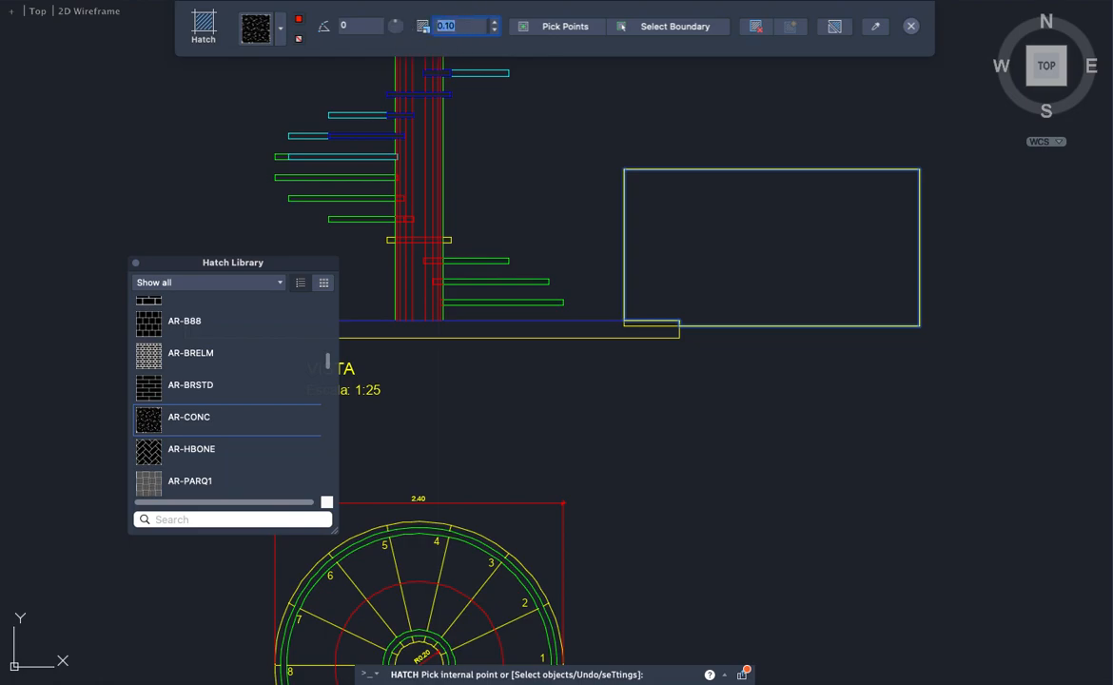
pyautogui.click(700, 230)
pyautogui.press('Return')
# Step: Try scales of 0.01 and 0.50 on the free rectangle's AR-CONC hatch
pyautogui.click(717, 240)
pyautogui.click(464, 29)
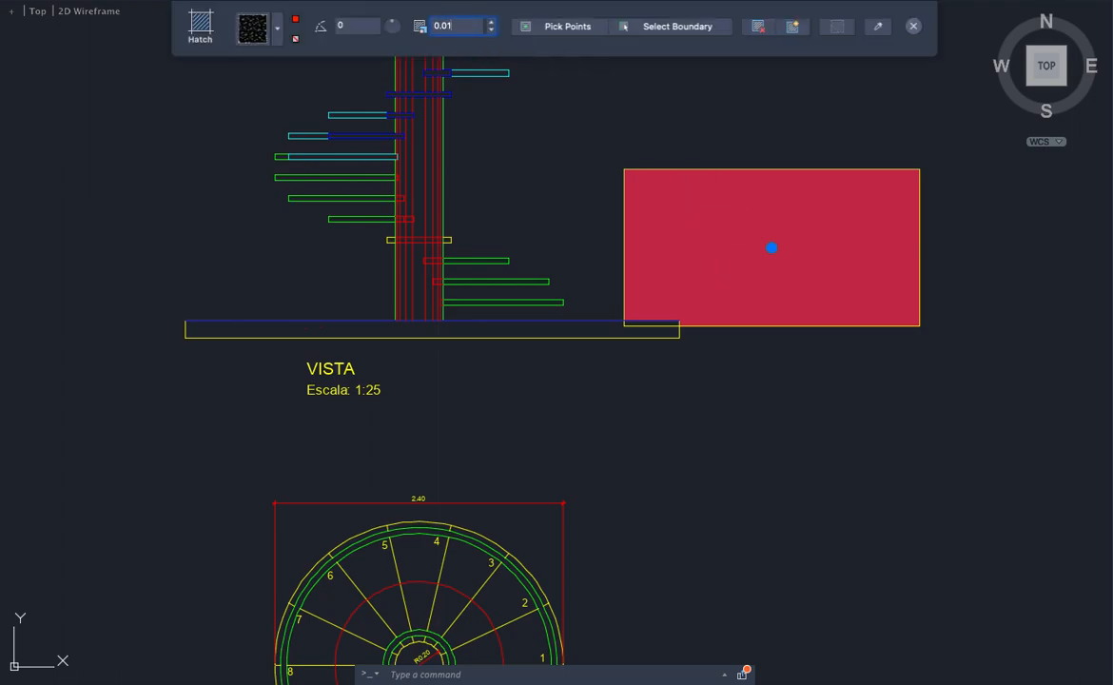
pyautogui.doubleClick(413, 21)
pyautogui.press('Return')
# Step: Move the hatched rectangle sideways so that it stands clear of the floor slab's end
pyautogui.click(740, 149)
pyautogui.click(683, 207)
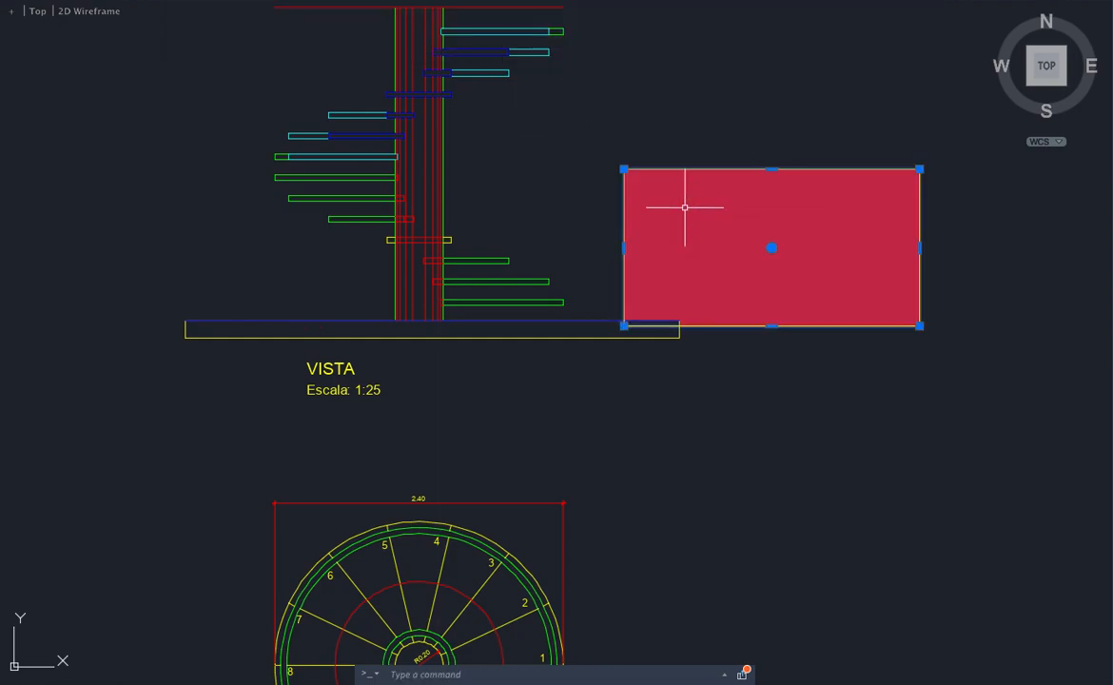
pyautogui.write('m')
pyautogui.press('Return')
pyautogui.click(701, 200)
pyautogui.click(780, 194)
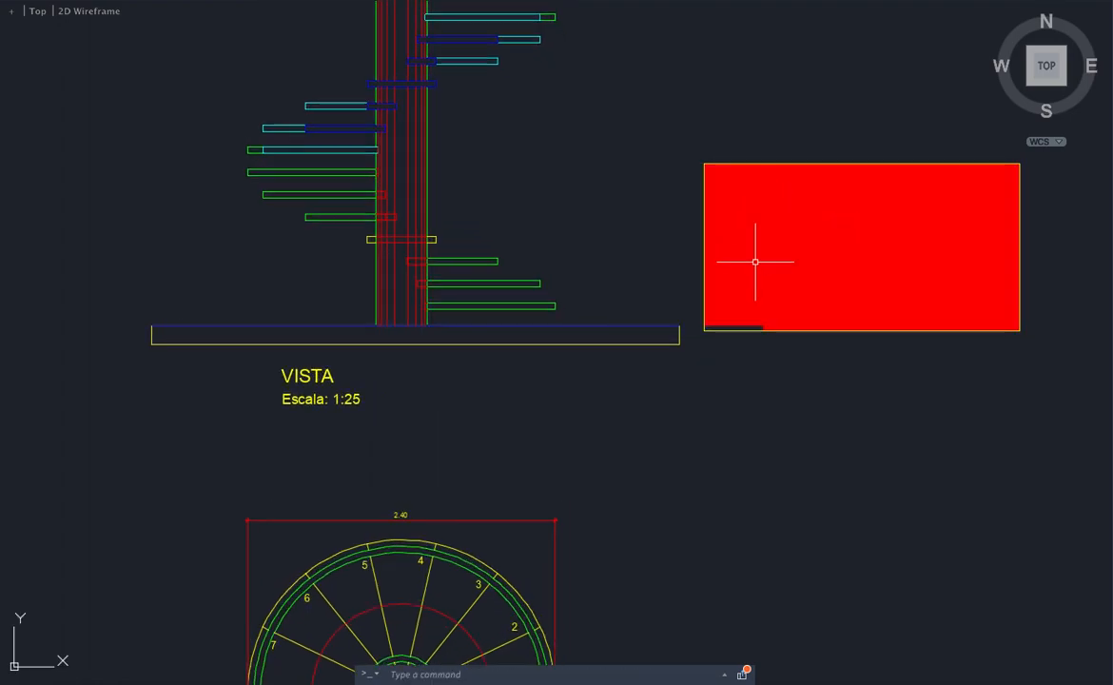
# Step: Edit the free rectangle's AR-CONC hatch to a scale of 0.01
pyautogui.click(823, 232)
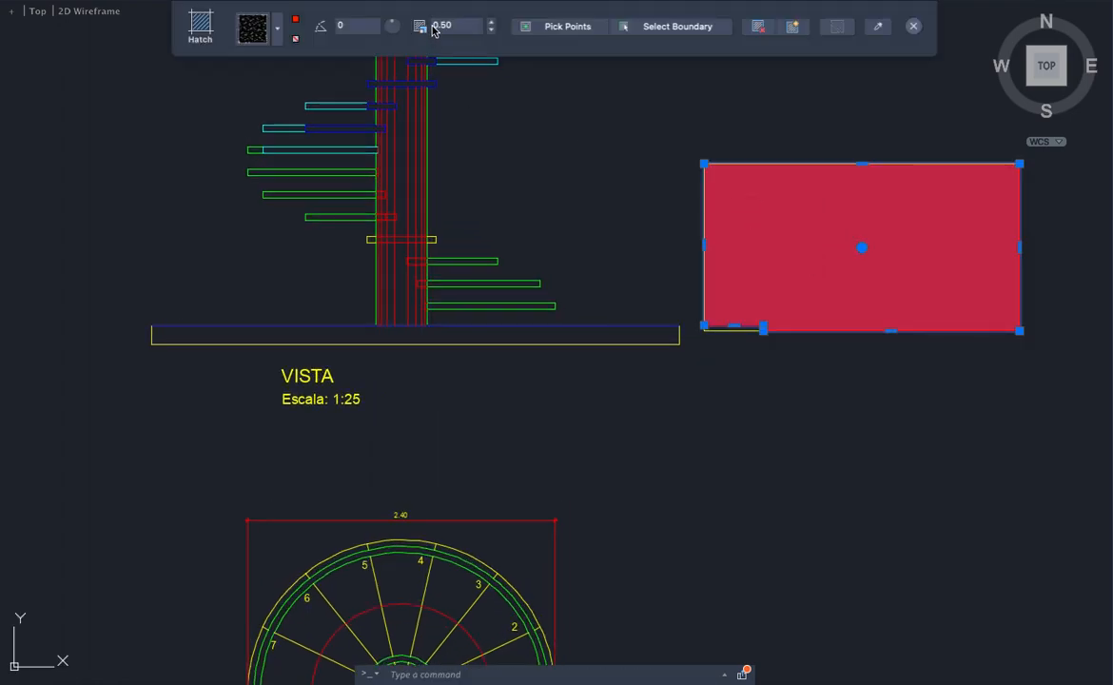
pyautogui.moveTo(465, 27); pyautogui.dragTo(422, 30)
pyautogui.click(419, 27)
pyautogui.press('Escape')
pyautogui.click(739, 221)
pyautogui.doubleClick(809, 233)
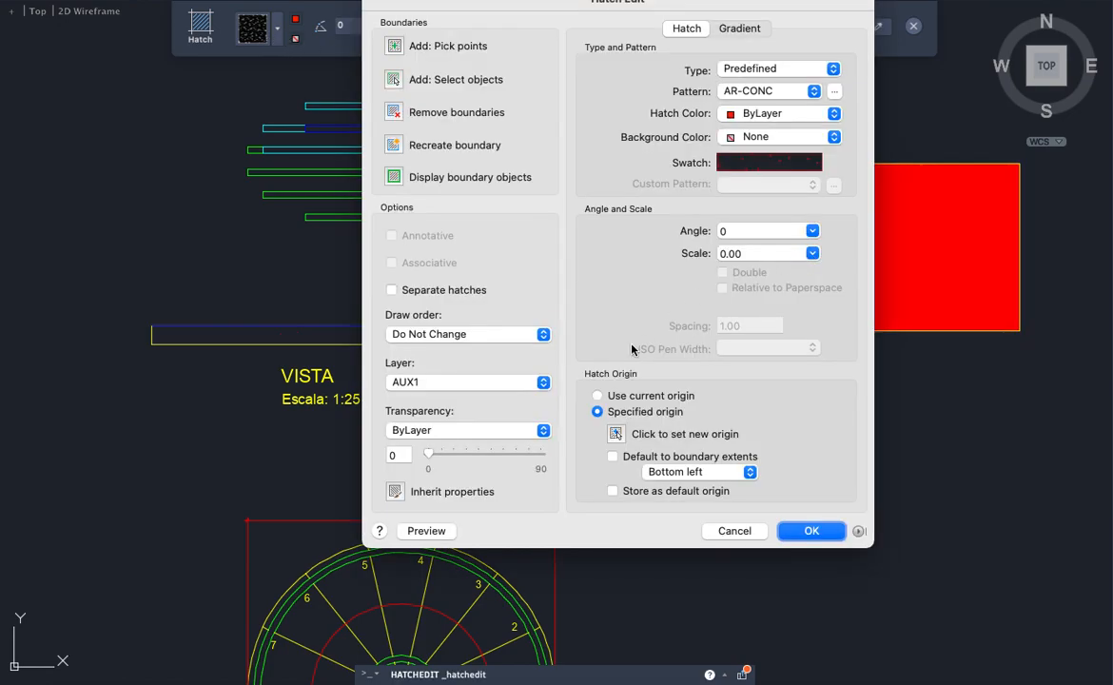
pyautogui.doubleClick(751, 255)
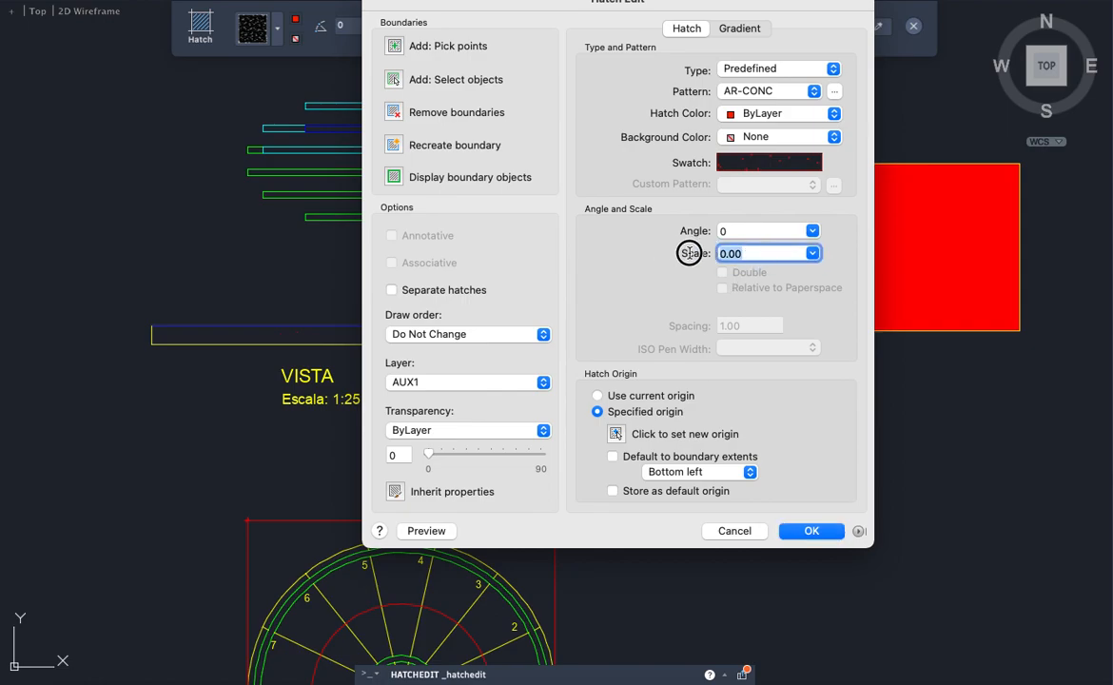
pyautogui.press('Return')
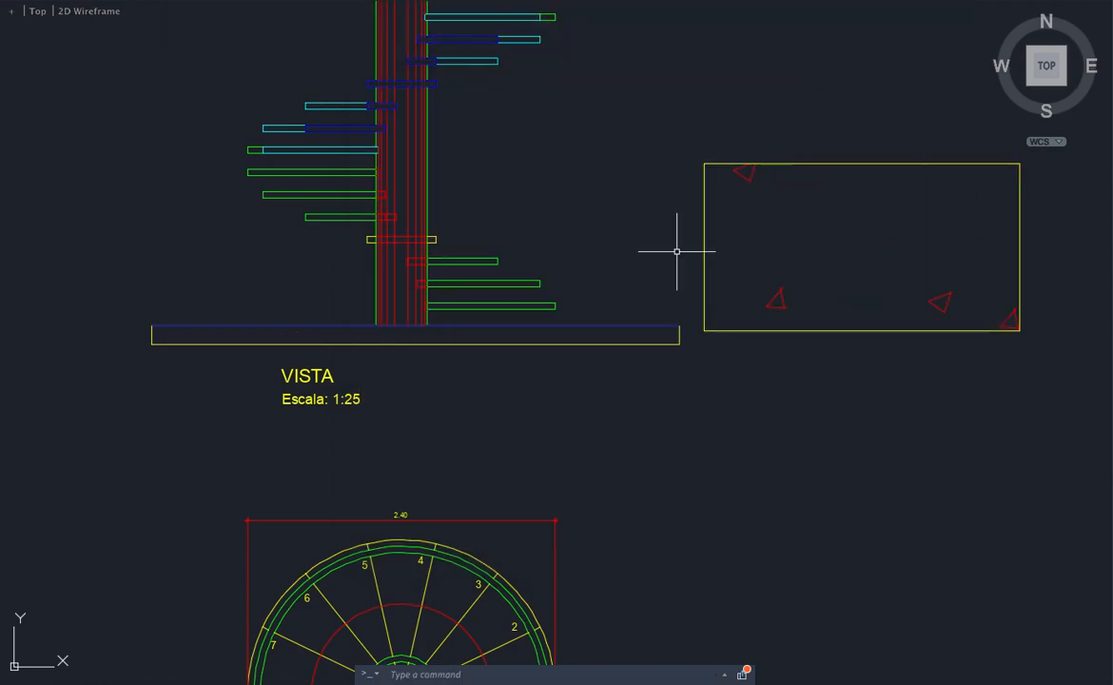
# Step: Reduce the scale of the free rectangle's AR-CONC hatch to below 0.01 to get a dense concrete pattern
pyautogui.click(785, 290)
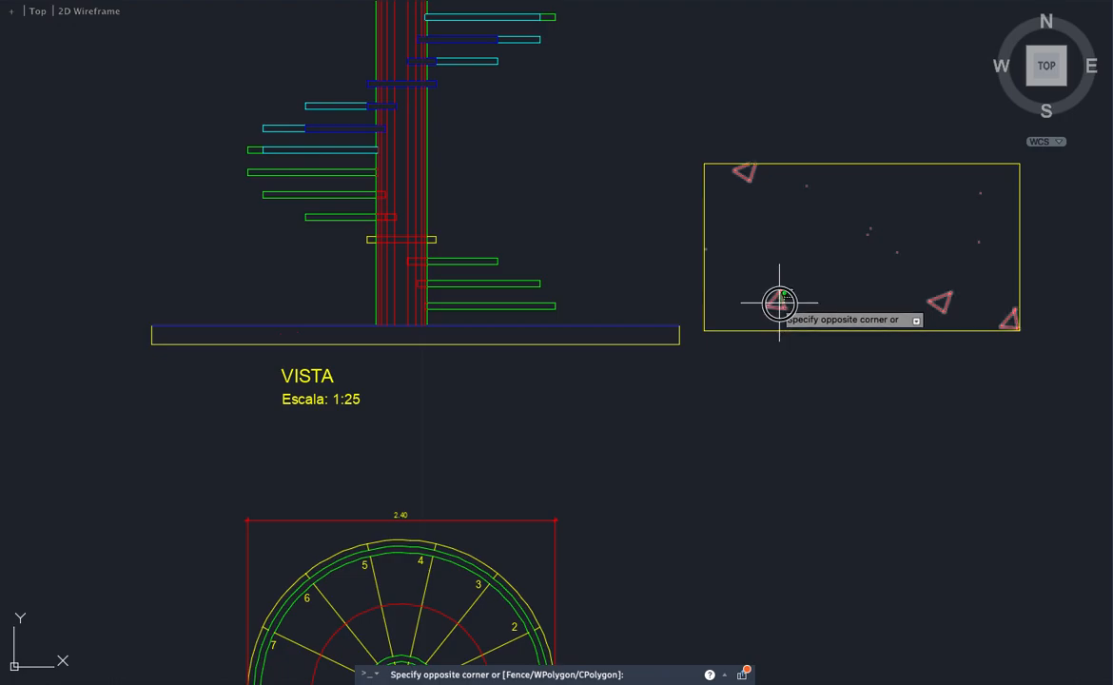
pyautogui.click(775, 303)
pyautogui.click(786, 296)
pyautogui.click(780, 297)
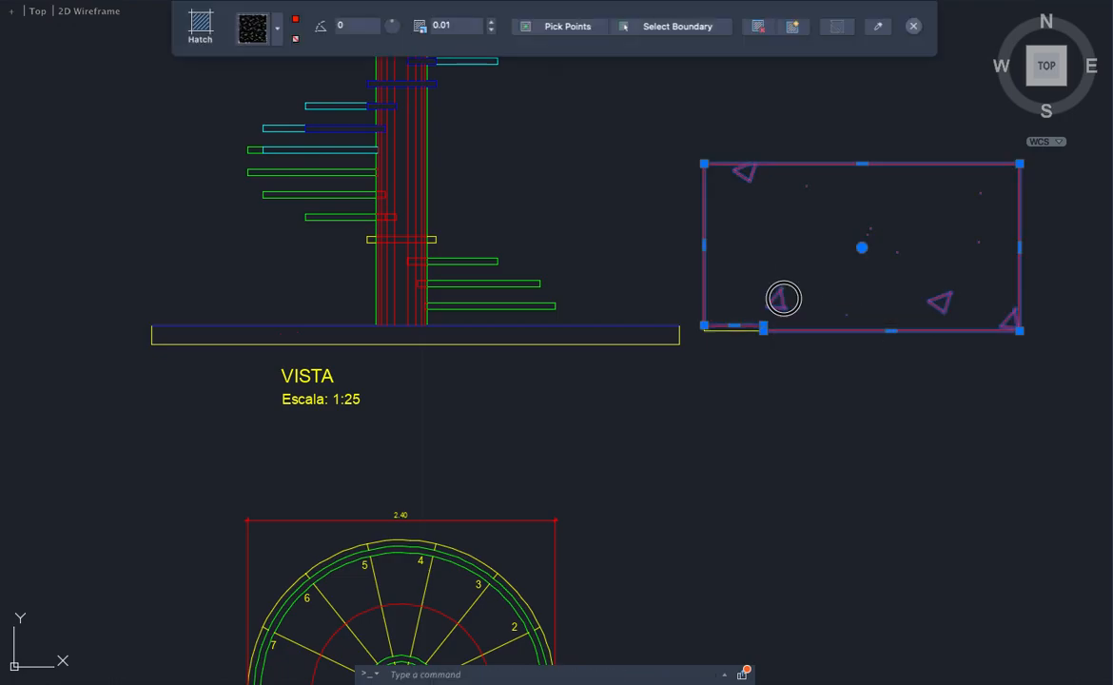
pyautogui.doubleClick(782, 298)
pyautogui.click(756, 254)
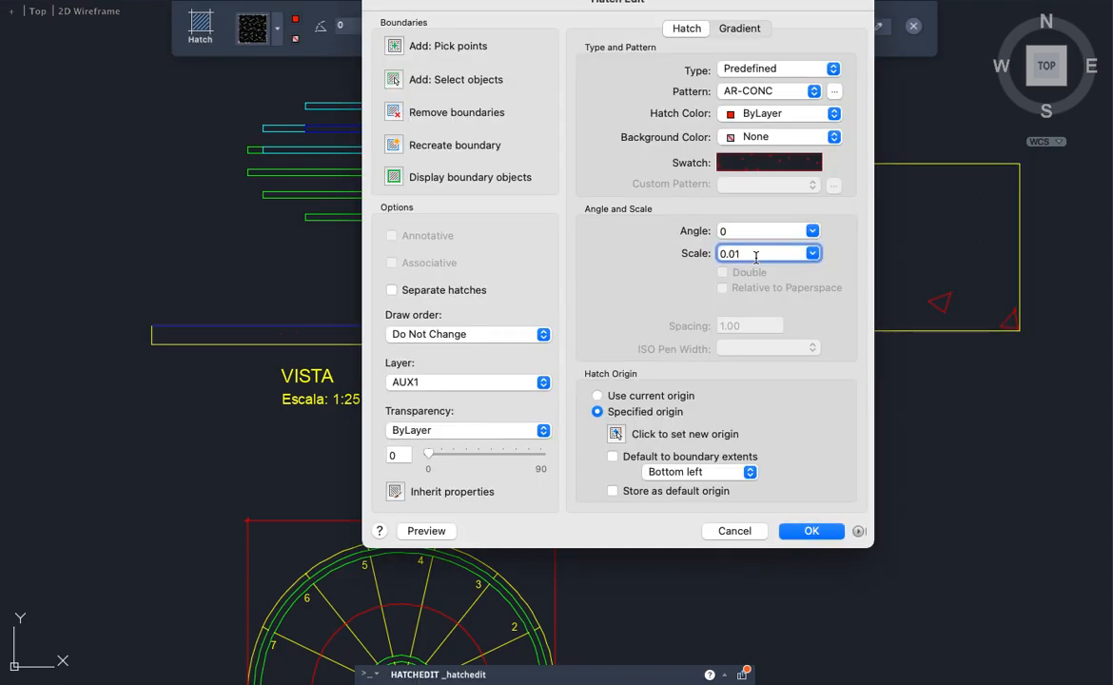
pyautogui.write('0')
pyautogui.press('Return')
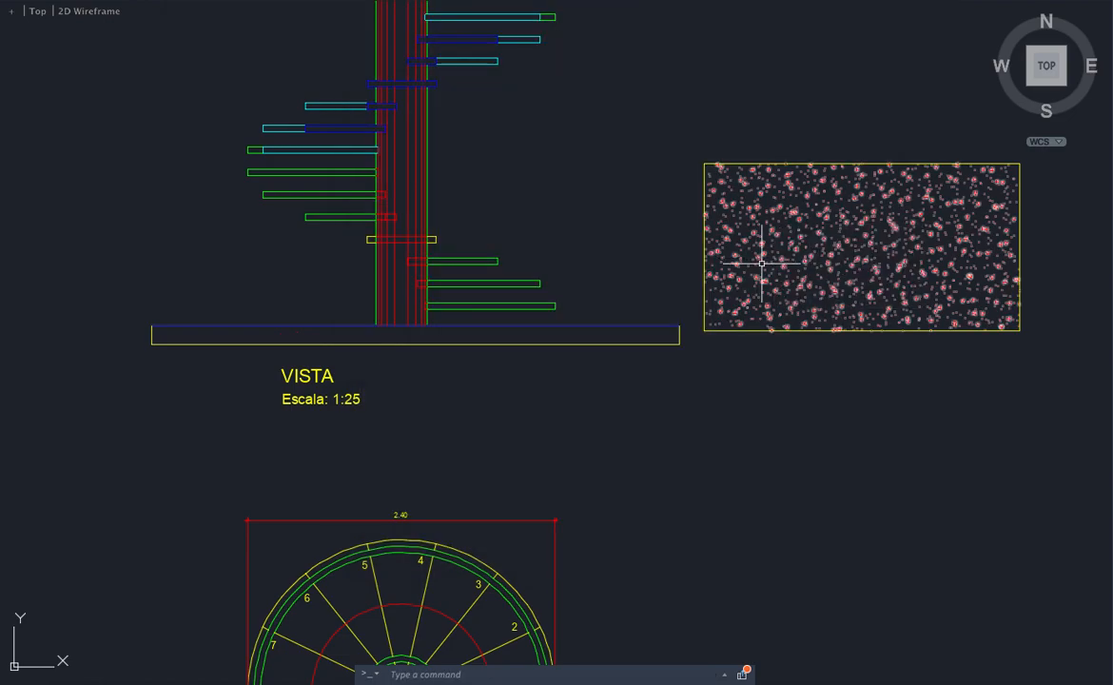
# Step: Compare the pattern scale of the floor slab's hatch with that of the free rectangle's hatch
pyautogui.scroll(2, 767, 344)
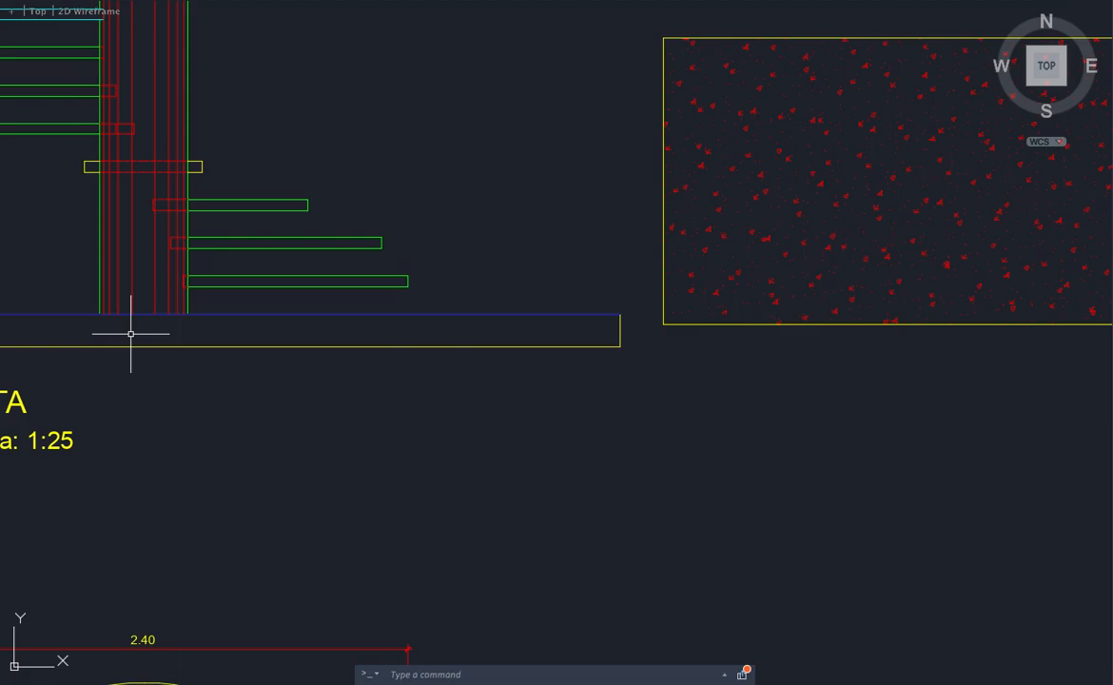
pyautogui.scroll(-2, 361, 333)
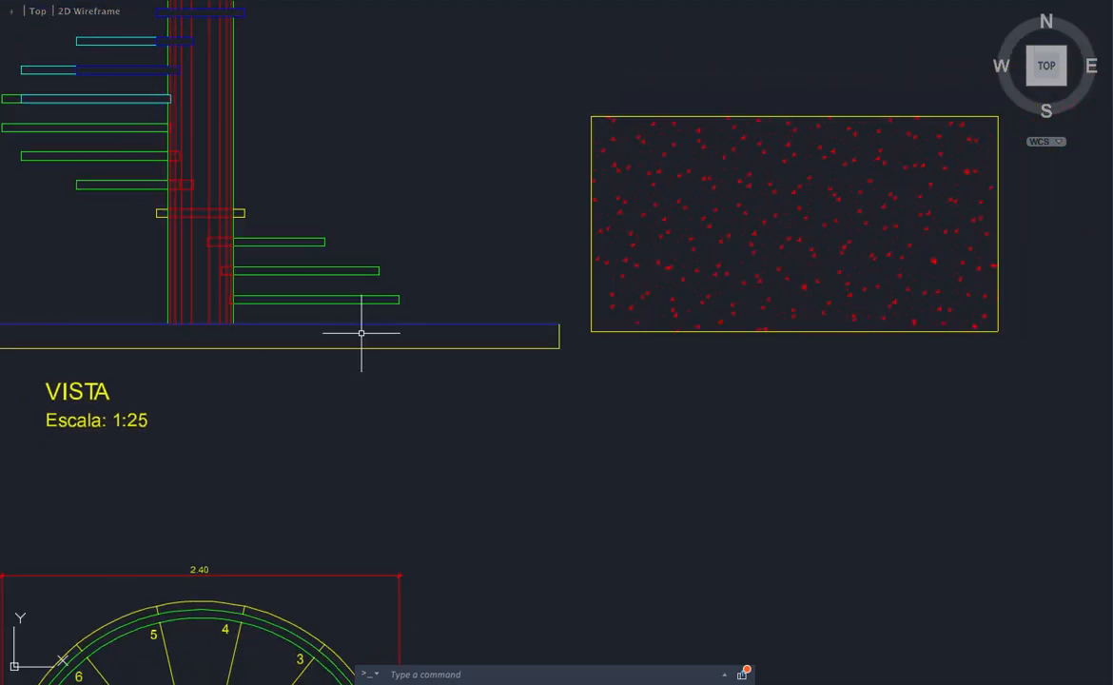
pyautogui.click(102, 333)
pyautogui.click(101, 335)
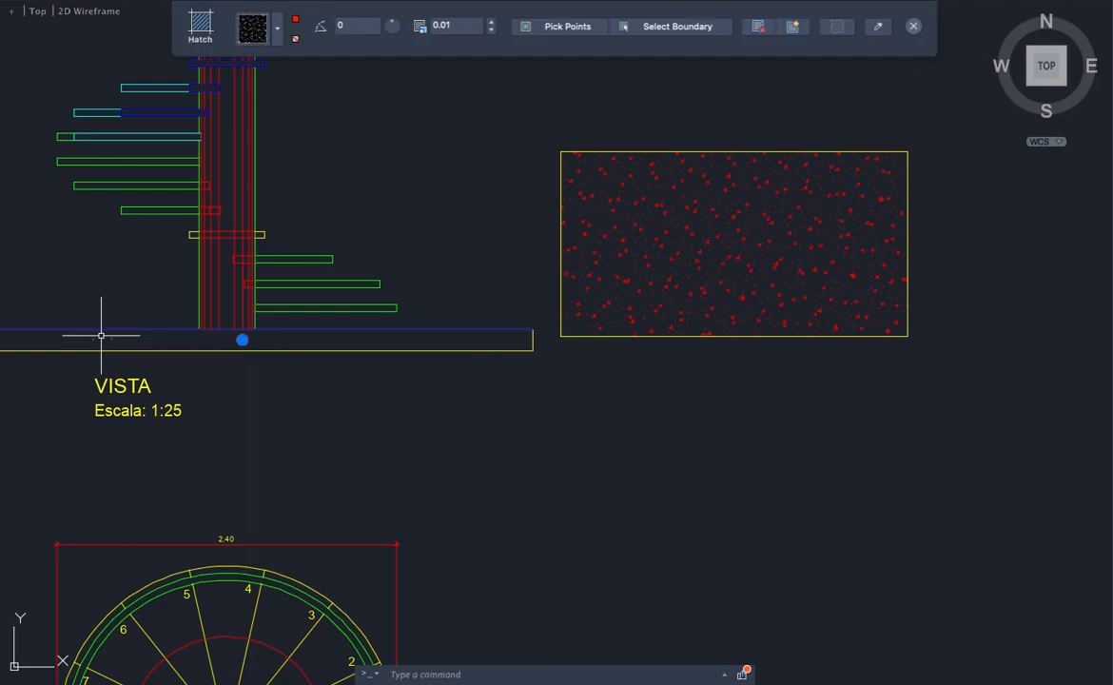
pyautogui.click(650, 236)
pyautogui.click(506, 71)
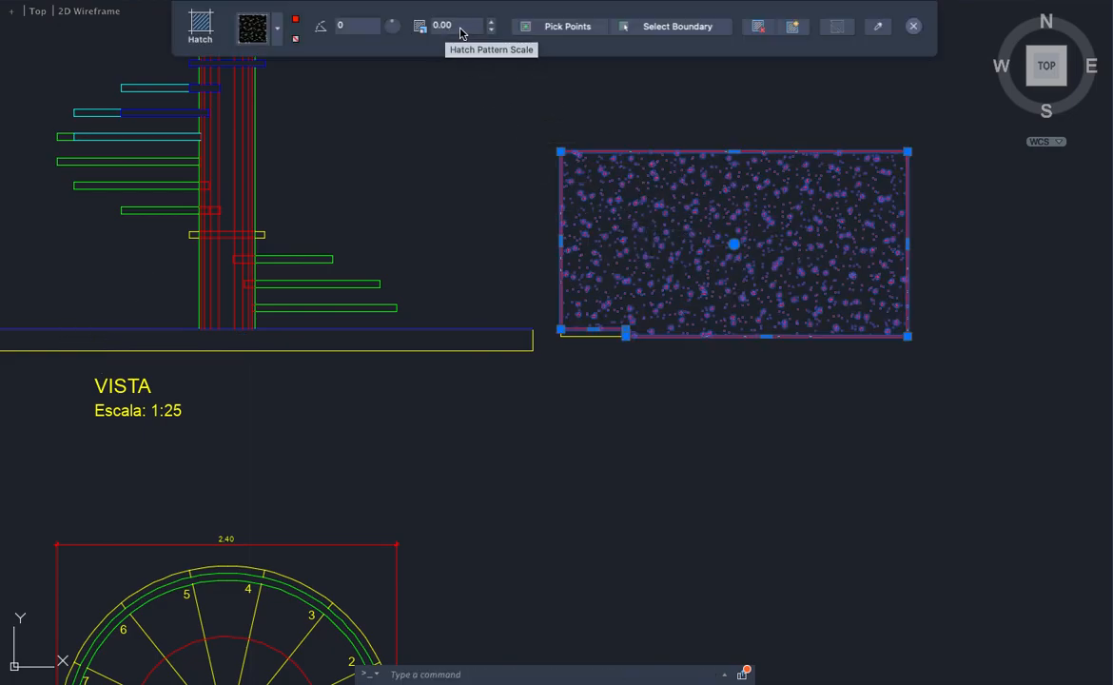
pyautogui.press('Escape')
# Step: Match the properties of the free rectangle's concrete hatch onto the floor slab's hatch
pyautogui.write('ma')
pyautogui.press('Return')
pyautogui.click(623, 183)
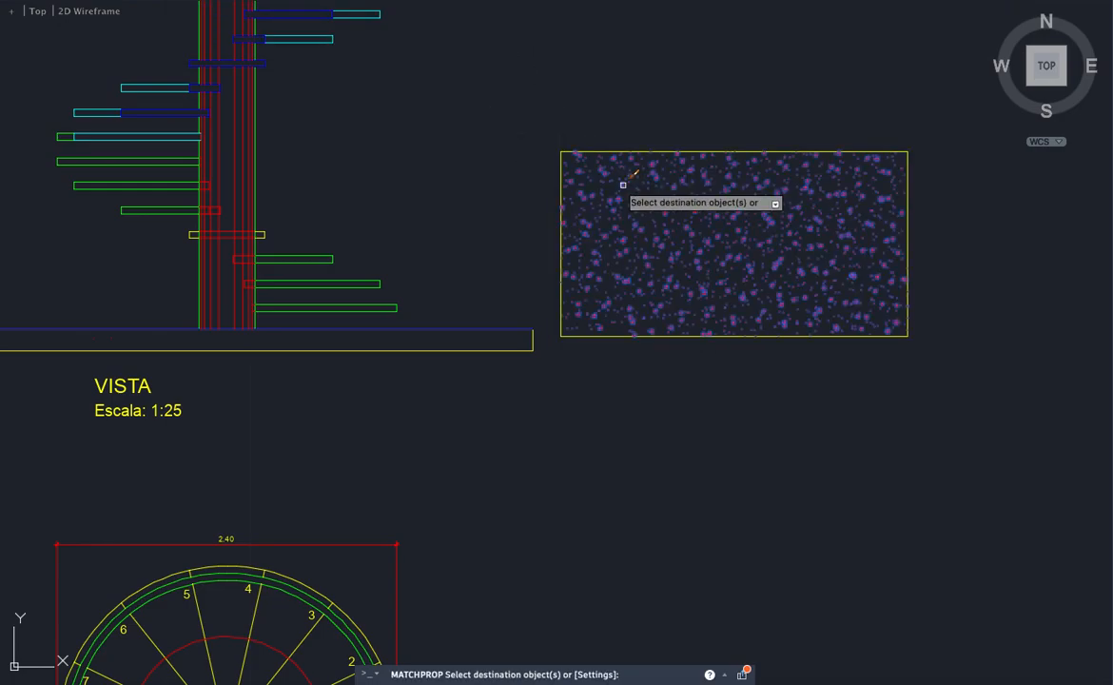
pyautogui.click(138, 335)
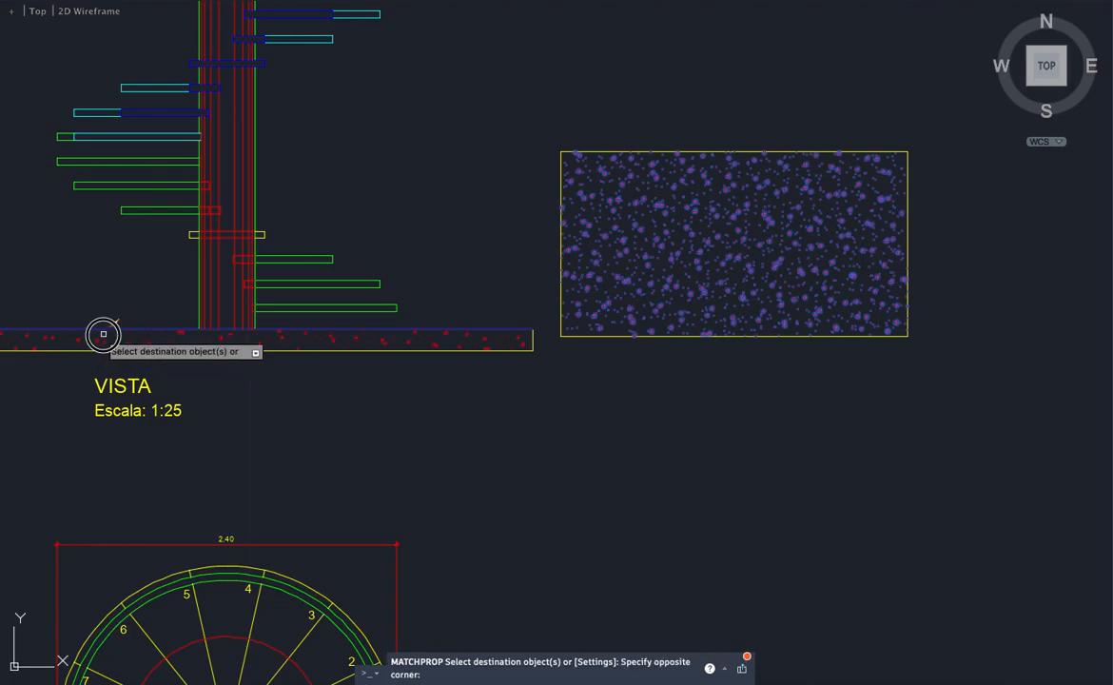
pyautogui.click(103, 336)
pyautogui.press('Return')
# Step: Delete the free test rectangle together with its hatch
pyautogui.click(745, 353)
pyautogui.click(655, 263)
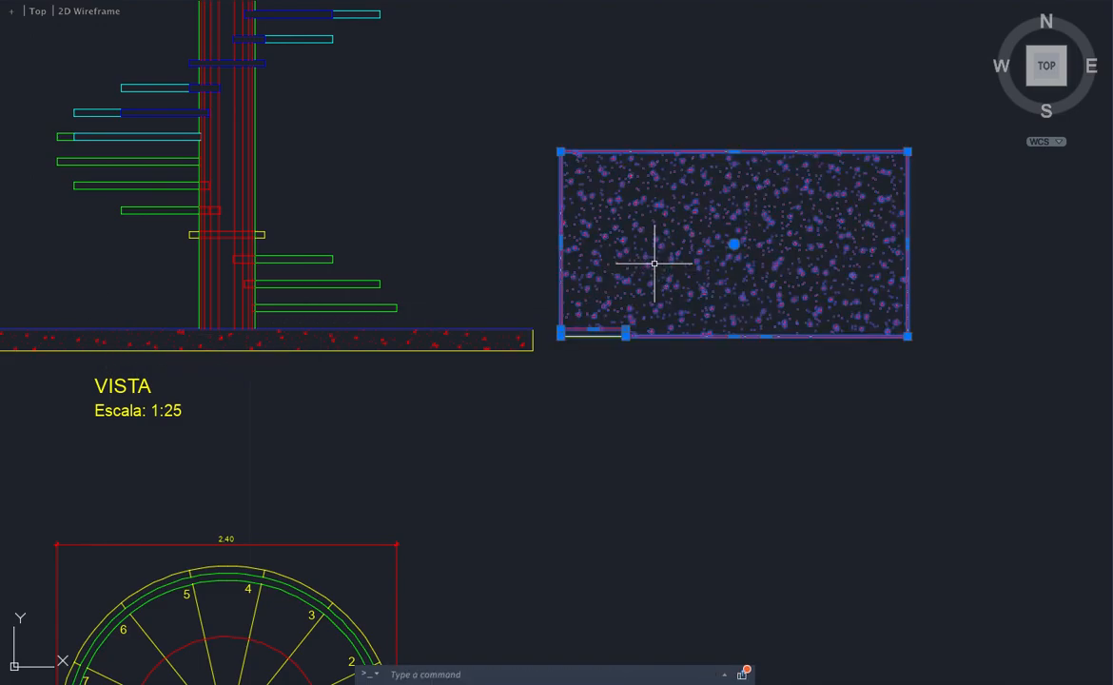
pyautogui.press('Delete')
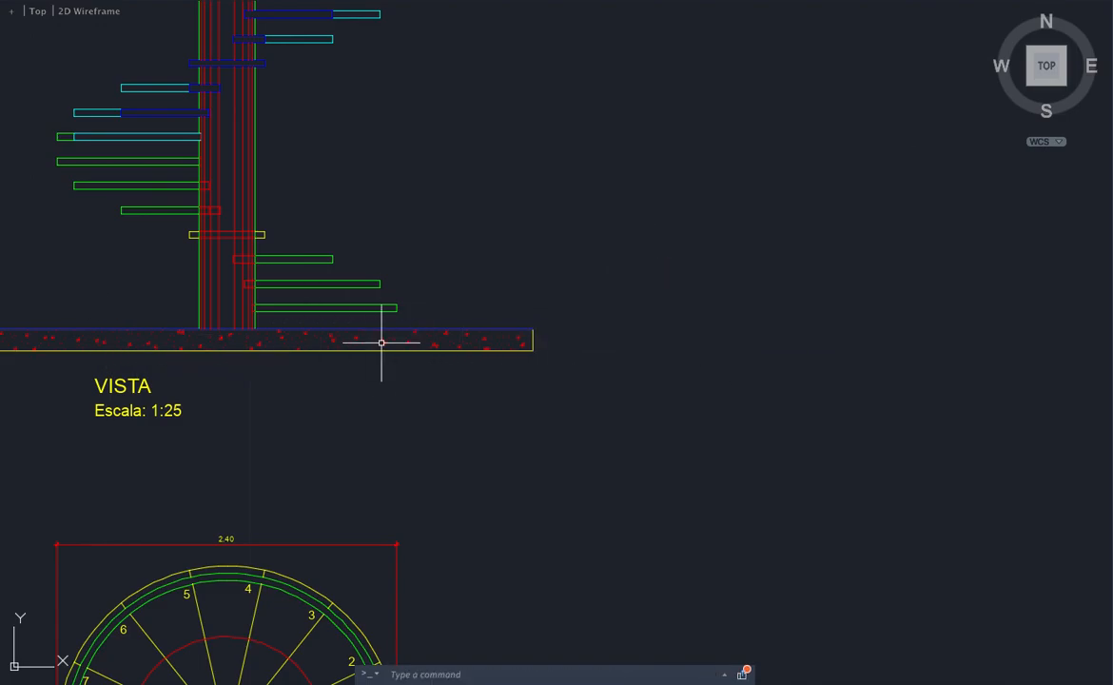
# Step: Replace the floor slab's yellow outline with a blue line along its underside, leaving both ends open
pyautogui.scroll(-1, 600, 368)
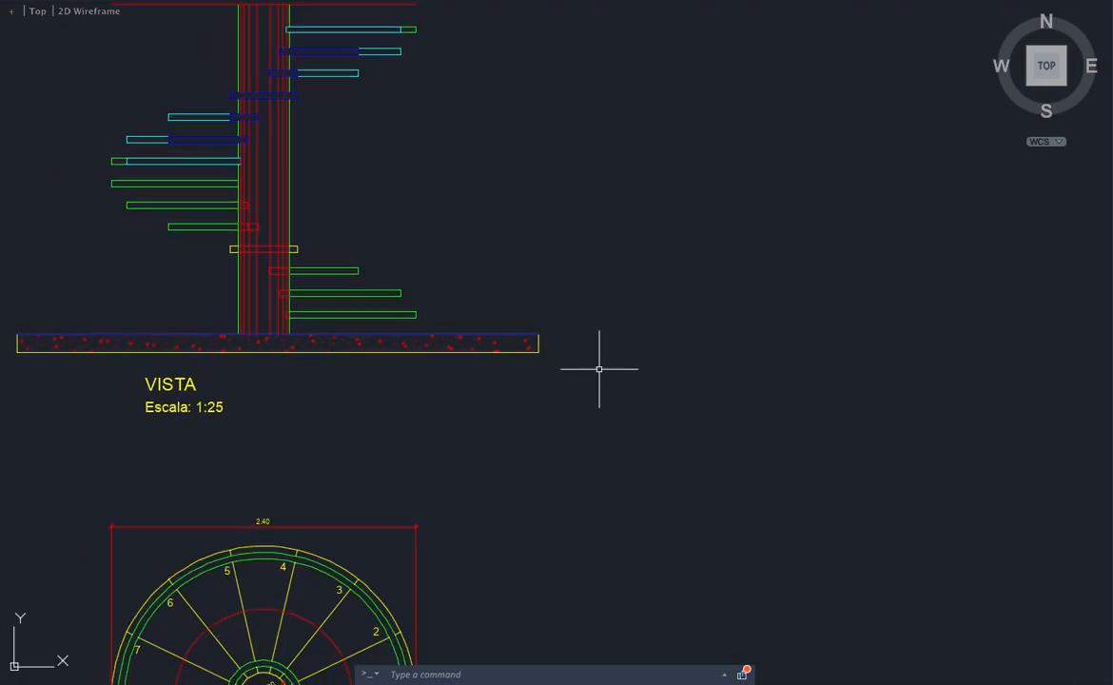
pyautogui.click(538, 341)
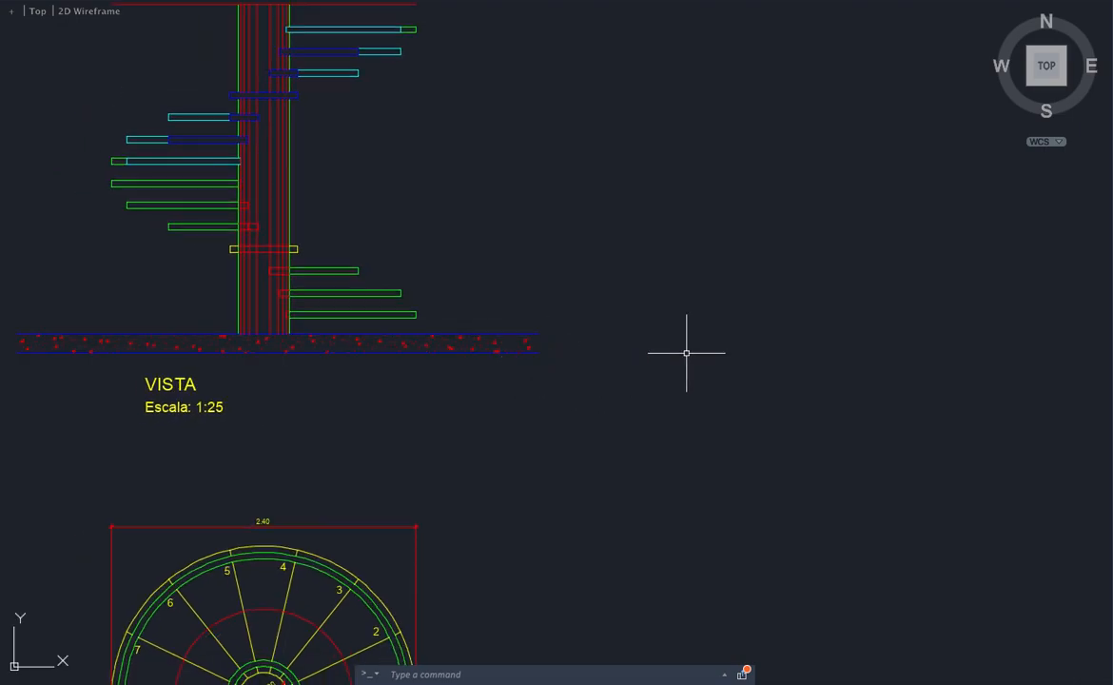
pyautogui.scroll(-1, 681, 352)
pyautogui.scroll(1, 192, 367)
pyautogui.scroll(1, 138, 8)
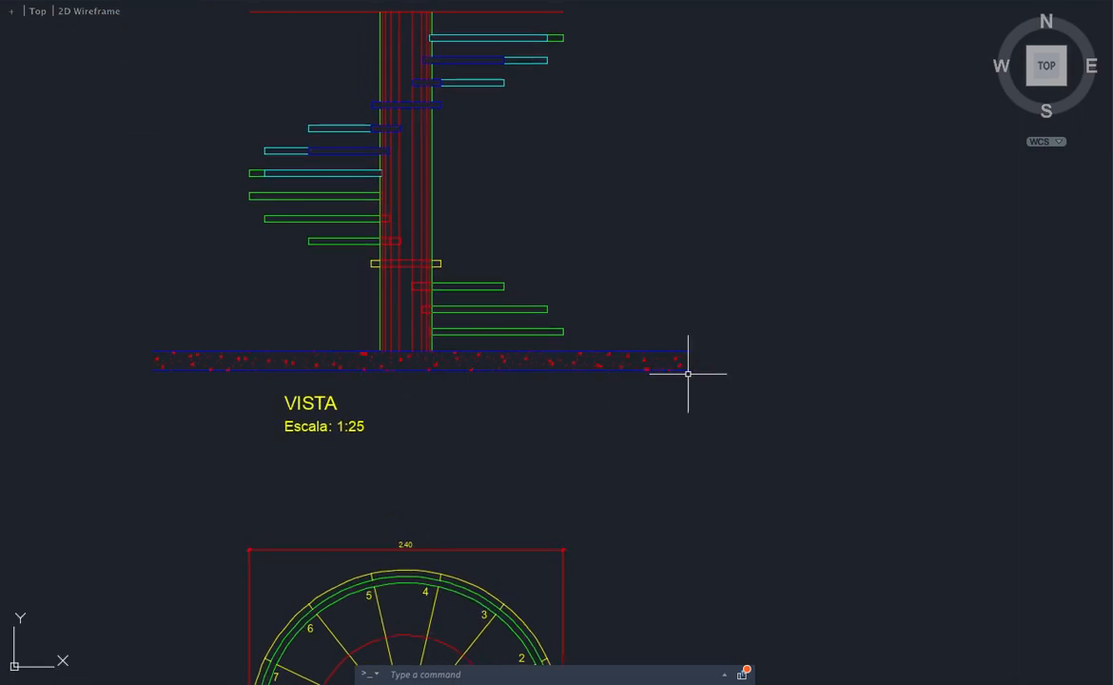
pyautogui.scroll(-1, 593, 409)
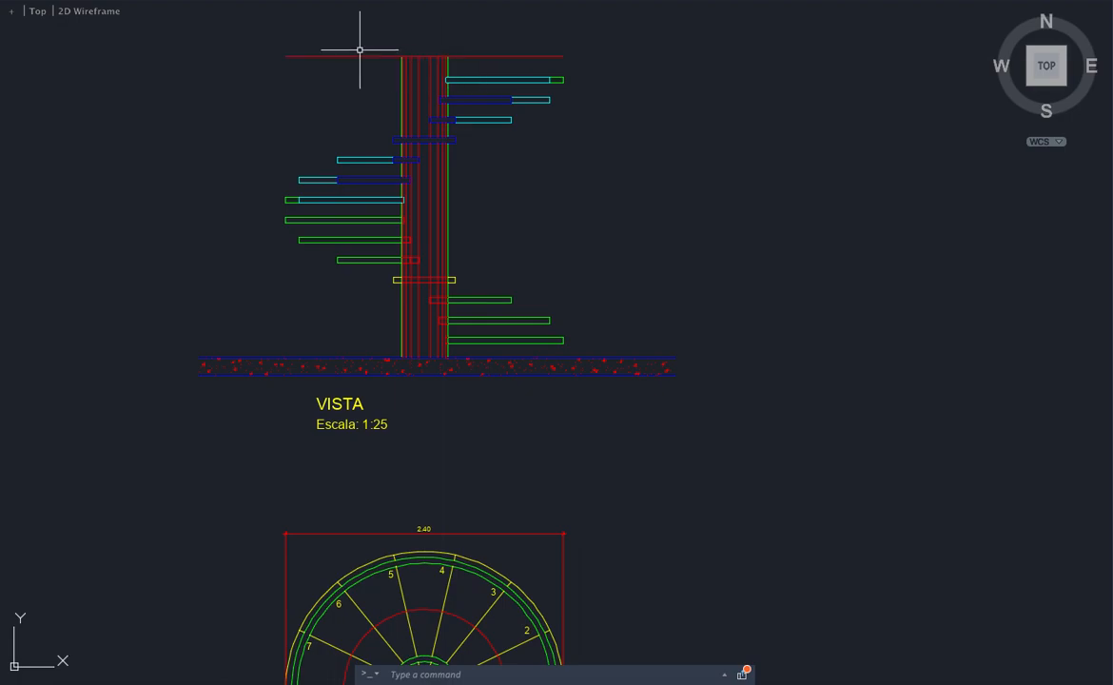
pyautogui.scroll(-1, 514, 54)
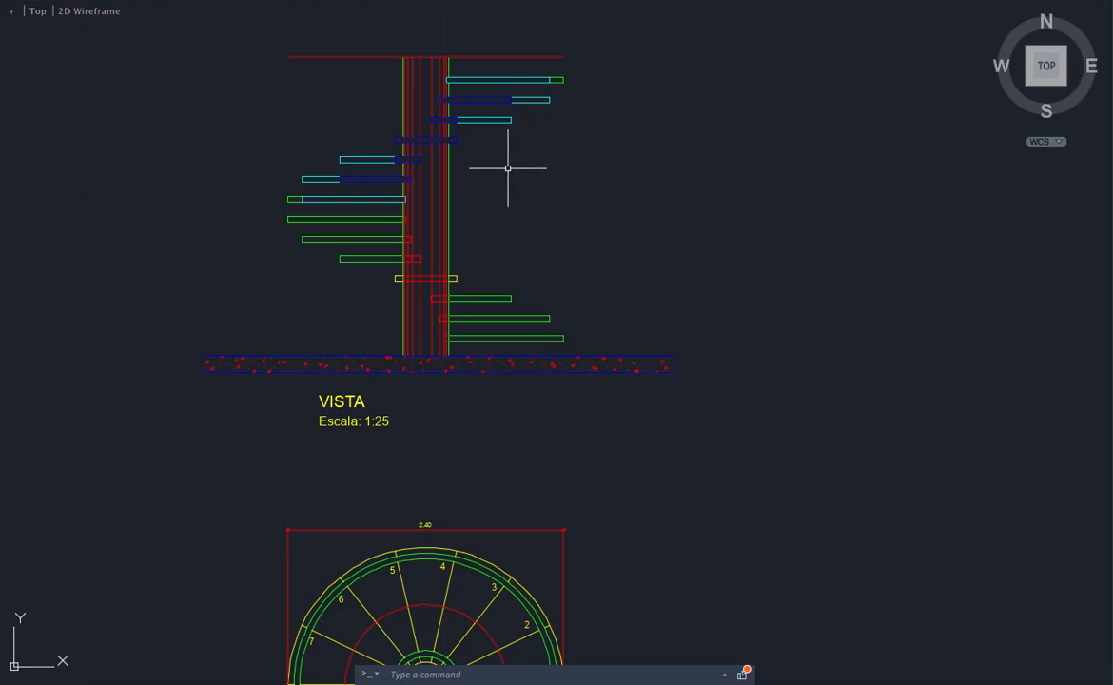
# Step: Draw a horizontal line about 0.90 long from near the right end of the red top line to above the slab's end
pyautogui.press('l')
pyautogui.press('Return')
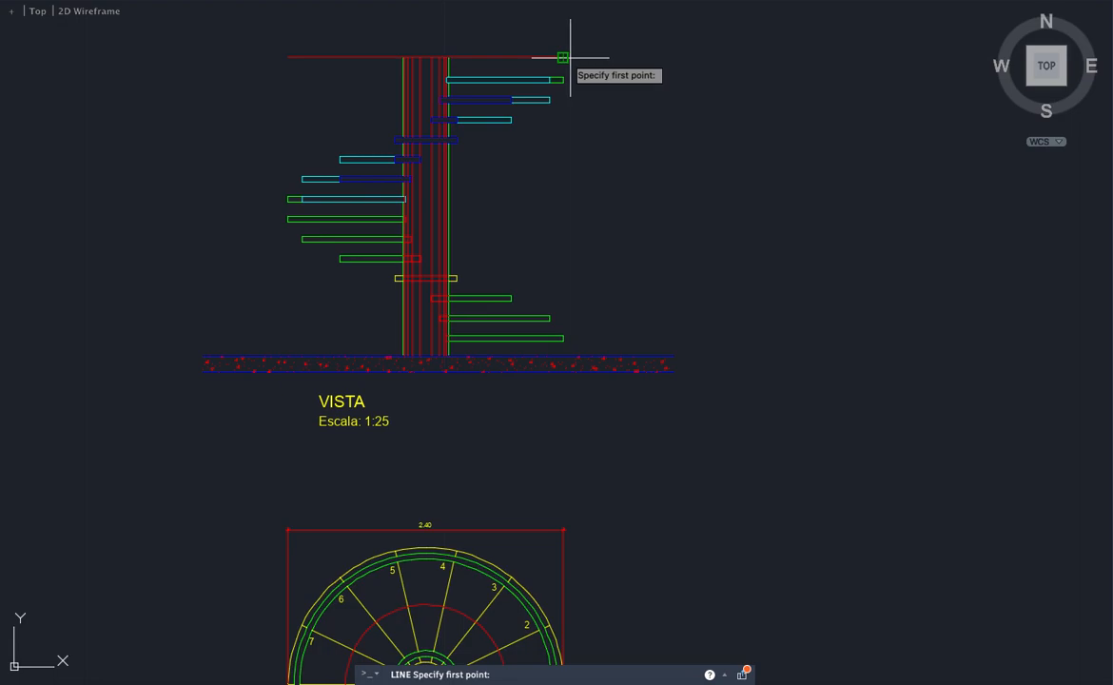
pyautogui.click(571, 57)
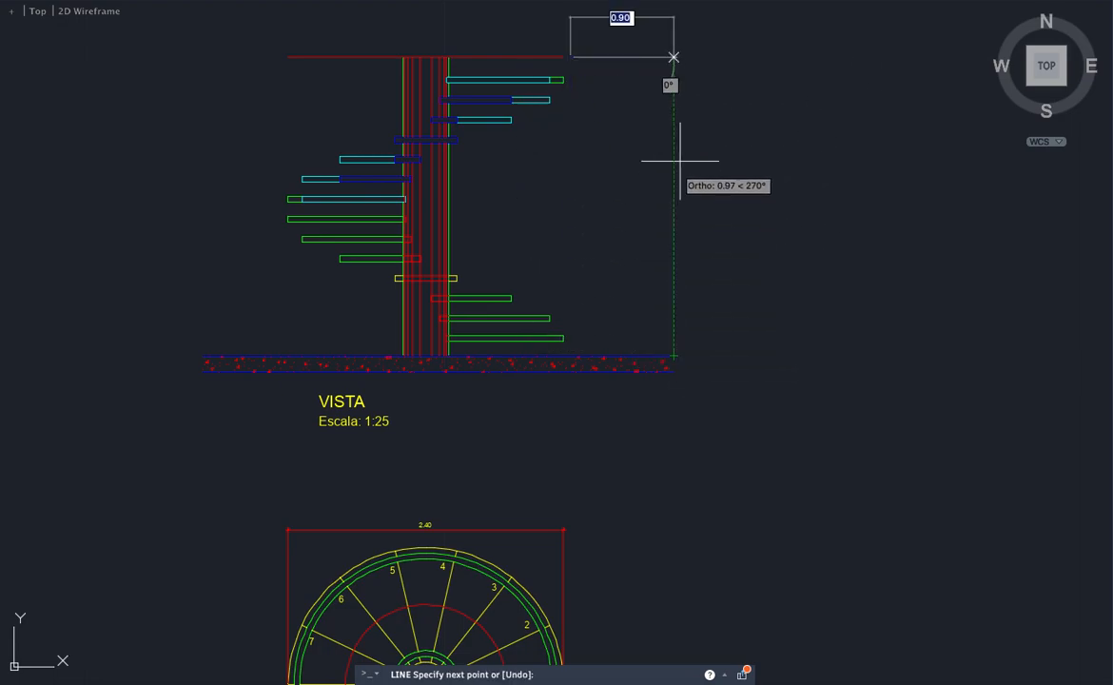
pyautogui.click(671, 85)
pyautogui.press('Escape')
# Step: Finish the blue upper slab line and stretch its inner end to meet the right end of the red top line
pyautogui.click(662, 90)
pyautogui.click(610, 54)
pyautogui.scroll(3, 589, 48)
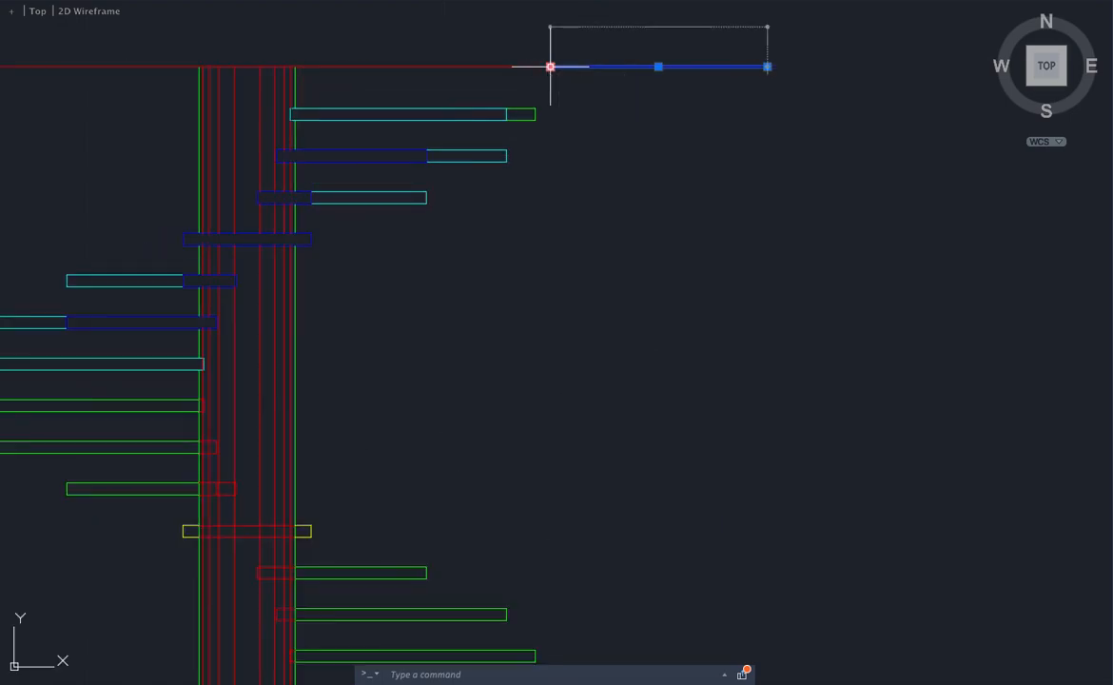
pyautogui.click(550, 66)
pyautogui.click(535, 67)
pyautogui.press('Escape')
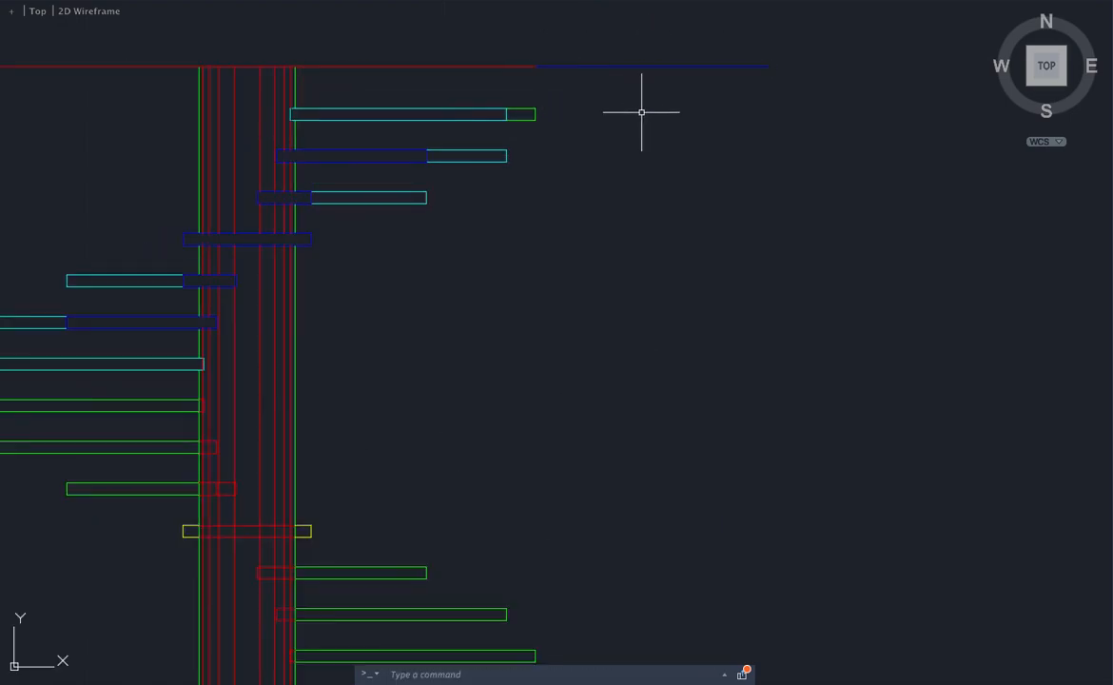
# Step: Copy the blue upper slab line to the other side of the stair, ending at the red top line's left end
pyautogui.scroll(-2, 642, 112)
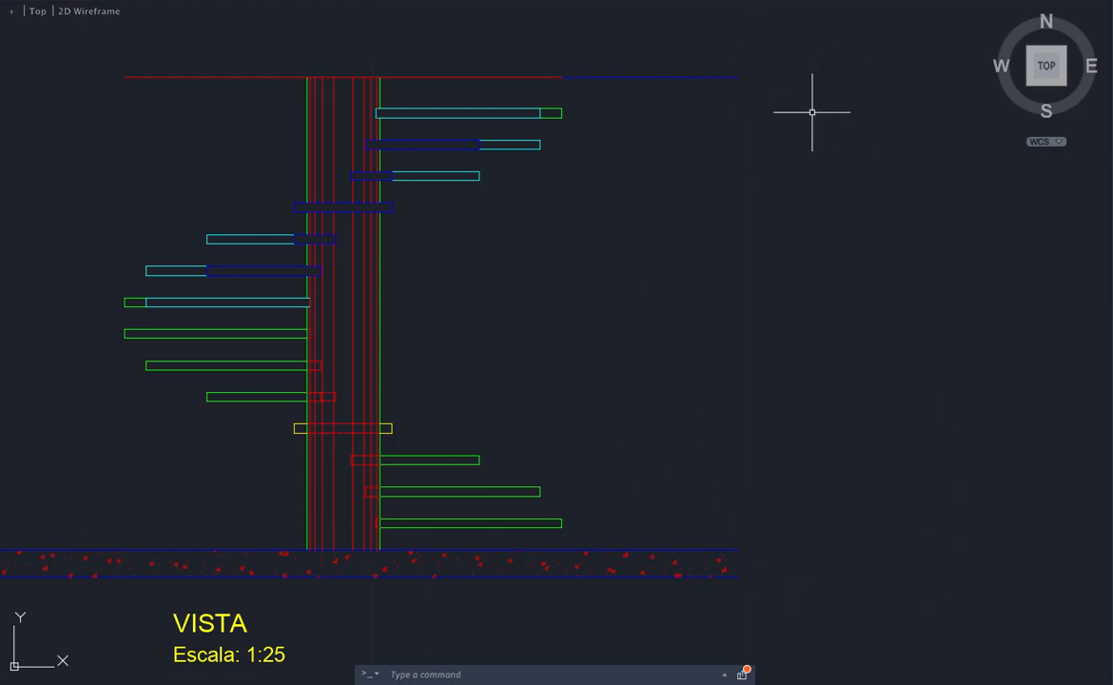
pyautogui.scroll(-1, 715, 142)
pyautogui.click(703, 143)
pyautogui.click(661, 83)
pyautogui.write('co')
pyautogui.press('space')
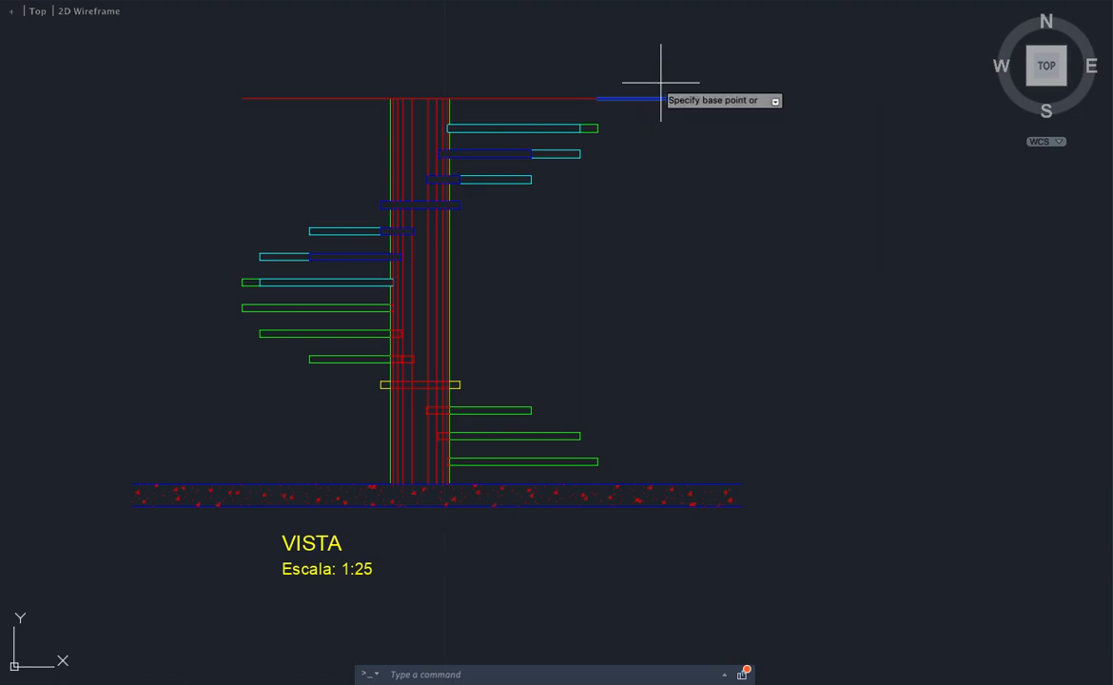
pyautogui.click(740, 98)
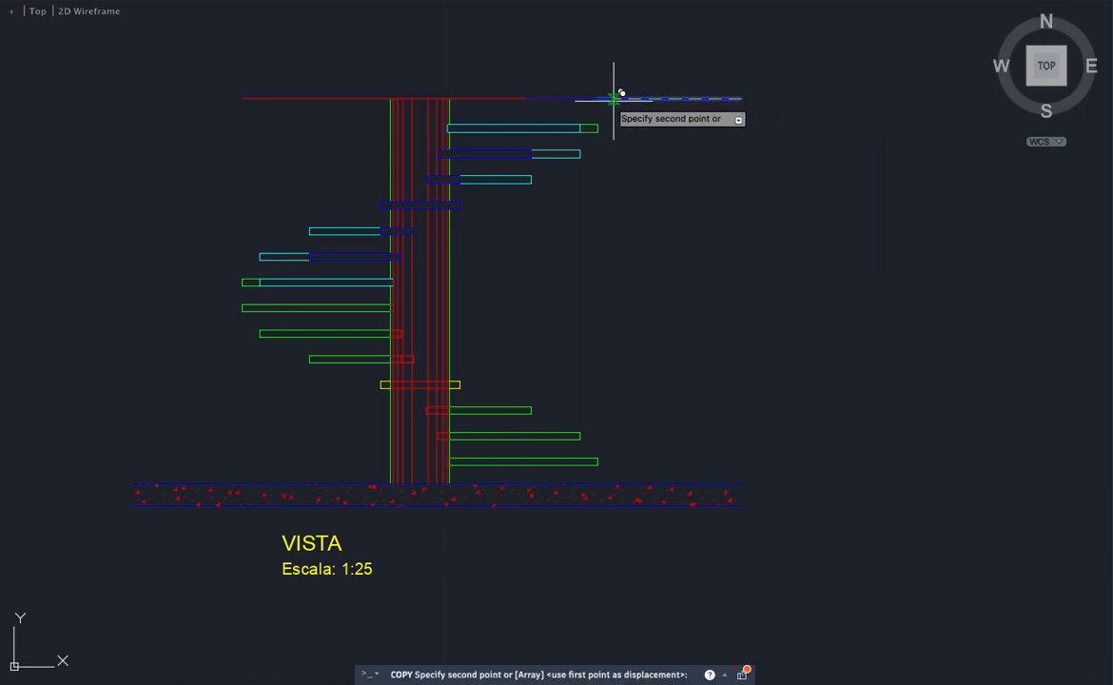
pyautogui.click(243, 98)
pyautogui.press('Return')
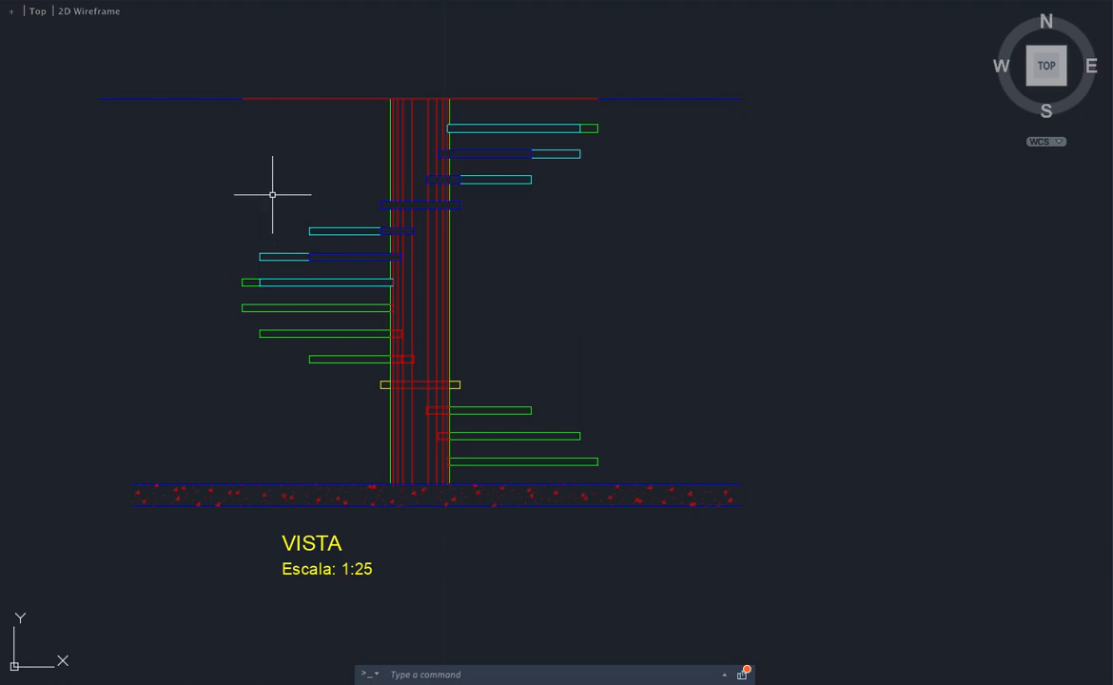
# Step: Copy both blue upper slab lines a short distance straight down to form the undersides of the two upper slabs
pyautogui.click(214, 91)
pyautogui.click(154, 141)
pyautogui.click(799, 91)
pyautogui.click(683, 170)
pyautogui.write('co')
pyautogui.press('space')
pyautogui.click(671, 152)
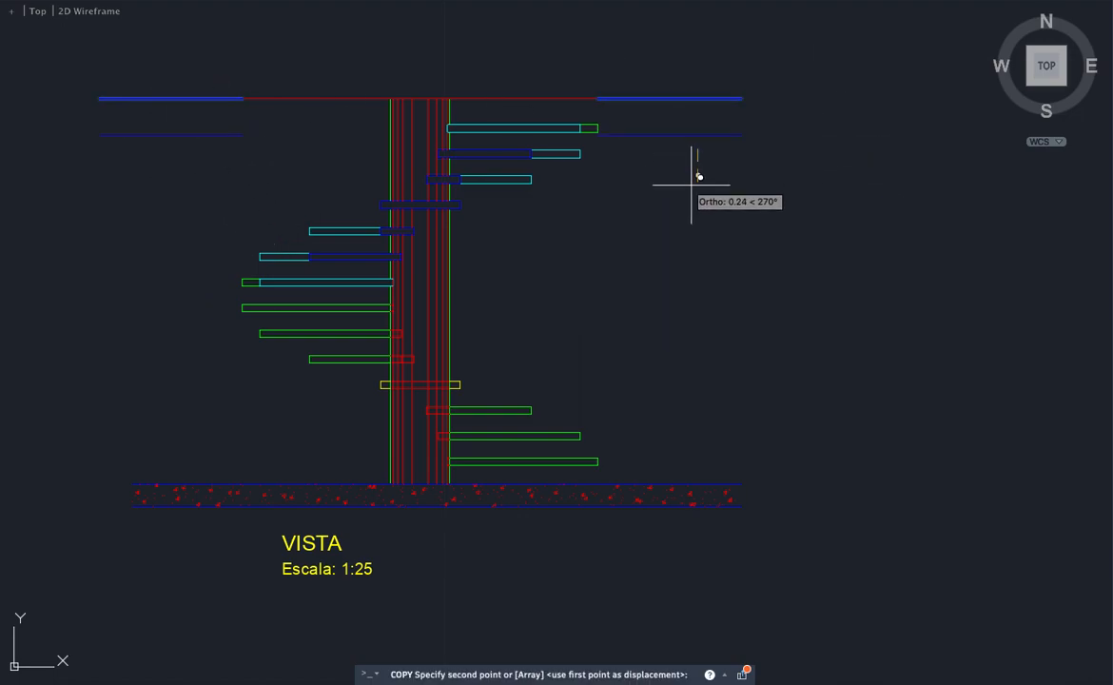
pyautogui.write('25')
pyautogui.press('Return')
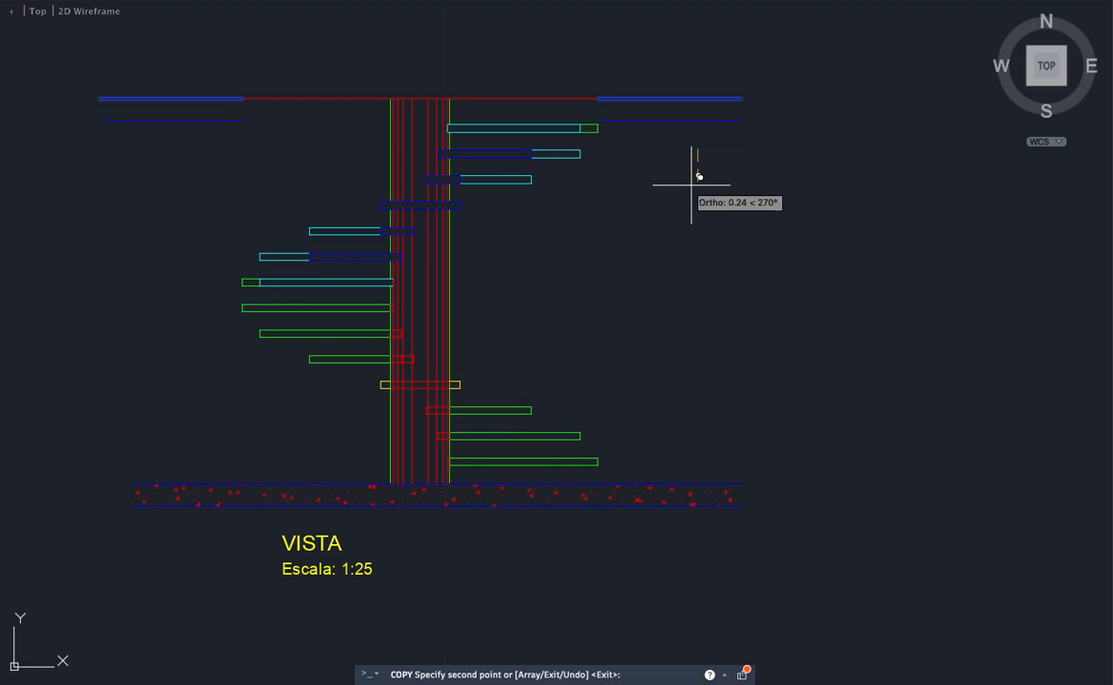
pyautogui.press('Return')
# Step: Draw vertical lines closing the inner ends of both upper slabs at the ends of the red top line
pyautogui.write('l')
pyautogui.press('space')
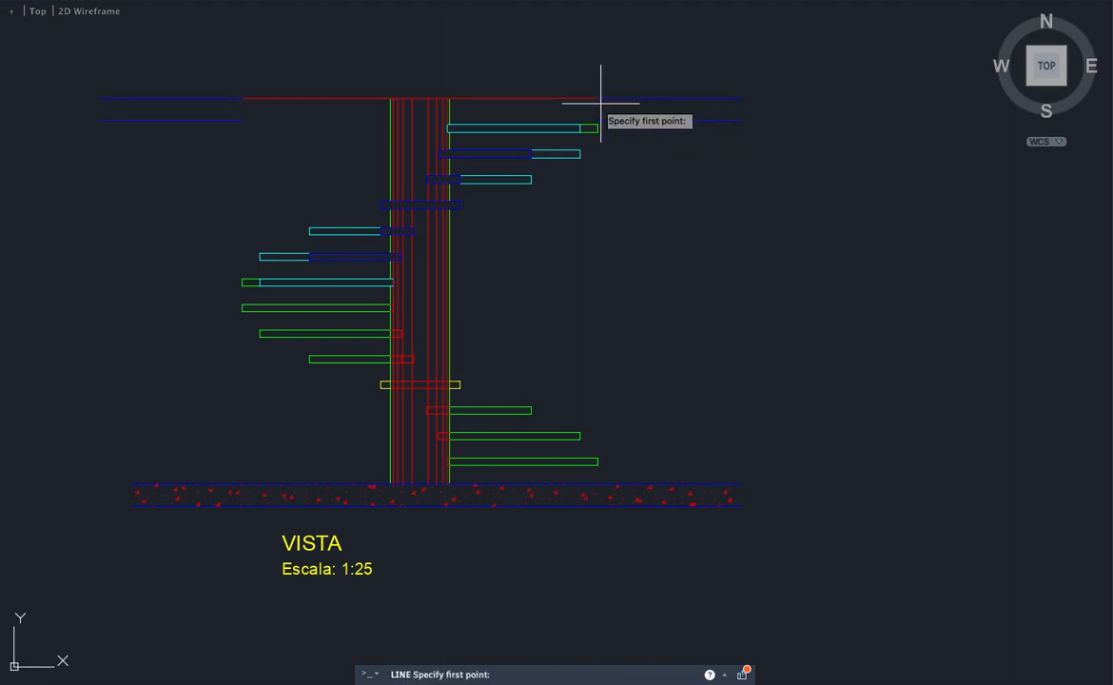
pyautogui.click(598, 98)
pyautogui.click(598, 120)
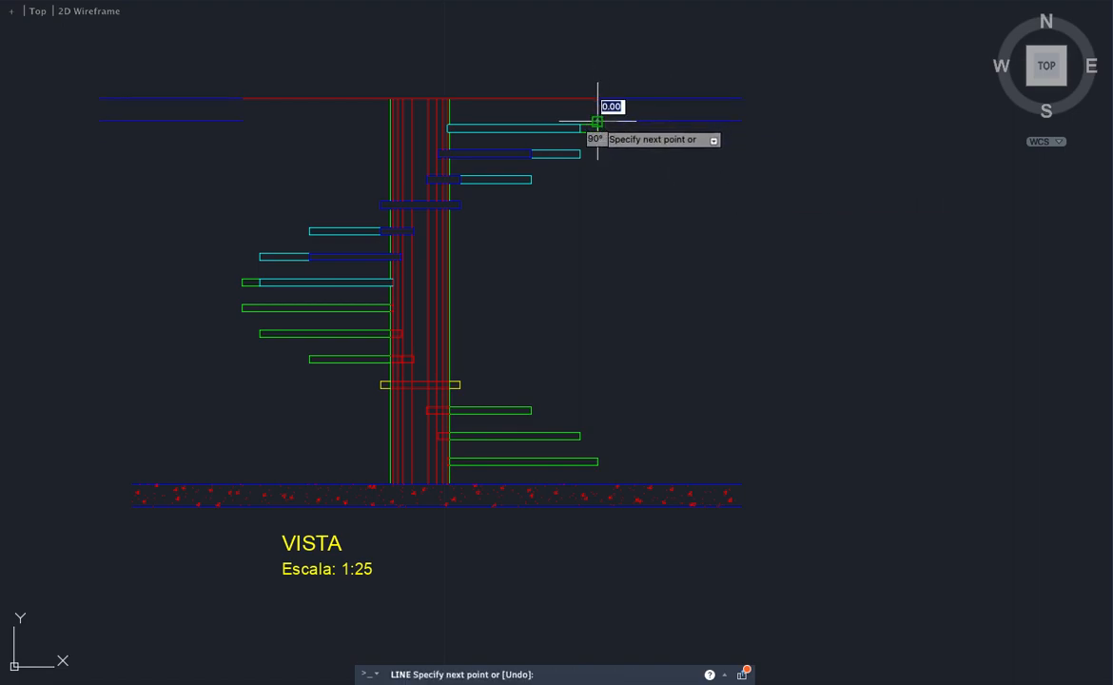
pyautogui.press('Return')
pyautogui.press('space')
pyautogui.click(243, 120)
pyautogui.click(244, 98)
pyautogui.press('Return')
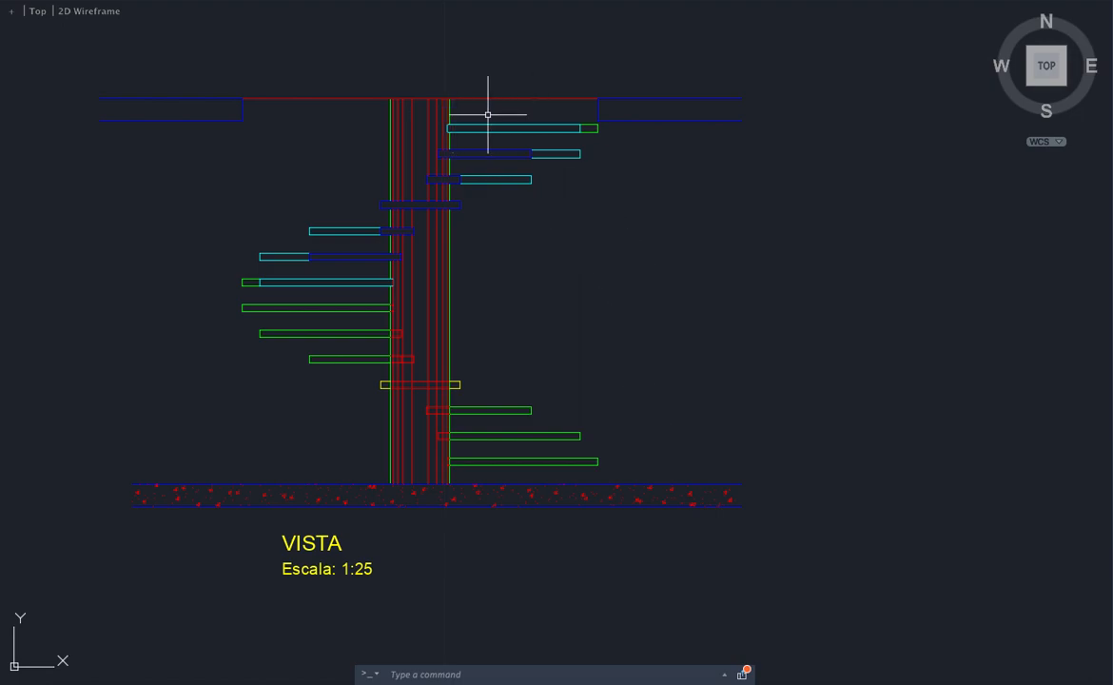
# Step: Draw a vertical construction line through the plan's right edge to check the slab alignment, and remove it
pyautogui.scroll(-4, 574, 117)
pyautogui.write('xl')
pyautogui.press('Return')
pyautogui.write('v')
pyautogui.press('Return')
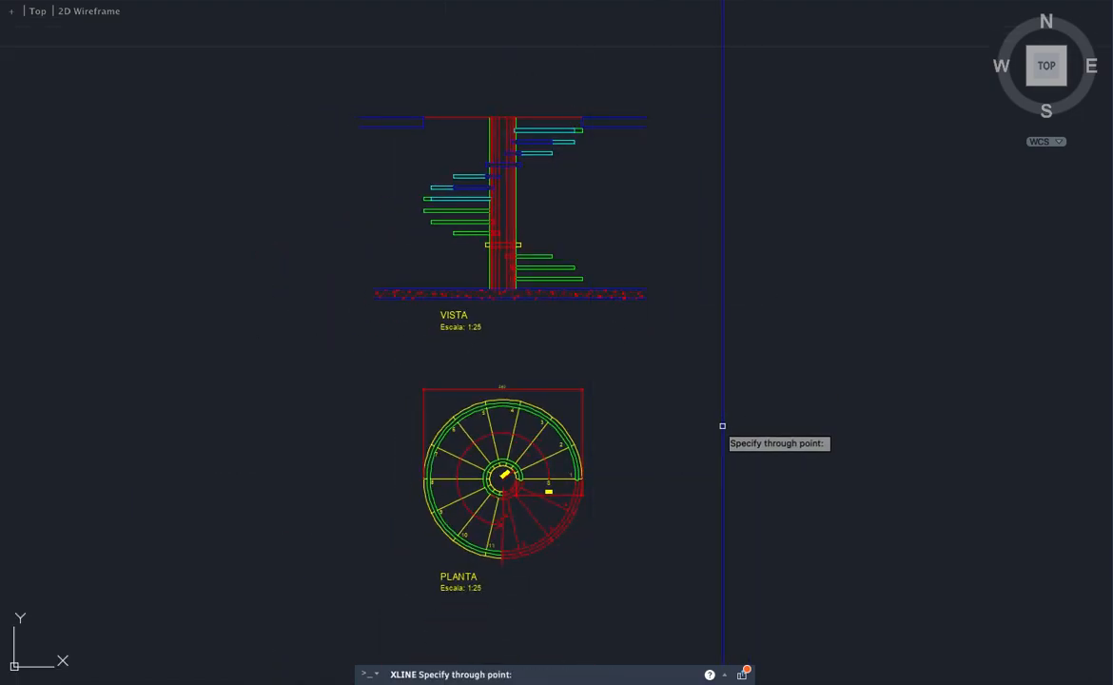
pyautogui.click(582, 476)
pyautogui.press('Return')
pyautogui.scroll(2, 591, 117)
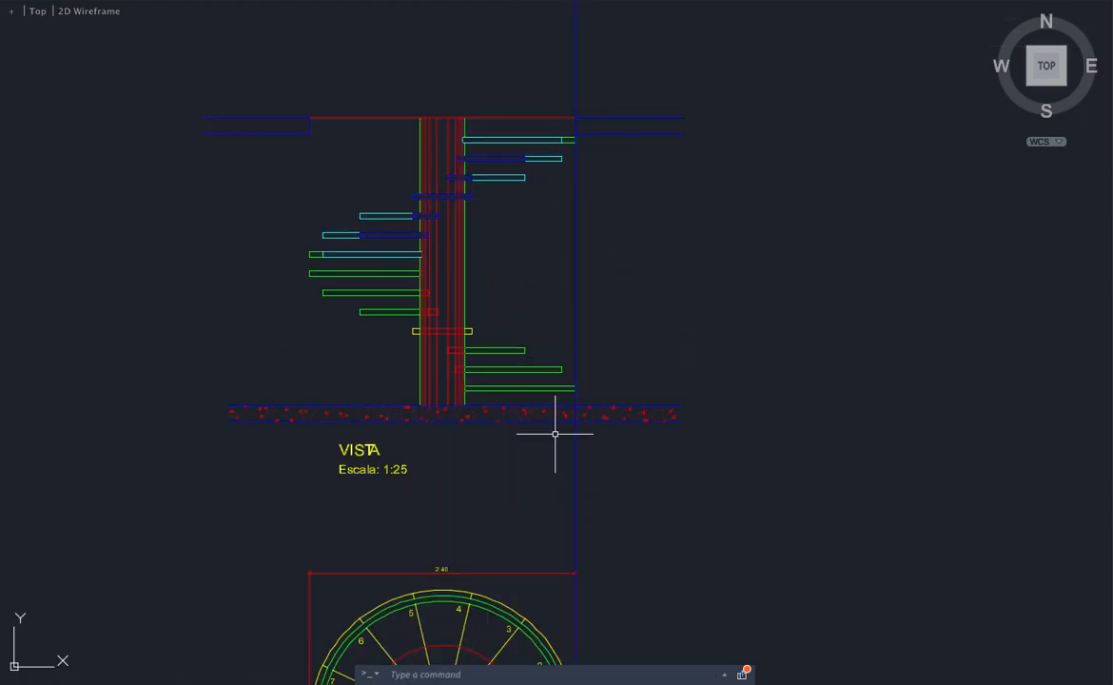
pyautogui.scroll(-2, 577, 609)
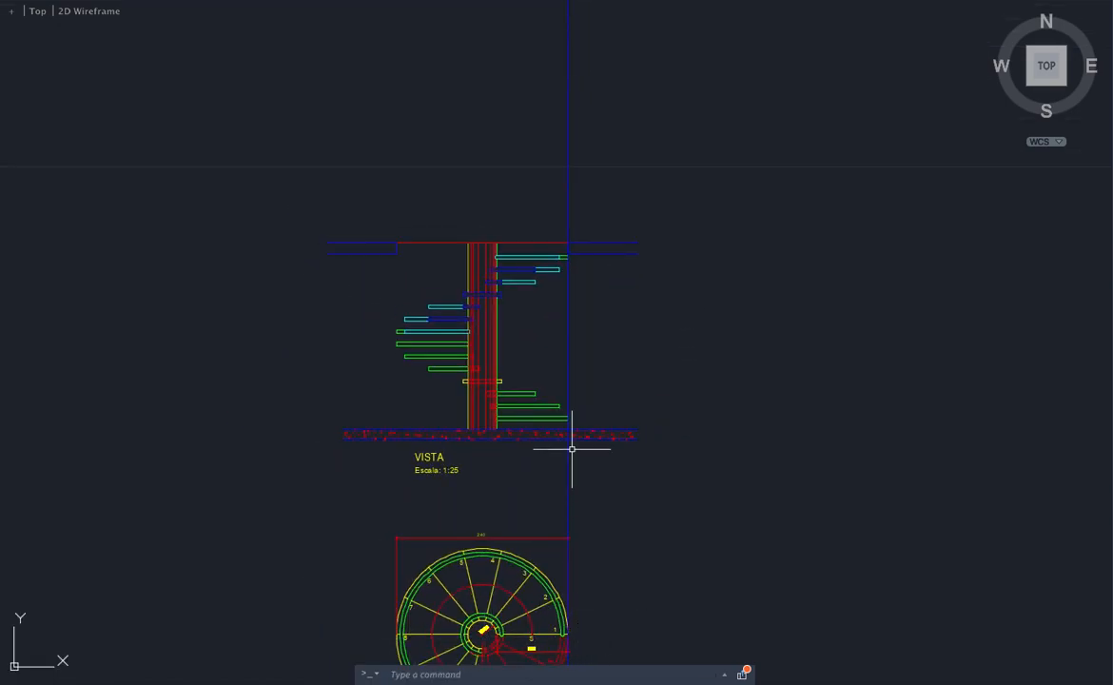
pyautogui.scroll(2, 572, 246)
pyautogui.press('Delete')
pyautogui.write('REC')
pyautogui.press('Return')
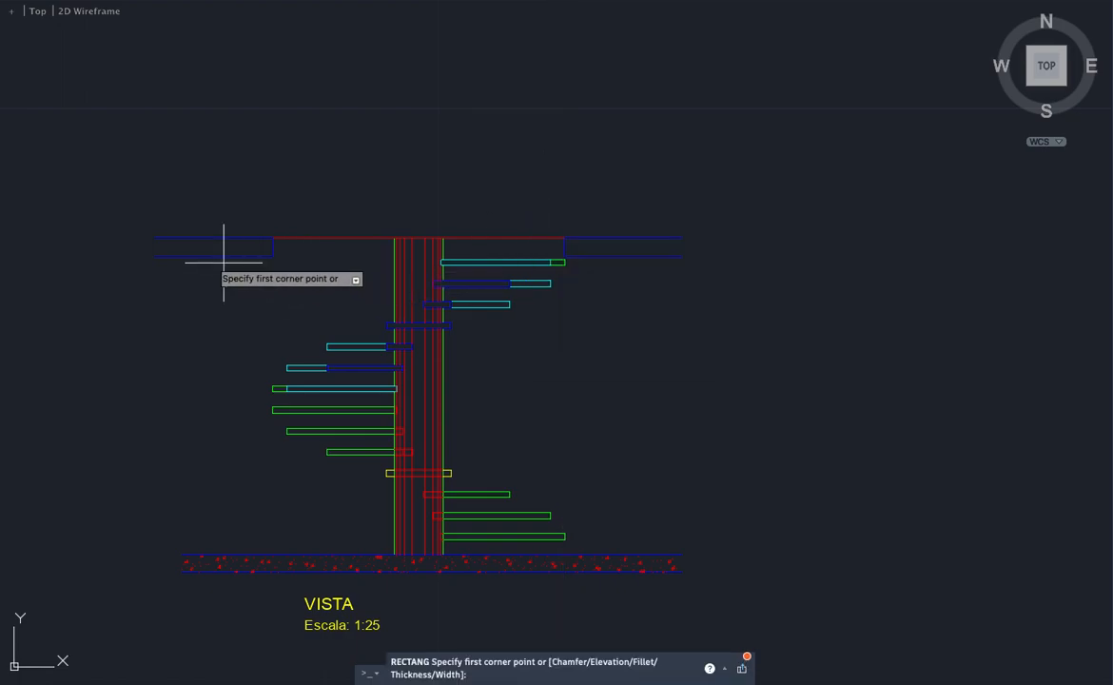
pyautogui.press('Escape')
# Step: Draw vertical lines closing the outer ends of both upper slabs
pyautogui.write('L')
pyautogui.press('Return')
pyautogui.click(154, 237)
pyautogui.press('Return')
pyautogui.press('Return')
pyautogui.click(681, 238)
pyautogui.press('Escape')
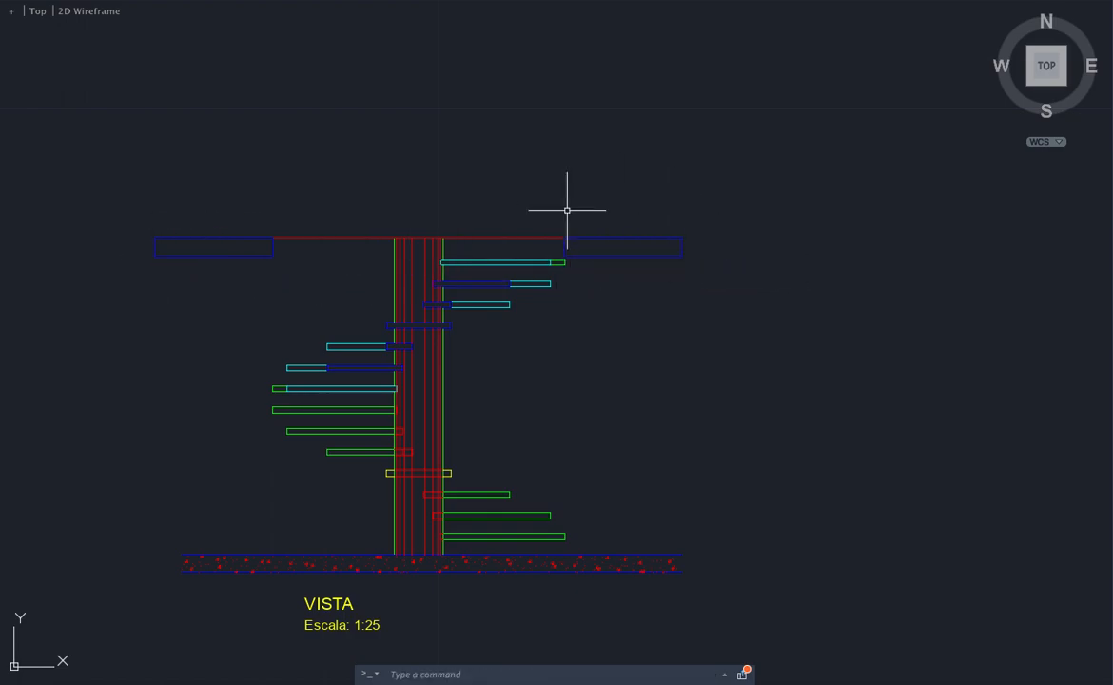
# Step: Hatch the interiors of both closed upper slabs
pyautogui.write('h')
pyautogui.press('Return')
pyautogui.click(592, 245)
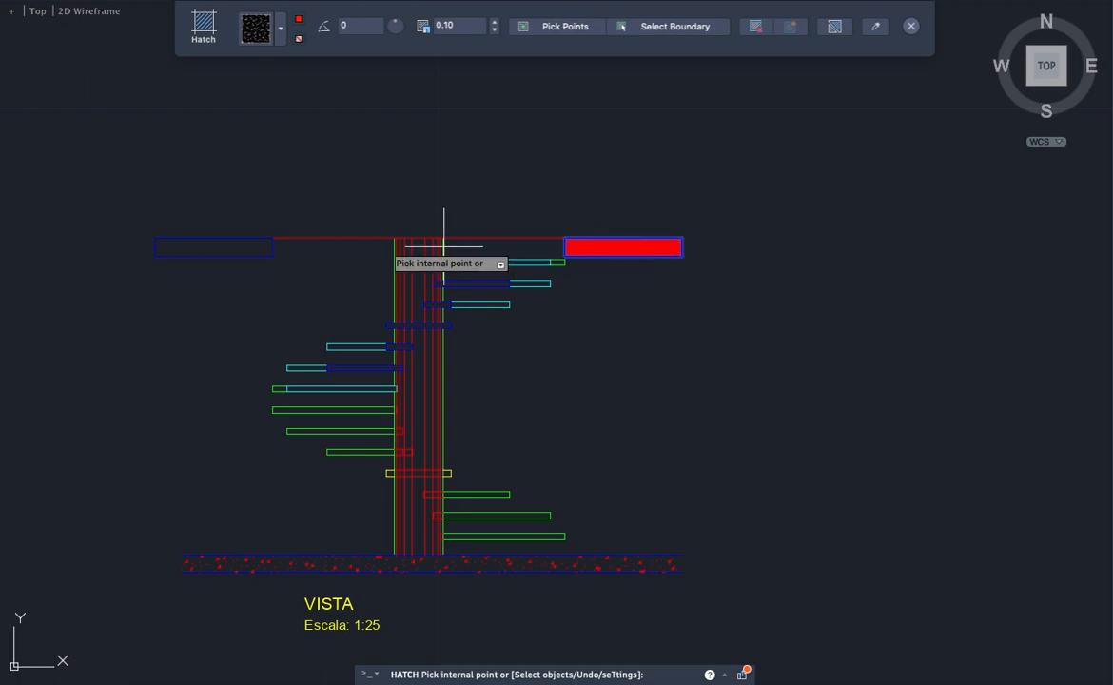
pyautogui.click(227, 244)
pyautogui.press('Return')
# Step: Match the properties of the floor slab's concrete hatch onto the hatch of the upper slabs
pyautogui.write('MA')
pyautogui.press('Return')
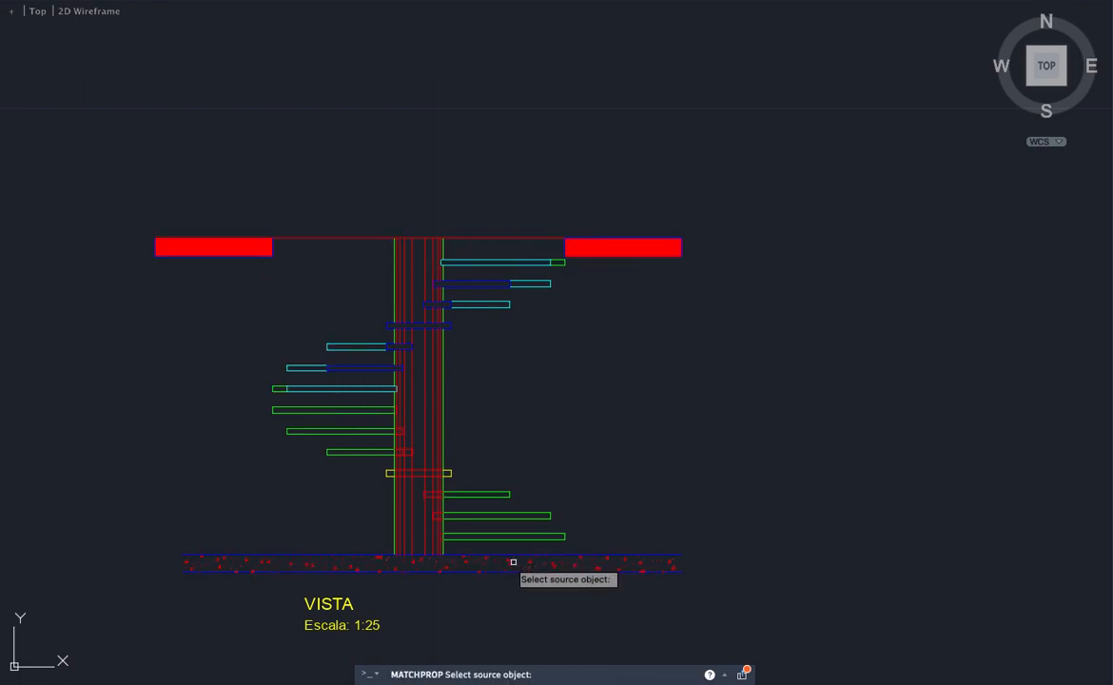
pyautogui.click(511, 563)
pyautogui.click(596, 246)
pyautogui.press('Return')
# Step: Delete the vertical closing lines at the outer ends of both upper slabs, leaving those ends open
pyautogui.click(668, 227)
pyautogui.click(735, 289)
pyautogui.press('Escape')
pyautogui.click(115, 183)
pyautogui.click(173, 304)
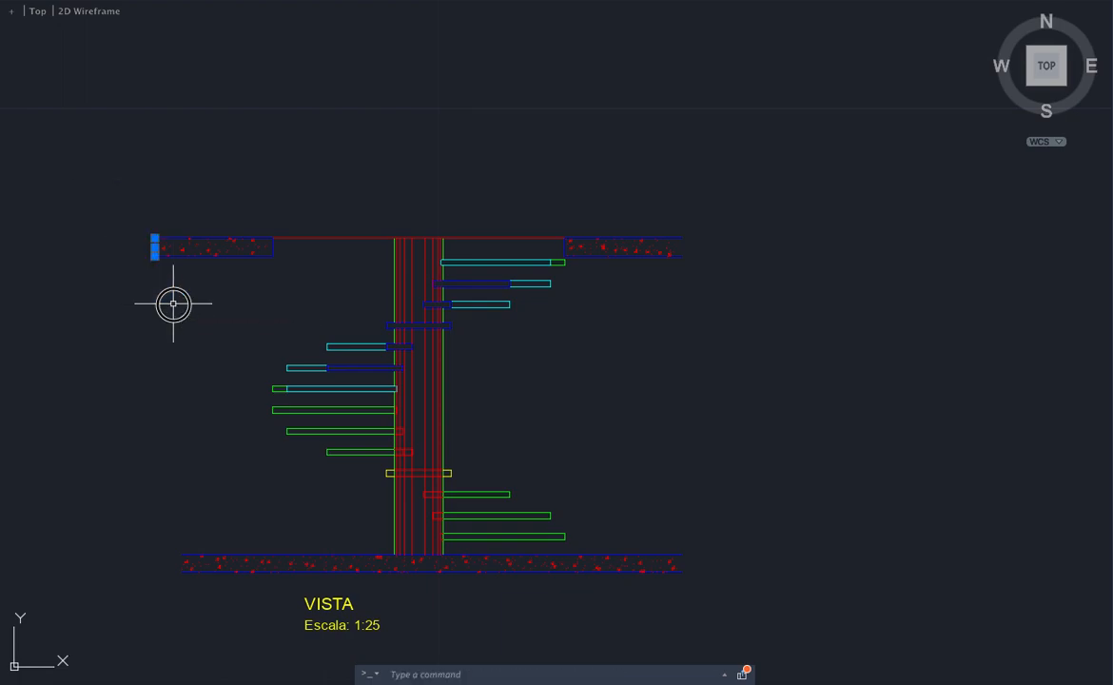
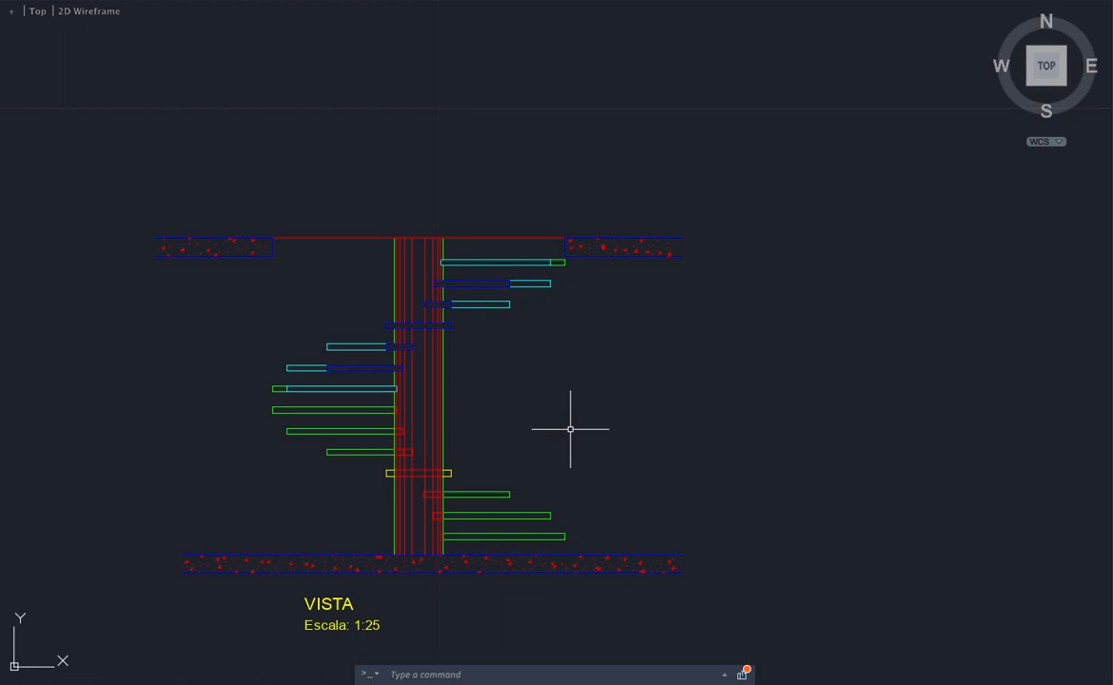
# Step: Draw a vertical handrail post line upward from the top right corner of the lowest right-hand tread
pyautogui.scroll(4, 505, 542)
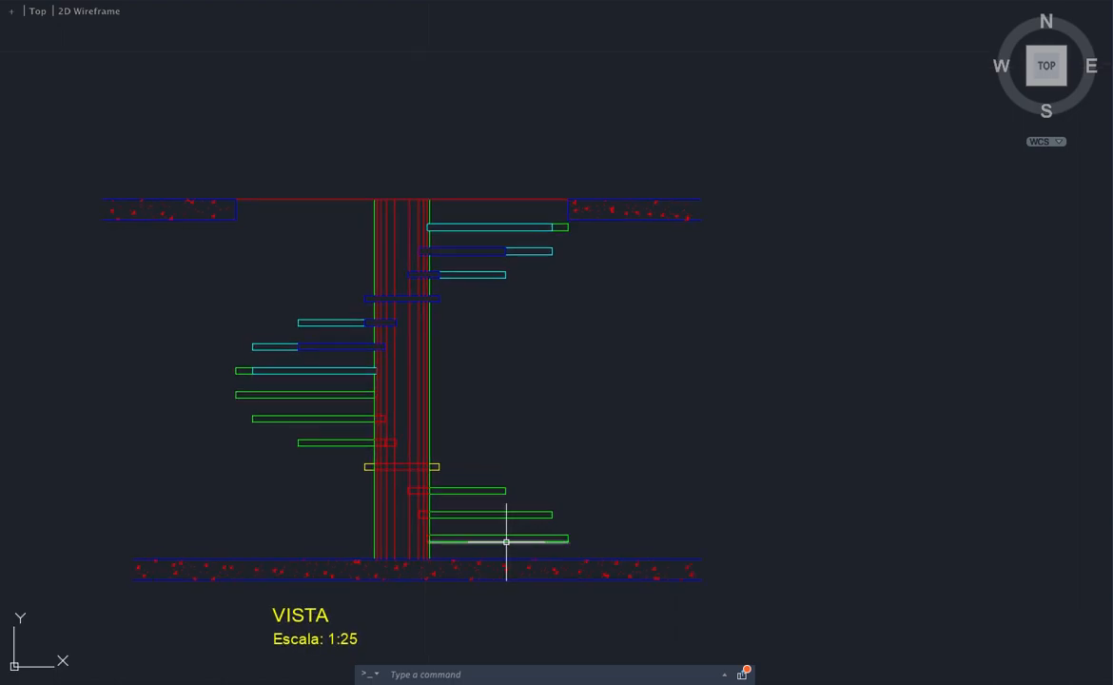
pyautogui.press('Return')
pyautogui.click(568, 538)
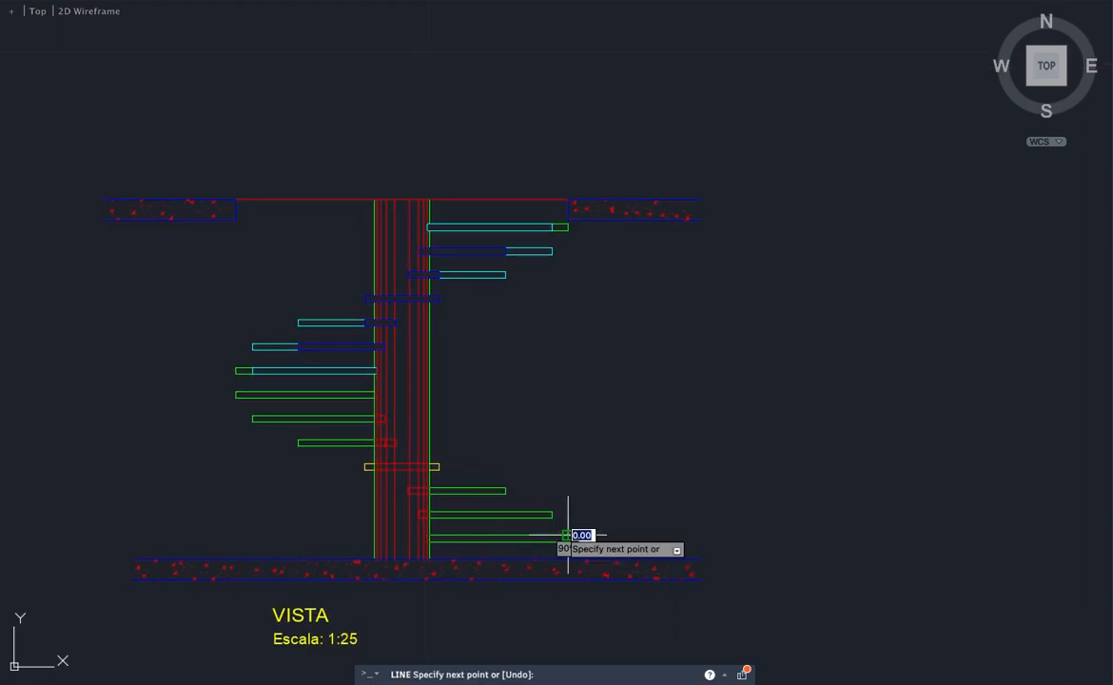
pyautogui.click(579, 444)
pyautogui.press('Escape')
pyautogui.click(578, 443)
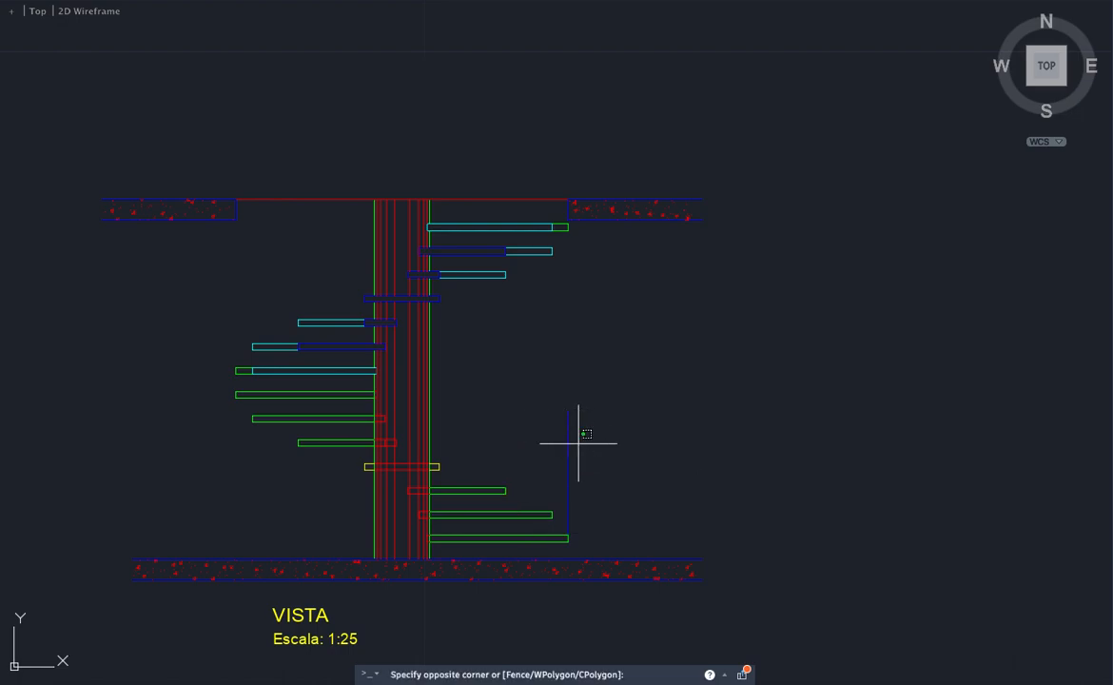
pyautogui.click(559, 443)
pyautogui.write('co')
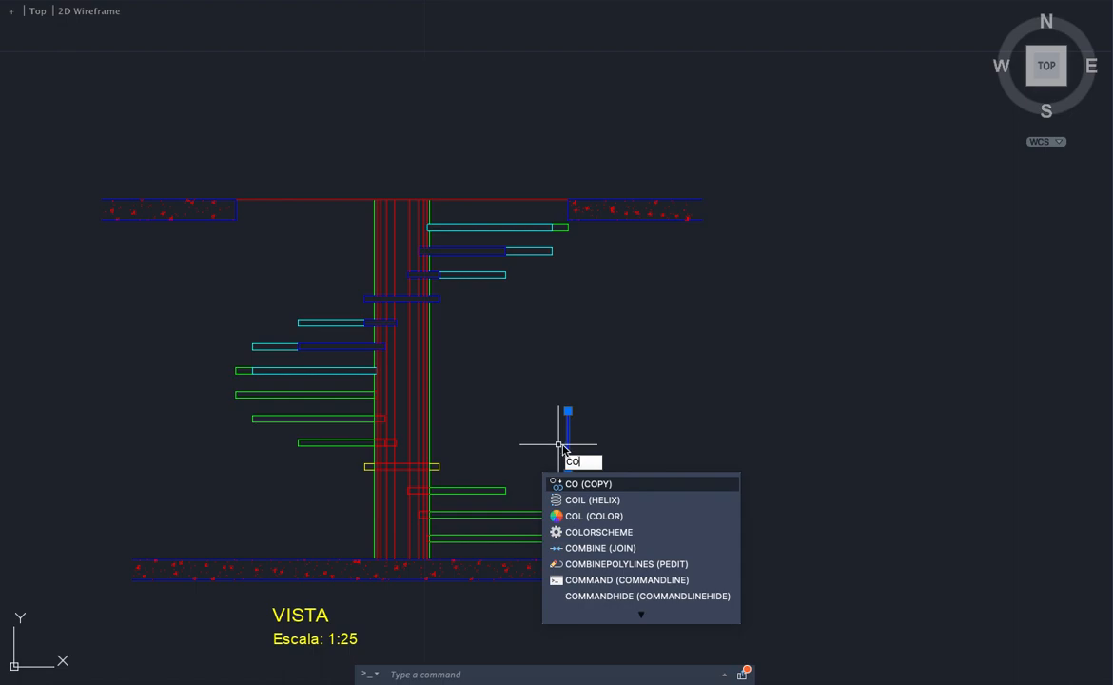
pyautogui.press('Return')
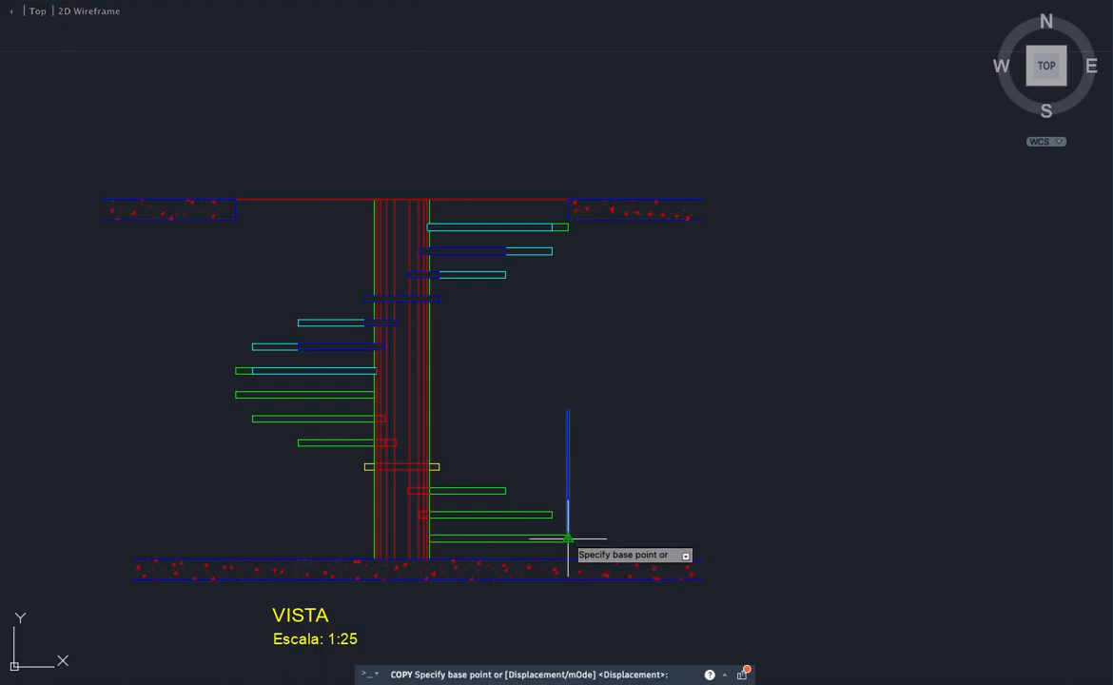
pyautogui.press('Escape')
# Step: Copy the vertical post line 0.05 to the left to give the post its thickness
pyautogui.click(577, 491)
pyautogui.click(558, 475)
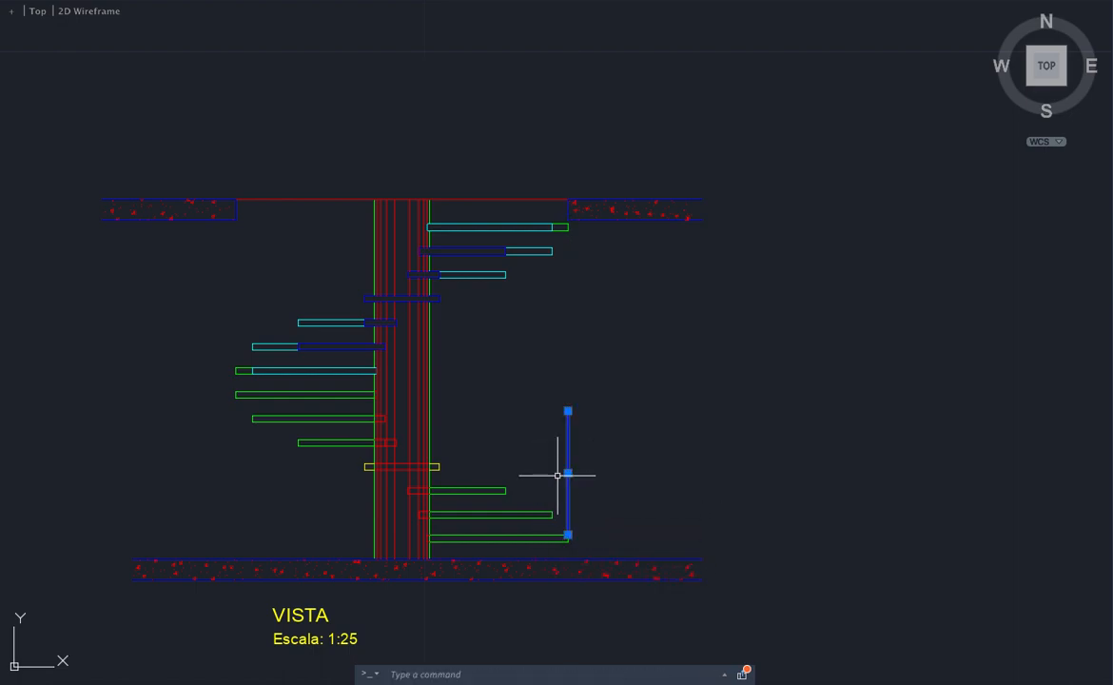
pyautogui.press('Return')
pyautogui.click(638, 443)
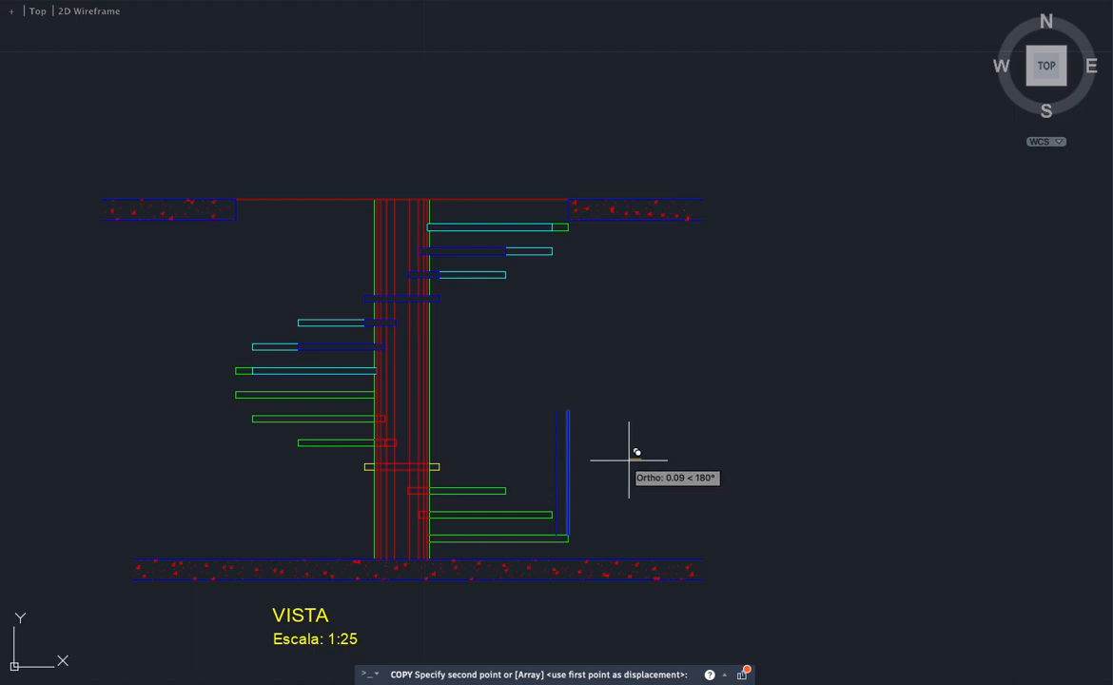
pyautogui.write('.05')
pyautogui.press('Return')
pyautogui.press('Return')
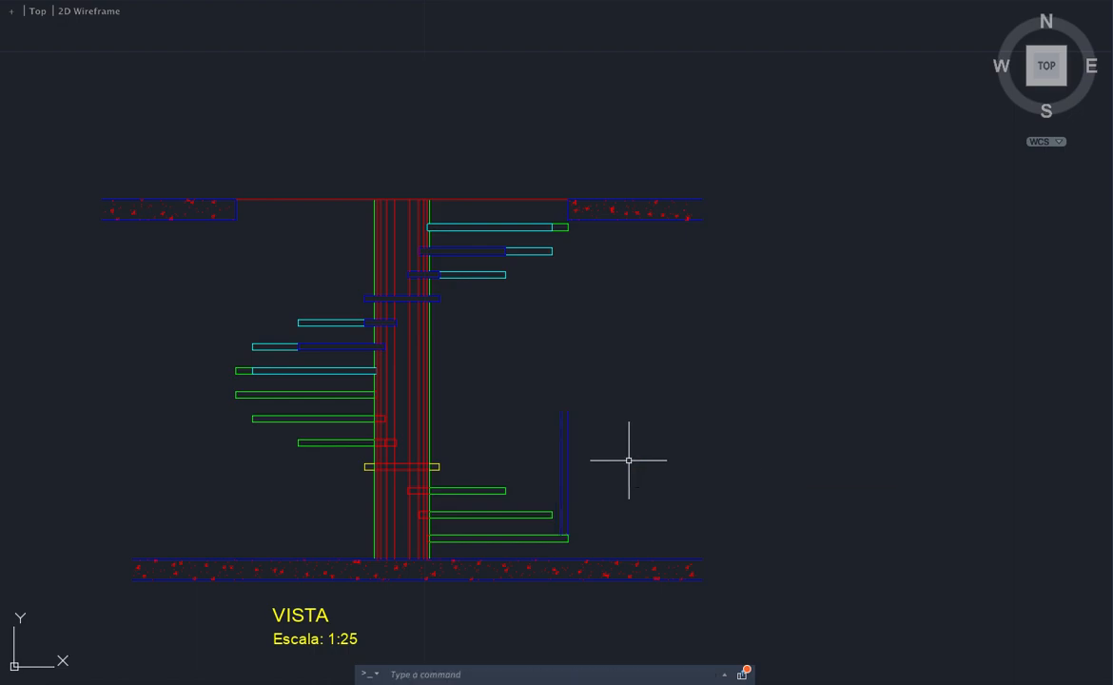
pyautogui.click(576, 423)
pyautogui.click(505, 404)
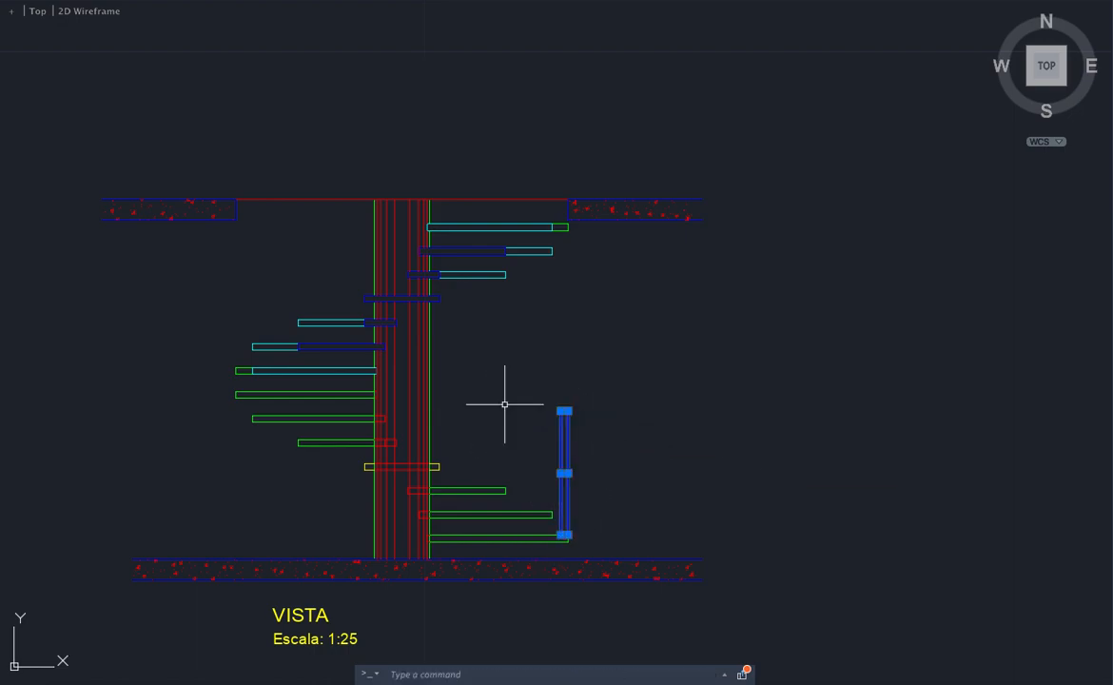
pyautogui.press('Escape')
# Step: Fillet the upper ends of the two vertical post lines together to form a rounded cap
pyautogui.scroll(2, 574, 402)
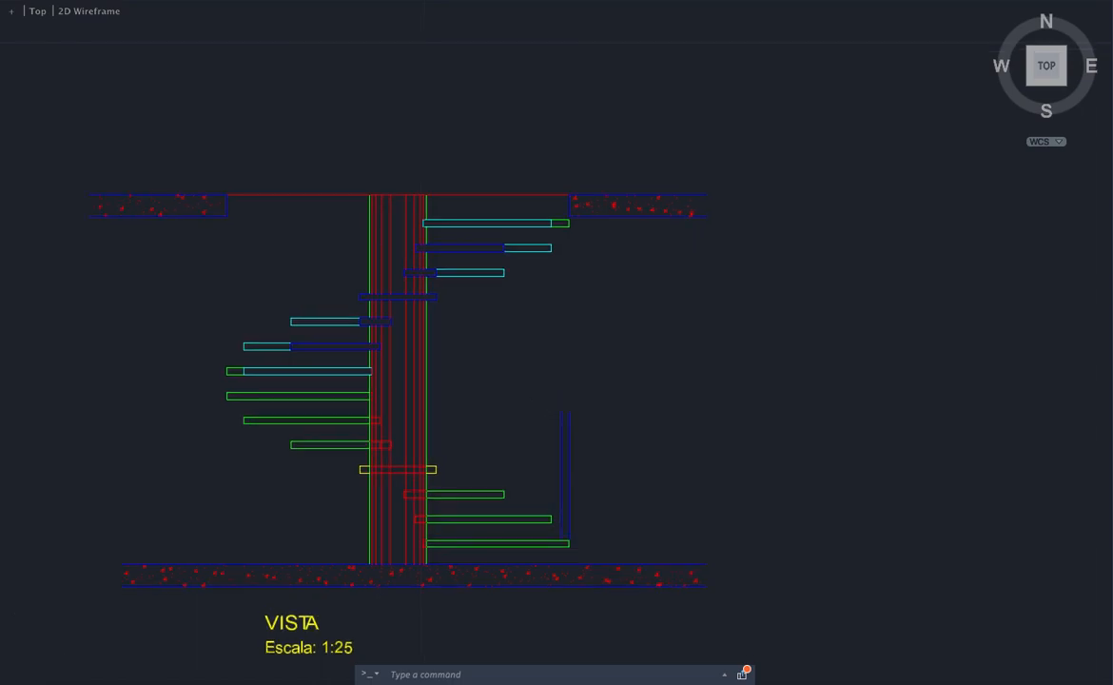
pyautogui.scroll(2, 574, 401)
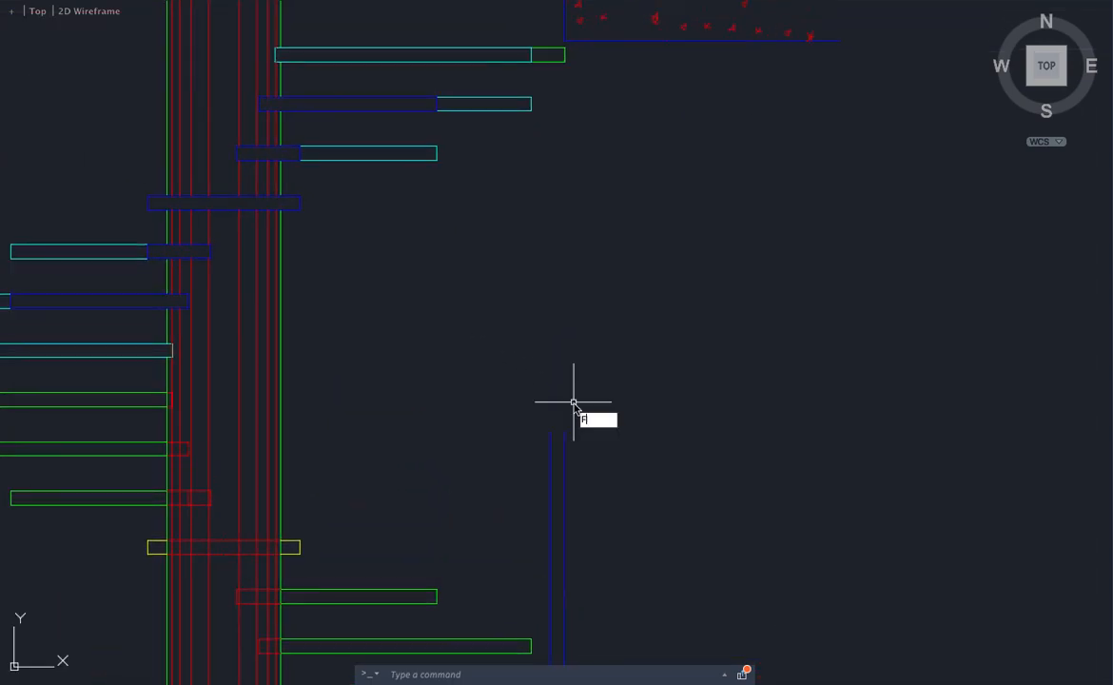
pyautogui.write('f')
pyautogui.press('Return')
pyautogui.click(566, 444)
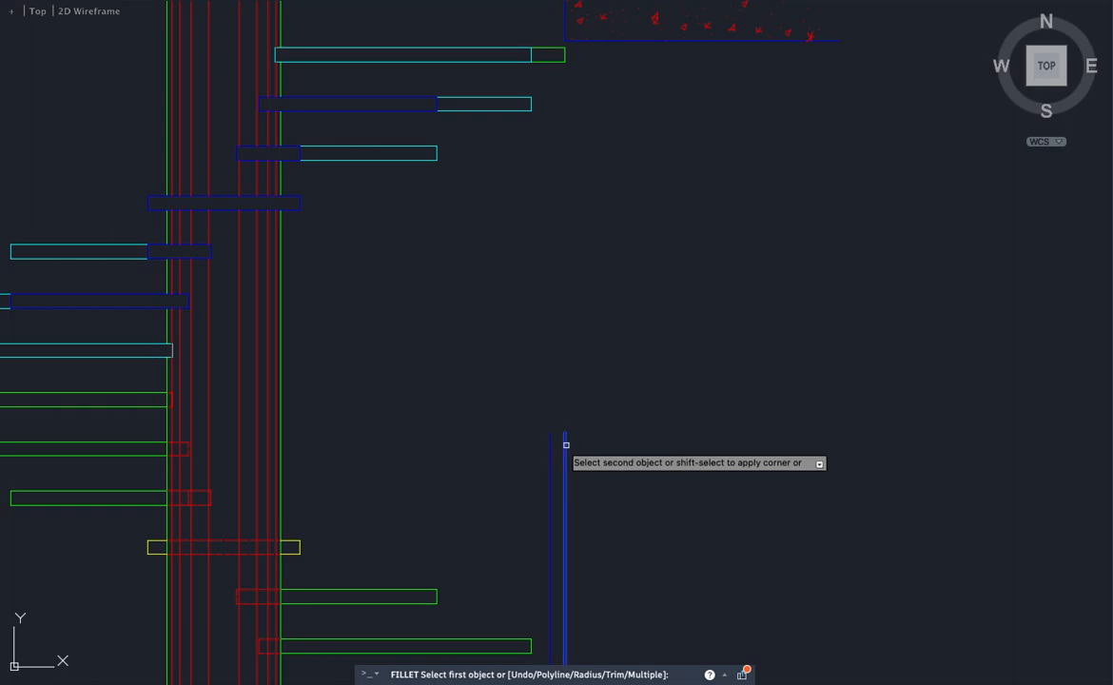
pyautogui.click(549, 450)
pyautogui.scroll(-3, 585, 410)
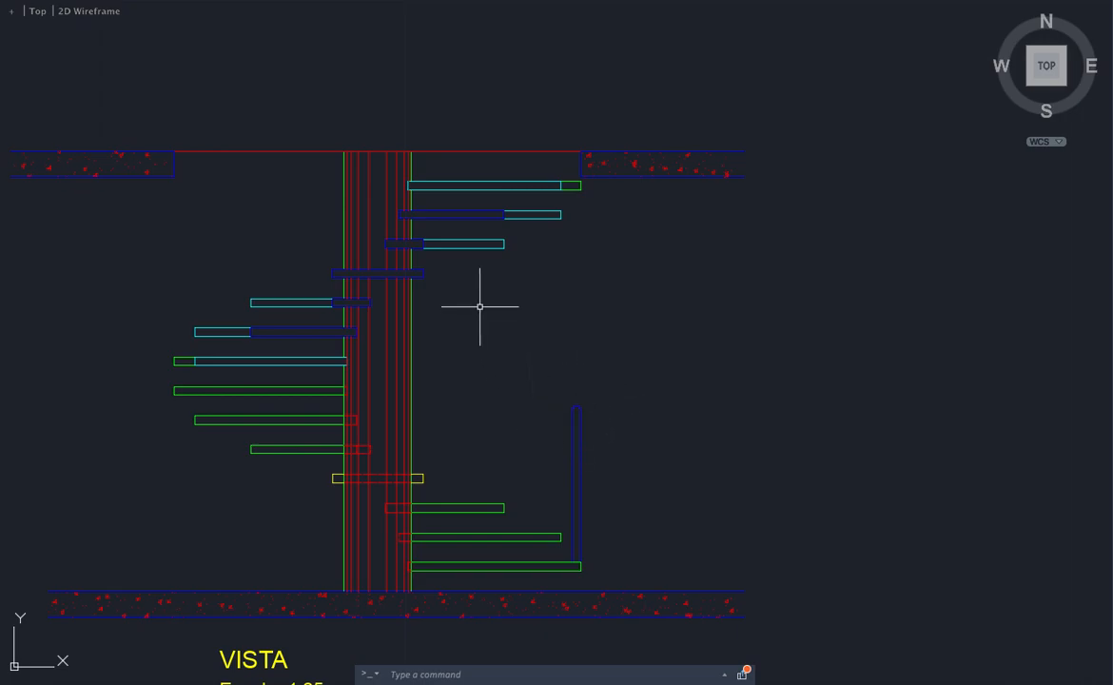
pyautogui.click(630, 366)
pyautogui.click(620, 386)
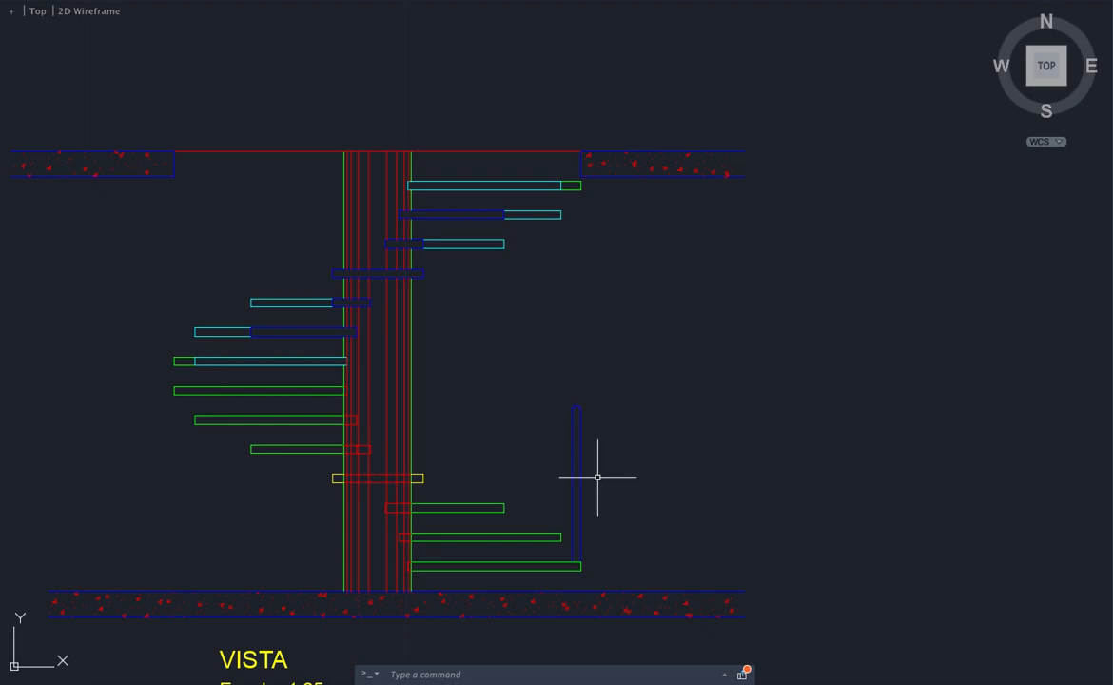
pyautogui.scroll(2, 575, 570)
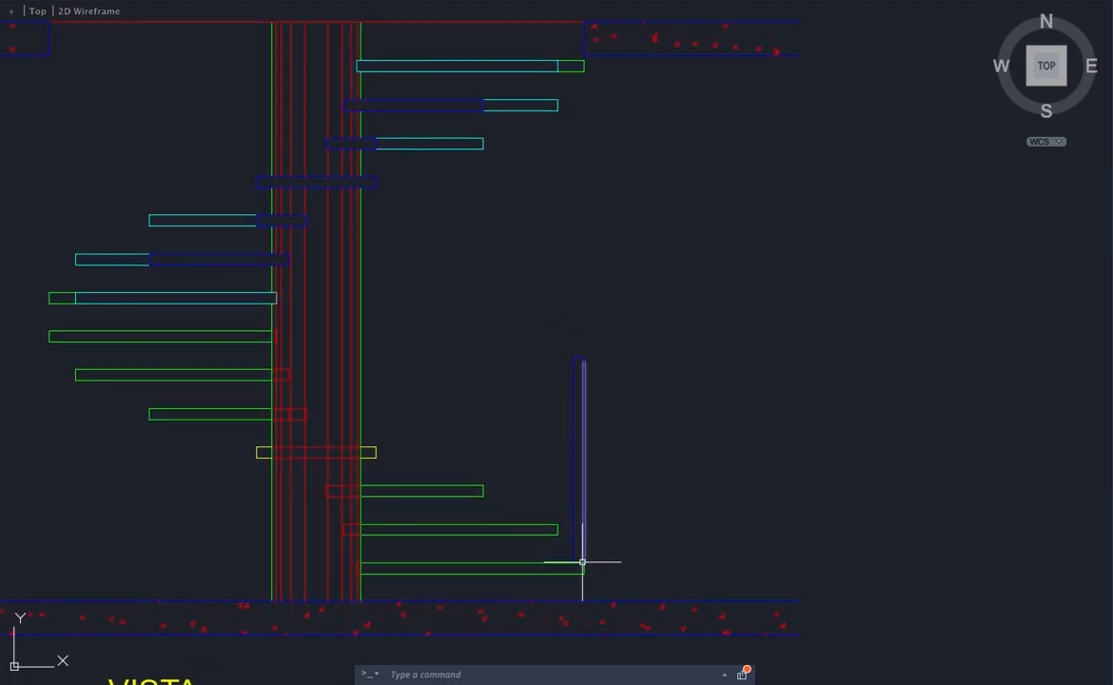
# Step: Copy the capped handrail post from the lowest right-hand tread onto the right corners of the next four treads upward
pyautogui.click(591, 330)
pyautogui.click(561, 390)
pyautogui.write('co')
pyautogui.press('Return')
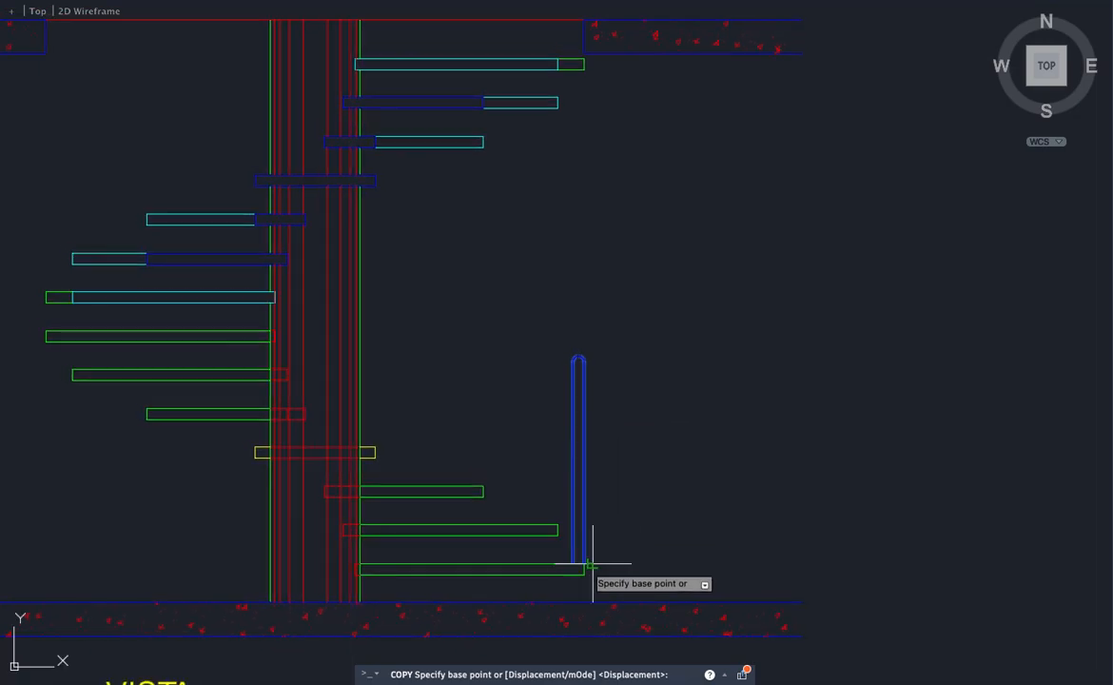
pyautogui.click(587, 567)
pyautogui.click(558, 524)
pyautogui.click(487, 481)
pyautogui.click(378, 447)
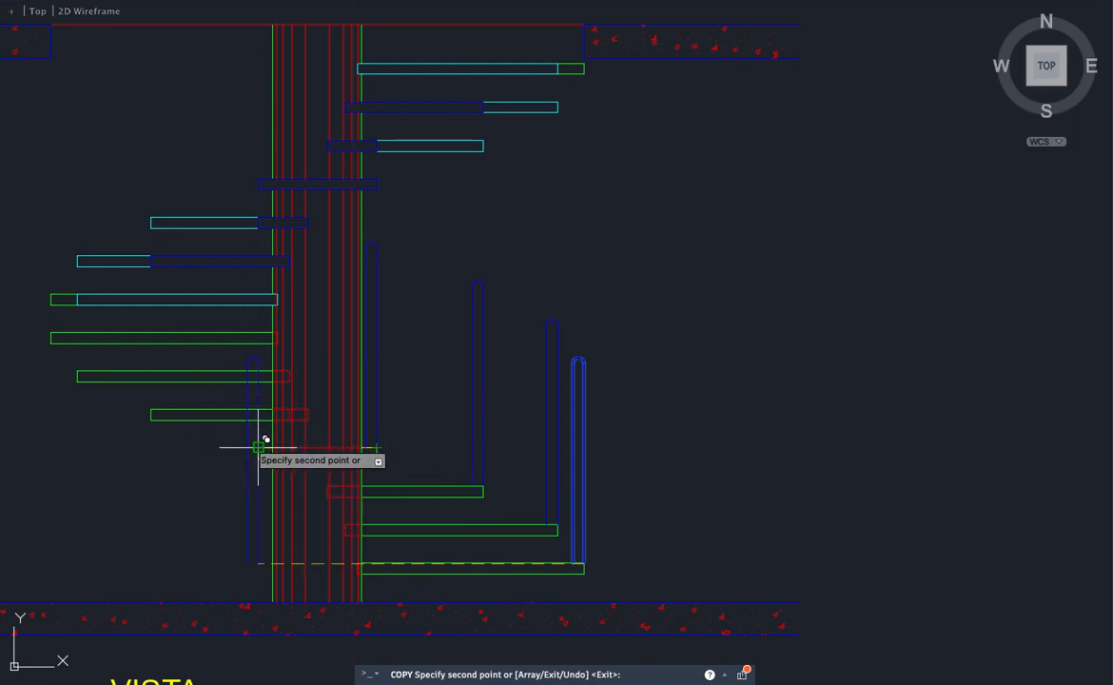
pyautogui.click(307, 409)
pyautogui.press('Return')
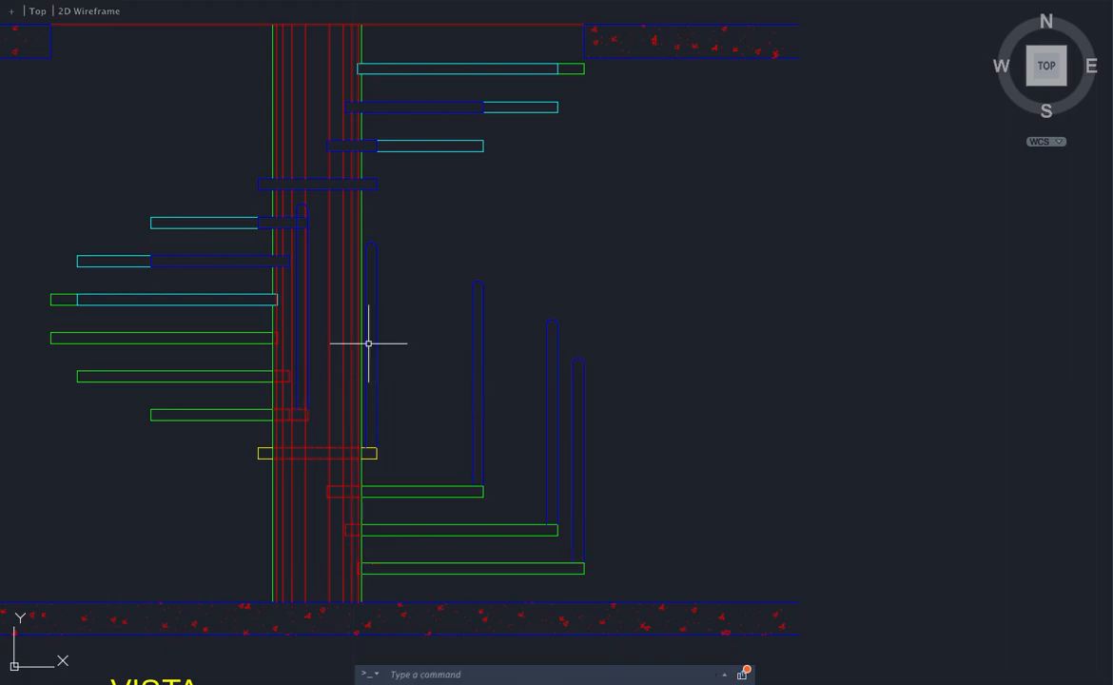
# Step: Change all five handrail posts, including their rounded caps, to magenta
pyautogui.scroll(3, 348, 203)
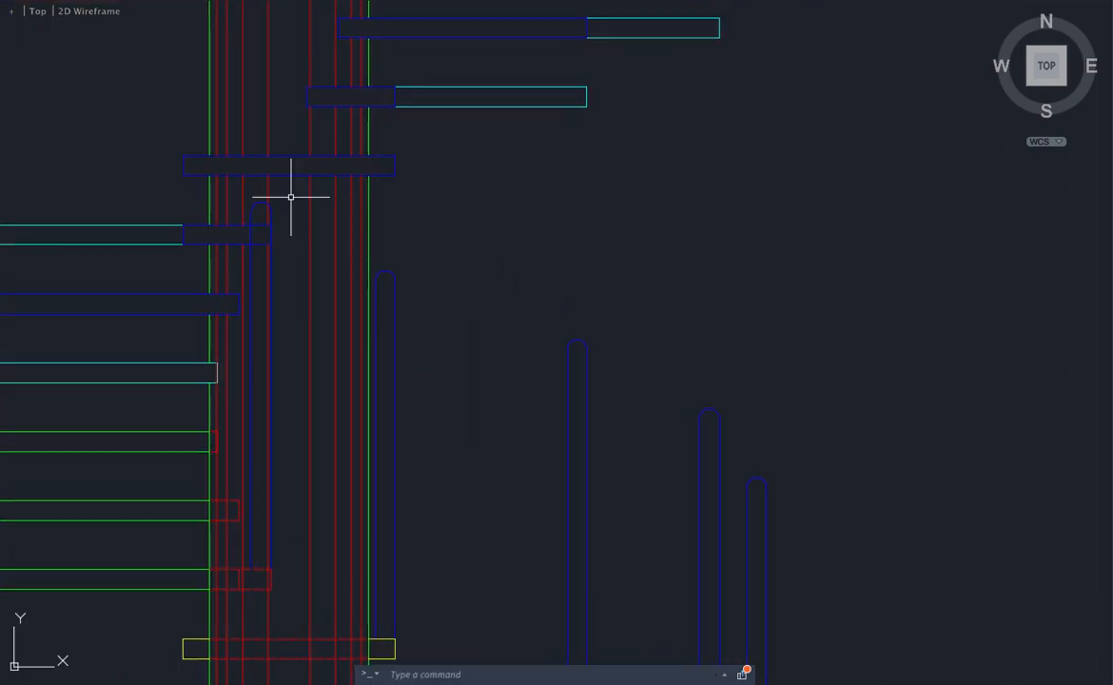
pyautogui.click(248, 189)
pyautogui.click(279, 244)
pyautogui.scroll(4, 267, 262)
pyautogui.click(269, 196)
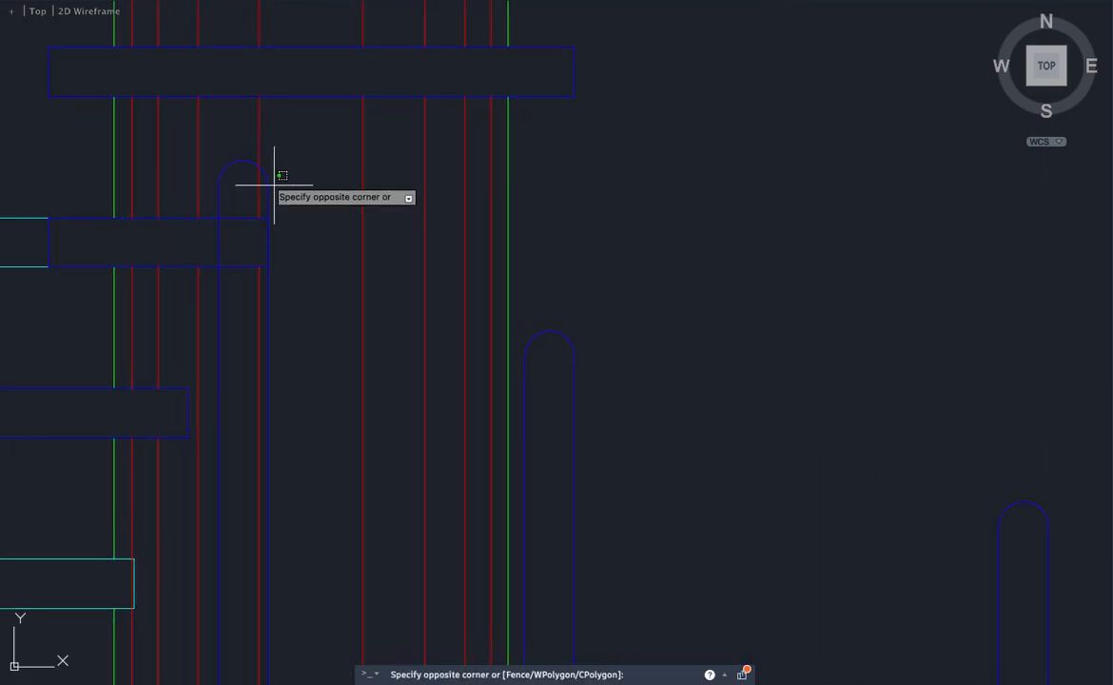
pyautogui.click(250, 163)
pyautogui.click(241, 148)
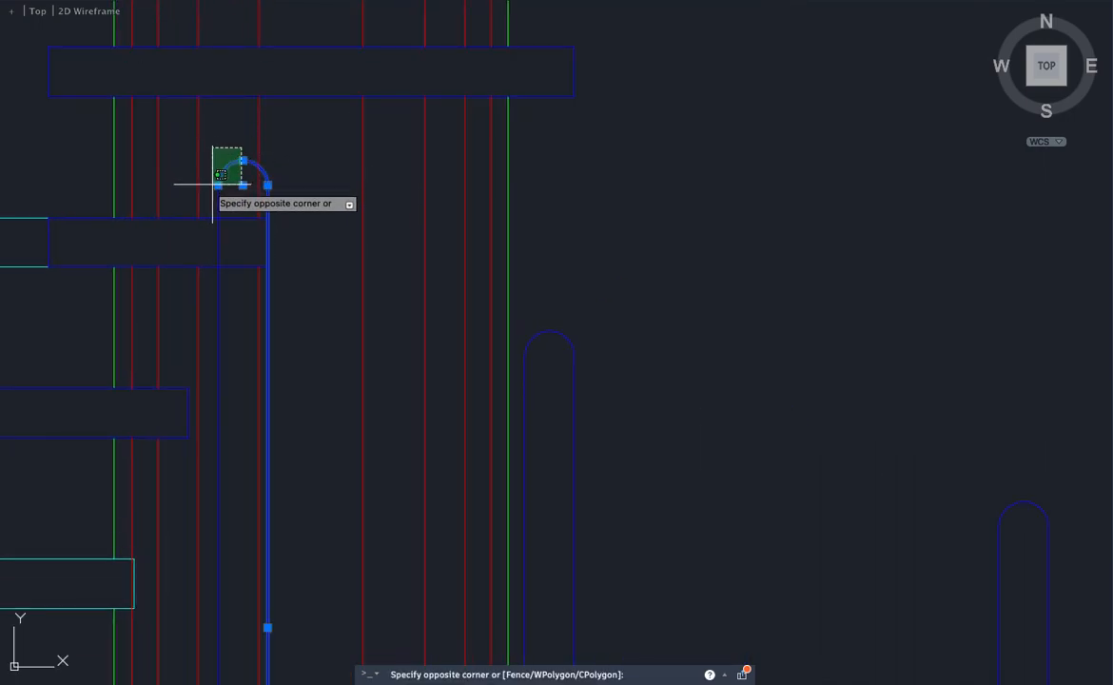
pyautogui.click(213, 186)
pyautogui.scroll(-6, 290, 195)
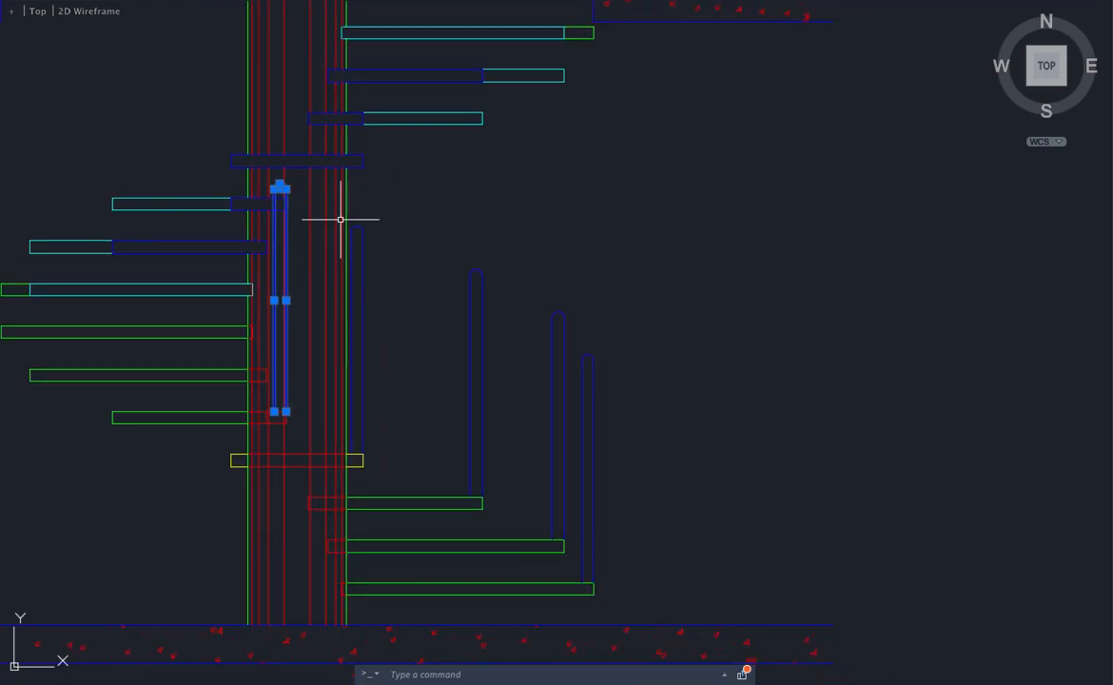
pyautogui.scroll(2, 340, 218)
pyautogui.click(399, 211)
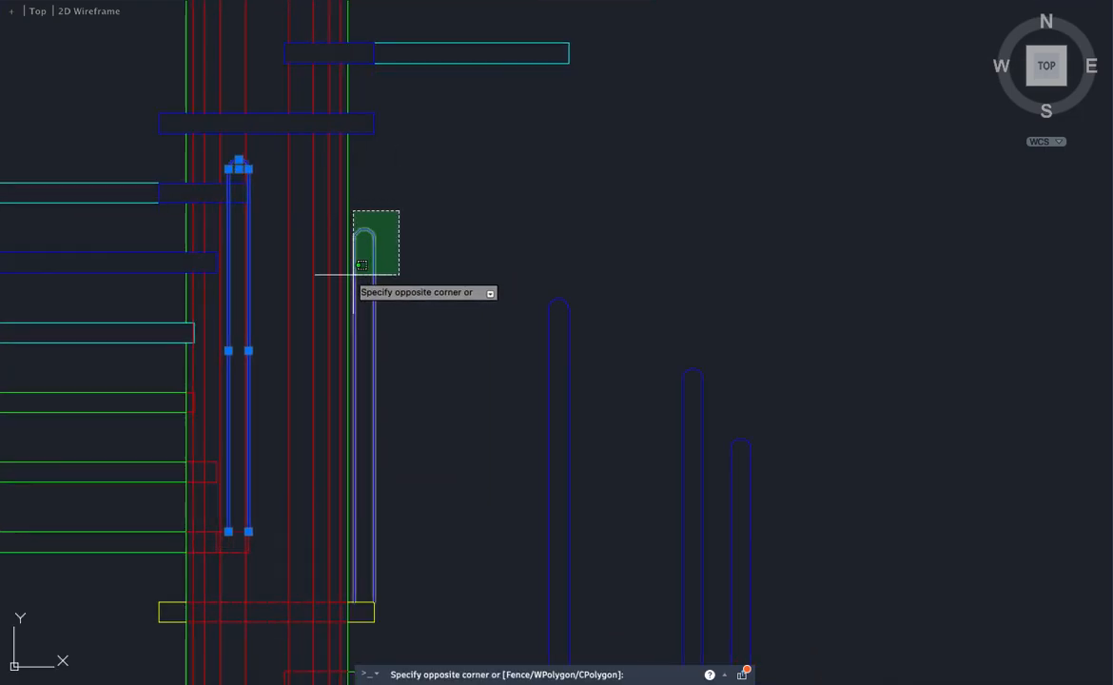
pyautogui.click(352, 273)
pyautogui.scroll(-1, 755, 278)
pyautogui.click(802, 258)
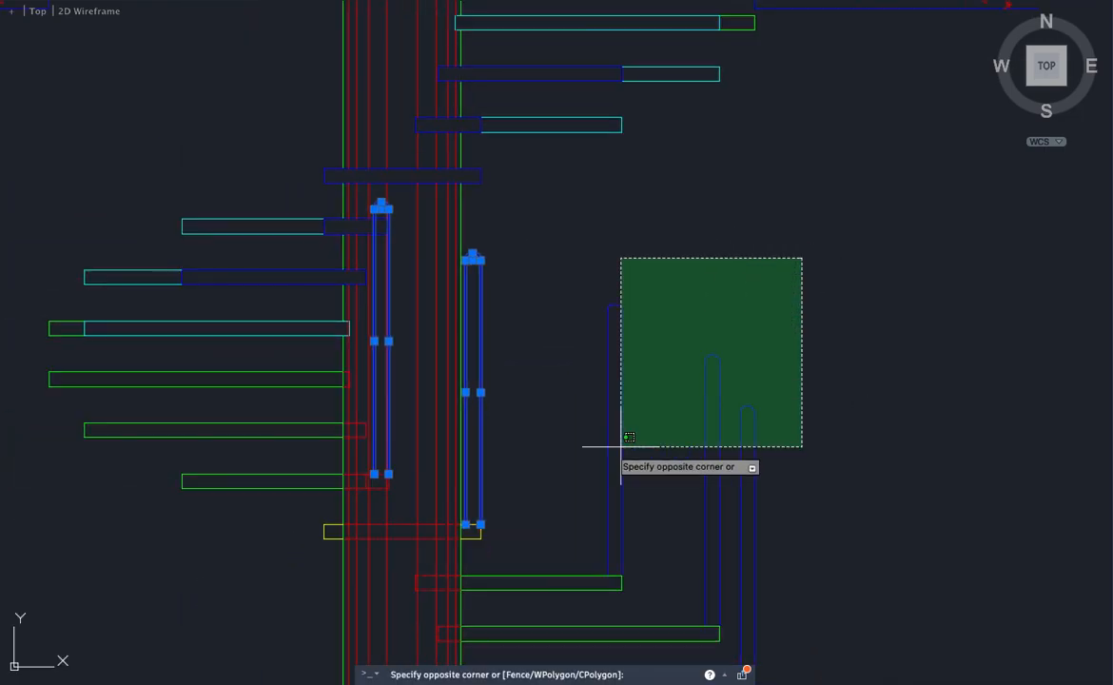
pyautogui.click(589, 465)
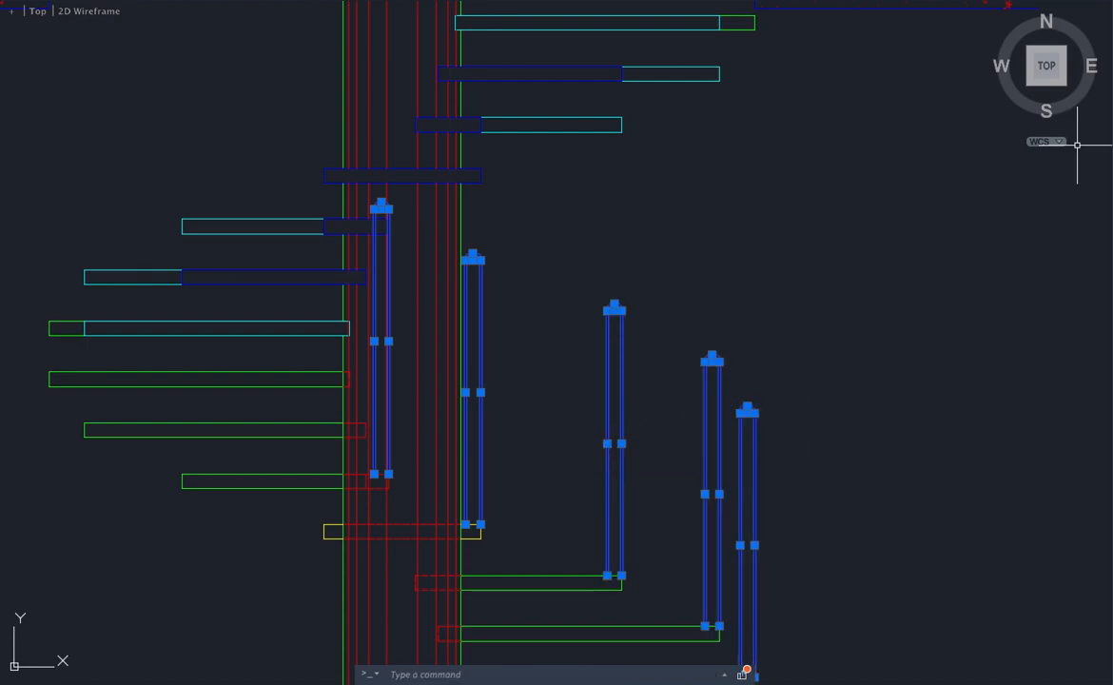
pyautogui.press('Escape')
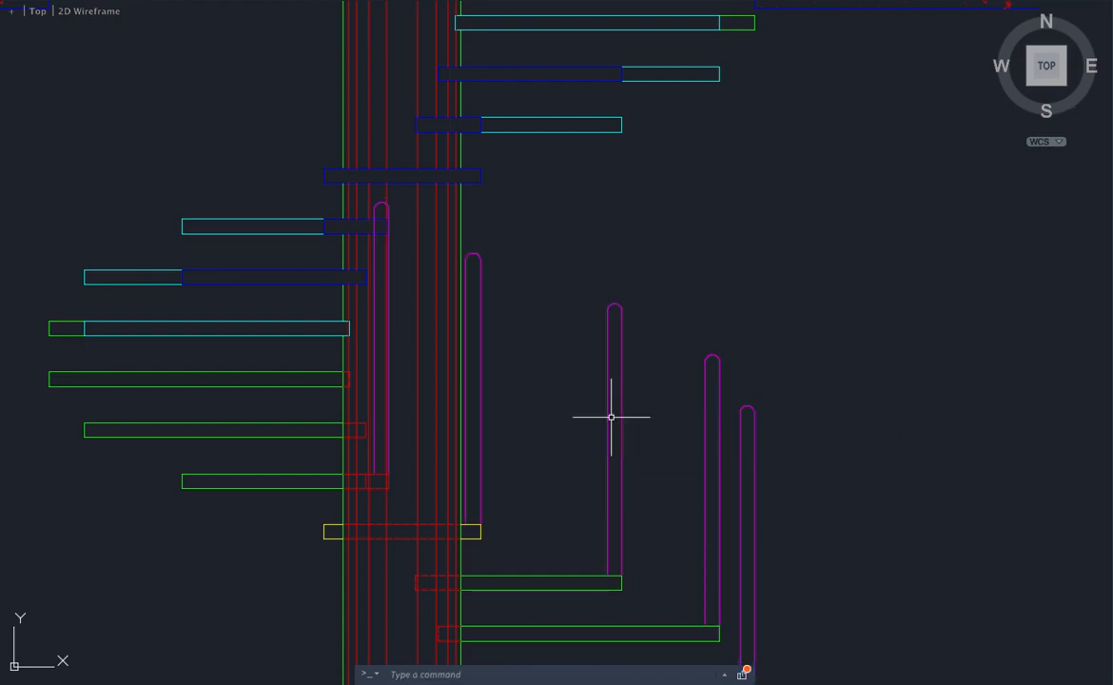
# Step: Draw connecting lines between the tops of the rounded caps of all five posts to form the handrail's upper edge
pyautogui.scroll(-2, 609, 416)
pyautogui.write('l')
pyautogui.press('Return')
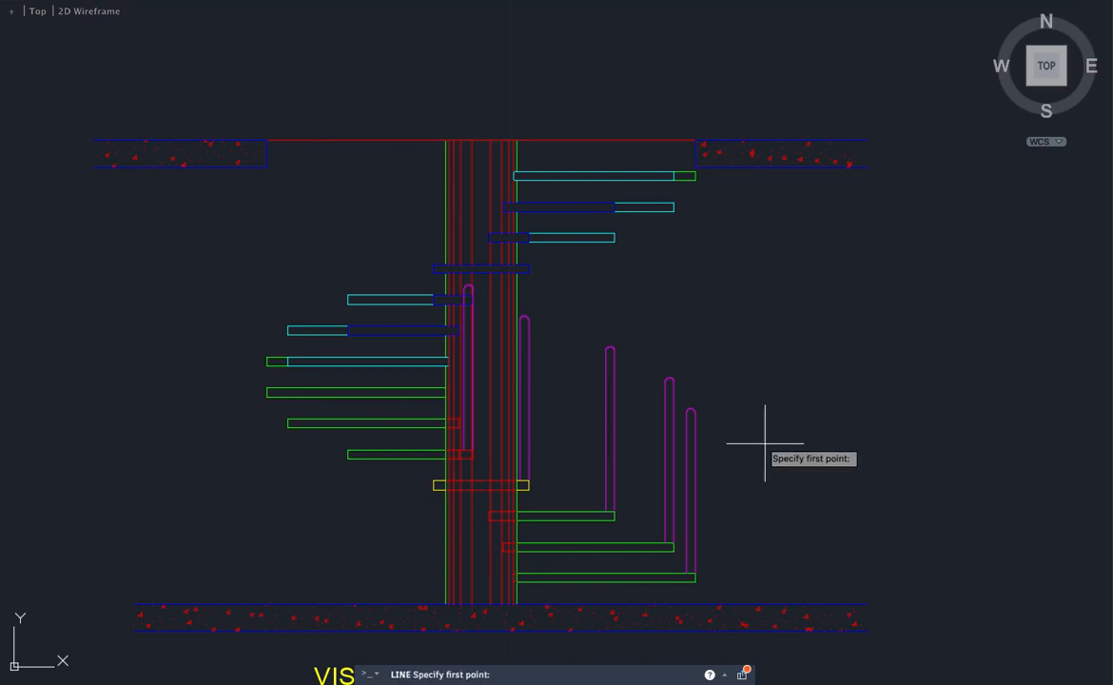
pyautogui.click(690, 408)
pyautogui.scroll(3, 673, 379)
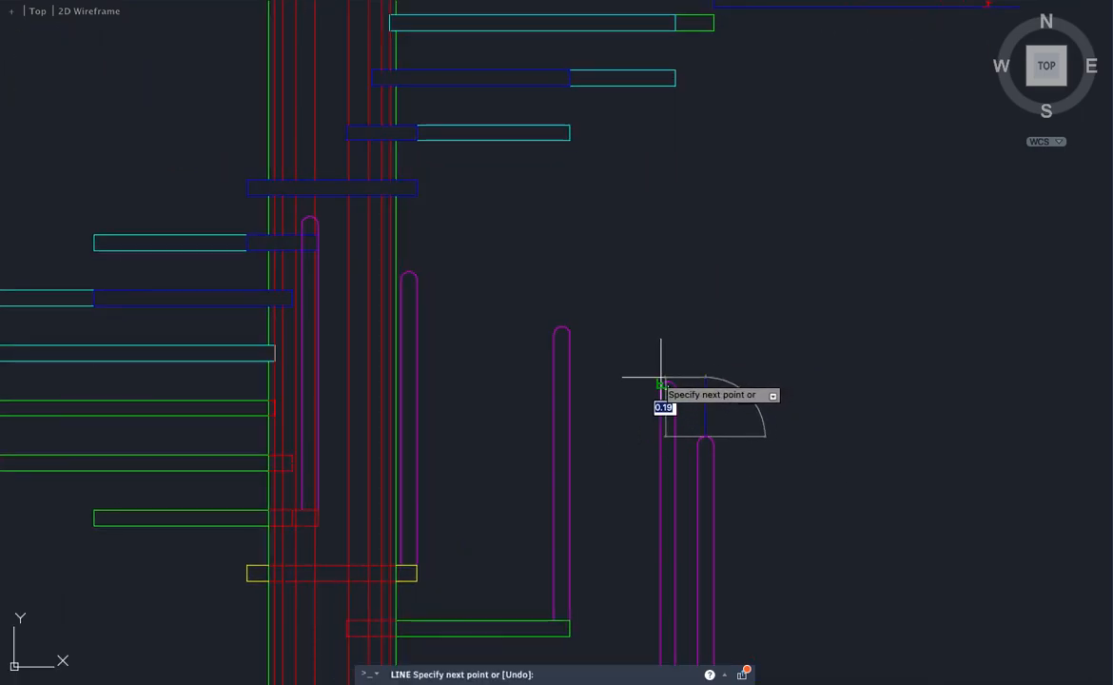
pyautogui.click(669, 380)
pyautogui.press('Escape')
pyautogui.press('Return')
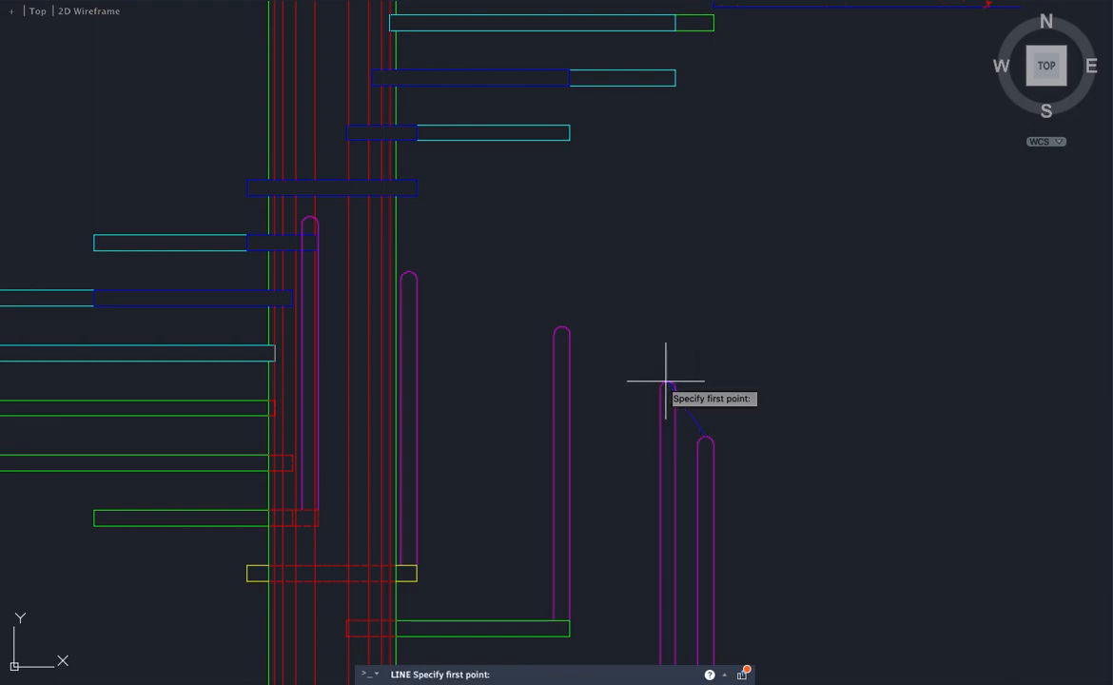
pyautogui.click(668, 382)
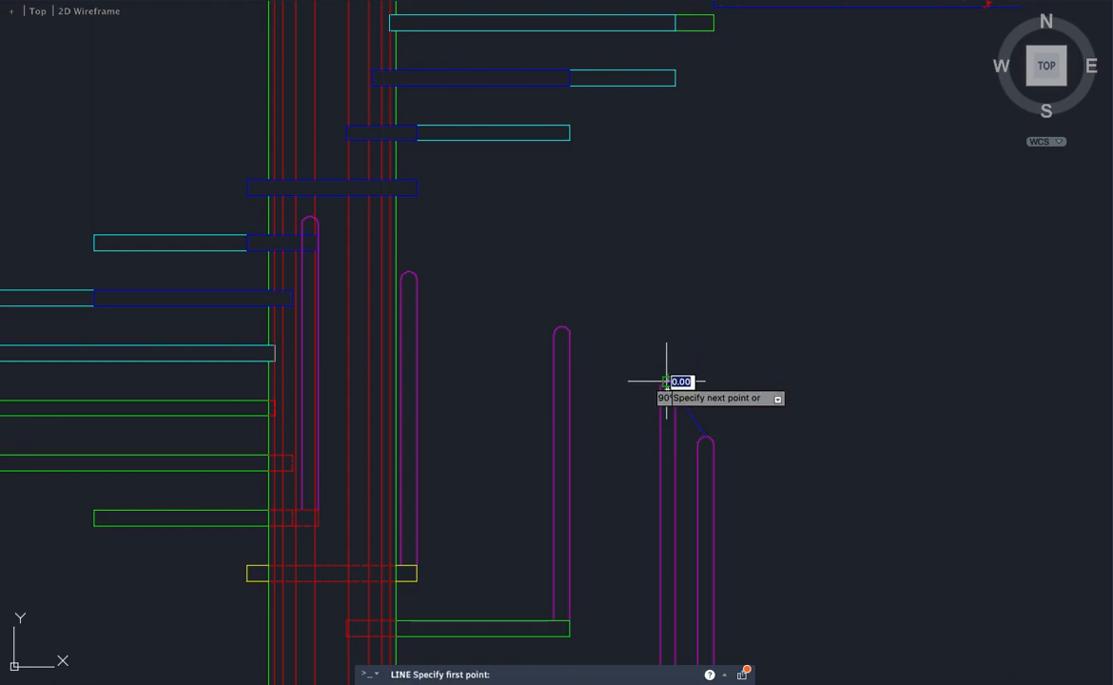
pyautogui.click(562, 328)
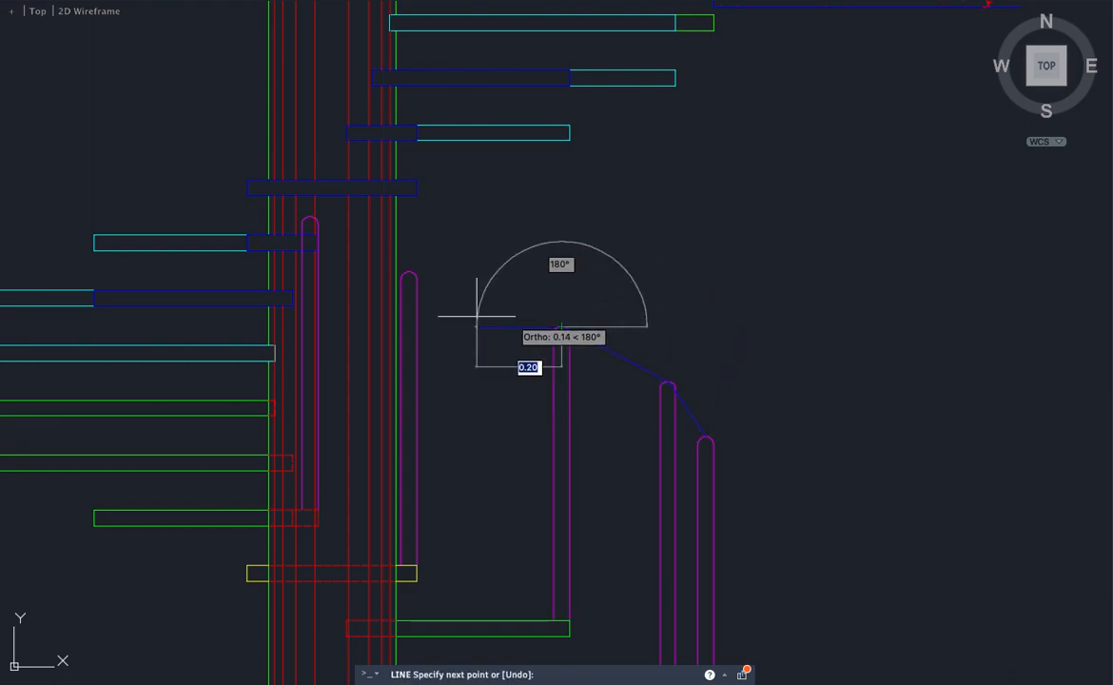
pyautogui.click(410, 275)
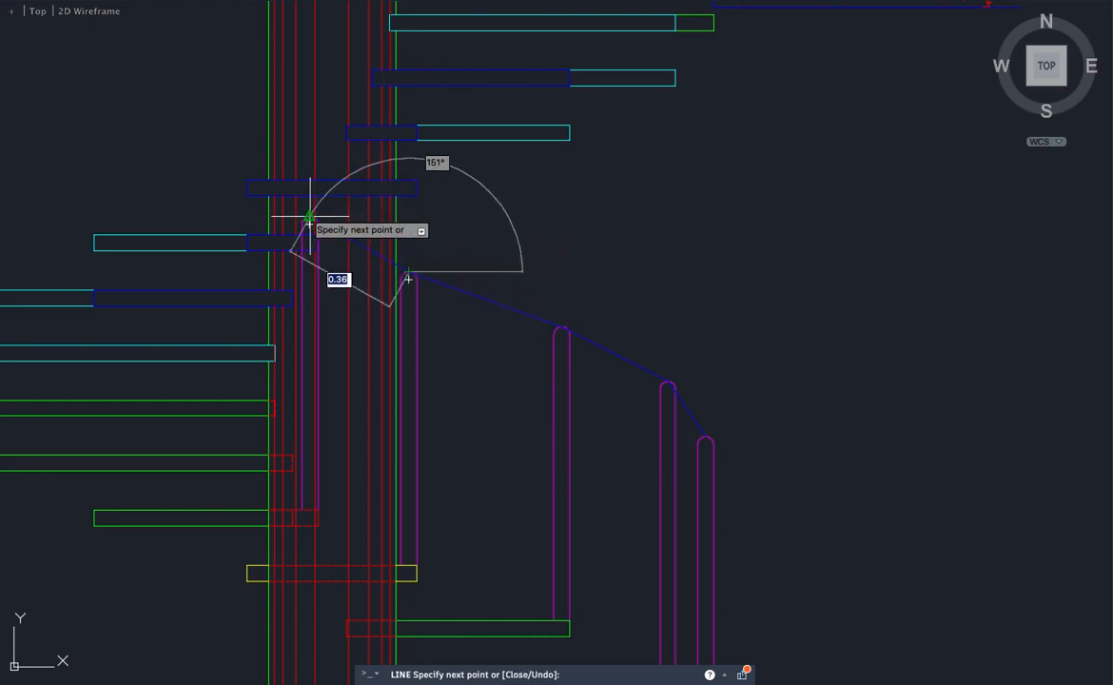
pyautogui.press('Escape')
# Step: Match the properties of the magenta posts onto the four handrail lines
pyautogui.scroll(-4, 559, 227)
pyautogui.scroll(2, 647, 331)
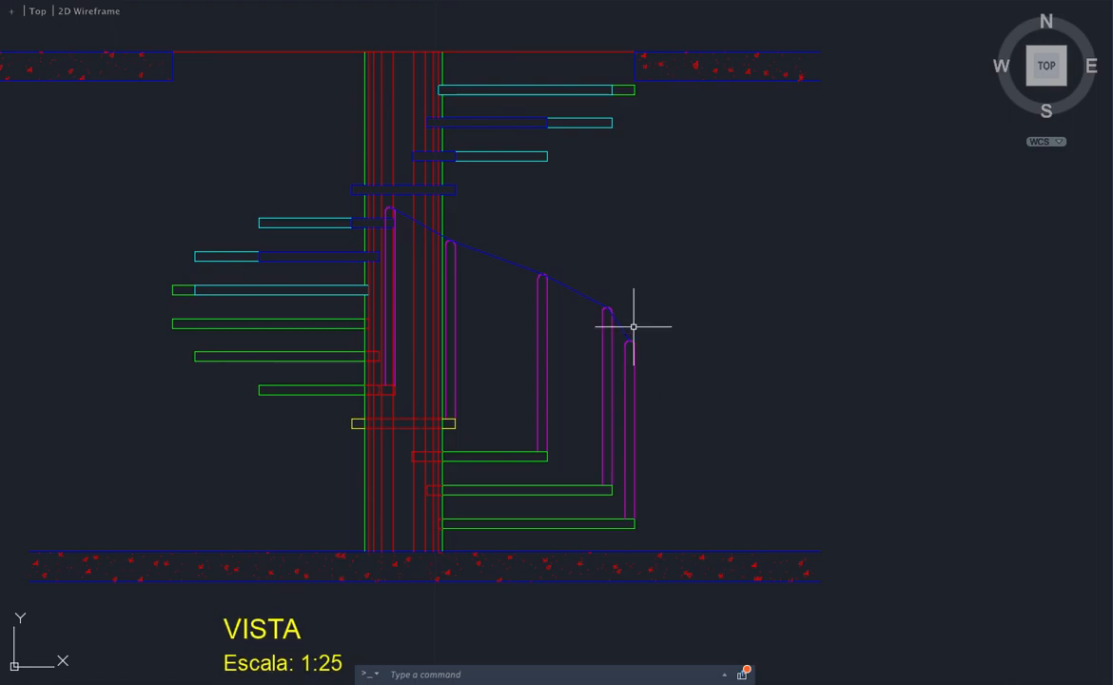
pyautogui.write('ma')
pyautogui.press('Return')
pyautogui.click(634, 352)
pyautogui.click(635, 280)
pyautogui.click(569, 378)
pyautogui.click(552, 263)
pyautogui.click(484, 324)
pyautogui.scroll(6, 462, 281)
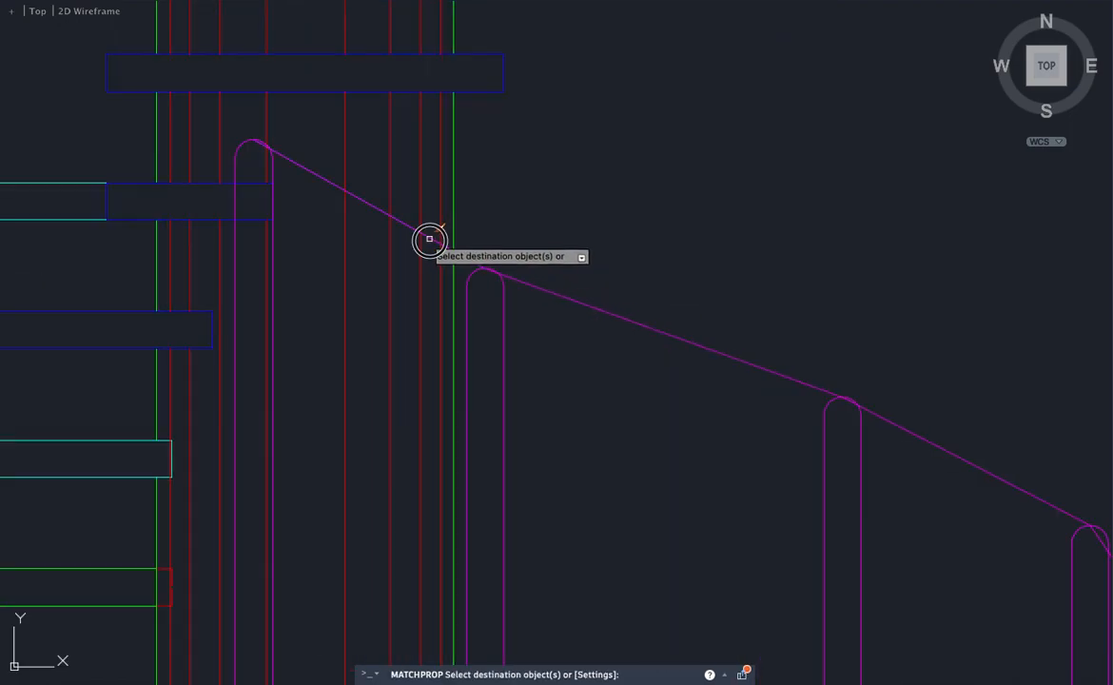
pyautogui.press('Return')
# Step: Copy the four sloping handrail lines 0.05 downward to give the rail its thickness
pyautogui.scroll(-4, 604, 255)
pyautogui.click(472, 219)
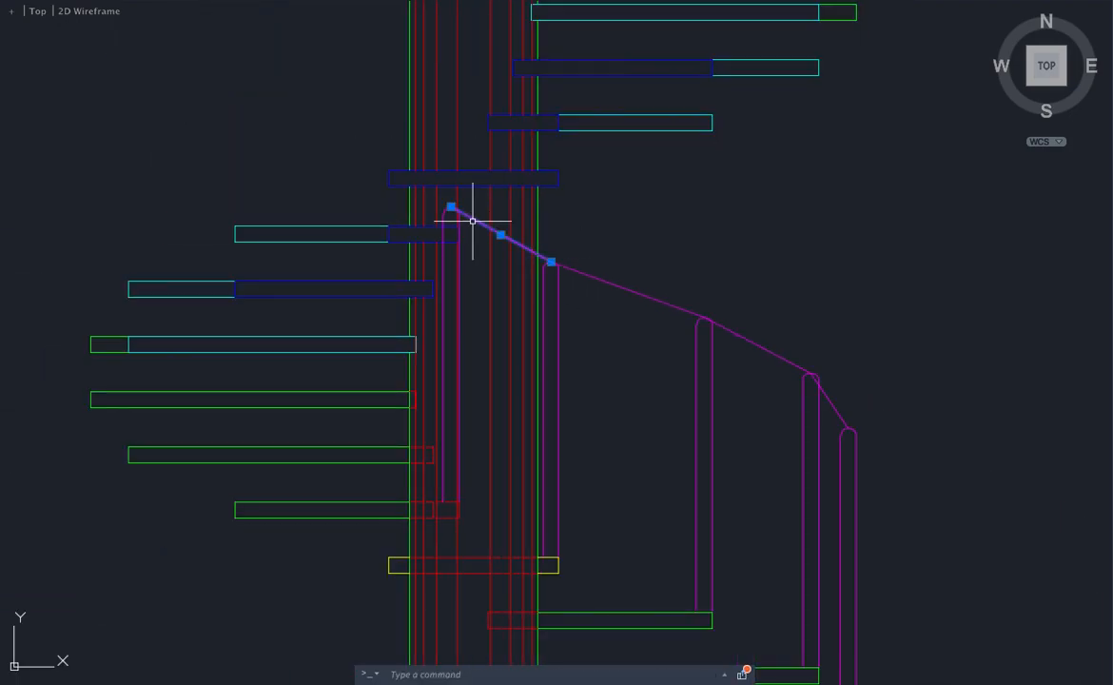
pyautogui.click(641, 274)
pyautogui.click(604, 341)
pyautogui.click(801, 353)
pyautogui.click(735, 373)
pyautogui.click(825, 396)
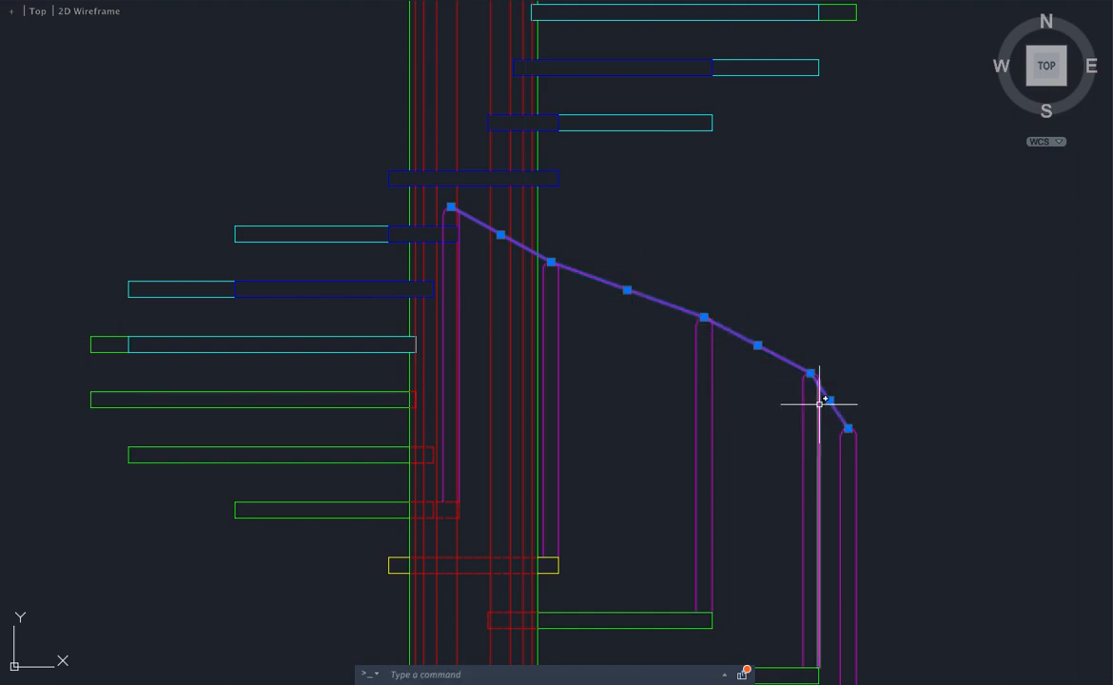
pyautogui.write('co')
pyautogui.press('Return')
pyautogui.click(875, 355)
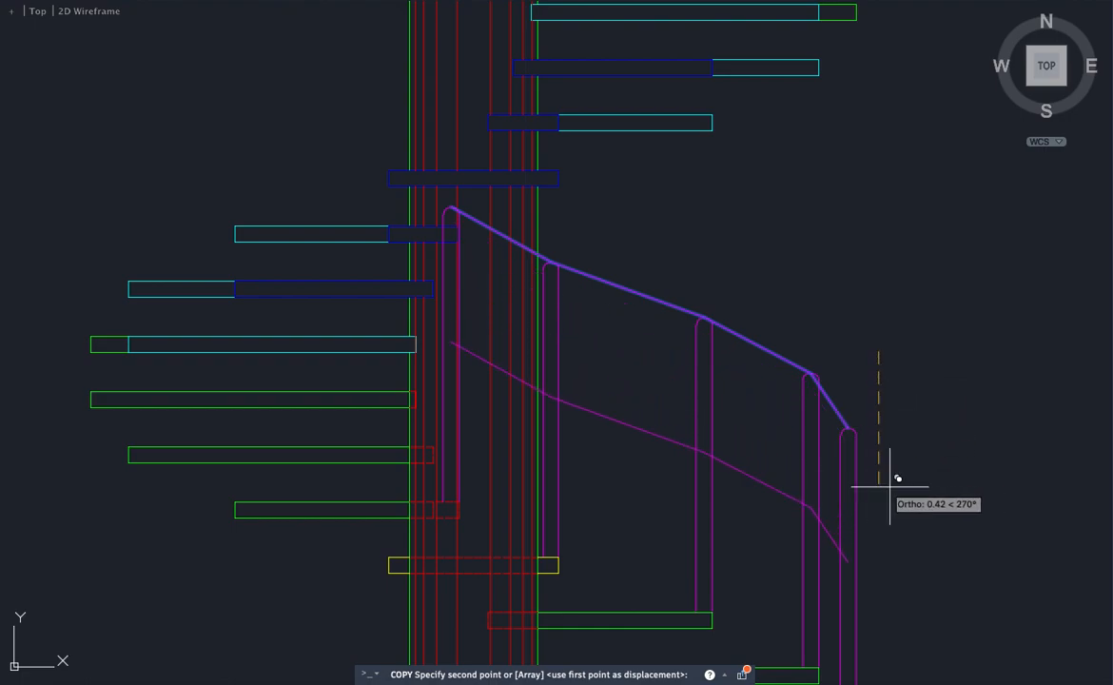
pyautogui.write('0.05')
pyautogui.press('Return')
pyautogui.press('Return')
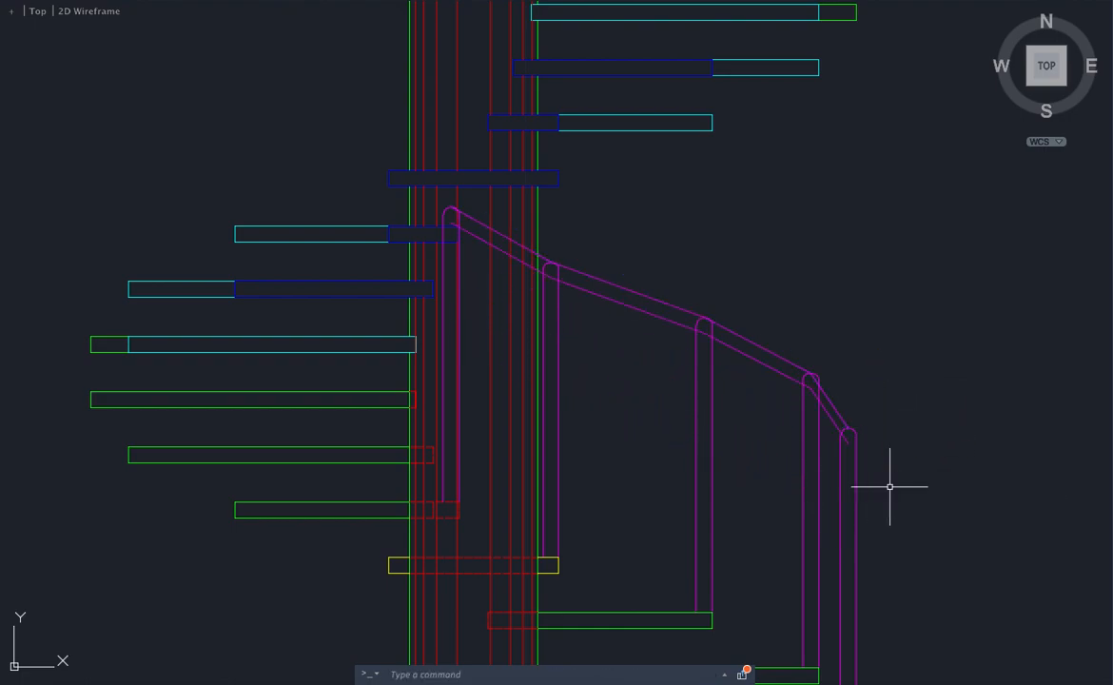
# Step: Examine the handrail in the VISTA elevation against the stair plan below it
pyautogui.scroll(-2, 841, 407)
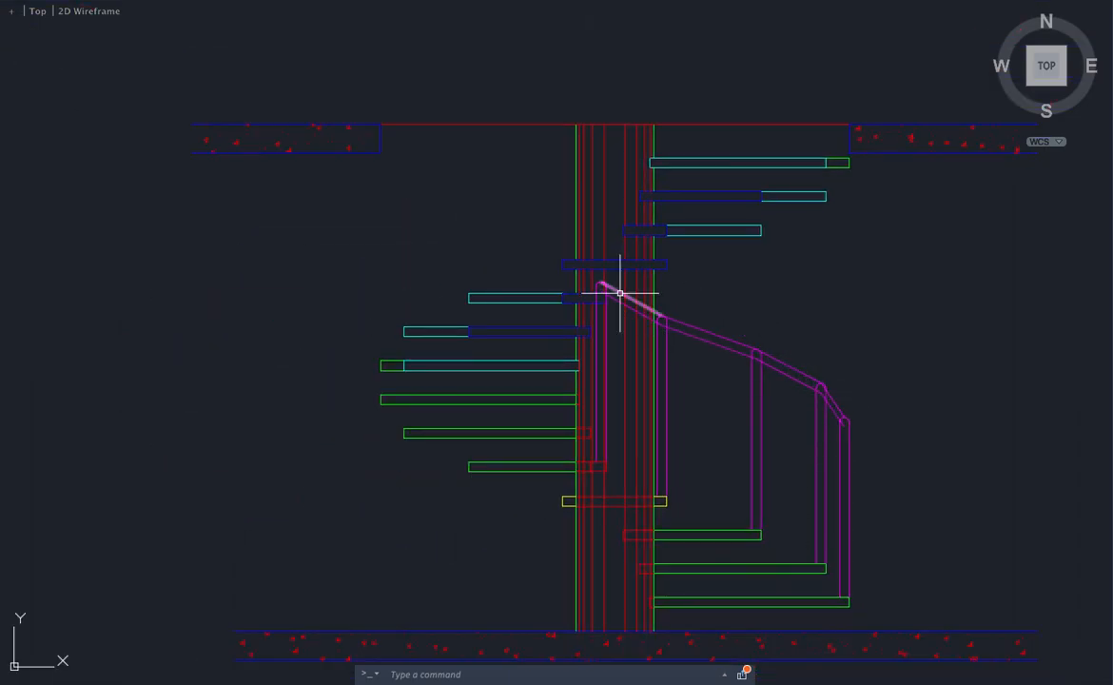
pyautogui.scroll(-1, 860, 405)
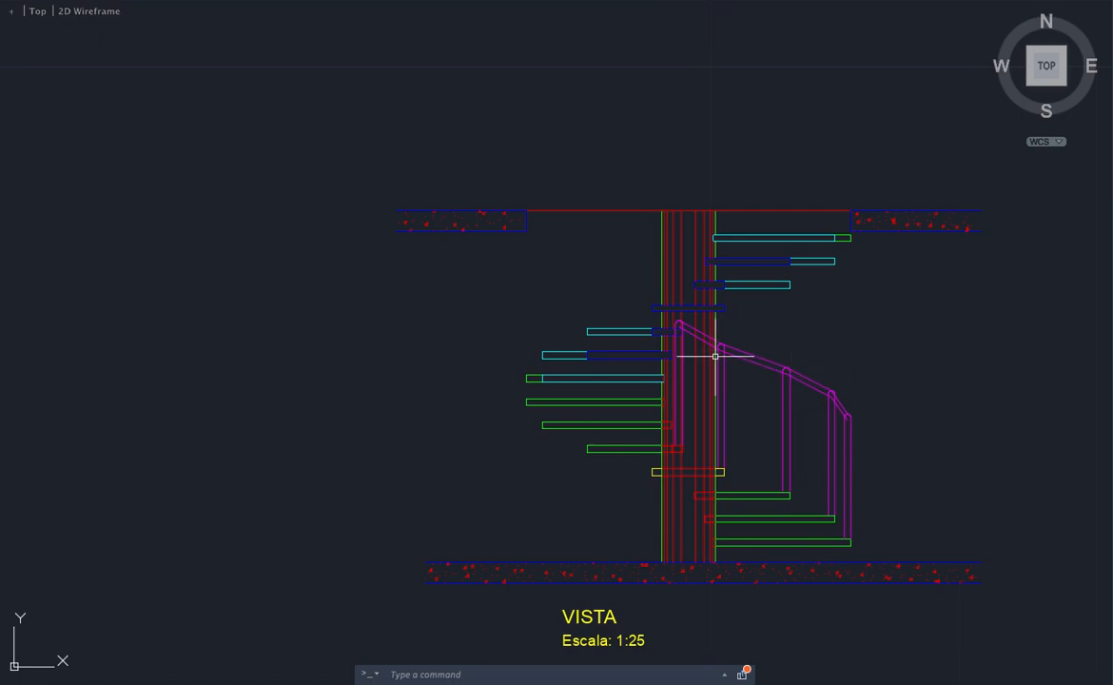
pyautogui.scroll(1, 679, 323)
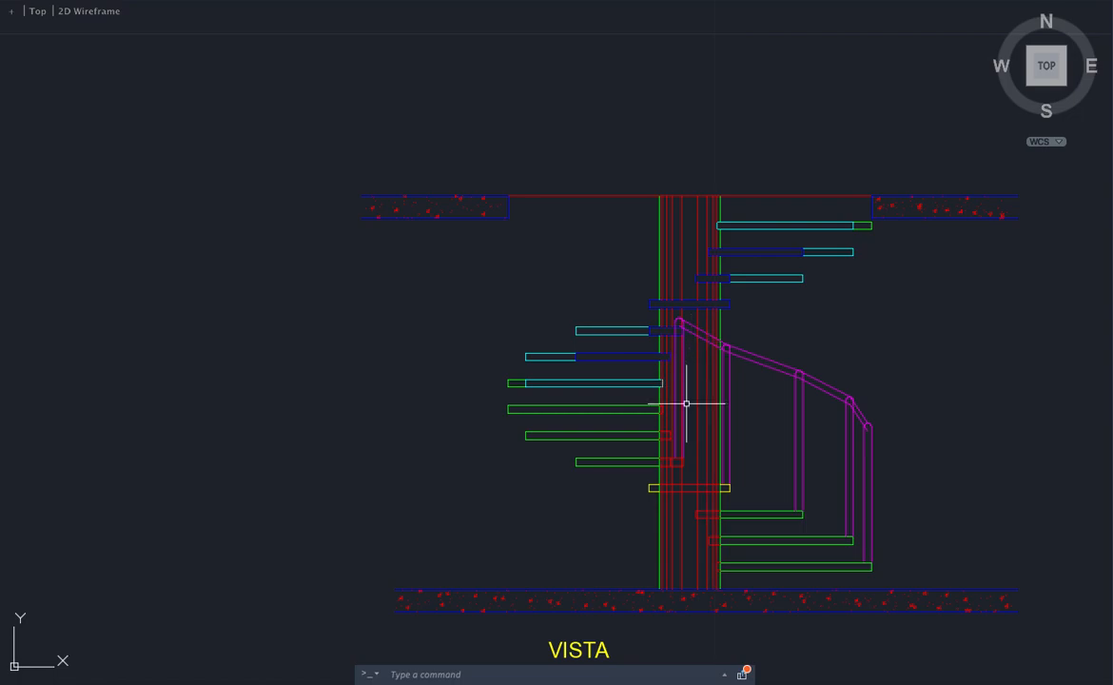
pyautogui.scroll(-3, 647, 319)
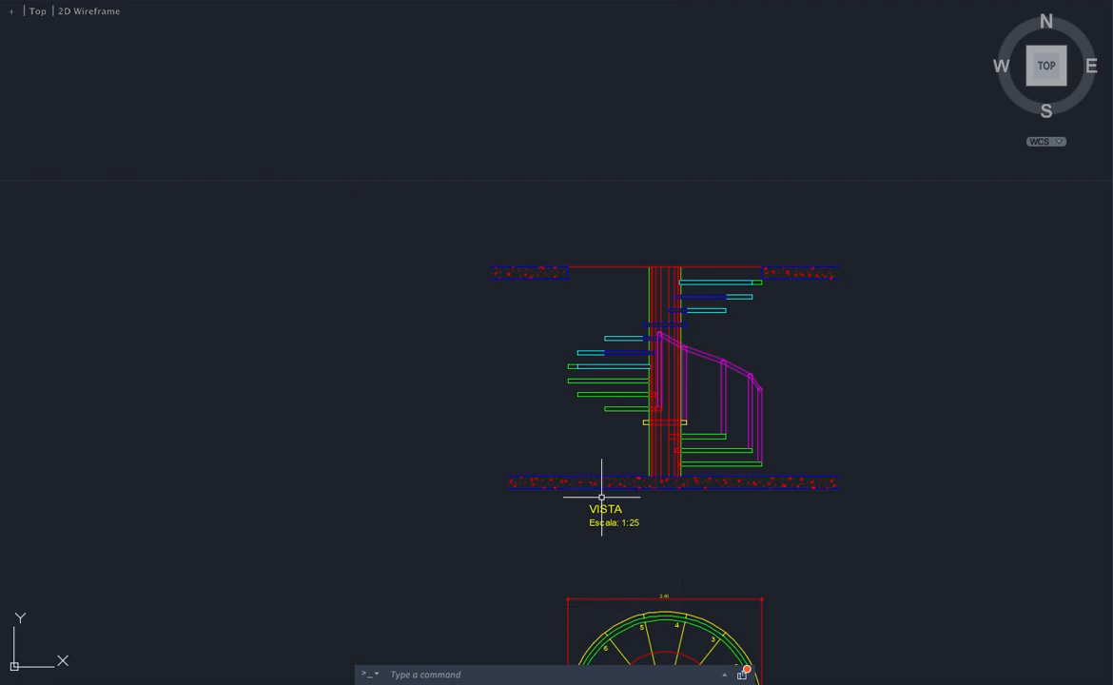
pyautogui.scroll(-2, 604, 509)
pyautogui.scroll(1, 605, 514)
pyautogui.scroll(3, 714, 628)
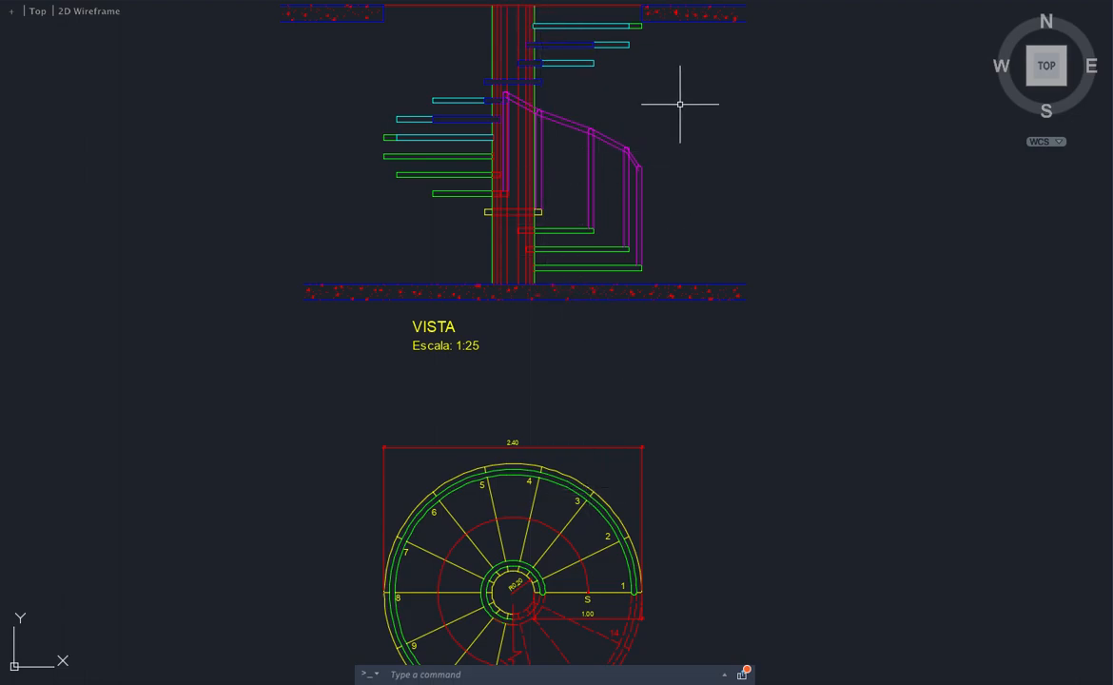
pyautogui.scroll(1, 680, 104)
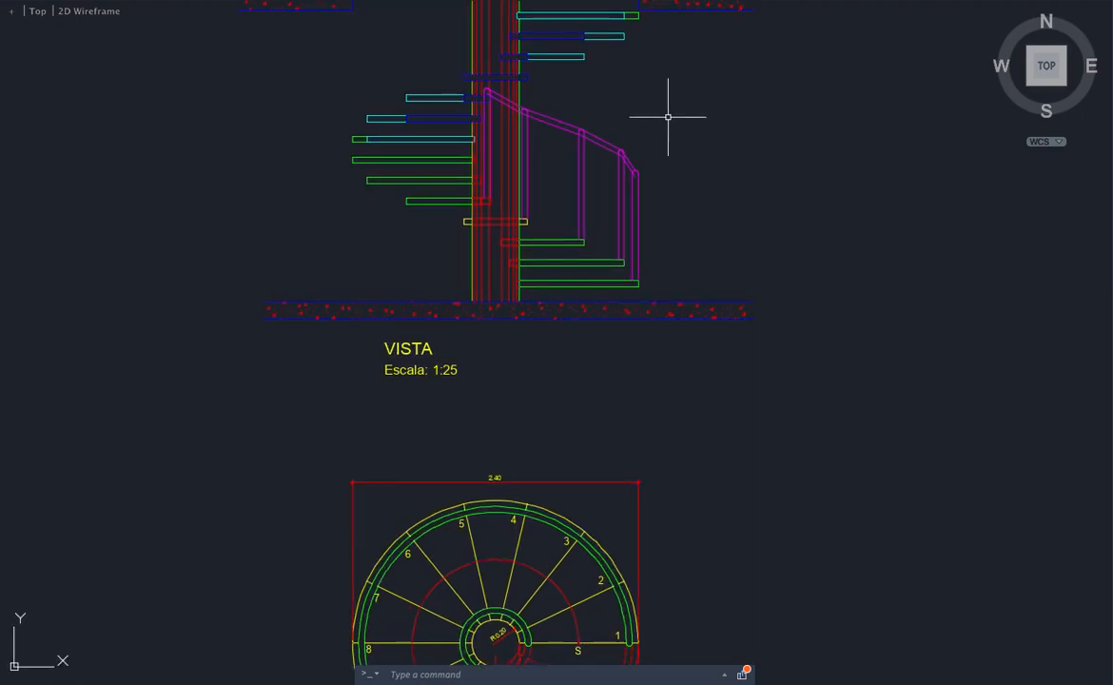
# Step: Delete the three outermost right-hand handrail posts together with the rail segments joining them
pyautogui.click(666, 119)
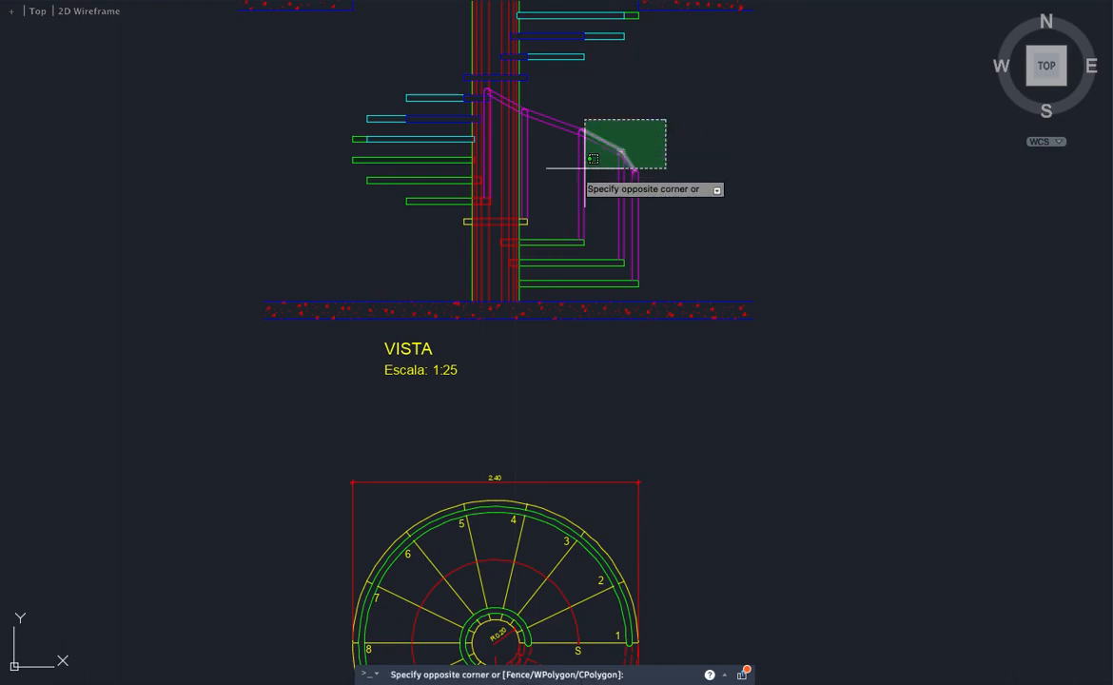
pyautogui.click(561, 183)
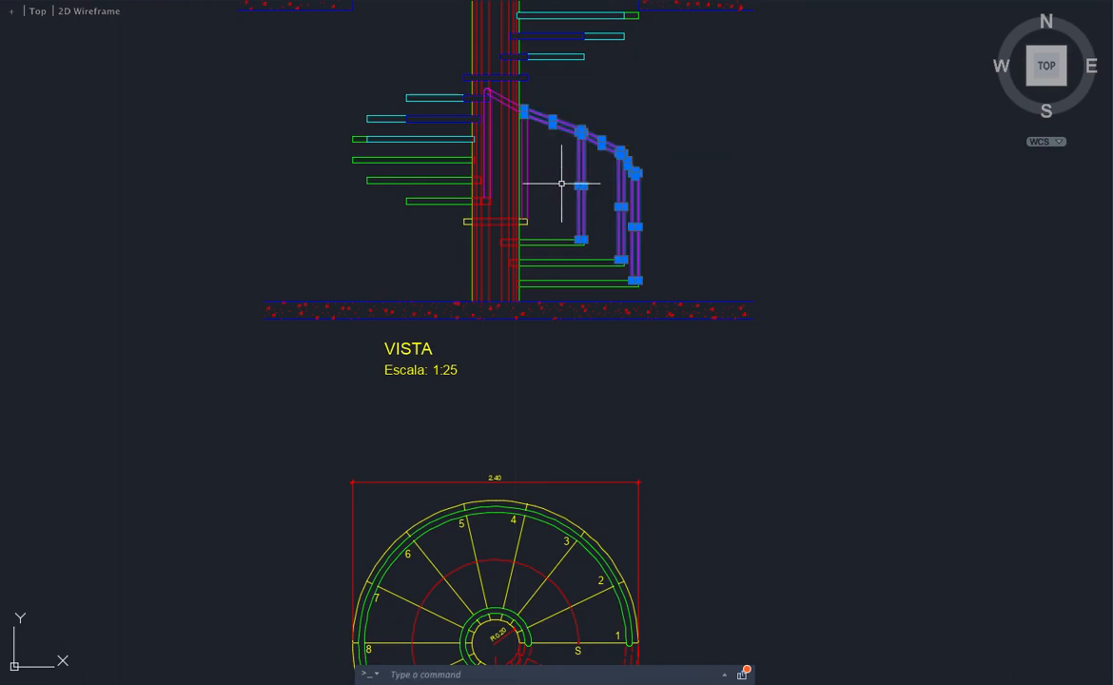
pyautogui.press('Delete')
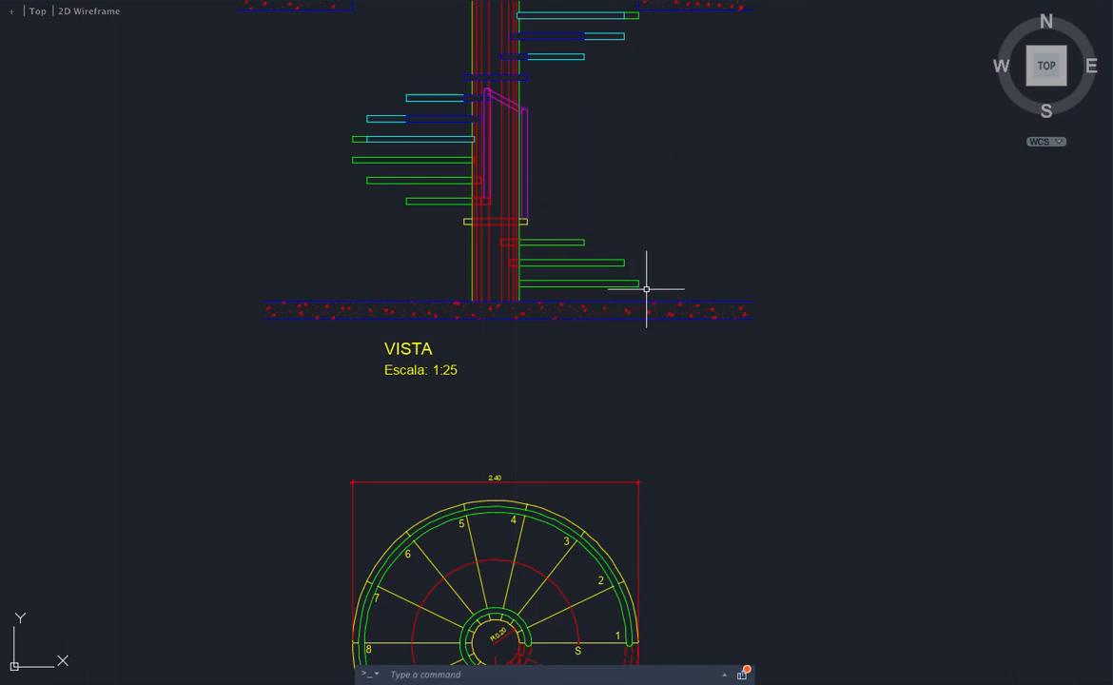
# Step: Delete the two remaining handrail posts at the central column and the rail segment between them
pyautogui.scroll(3, 529, 77)
pyautogui.scroll(2, 531, 80)
pyautogui.click(537, 153)
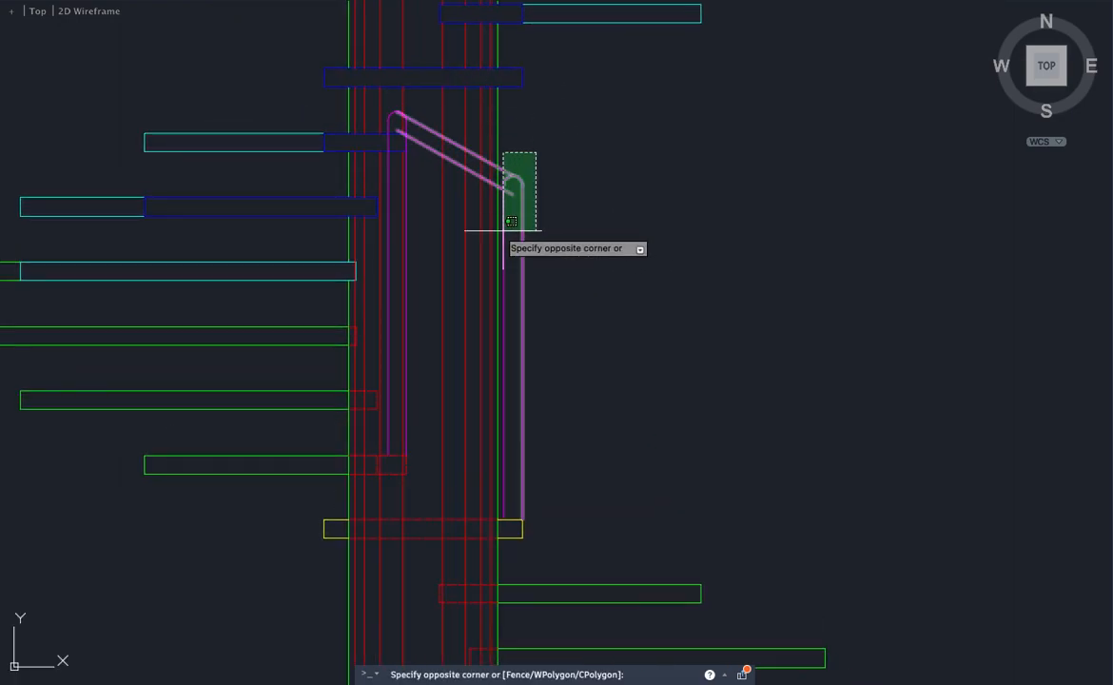
pyautogui.click(504, 230)
pyautogui.press('Delete')
pyautogui.scroll(3, 400, 109)
pyautogui.click(382, 116)
pyautogui.click(348, 135)
pyautogui.press('Delete')
pyautogui.click(404, 167)
pyautogui.press('Delete')
pyautogui.click(359, 291)
pyautogui.click(315, 301)
pyautogui.press('Delete')
pyautogui.scroll(-2, 449, 248)
pyautogui.scroll(-8, 443, 240)
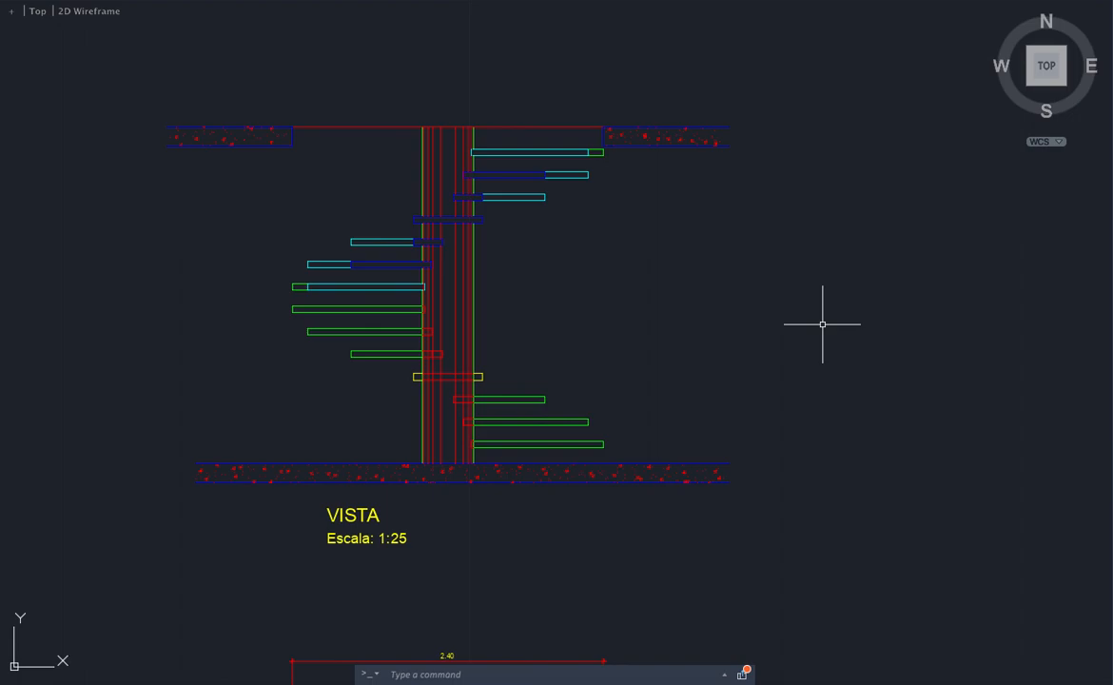
pyautogui.moveTo(760, 355); pyautogui.dragTo(854, 353, button='middle')
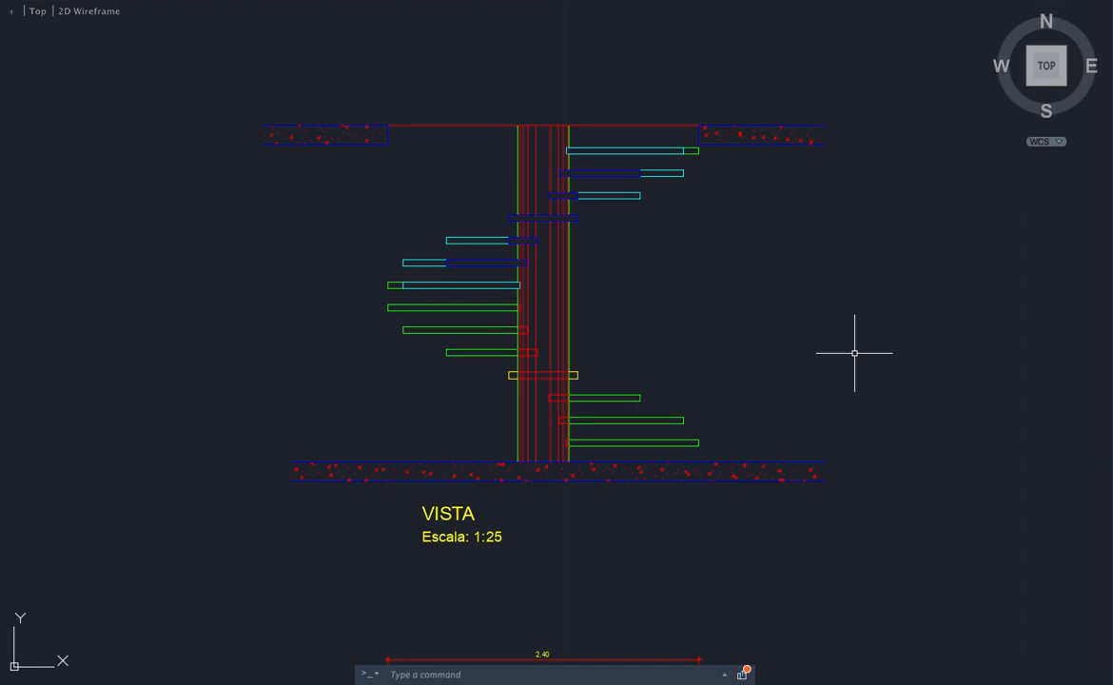
# Step: Start plotting the model and choose DWG To PDF.pc3 as the printer
pyautogui.press('Return')
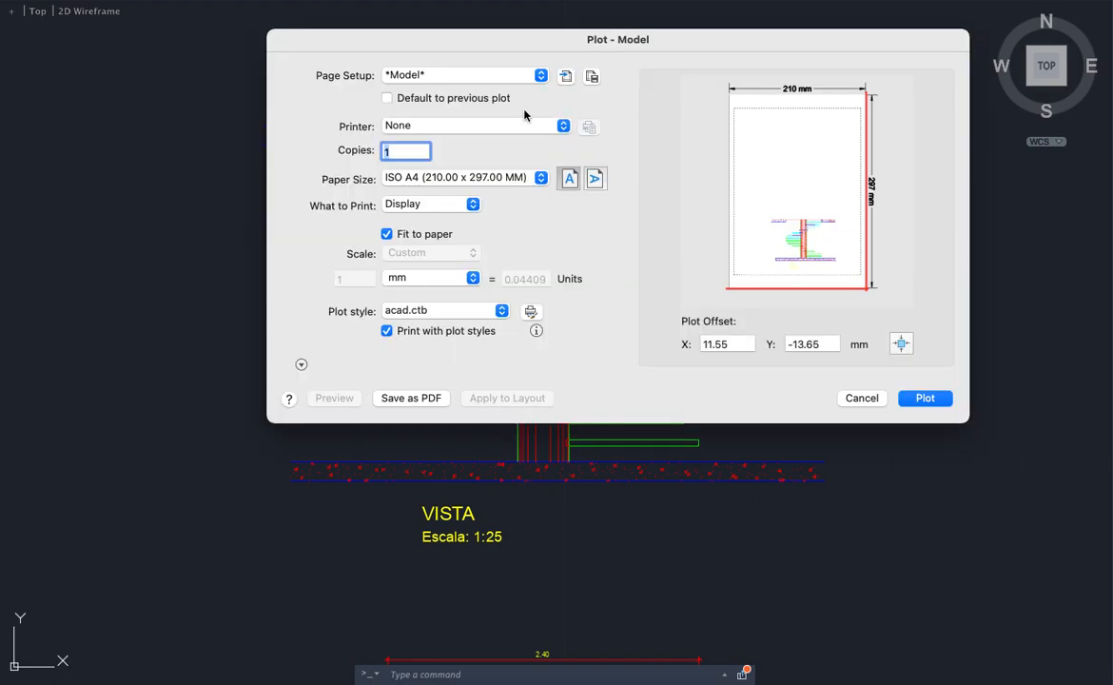
pyautogui.click(480, 126)
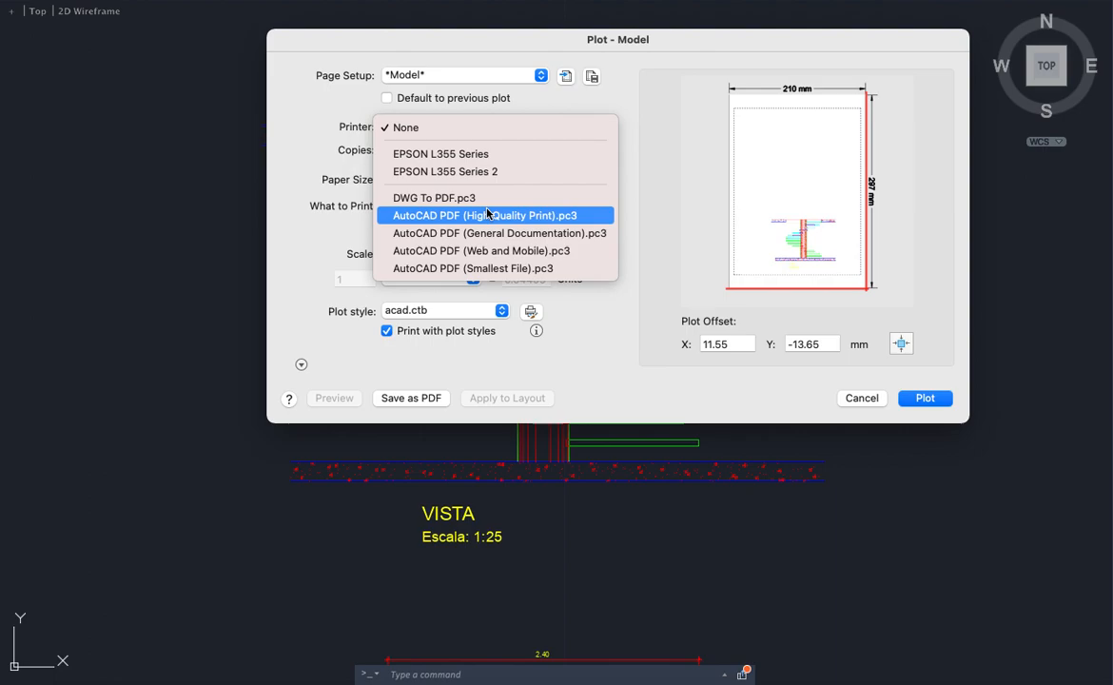
pyautogui.click(438, 224)
pyautogui.click(480, 127)
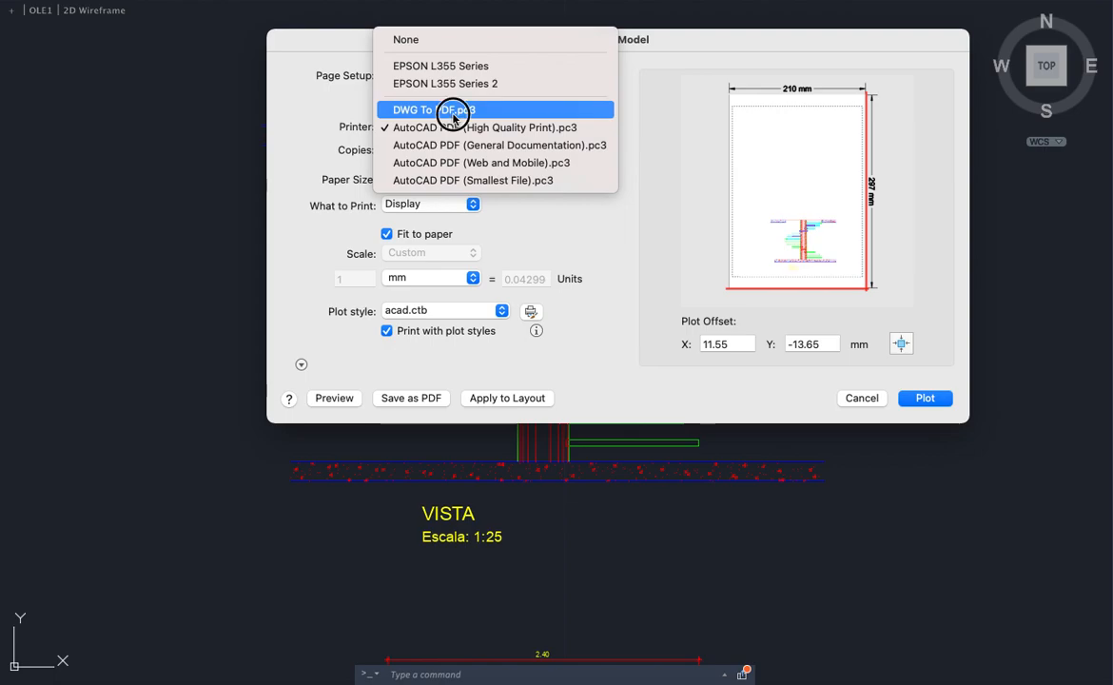
pyautogui.click(453, 113)
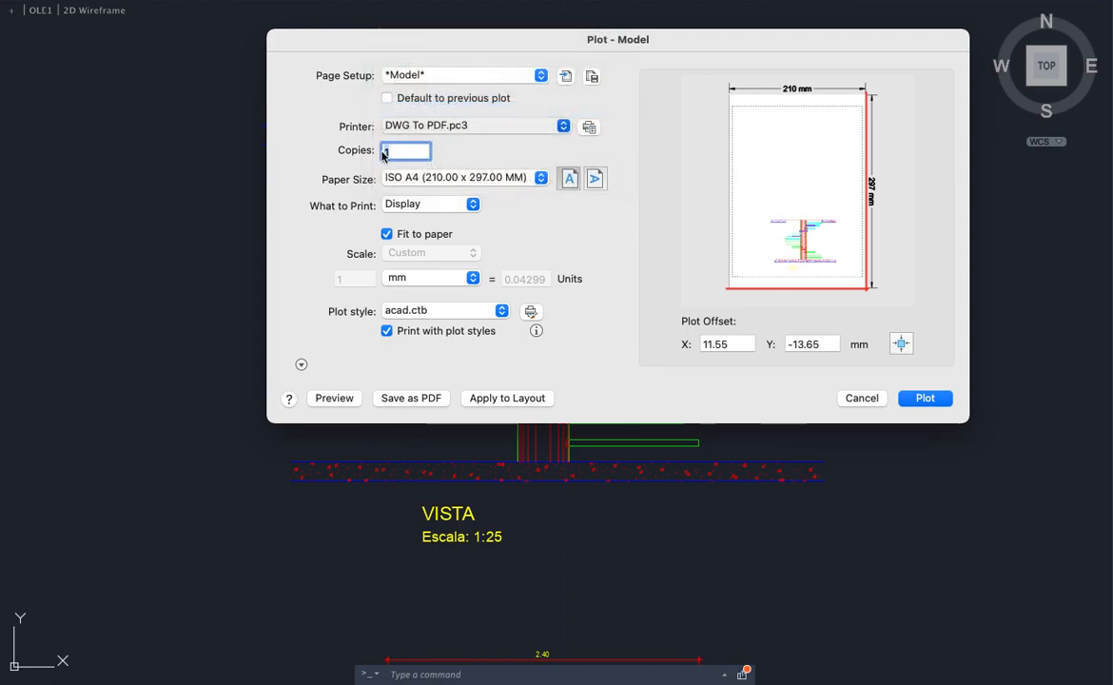
# Step: Set the plot area to a window around the VISTA elevation and its title, centred on the landscape sheet
pyautogui.click(431, 203)
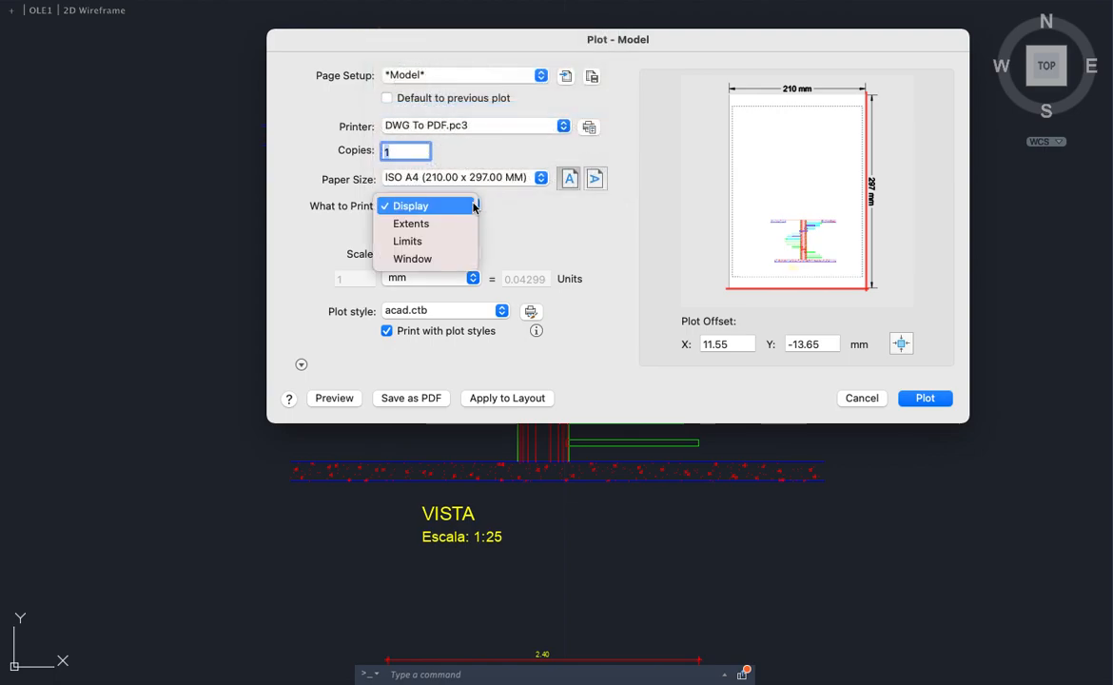
pyautogui.click(411, 256)
pyautogui.click(206, 95)
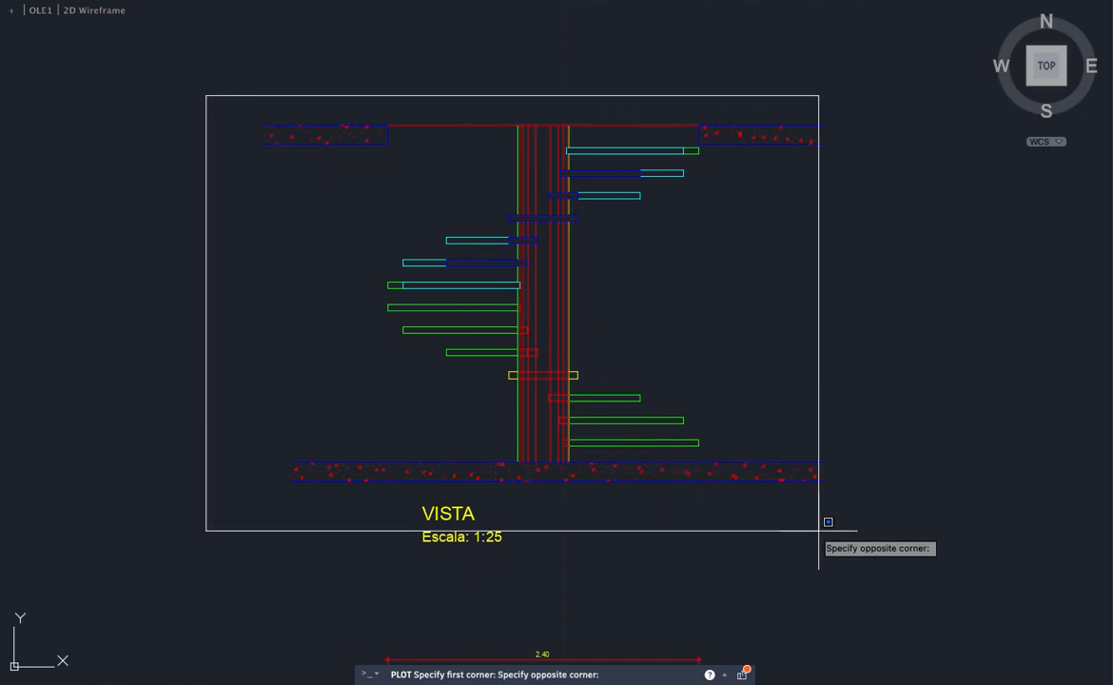
pyautogui.click(874, 535)
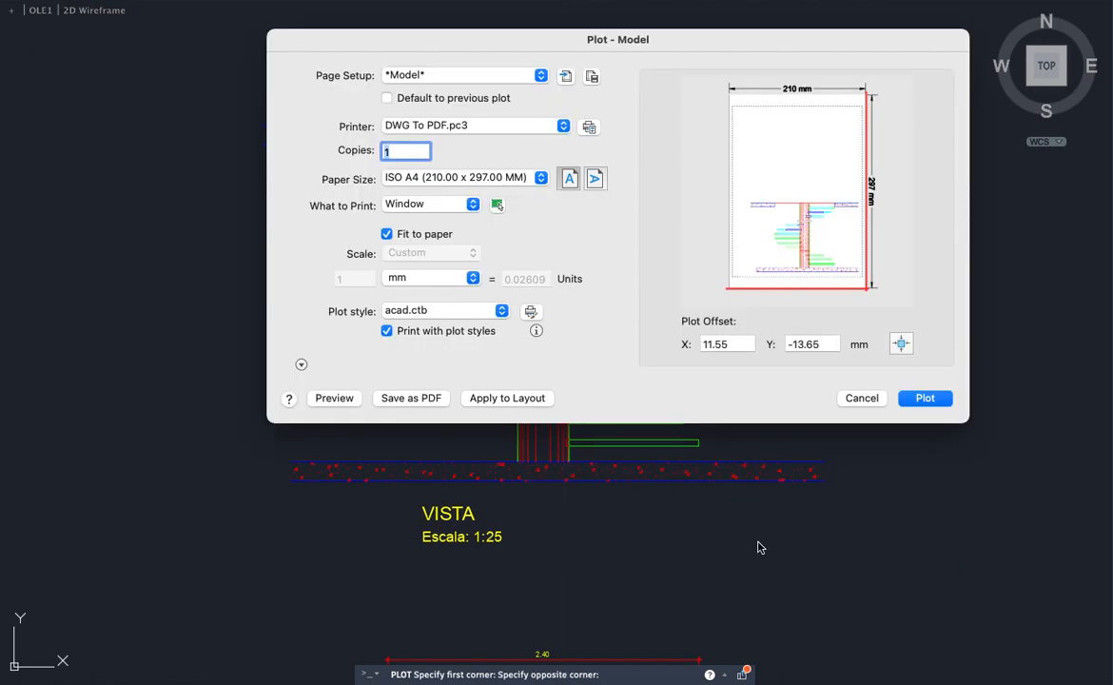
pyautogui.click(901, 344)
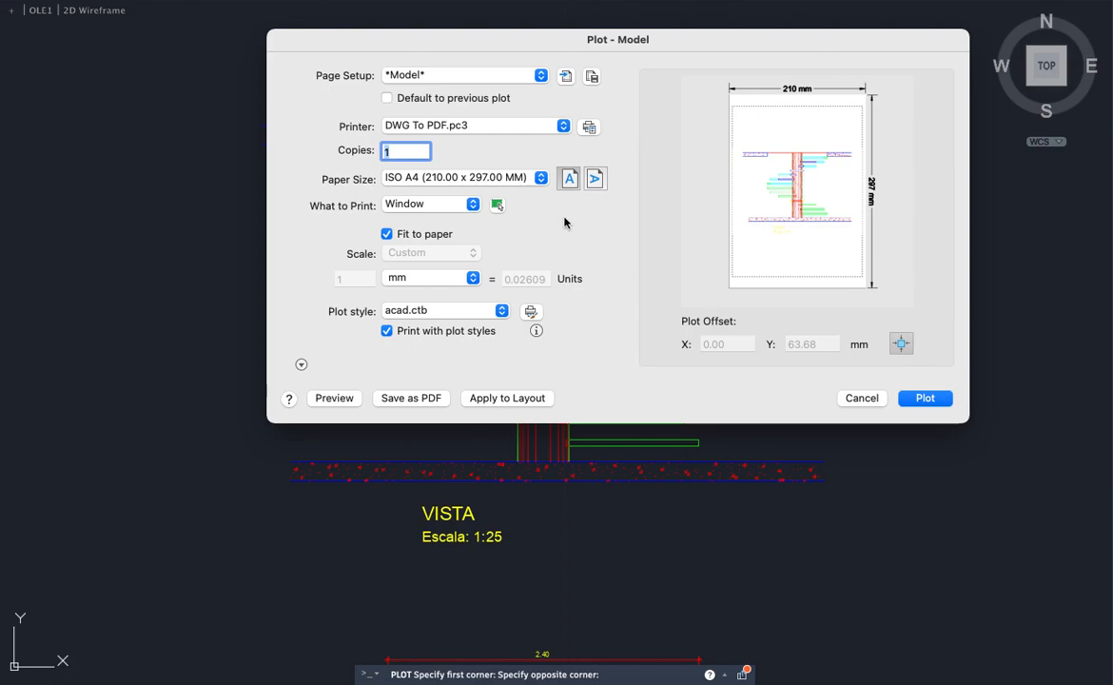
pyautogui.click(594, 179)
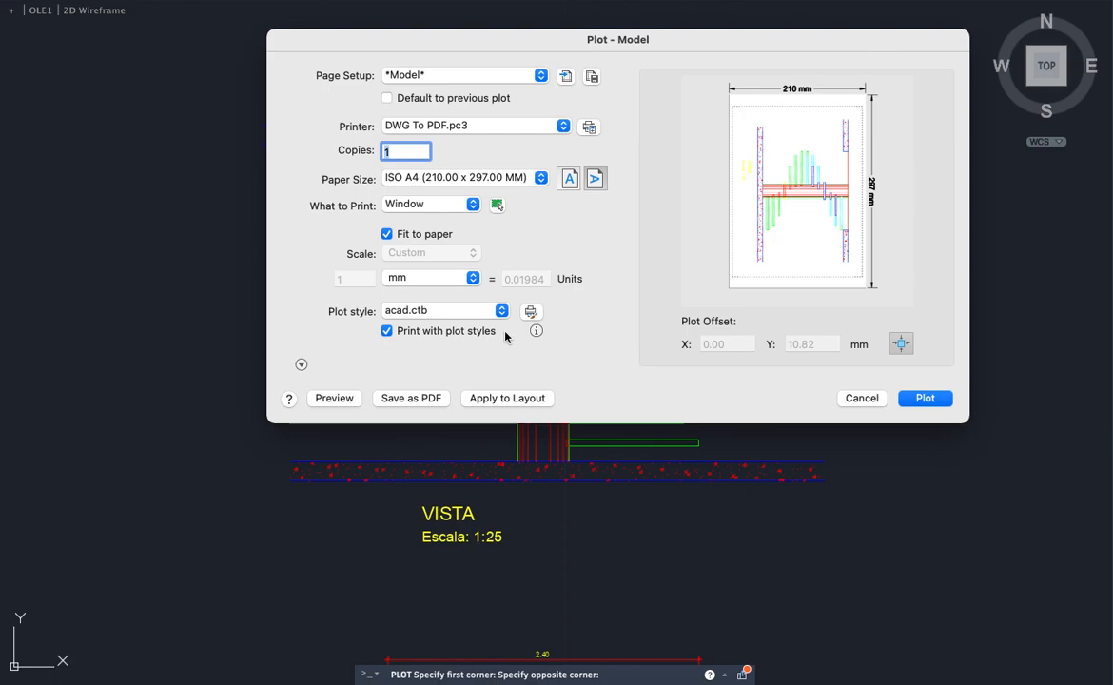
# Step: Review the plot colour and lineweight assigned to Colors 1 to 6 in the acad.ctb plot style table
pyautogui.click(532, 311)
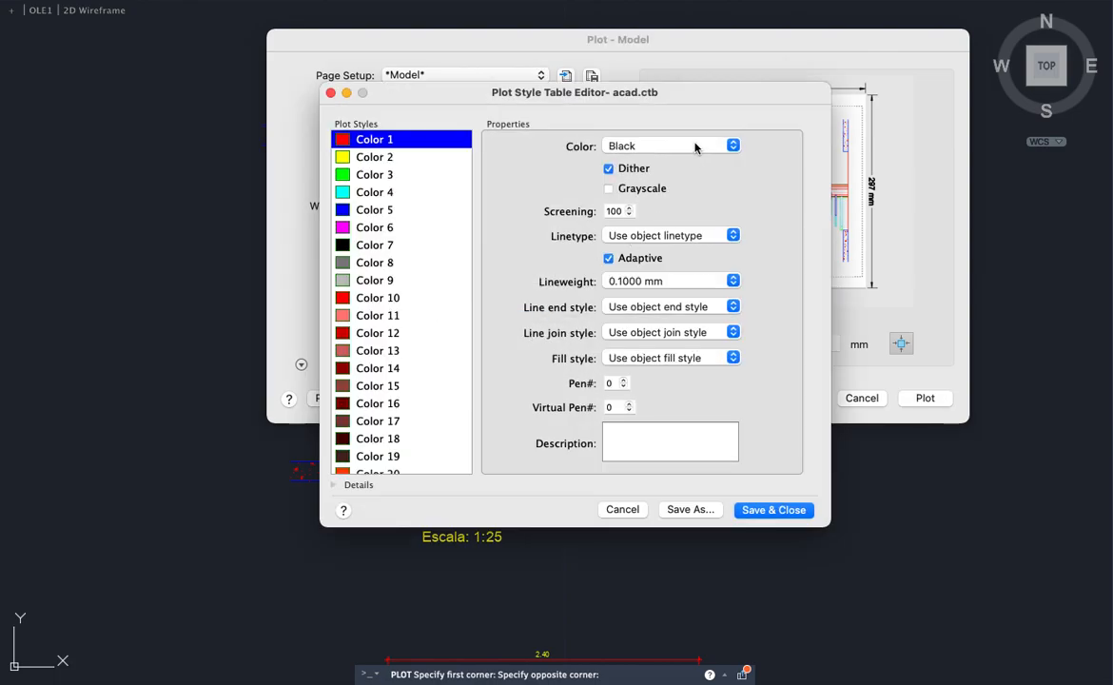
pyautogui.click(384, 159)
pyautogui.scroll(-2, 384, 163)
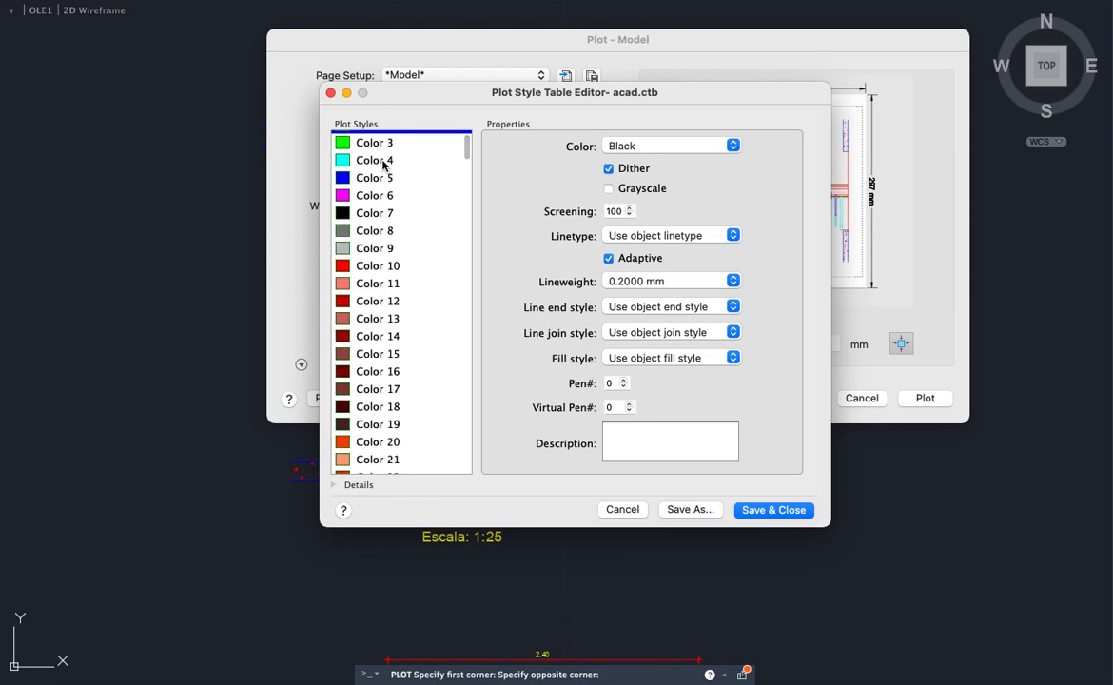
pyautogui.click(384, 162)
pyautogui.click(385, 145)
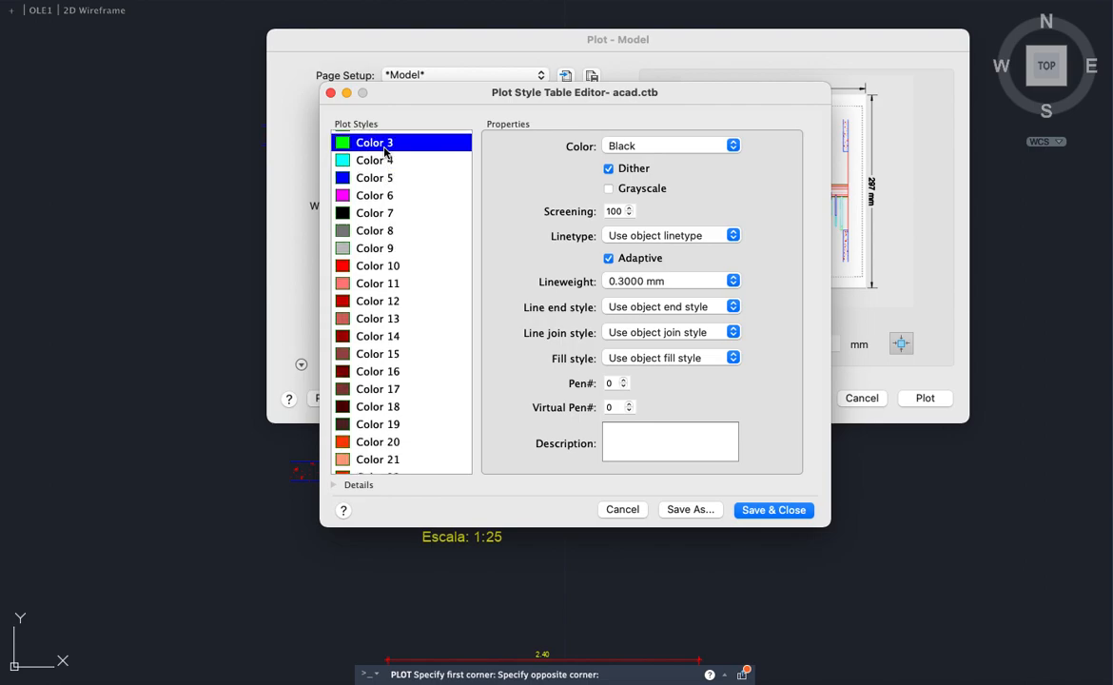
pyautogui.click(383, 163)
pyautogui.click(378, 180)
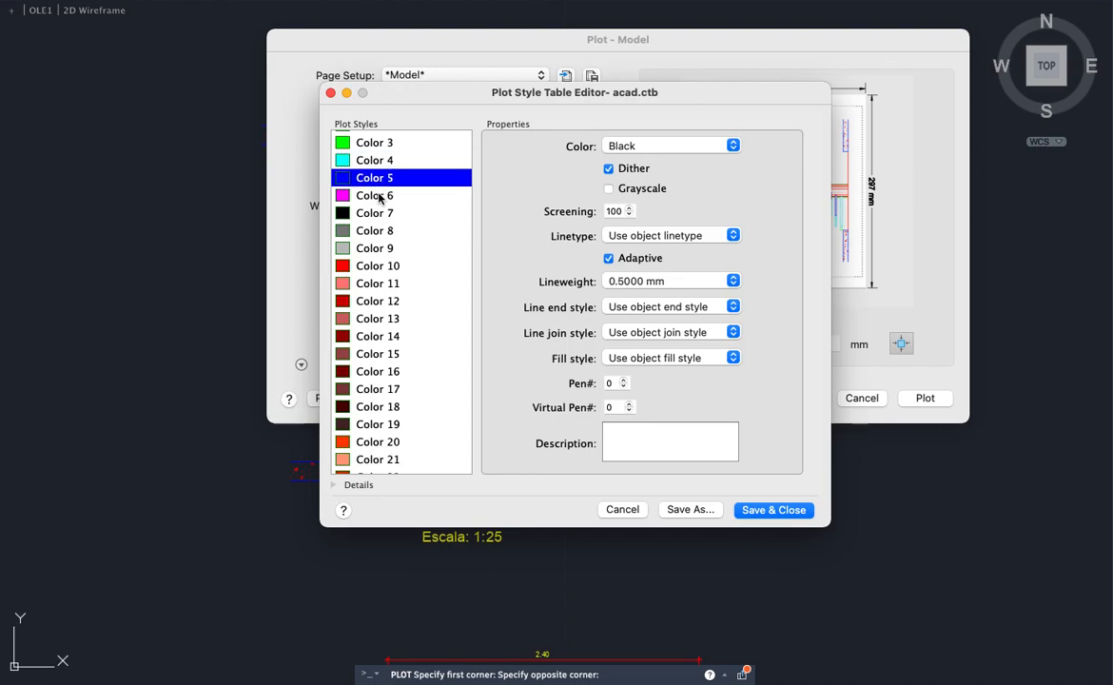
pyautogui.click(376, 196)
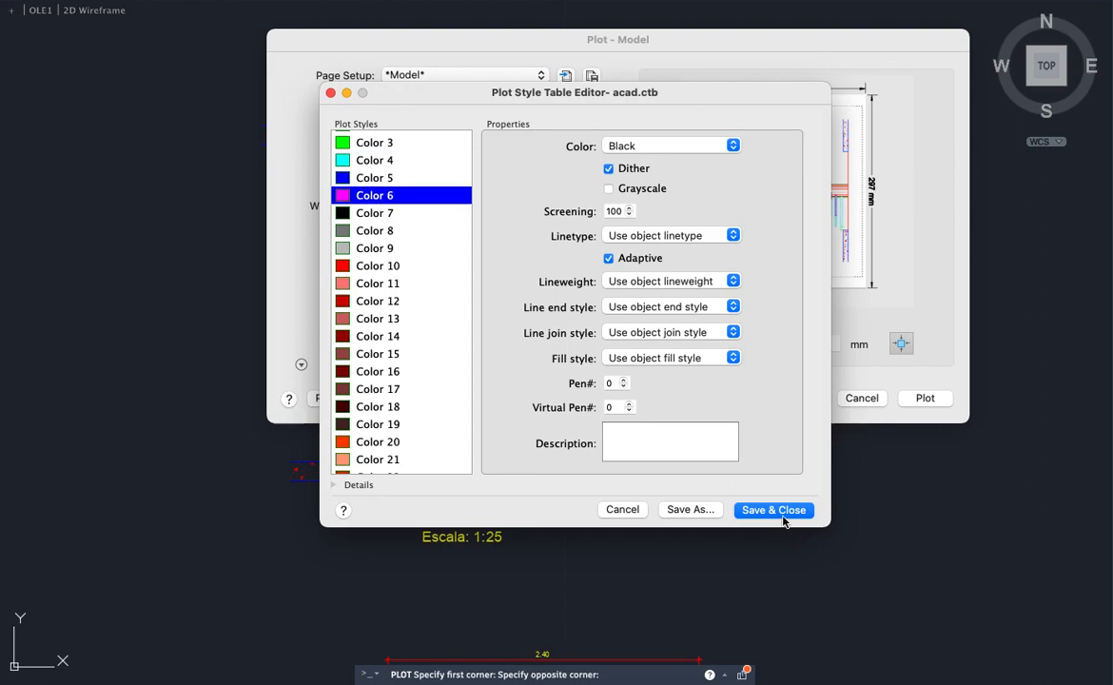
pyautogui.click(784, 516)
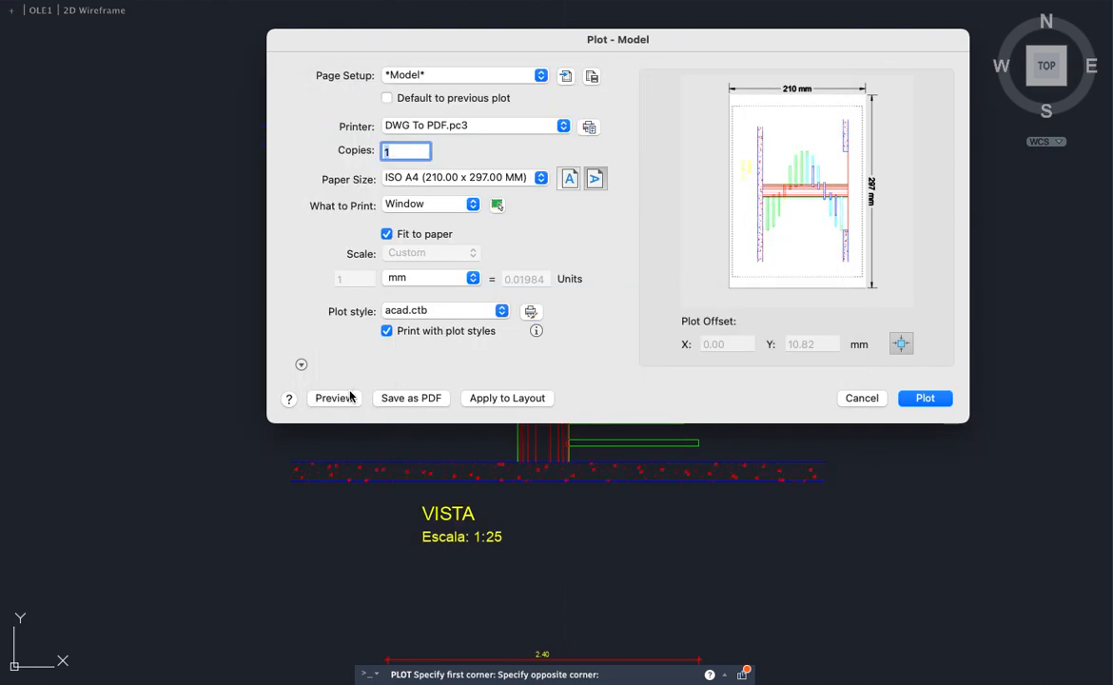
# Step: Check the plot window around the VISTA elevation and generate a PDF preview of it
pyautogui.click(497, 205)
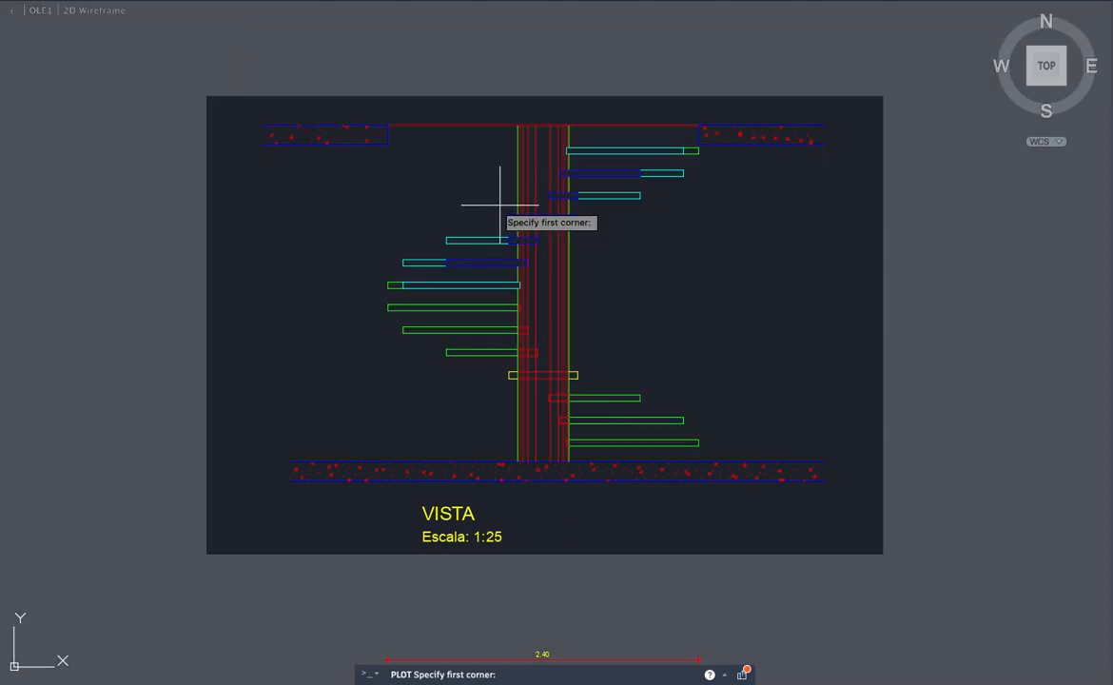
pyautogui.press('Escape')
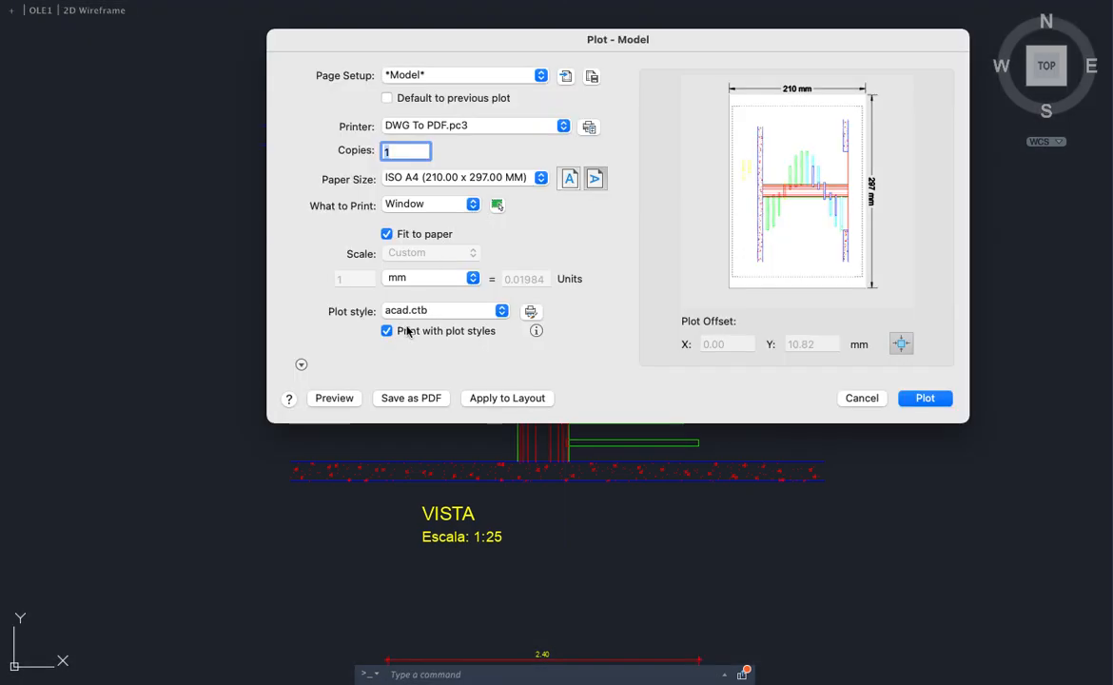
pyautogui.click(335, 398)
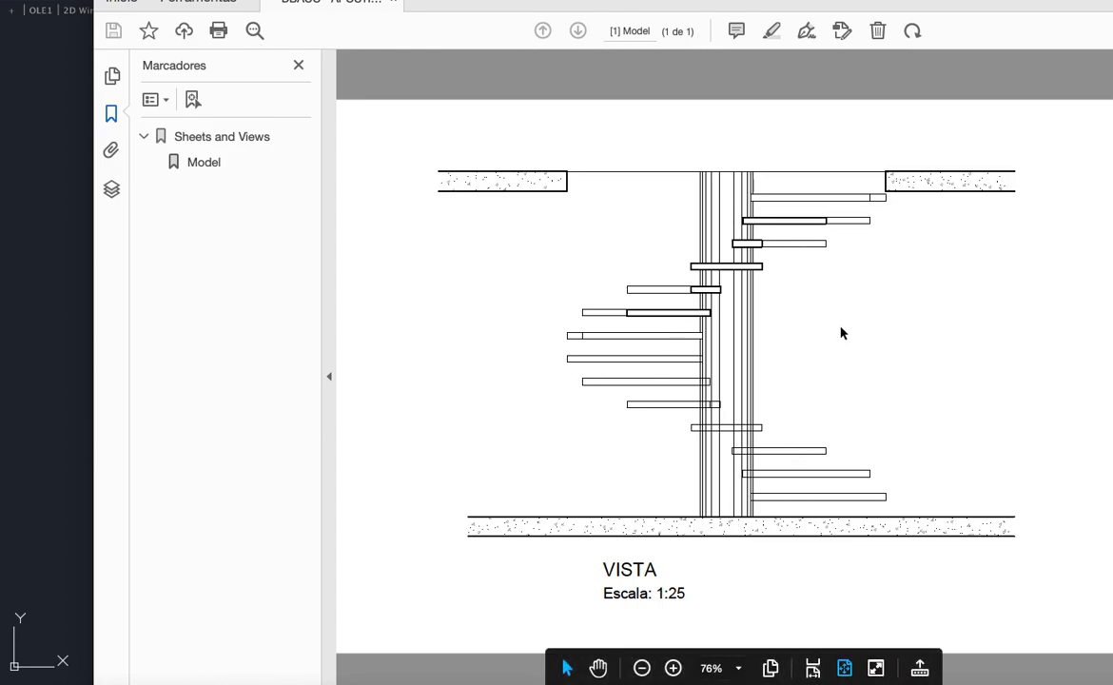
# Step: Examine the treads, column and slabs at 150% in the PDF preview, return to AutoCAD and cancel the plot
pyautogui.click(672, 668)
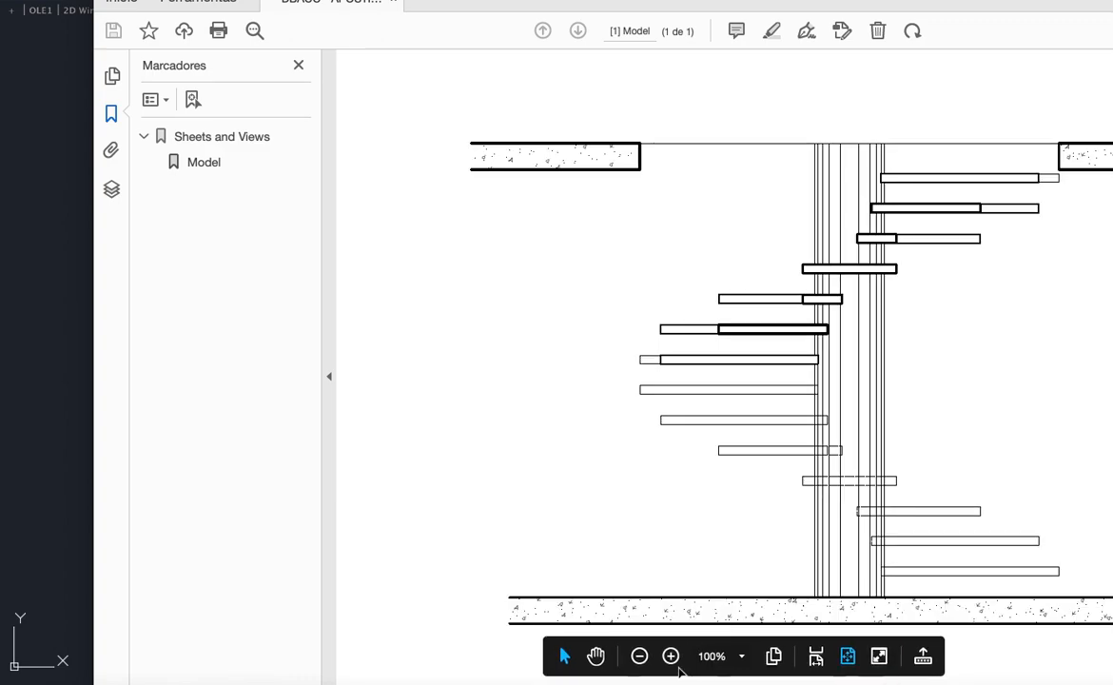
pyautogui.click(672, 659)
pyautogui.hscroll(5, 639, 361)
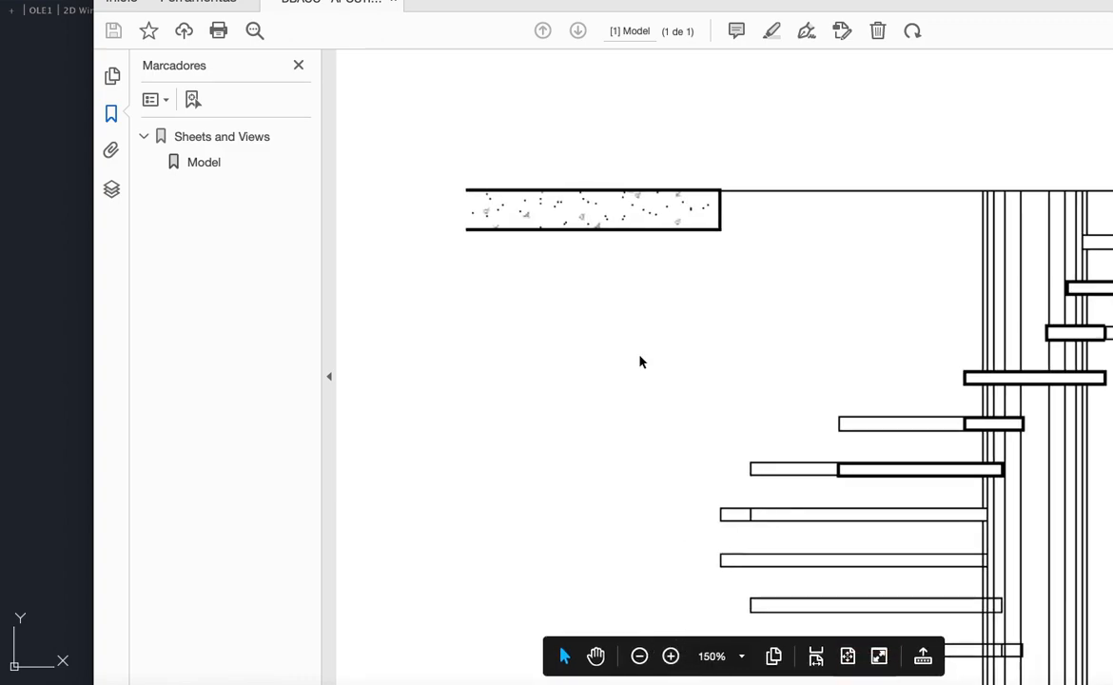
pyautogui.hscroll(2, 640, 362)
pyautogui.click(299, 66)
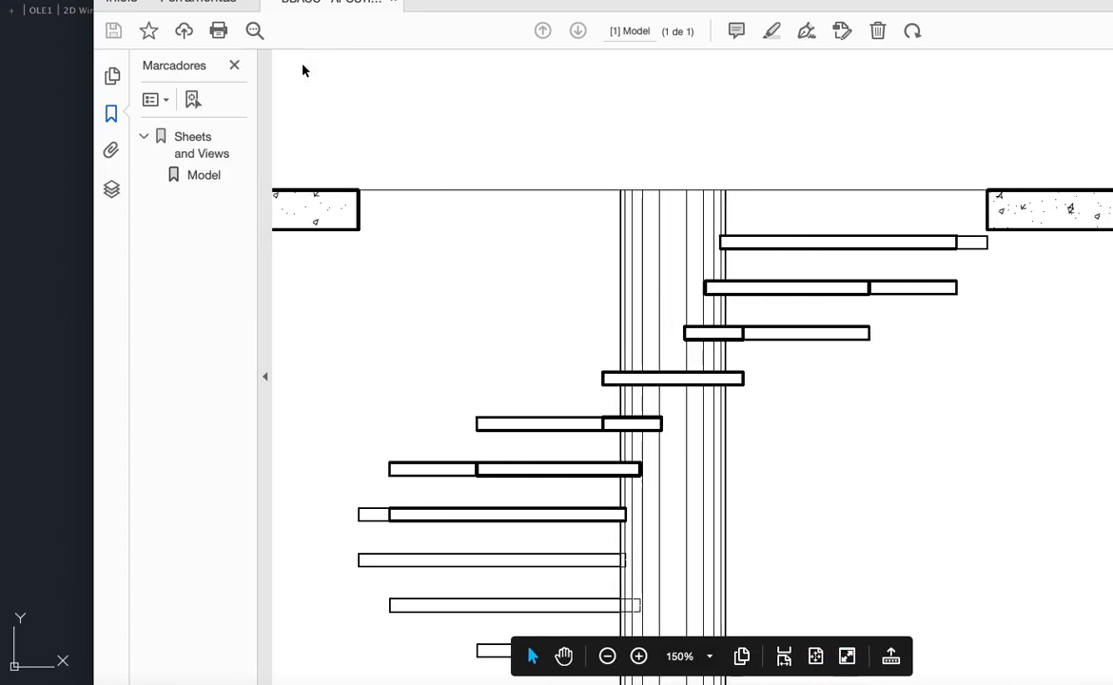
pyautogui.scroll(-1, 782, 228)
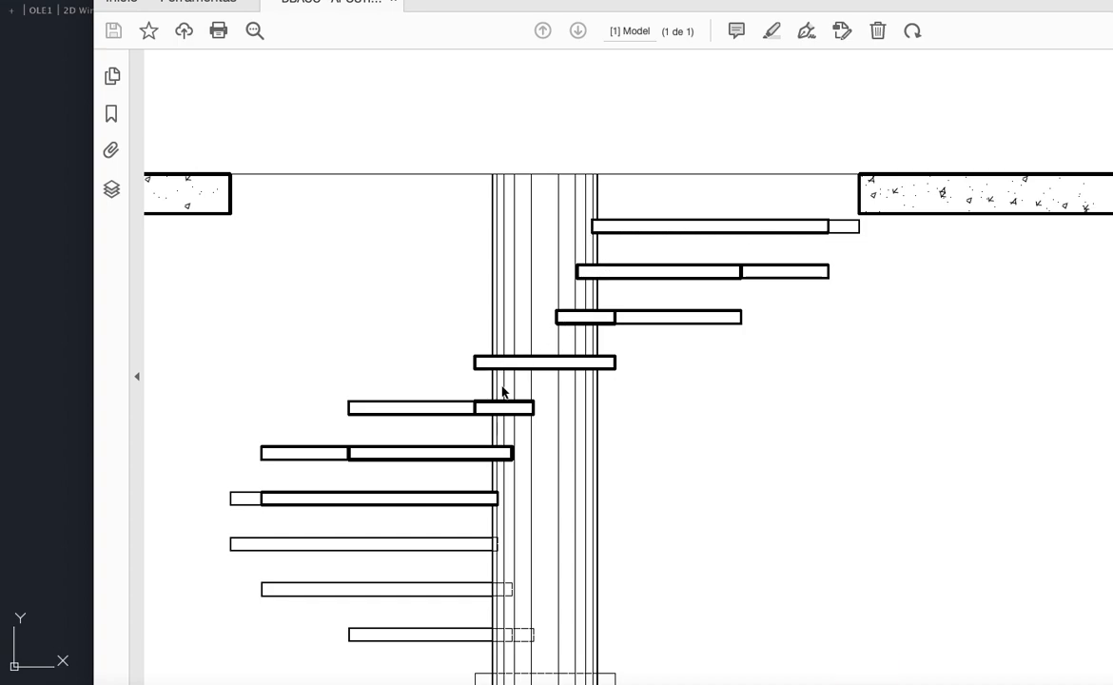
pyautogui.scroll(-5, 504, 390)
pyautogui.scroll(-2, 504, 390)
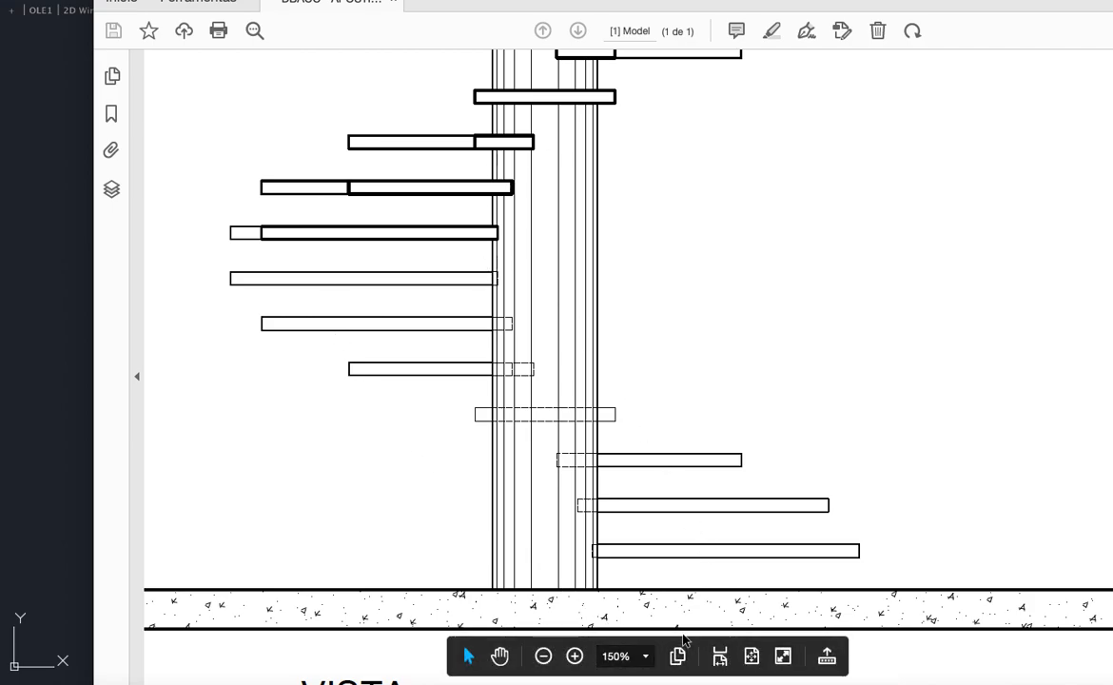
pyautogui.click(867, 682)
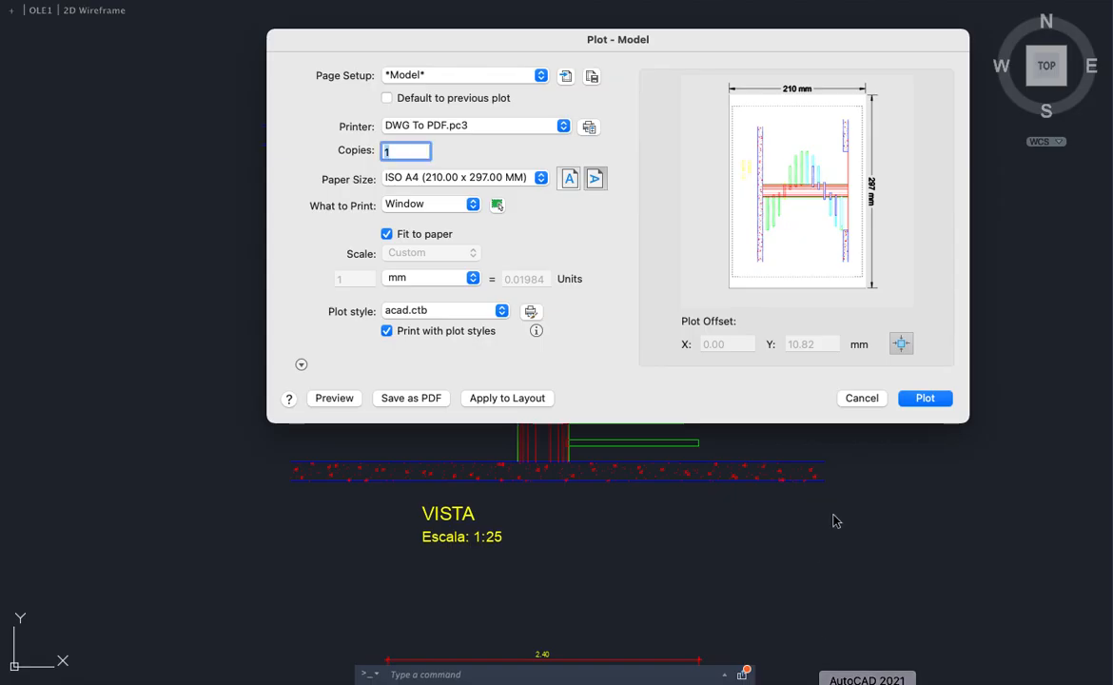
pyautogui.click(869, 398)
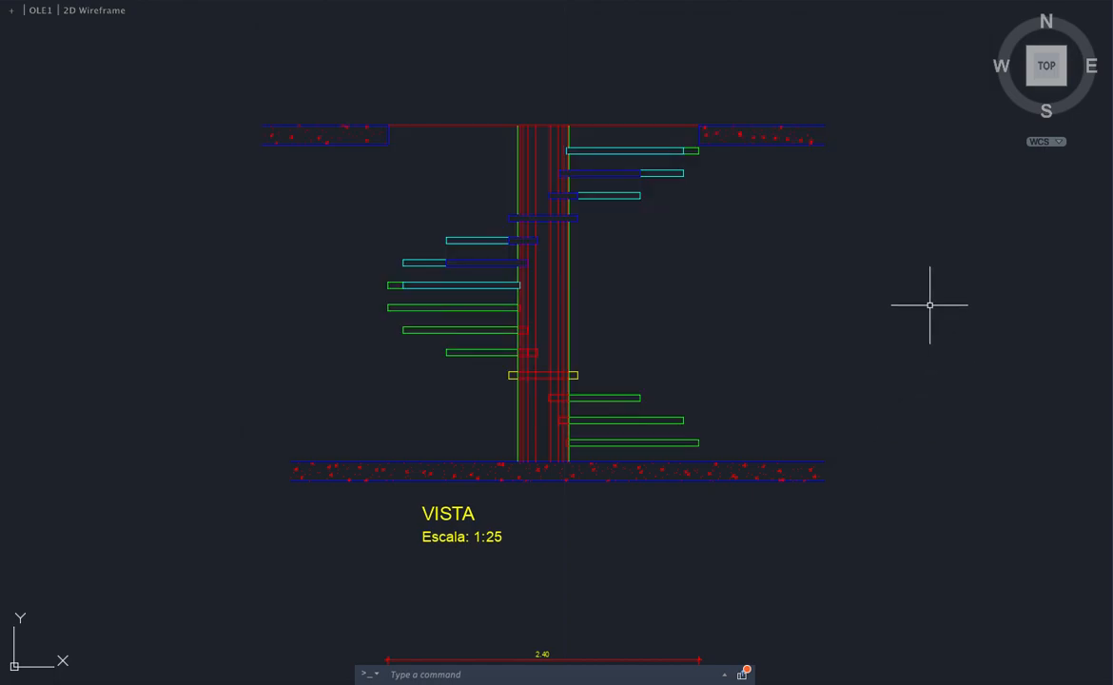